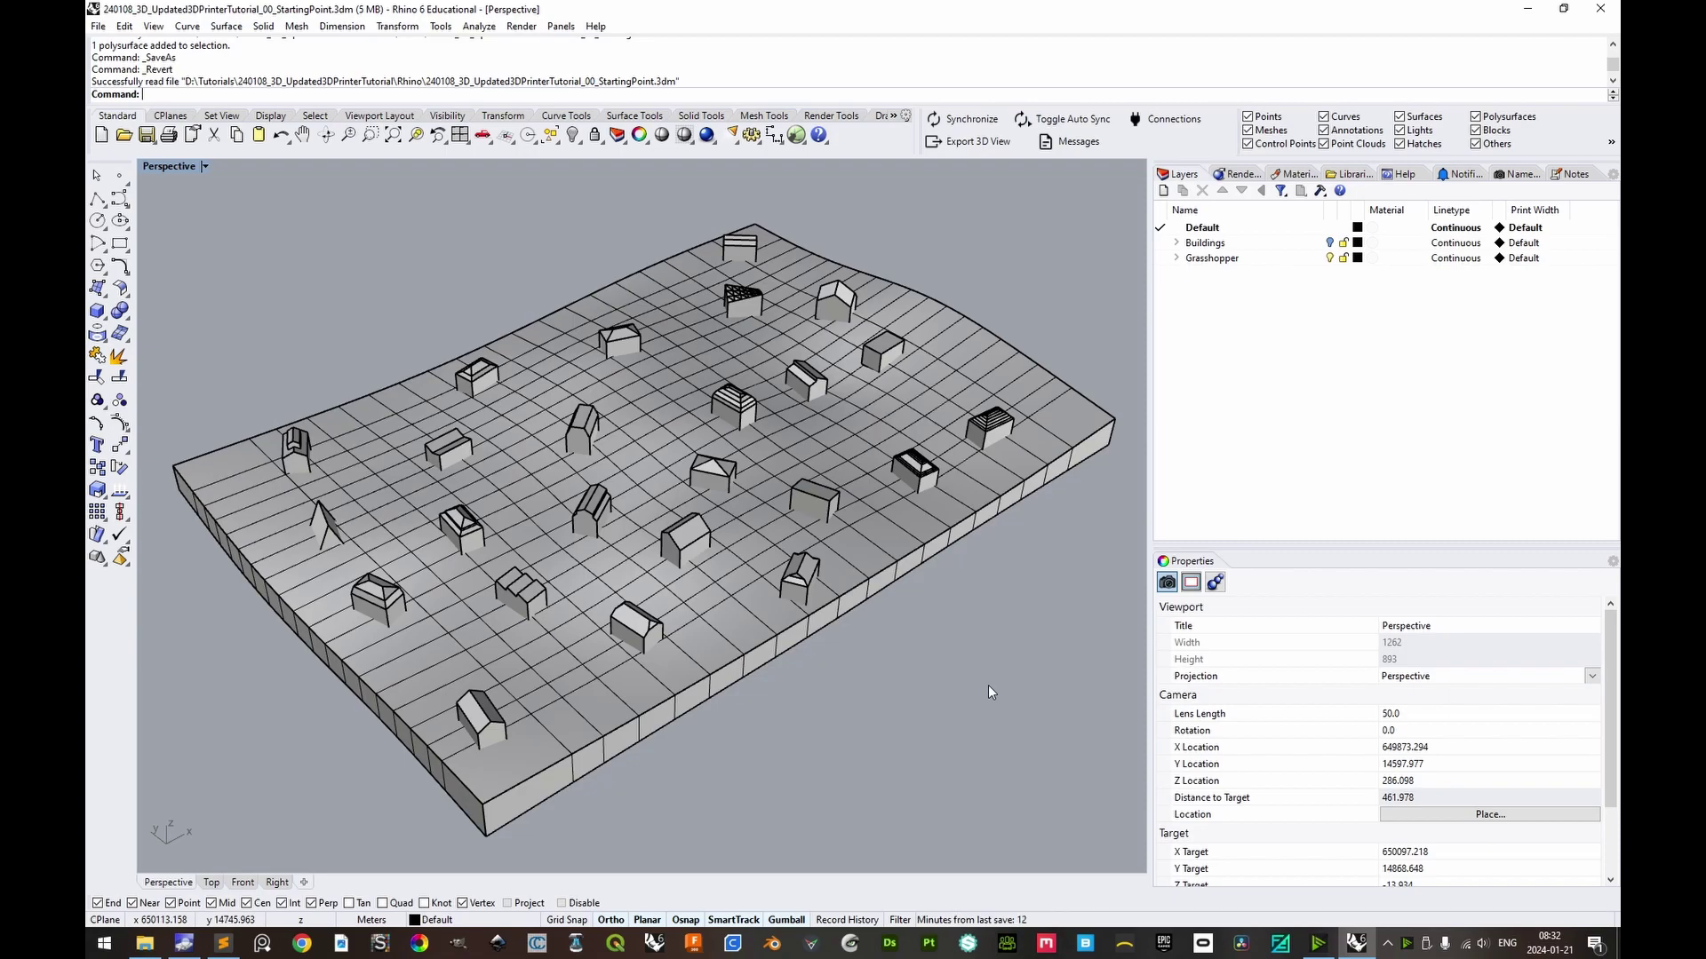
Export all the buildings without the terrain as Rhino 6 model 240121_UpdatedTutorial_3DPrint_002 in the Exported folder, copying that folder's path.
{"action": "left_click_drag", "start_coordinate": [207, 181], "coordinate": [1068, 825]}
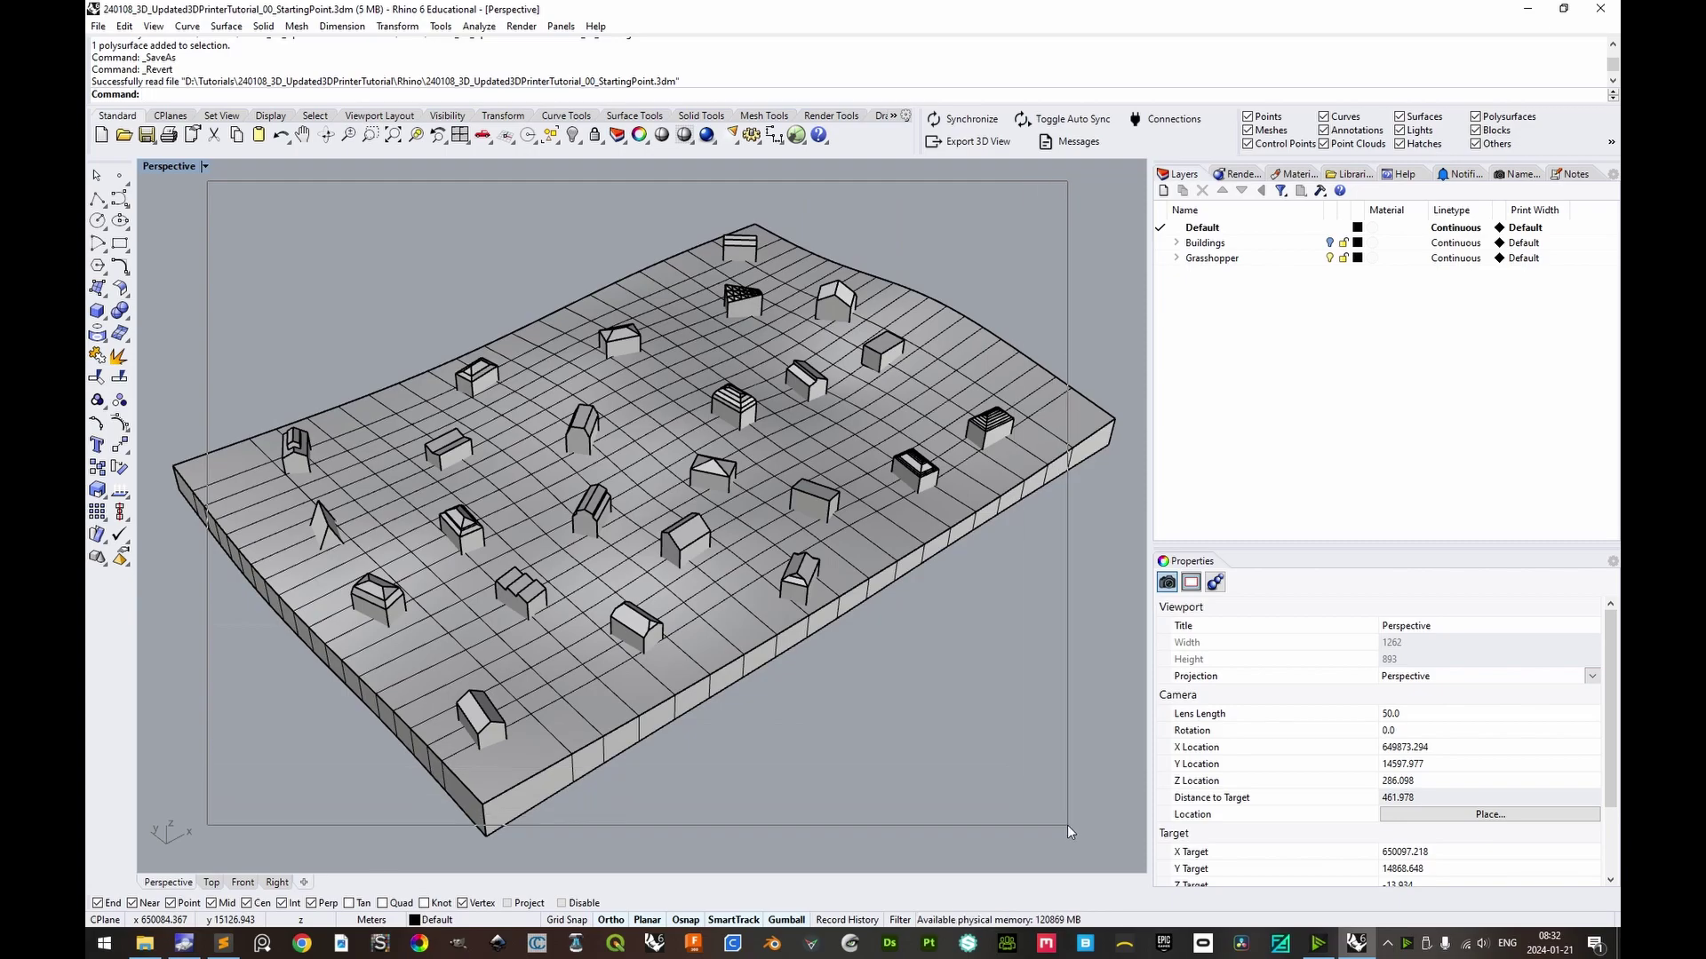
{"action": "left_click_drag", "start_coordinate": [1068, 824], "coordinate": [1068, 823]}
{"action": "type", "text": "Export"}
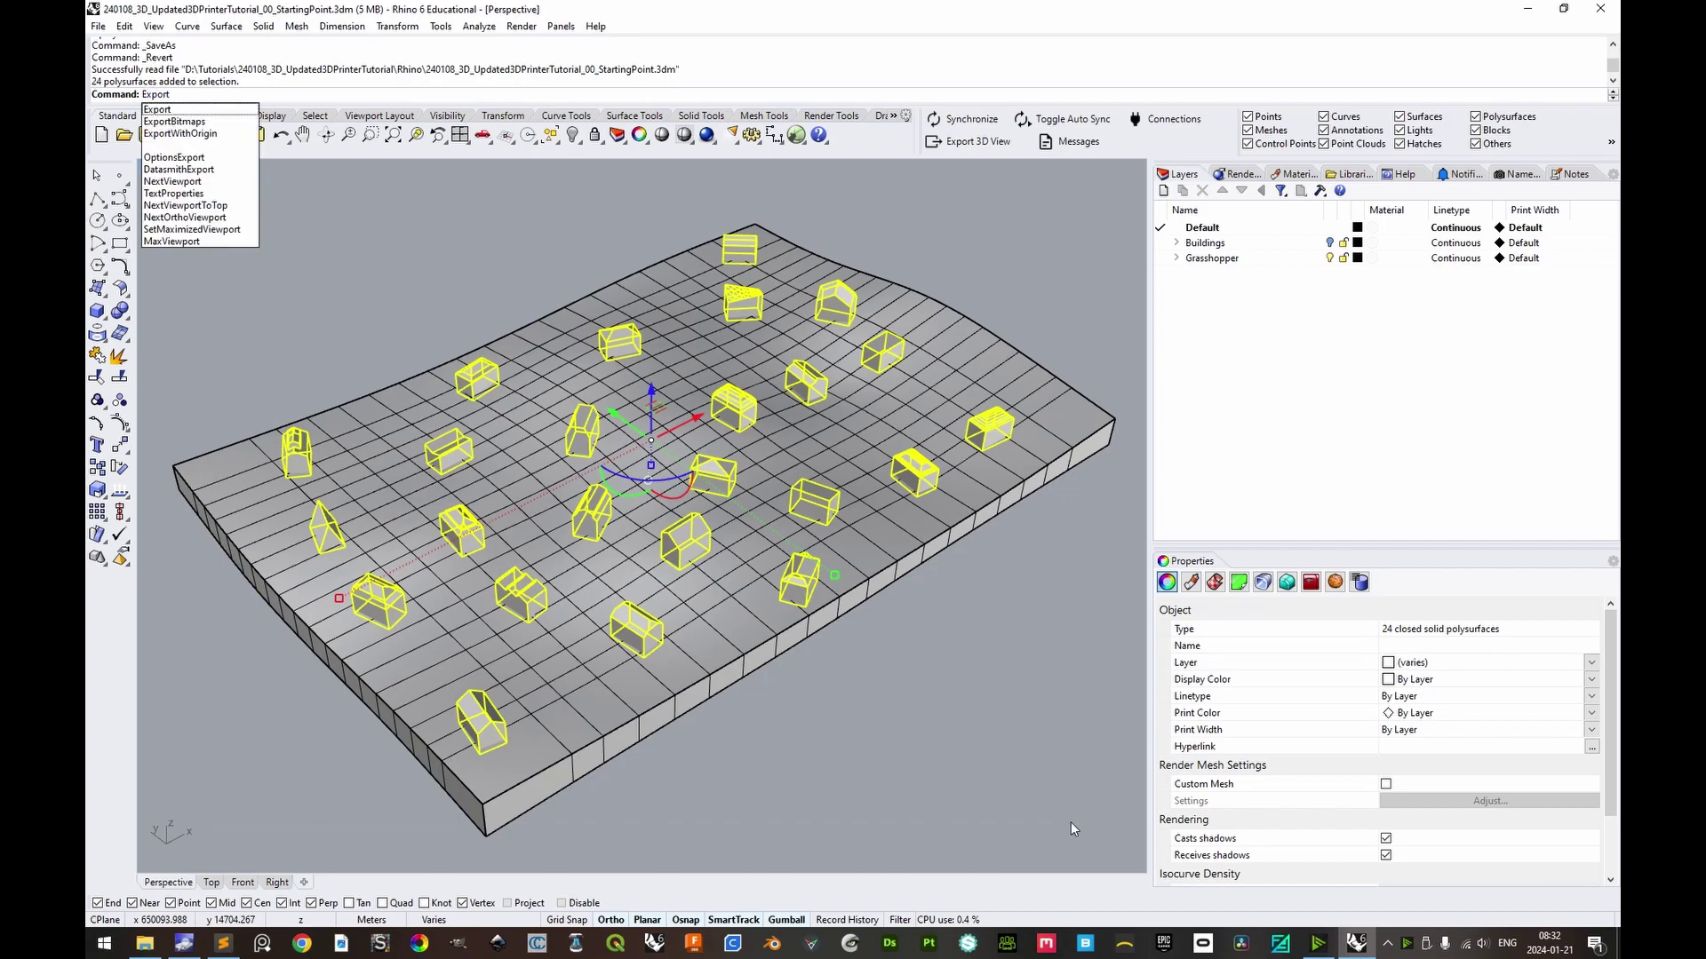
{"action": "key", "text": "Return"}
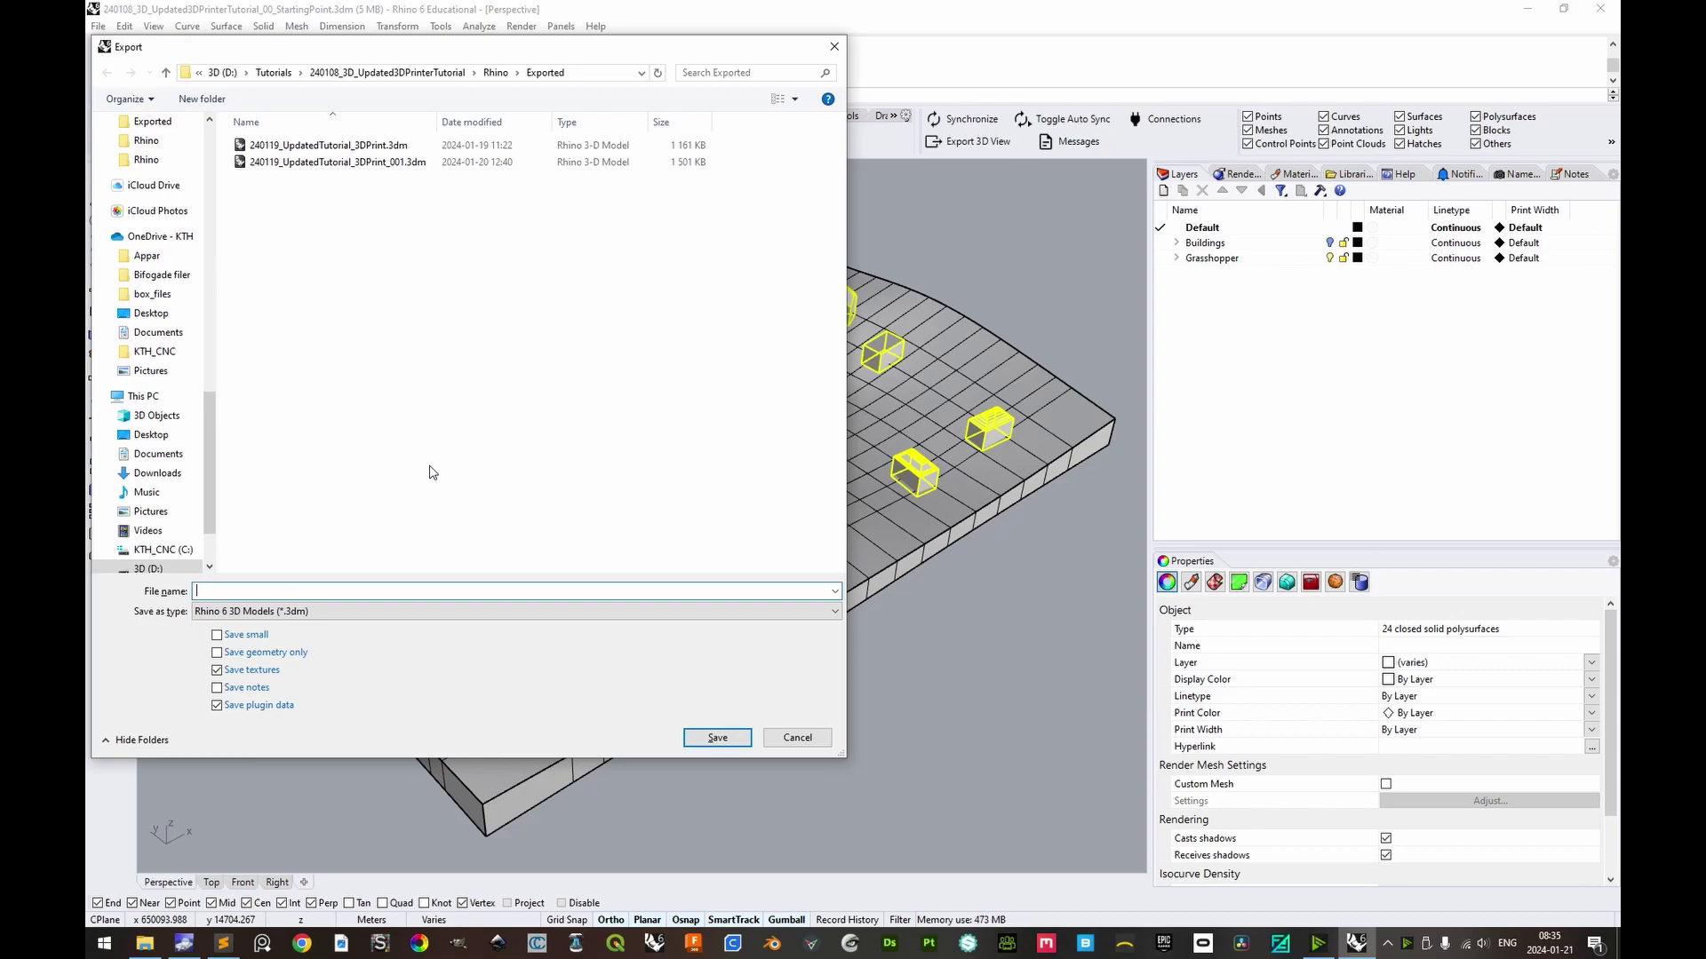
{"action": "type", "text": "240121_UpdatedTutorial_3DPrint_002"}
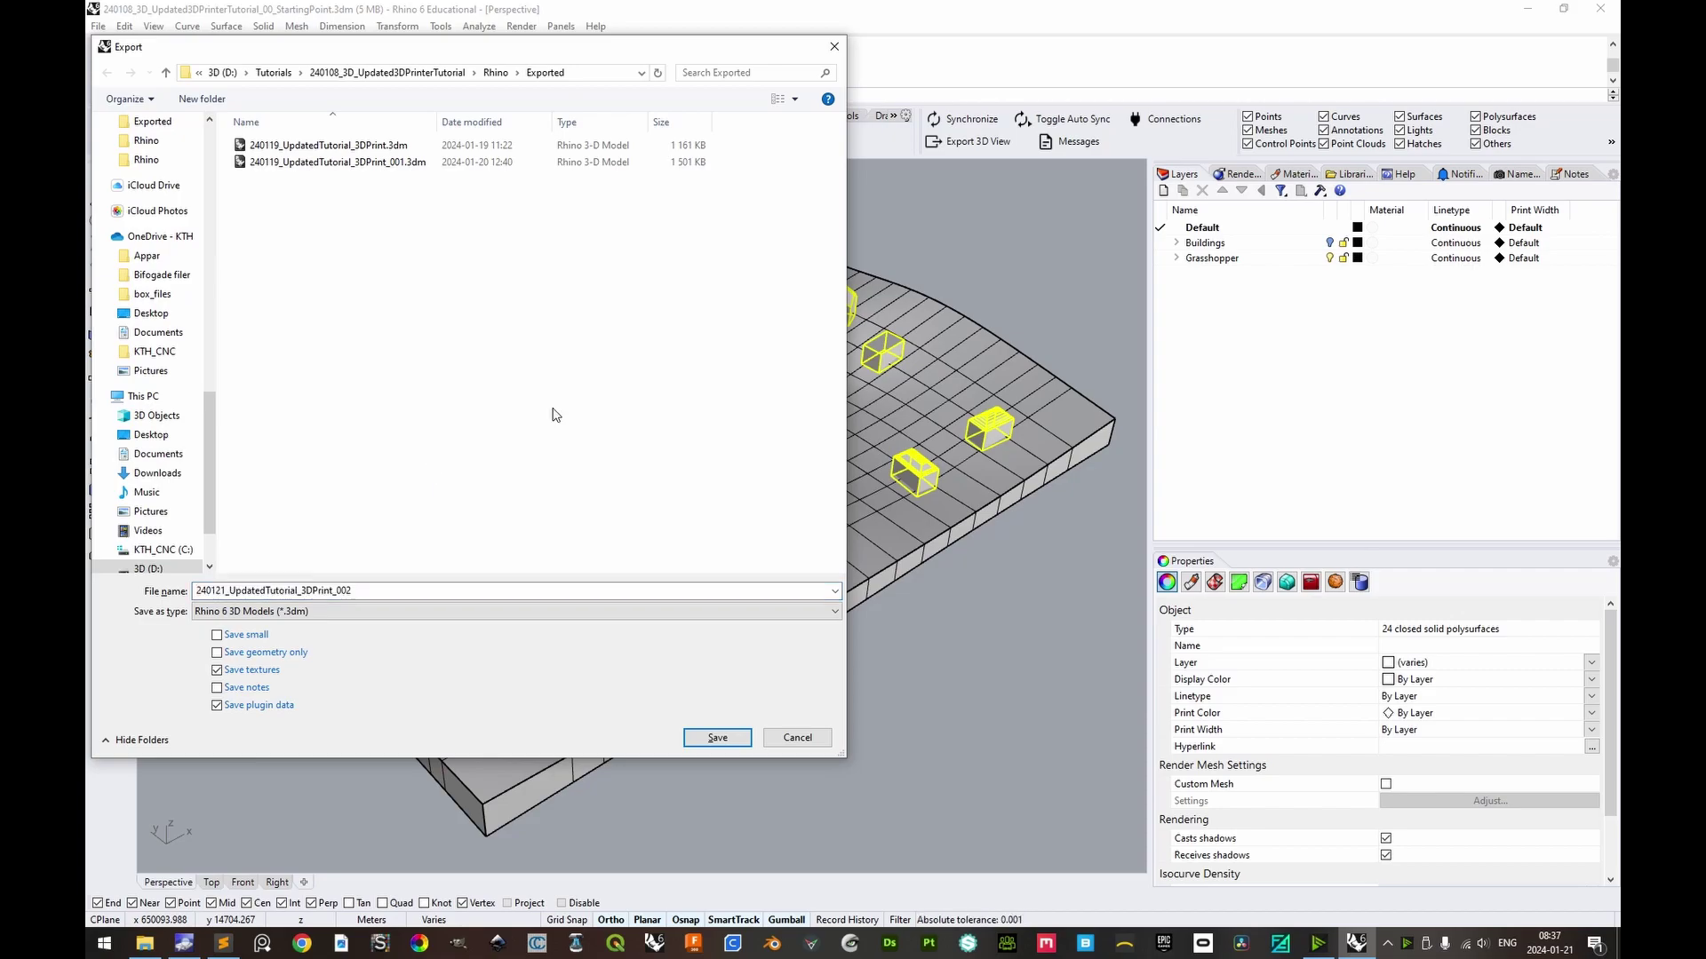
{"action": "left_click", "coordinate": [576, 74]}
{"action": "key", "text": "ctrl+c"}
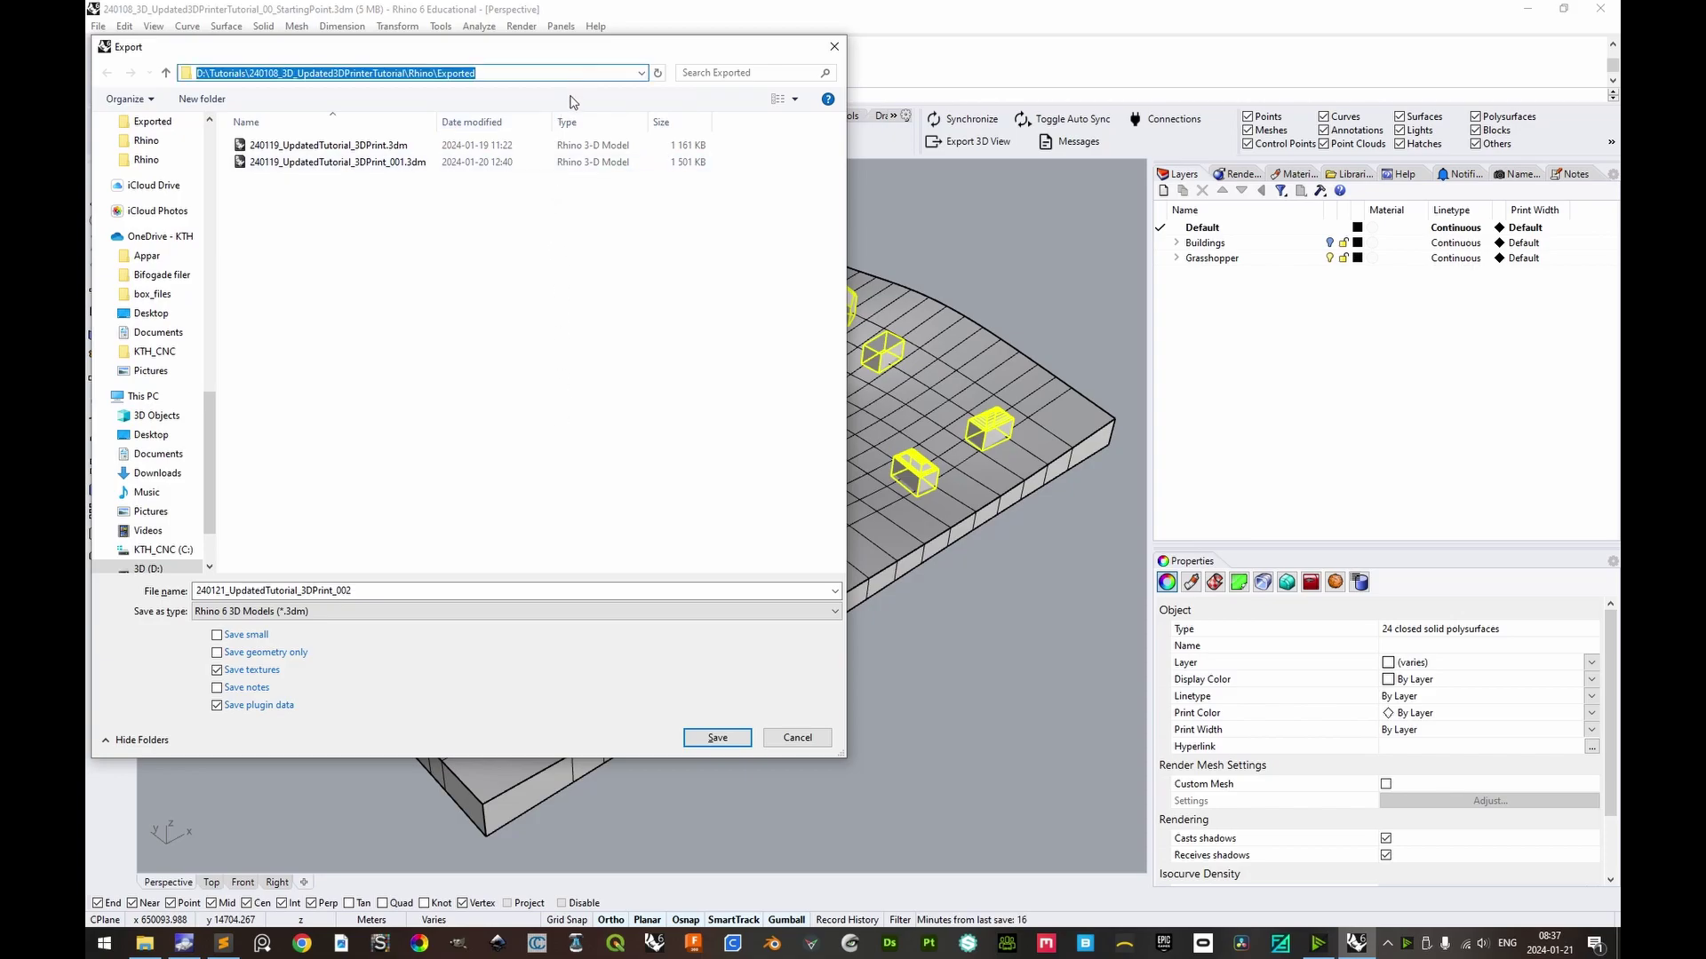
{"action": "left_click", "coordinate": [573, 293]}
{"action": "left_click", "coordinate": [724, 739]}
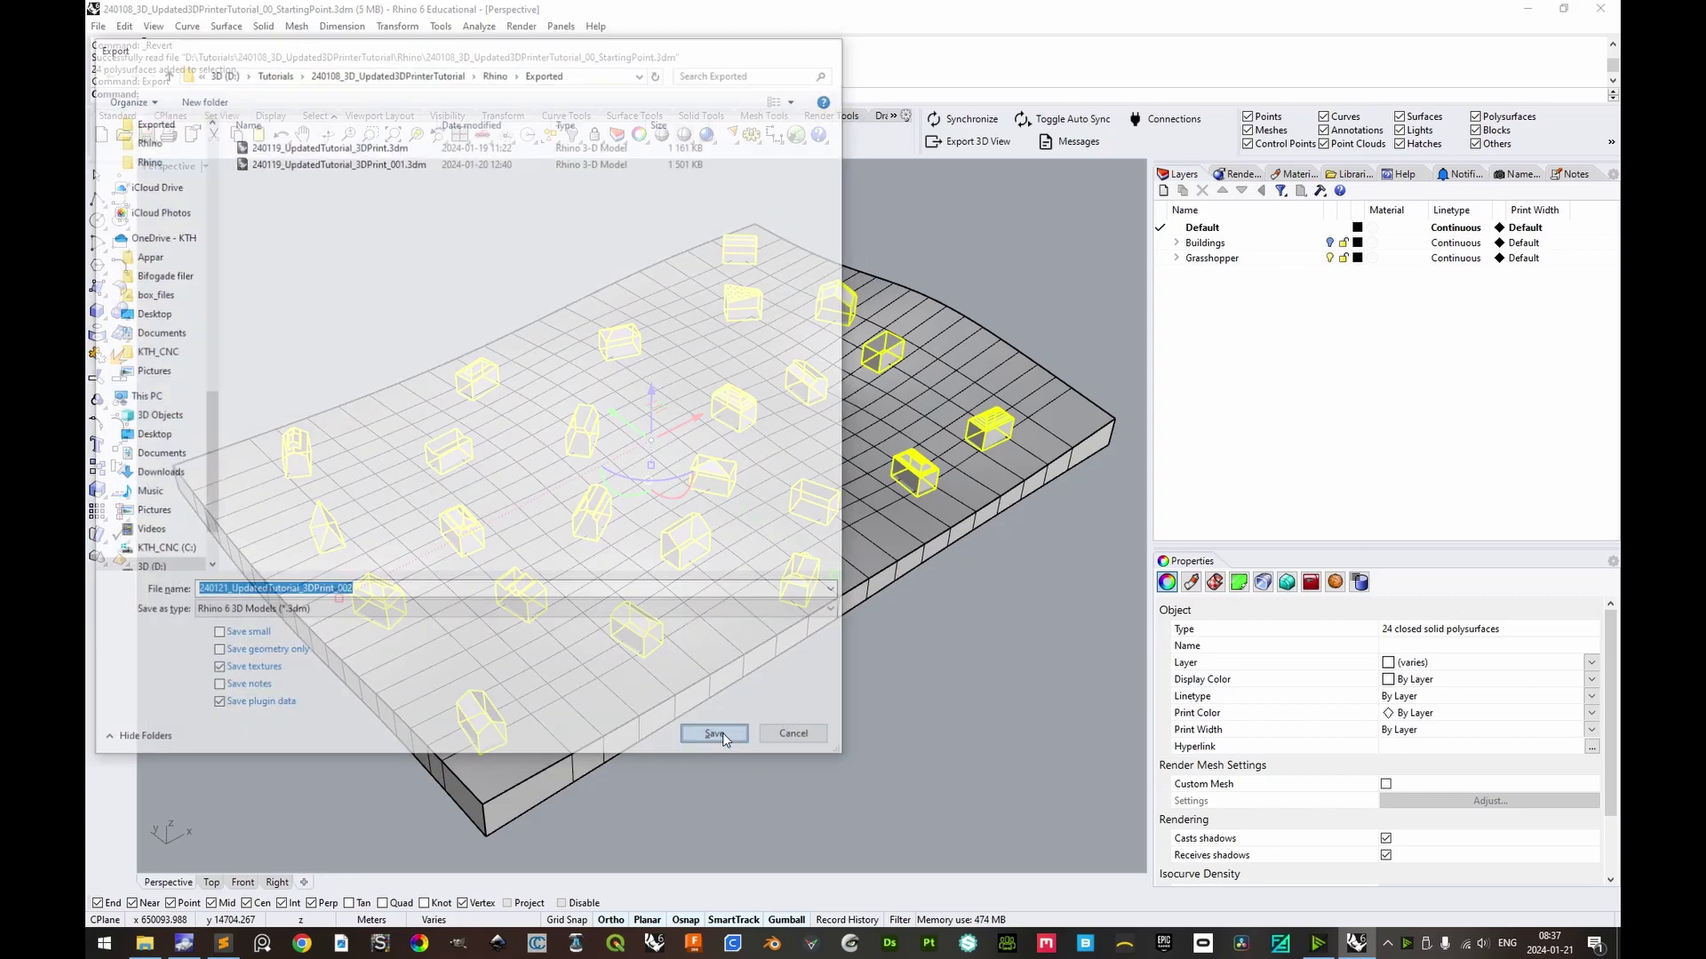
Go to the copied folder path in a new File Explorer window and open 240121_UpdatedTutorial_3DPrint_002.3dm in Rhino using Open file.
{"action": "right_click", "coordinate": [145, 944]}
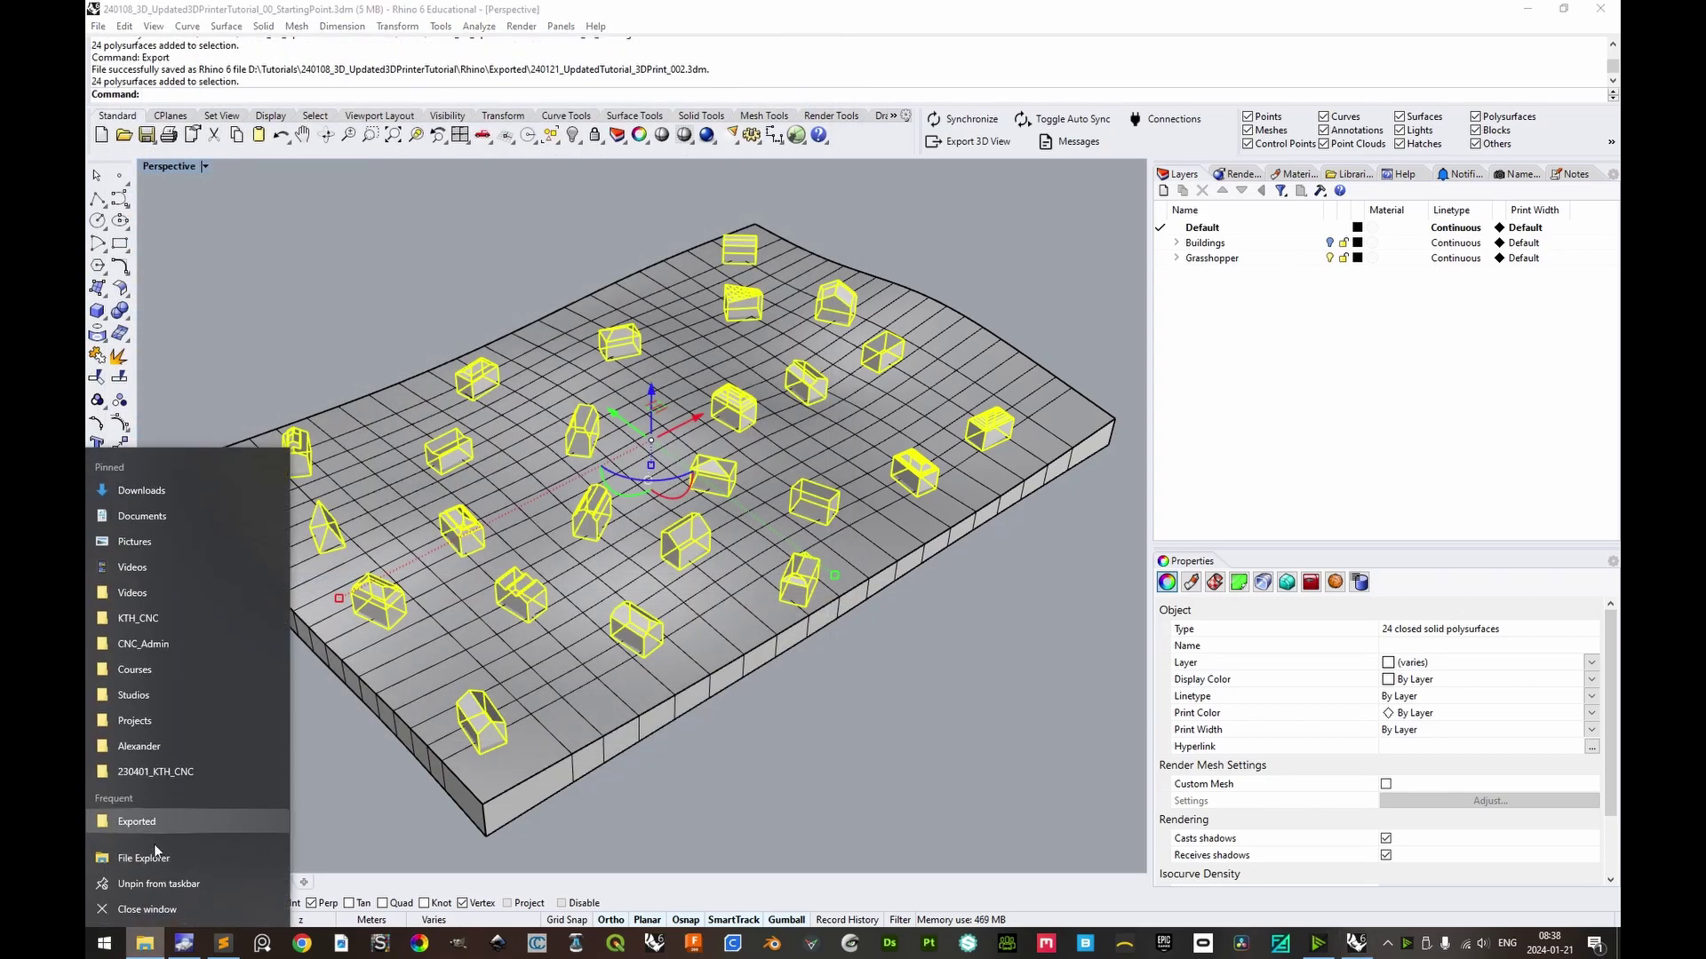
{"action": "left_click", "coordinate": [164, 860]}
{"action": "left_click", "coordinate": [523, 321]}
{"action": "key", "text": "ctrl+v"}
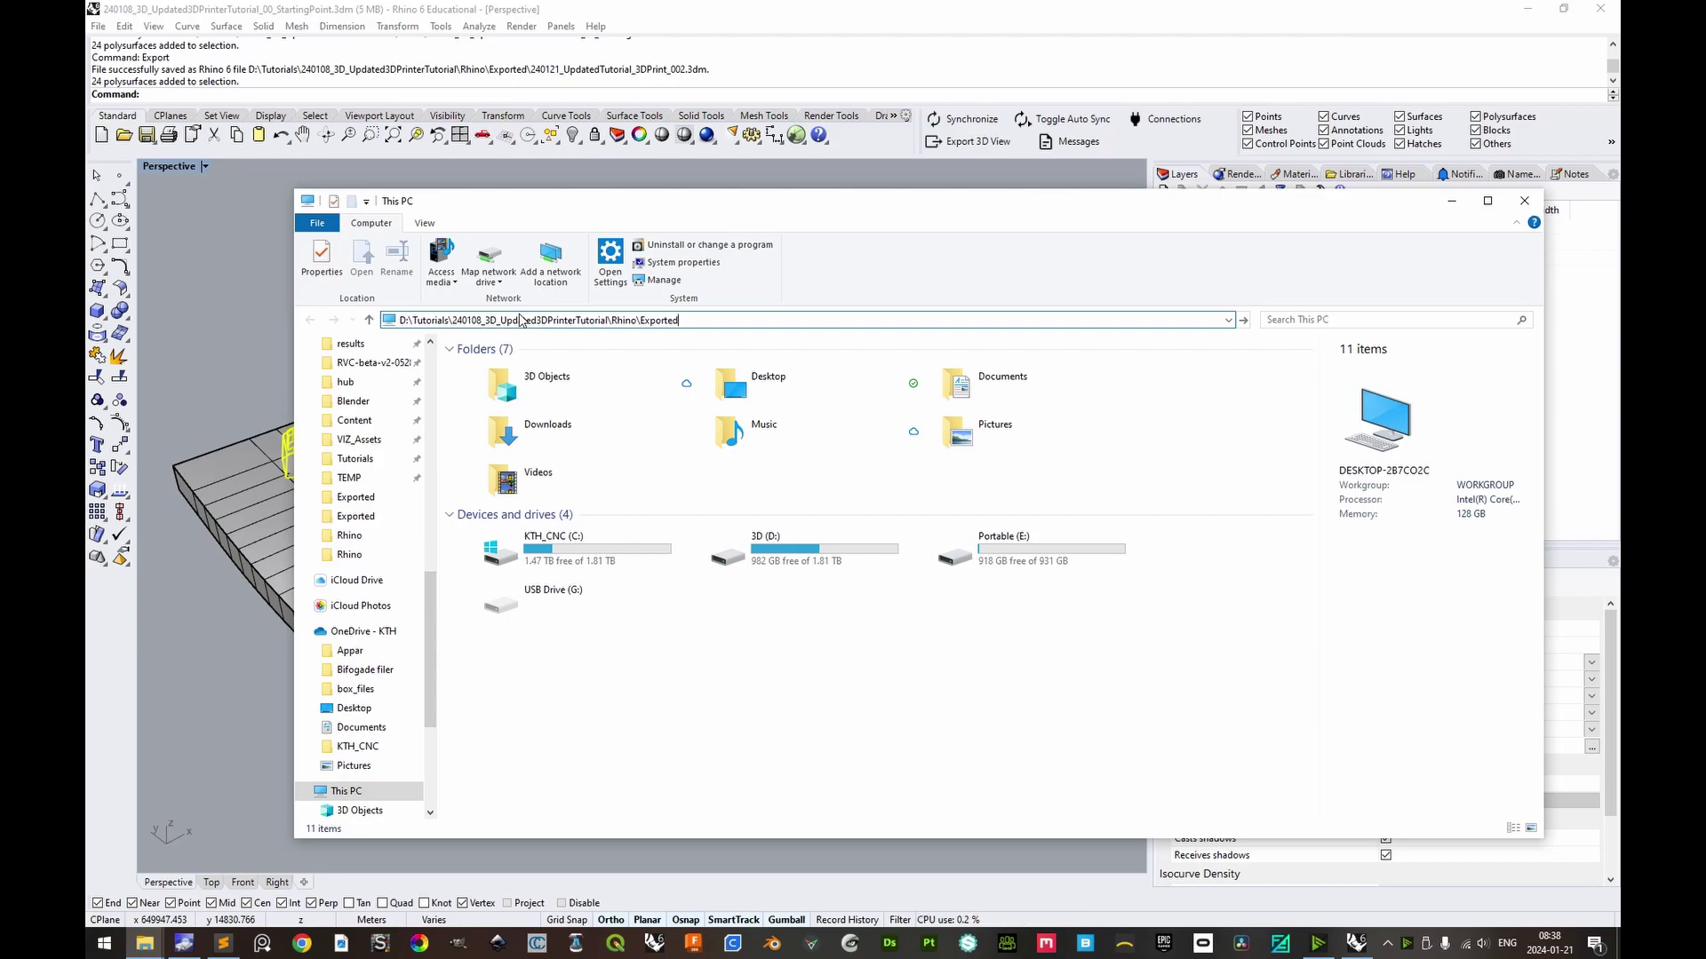
{"action": "key", "text": "Return"}
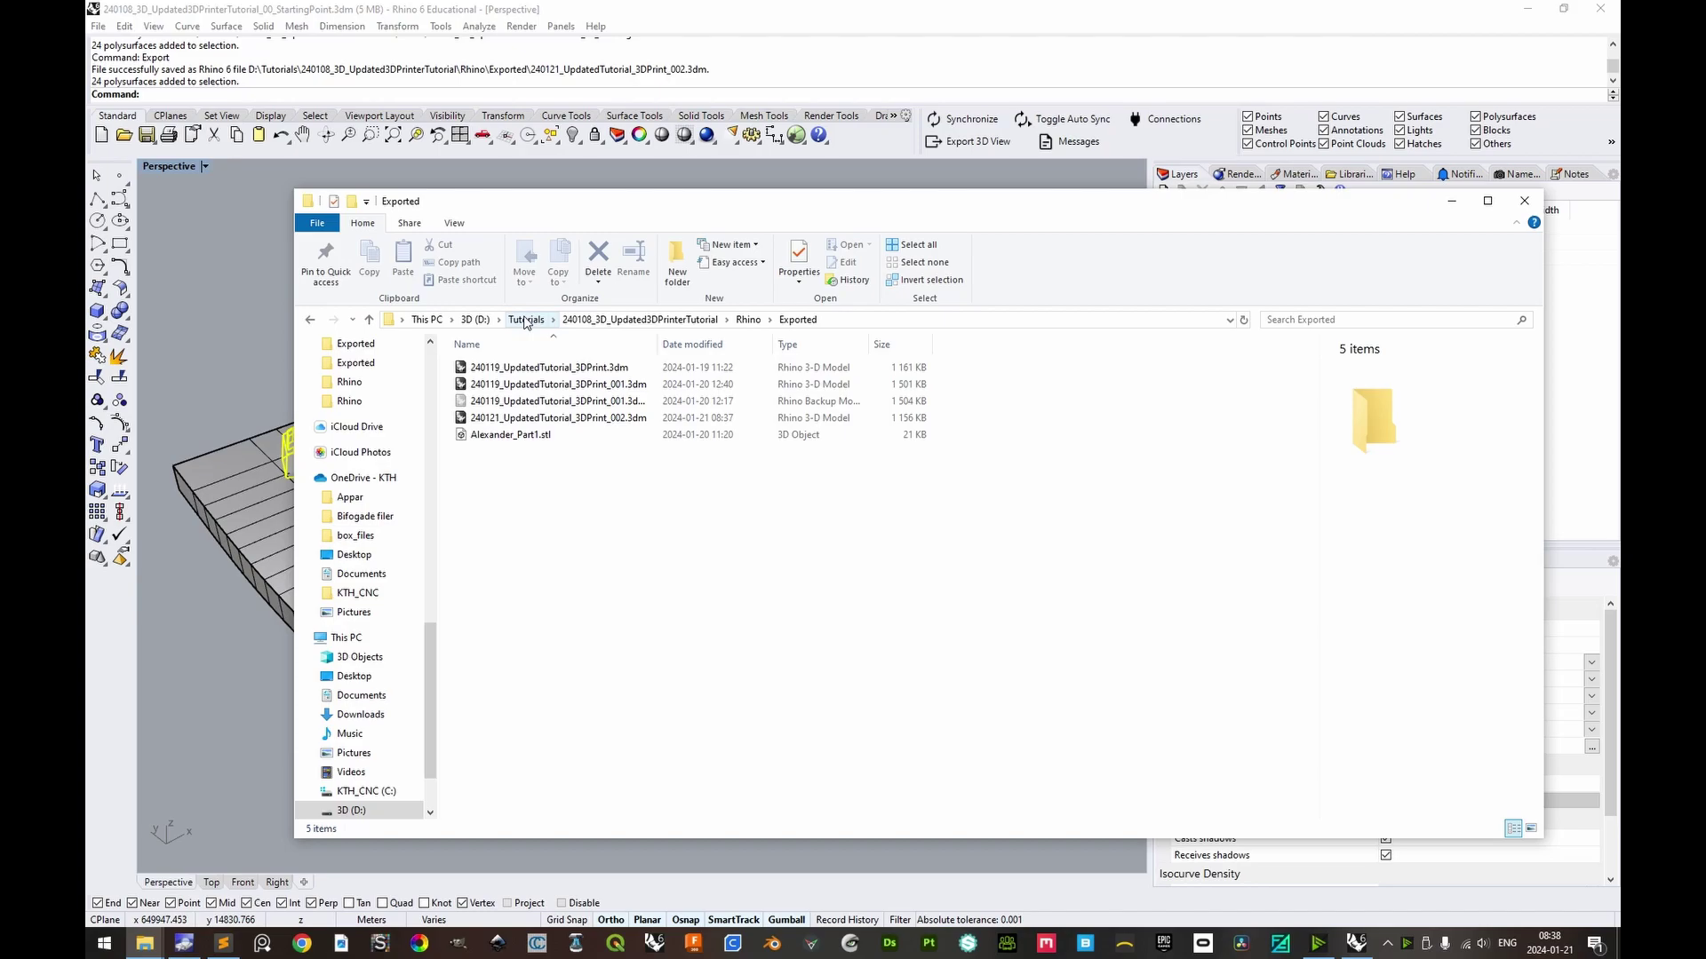
{"action": "left_click", "coordinate": [593, 419]}
{"action": "left_click_drag", "start_coordinate": [593, 420], "coordinate": [252, 318]}
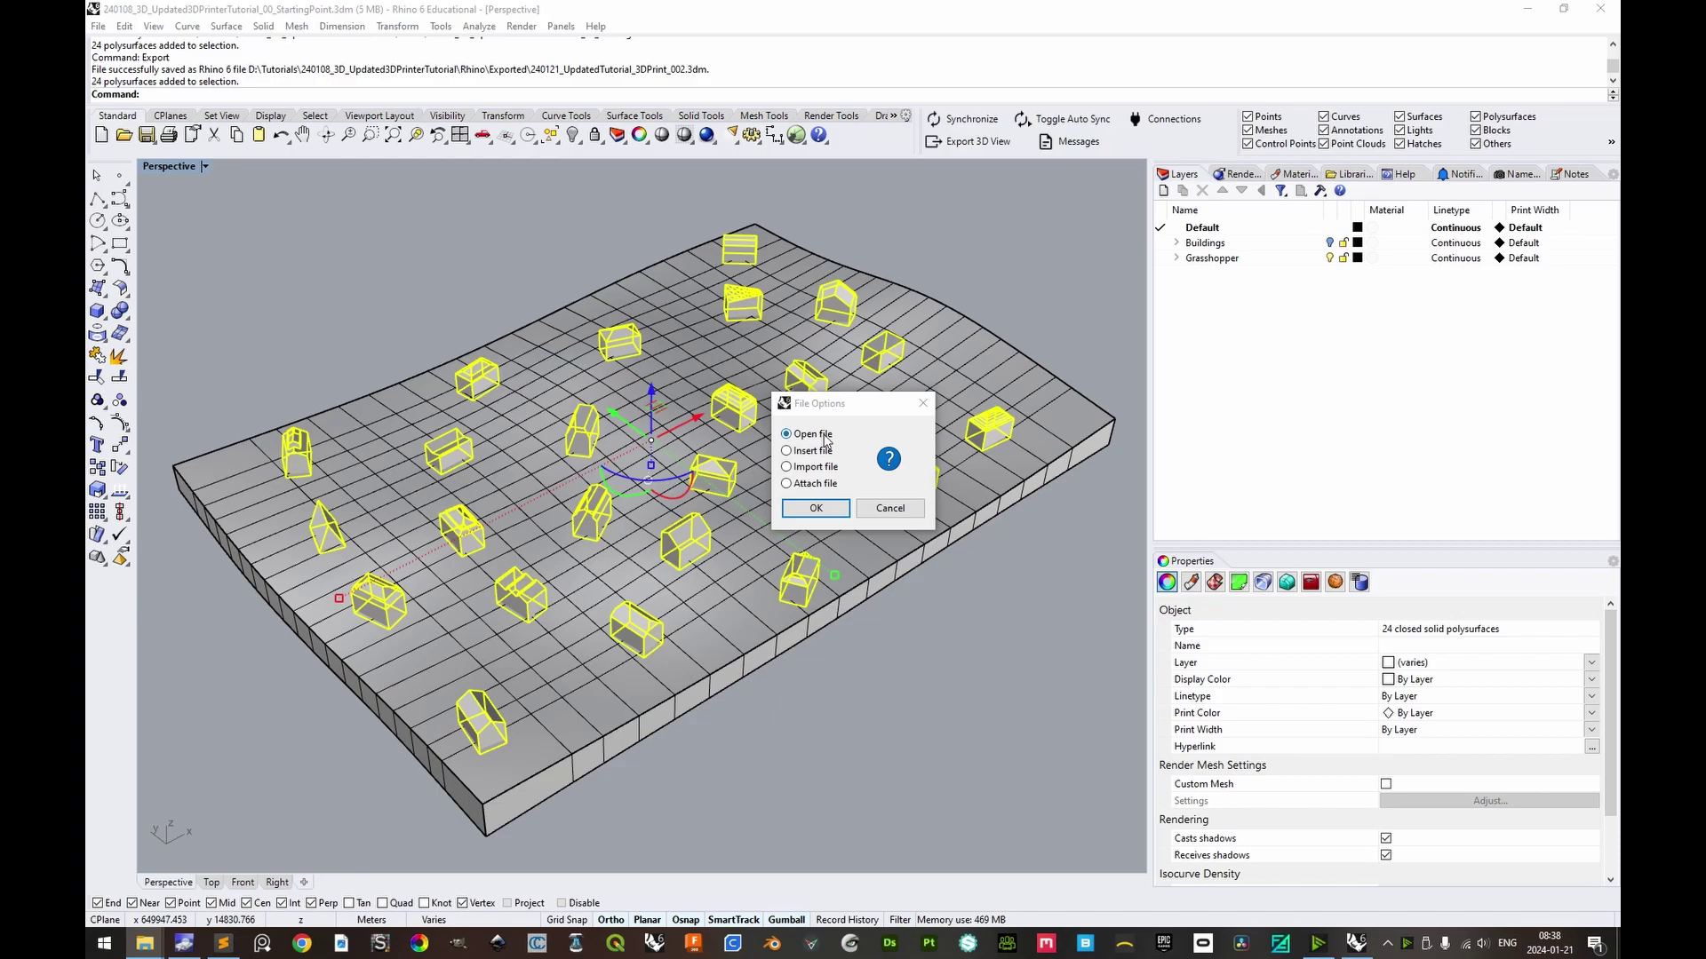
{"action": "left_click", "coordinate": [835, 510]}
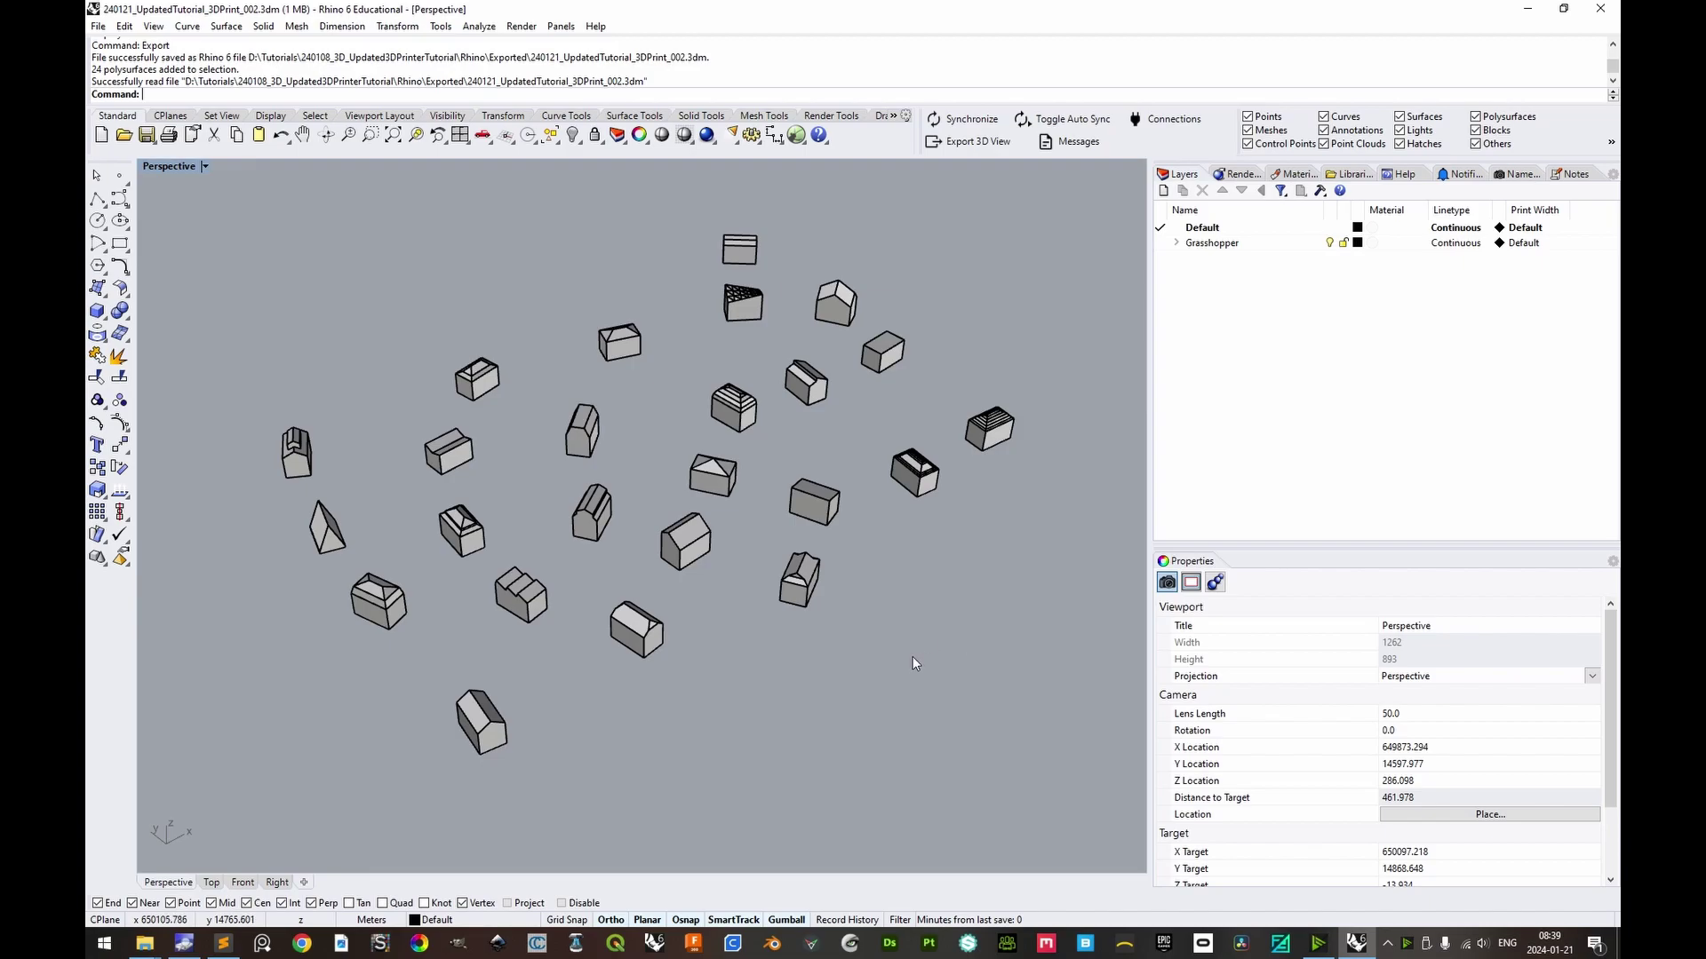
Move all buildings from the frontmost house's lowest base corner to the origin (0), zoom to them and deselect them.
{"action": "key", "text": "ctrl+a"}
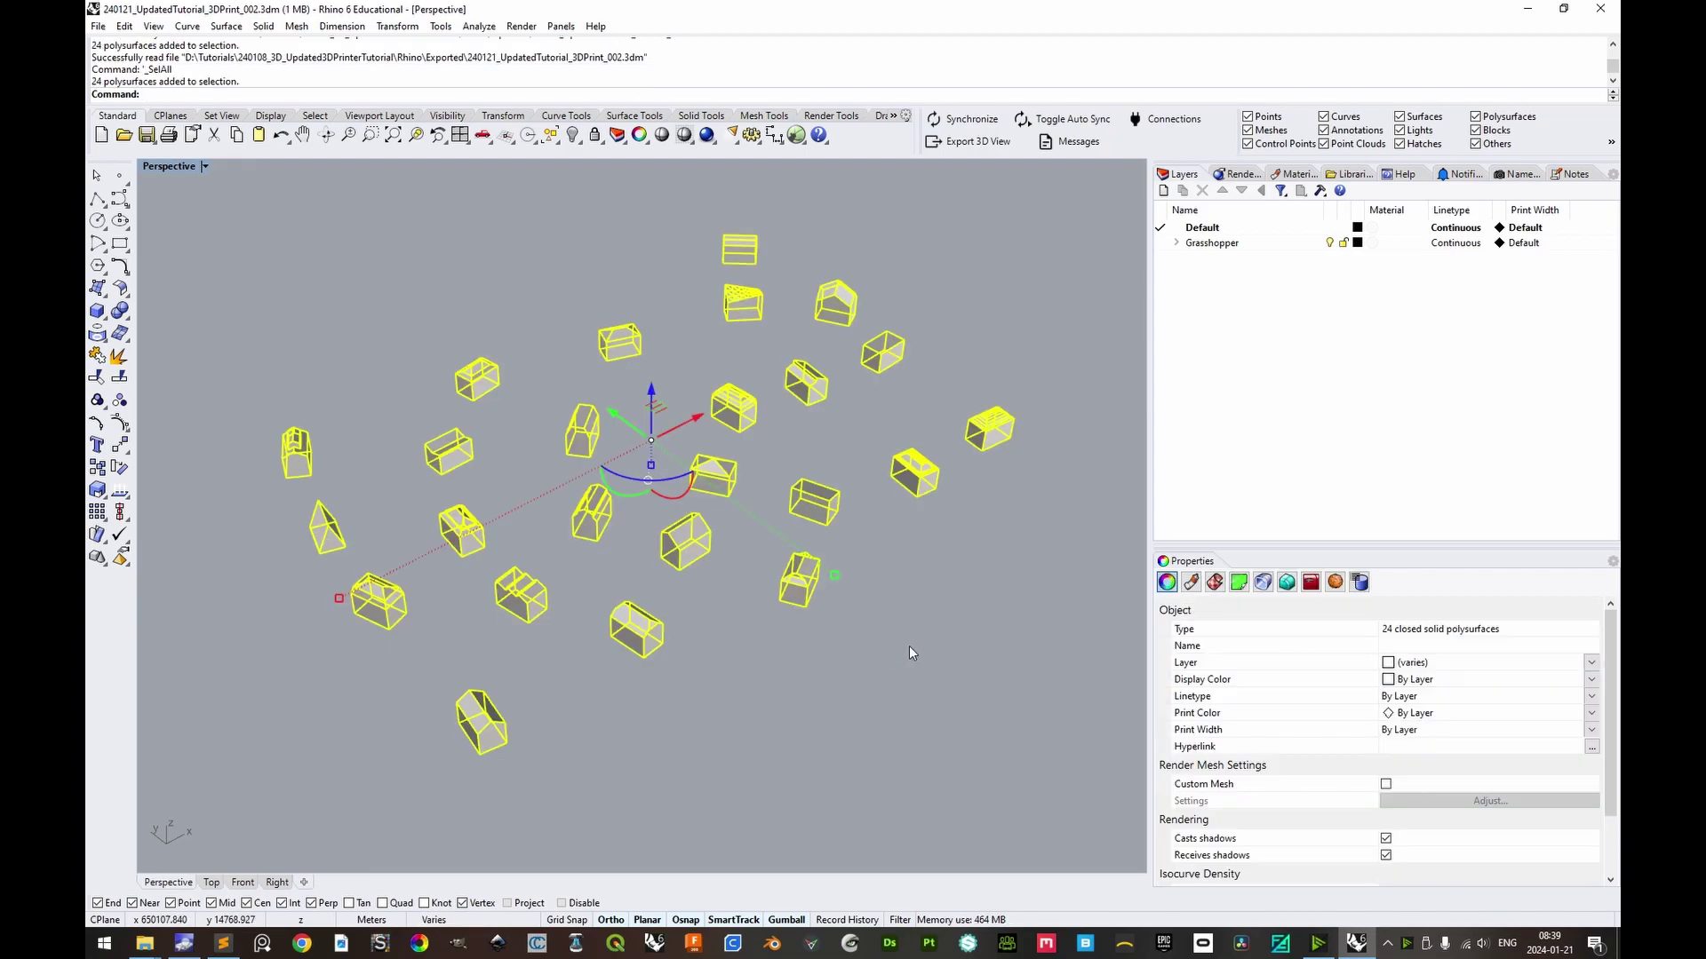
{"action": "type", "text": "M"}
{"action": "key", "text": "Return"}
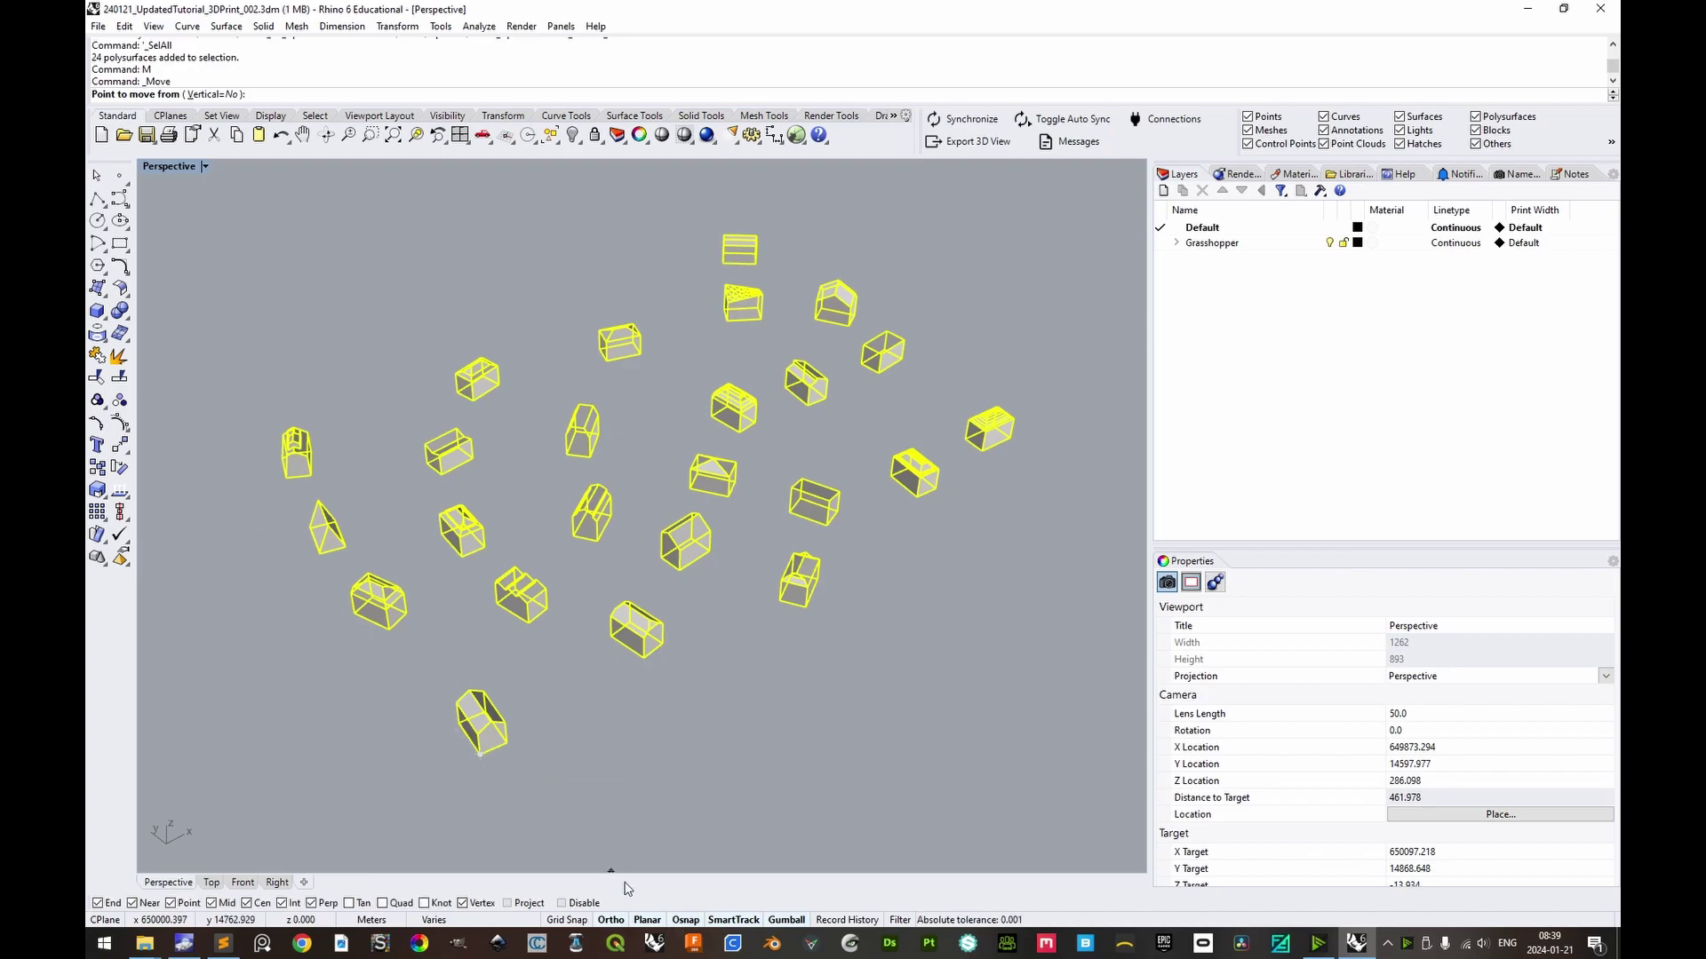
{"action": "left_click", "coordinate": [478, 757]}
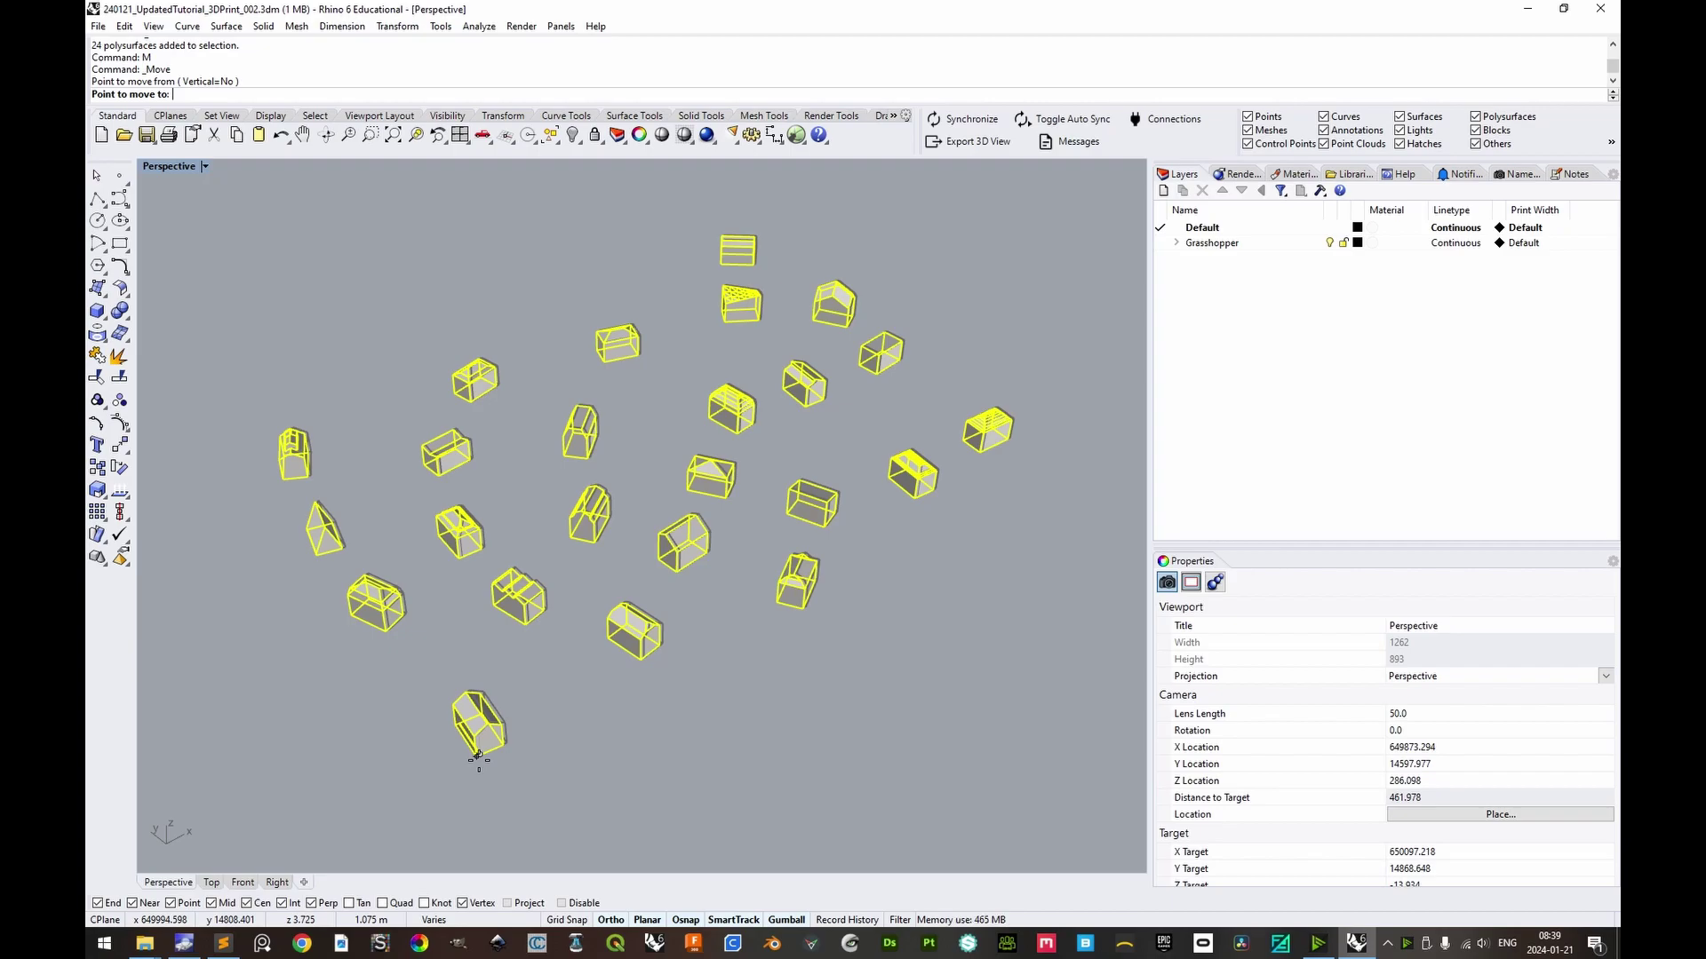
{"action": "type", "text": "0"}
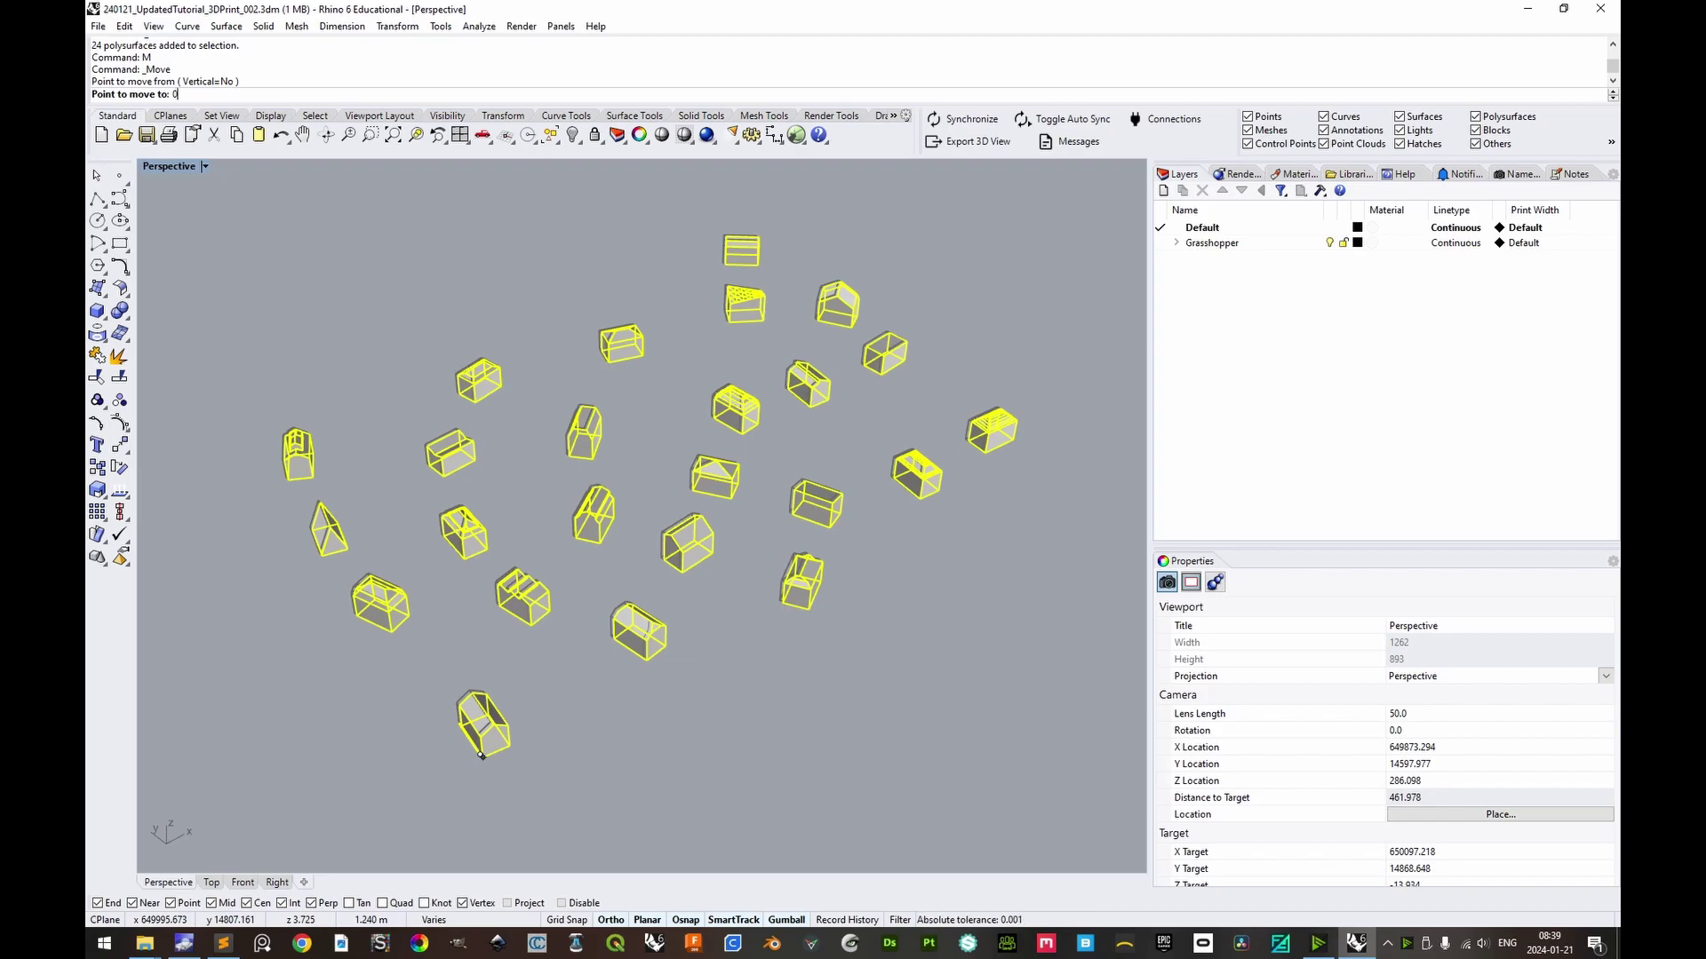
{"action": "key", "text": "Return"}
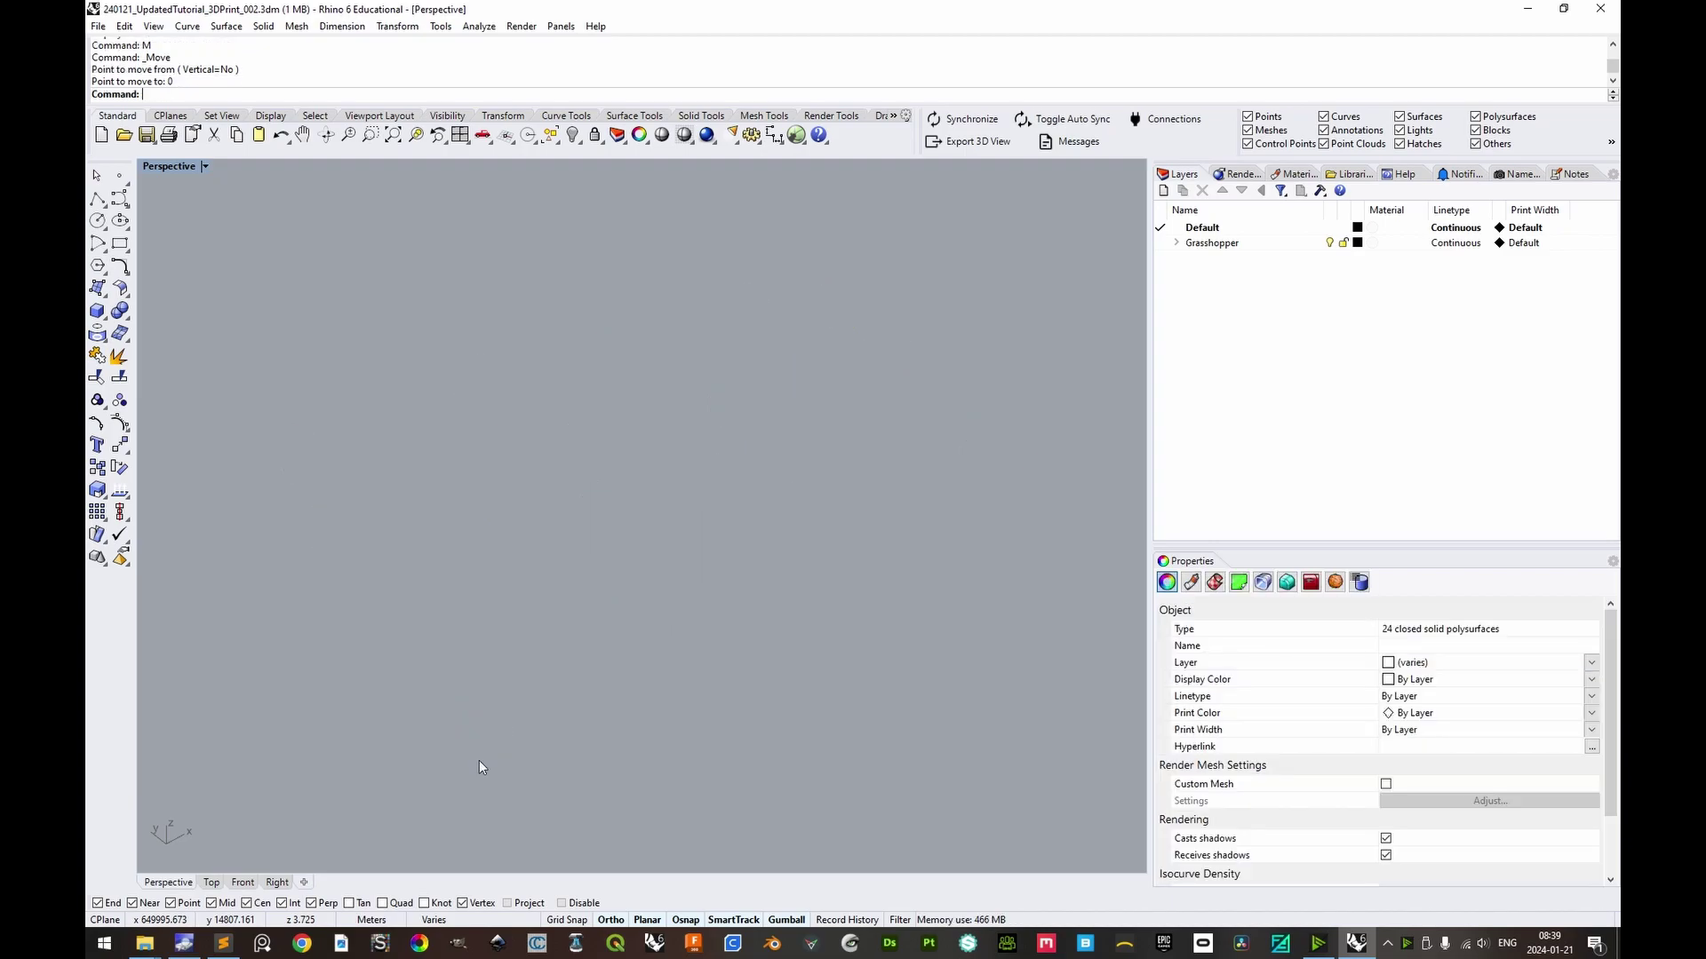
{"action": "type", "text": "ZS"}
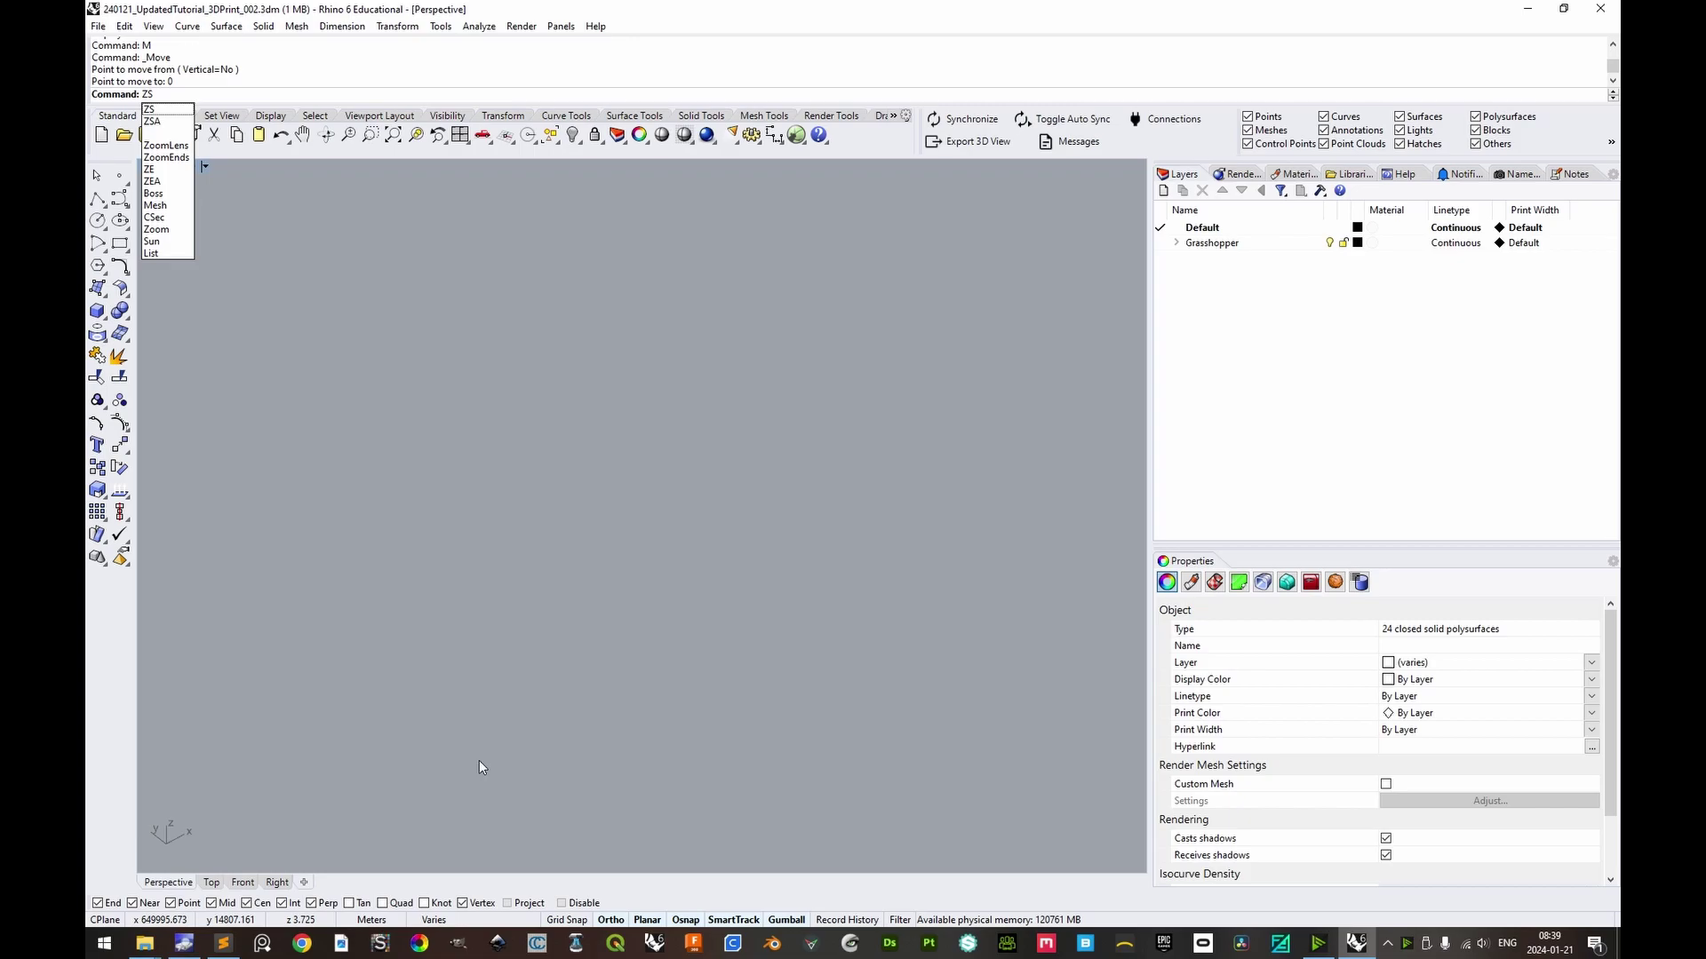
{"action": "key", "text": "Return"}
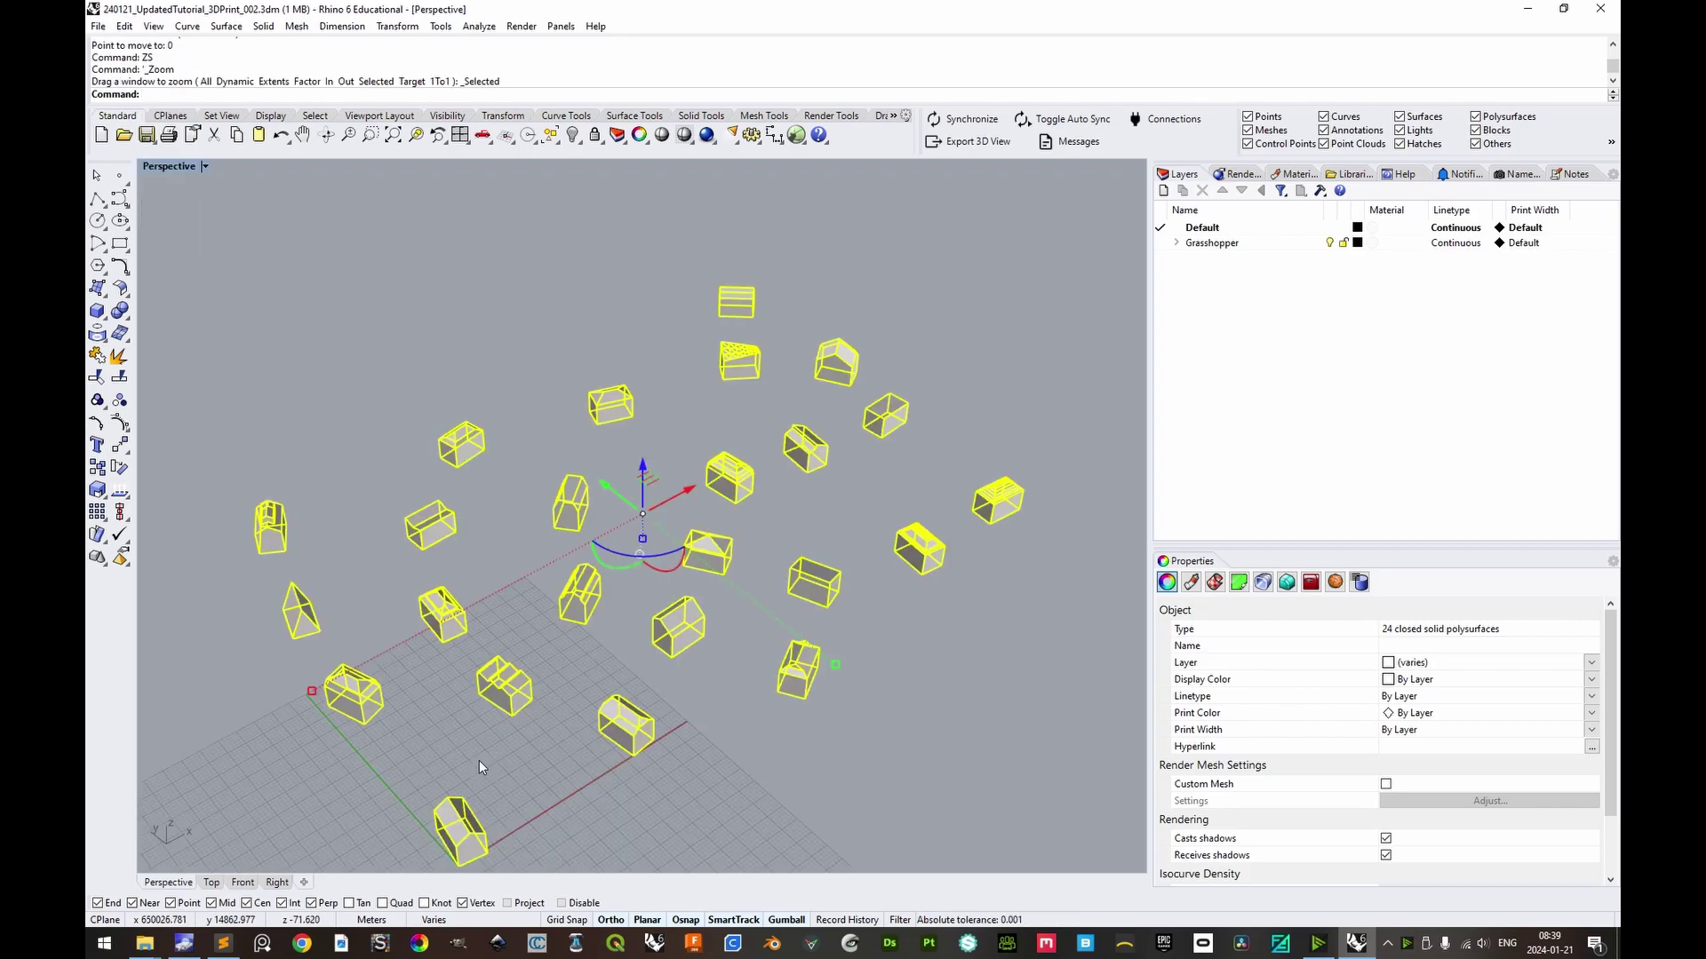
{"action": "right_click_drag", "start_coordinate": [675, 676], "coordinate": [761, 660]}
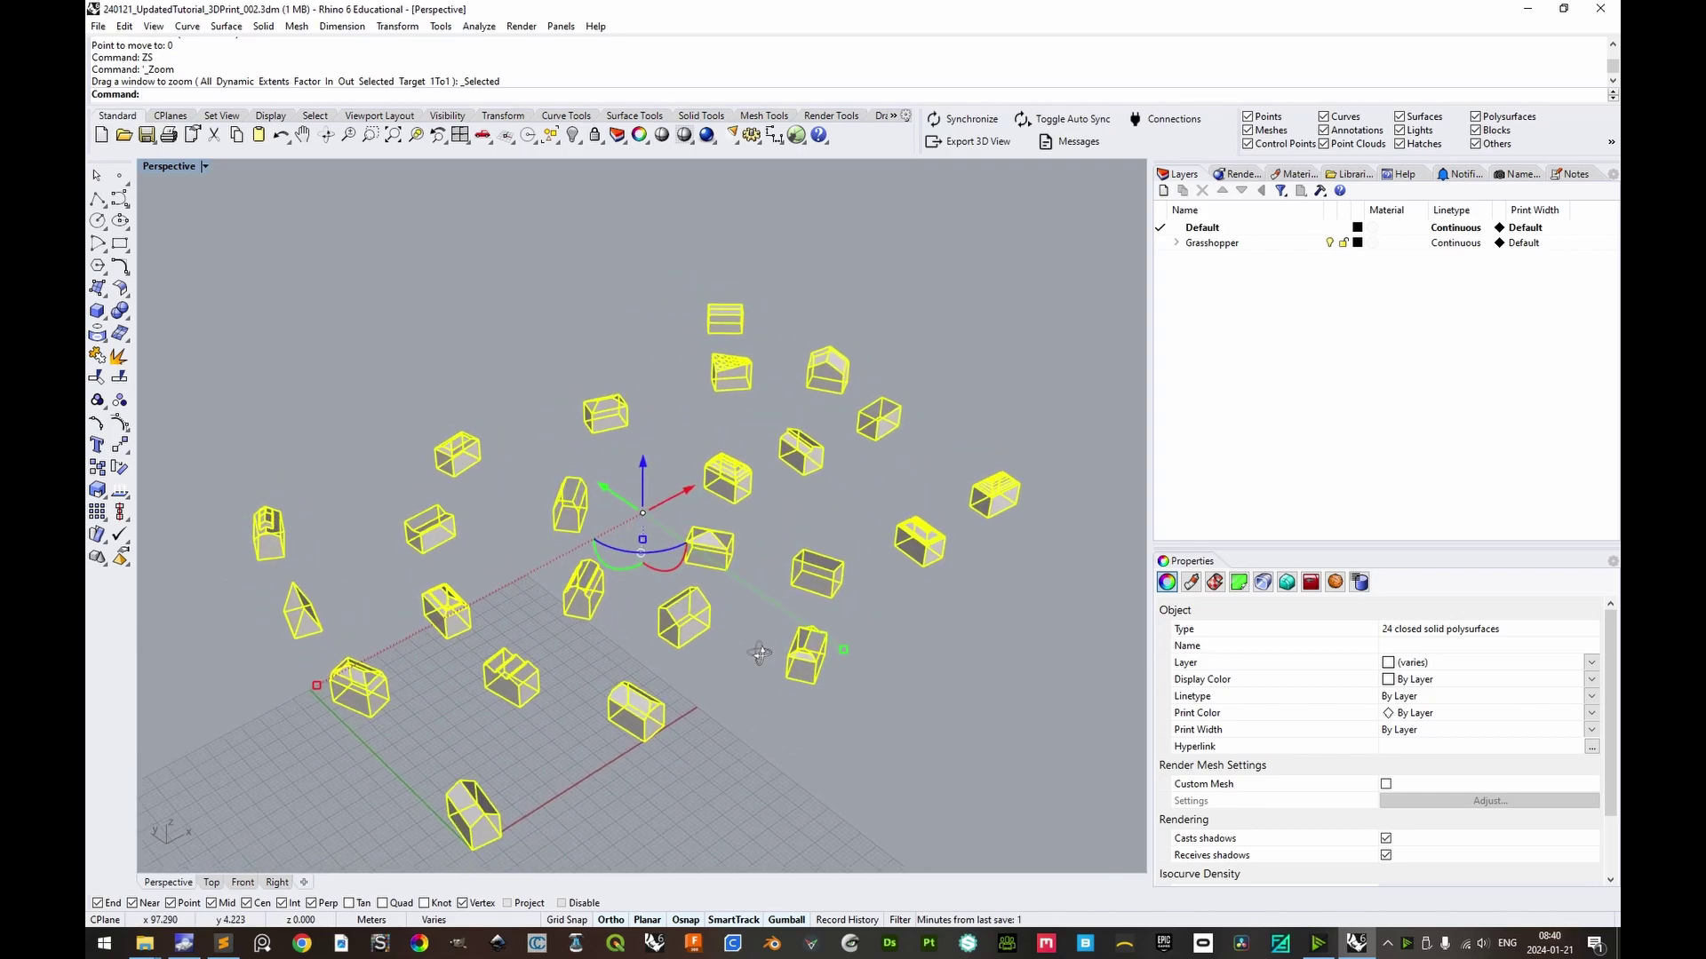
{"action": "left_click", "coordinate": [443, 751]}
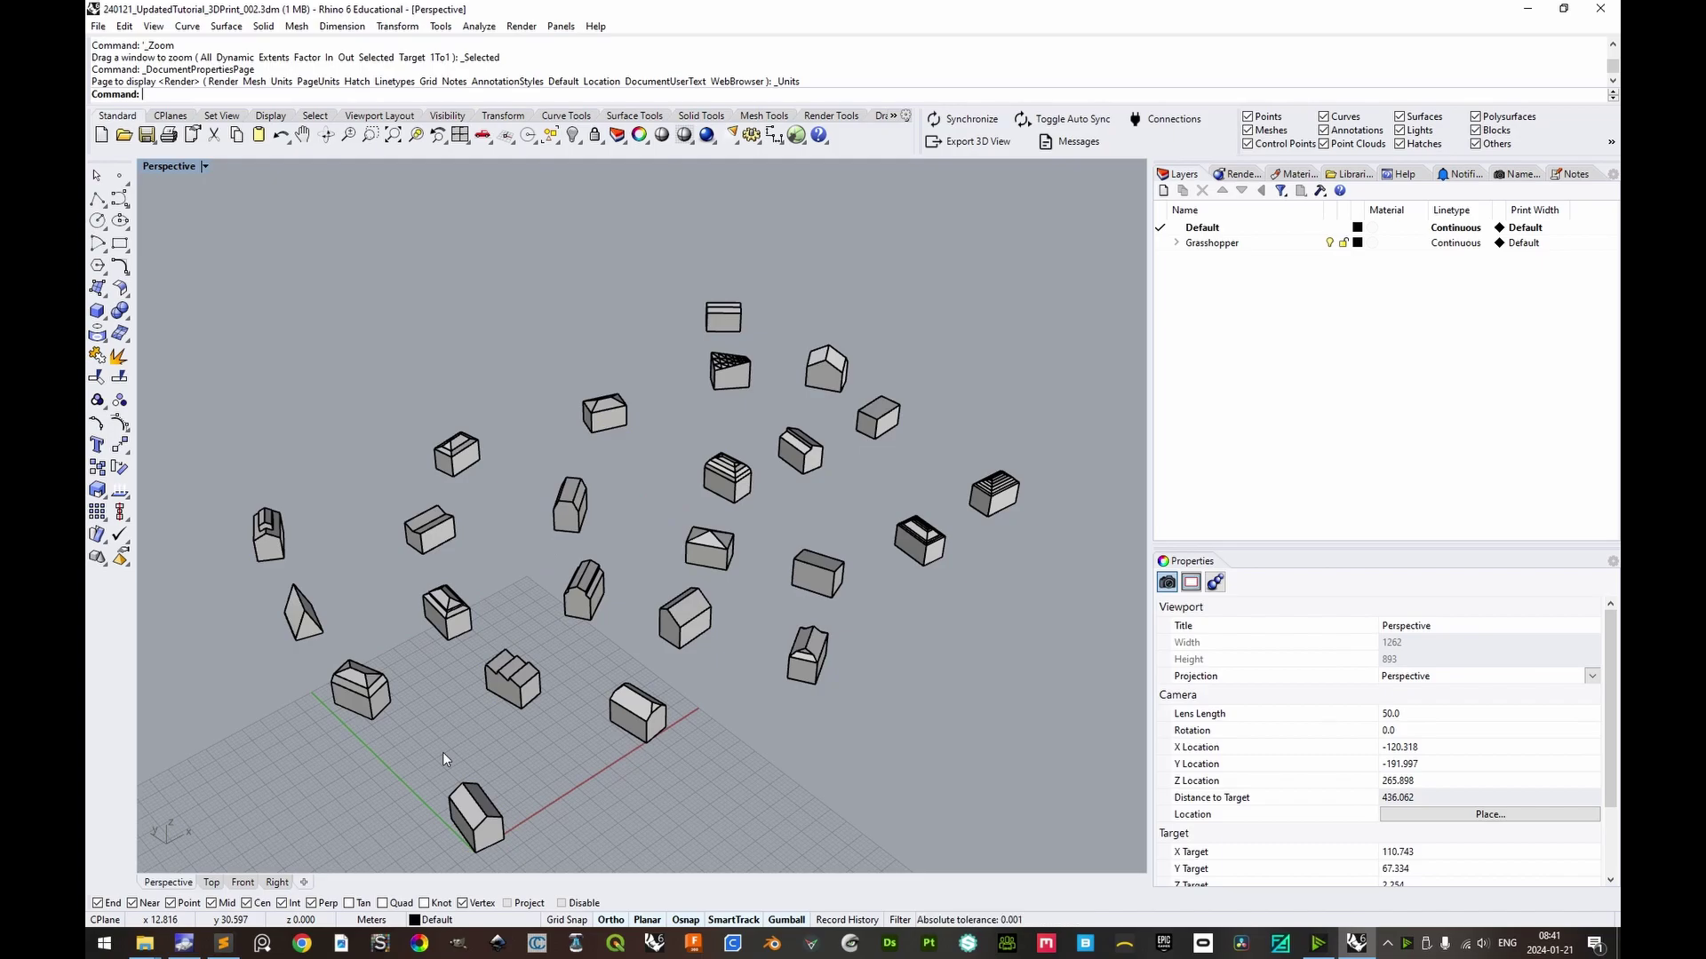
Change the model units to Millimeters and accept scaling the model by 1000.
{"action": "left_click", "coordinate": [370, 925]}
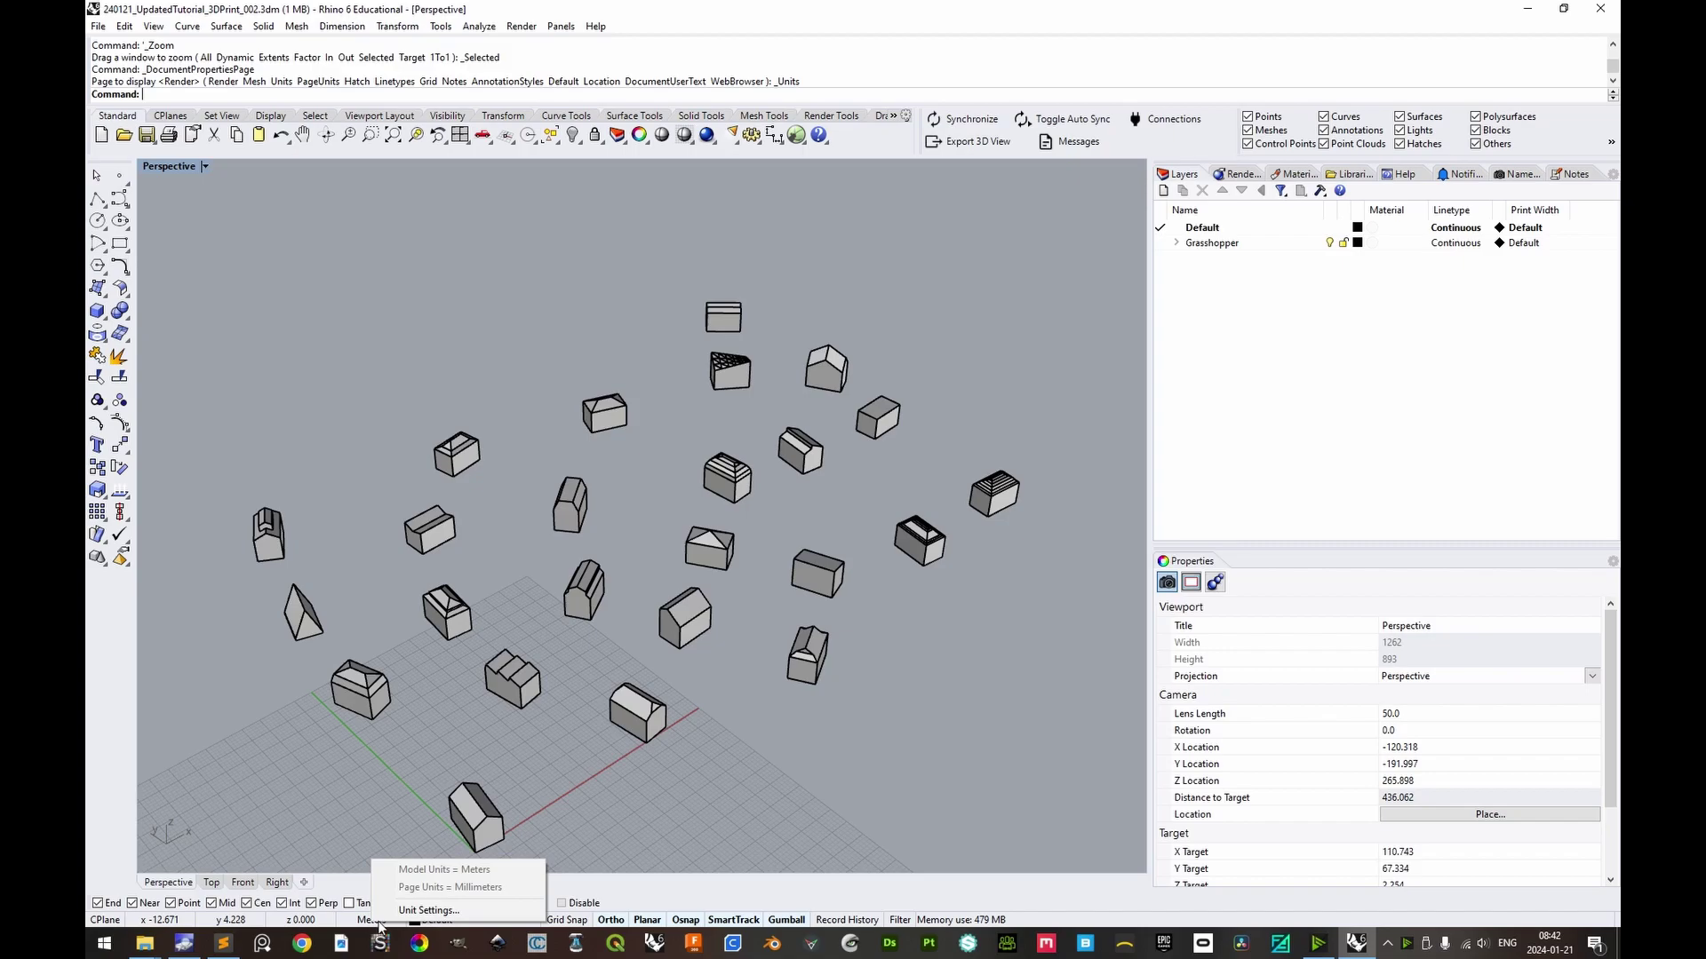
{"action": "left_click", "coordinate": [413, 912]}
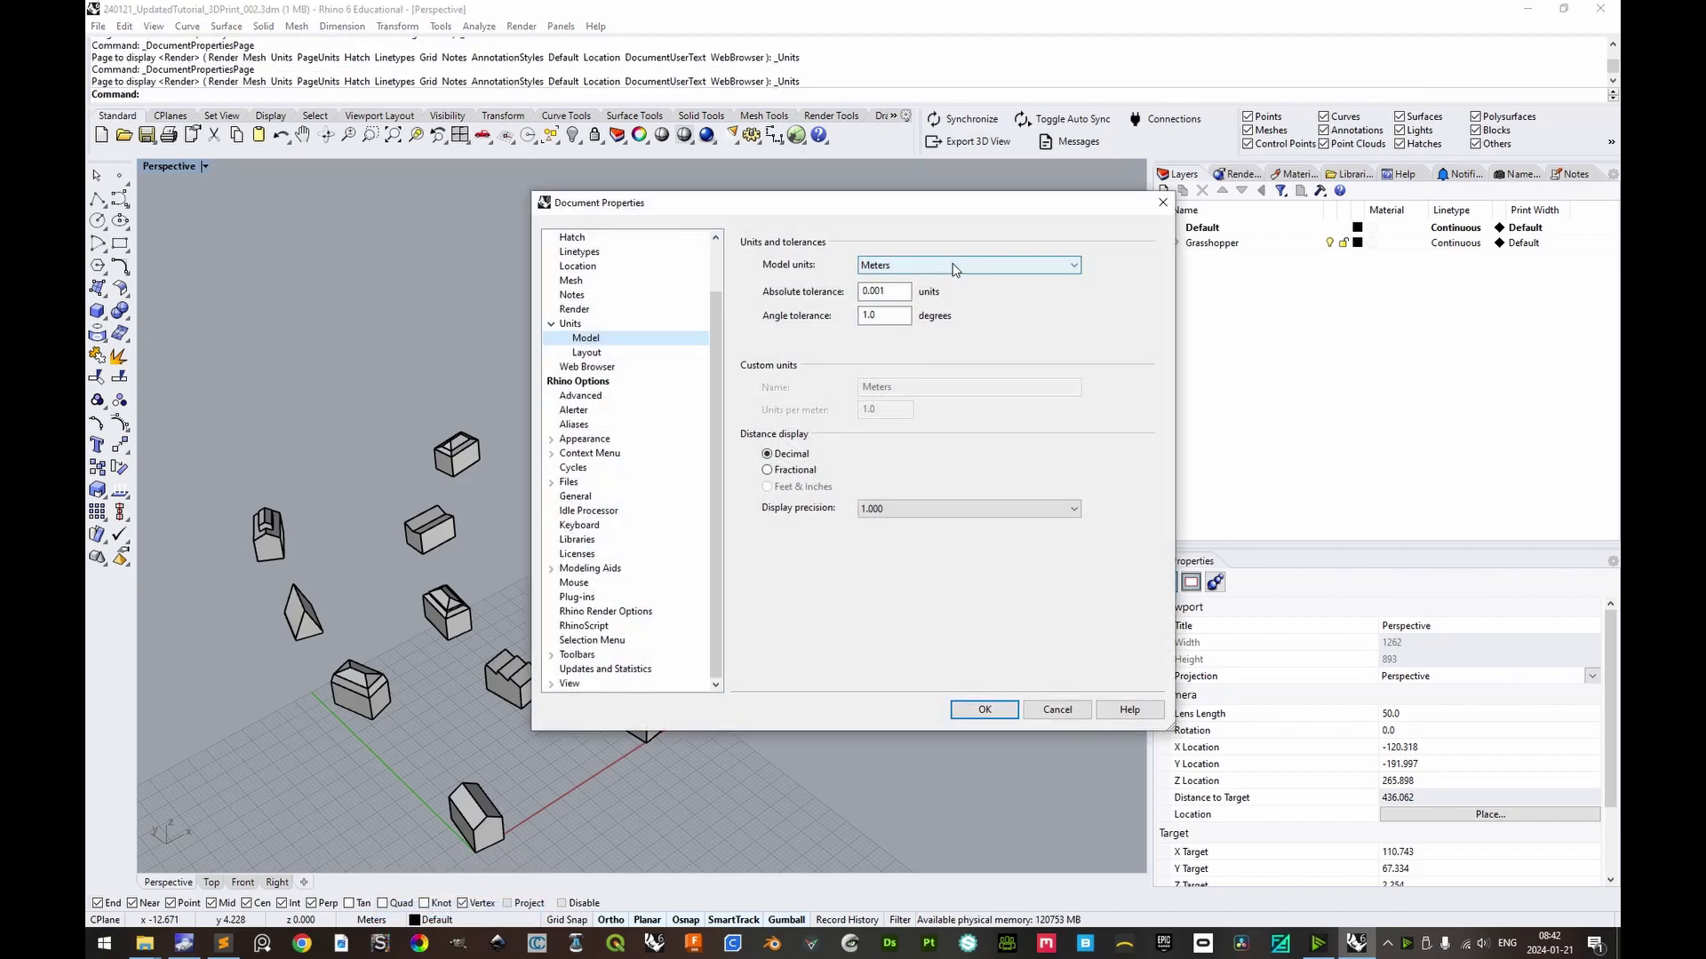
{"action": "left_click", "coordinate": [955, 267]}
{"action": "left_click", "coordinate": [937, 298]}
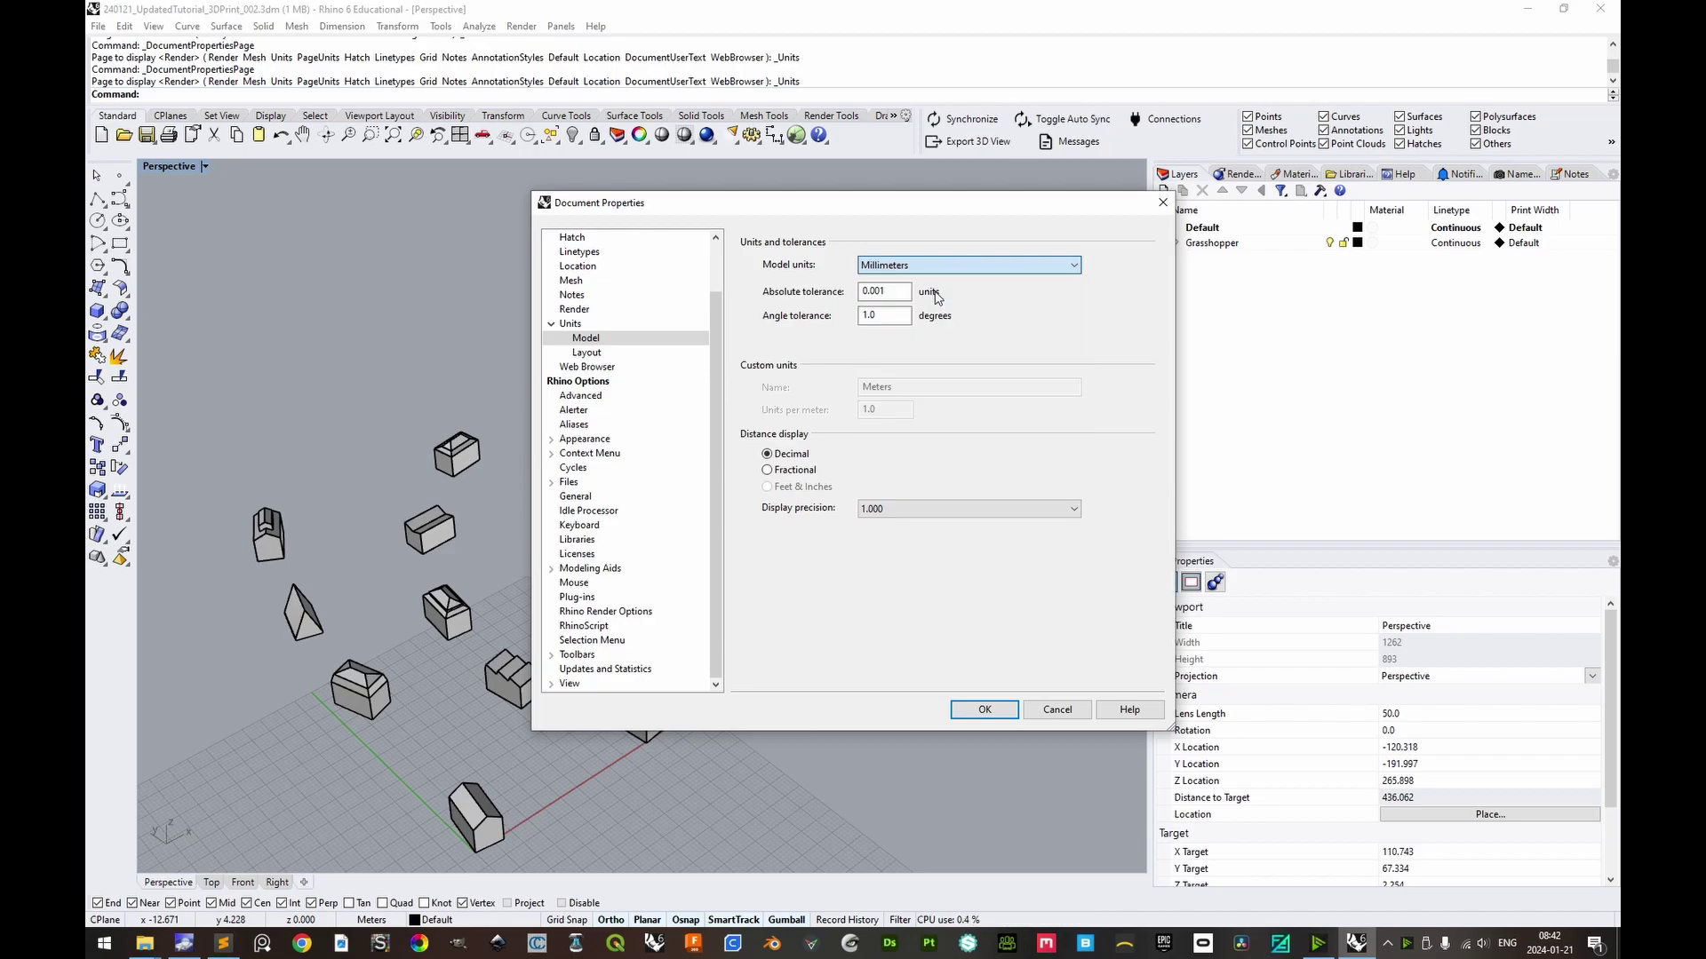
{"action": "left_click", "coordinate": [983, 711]}
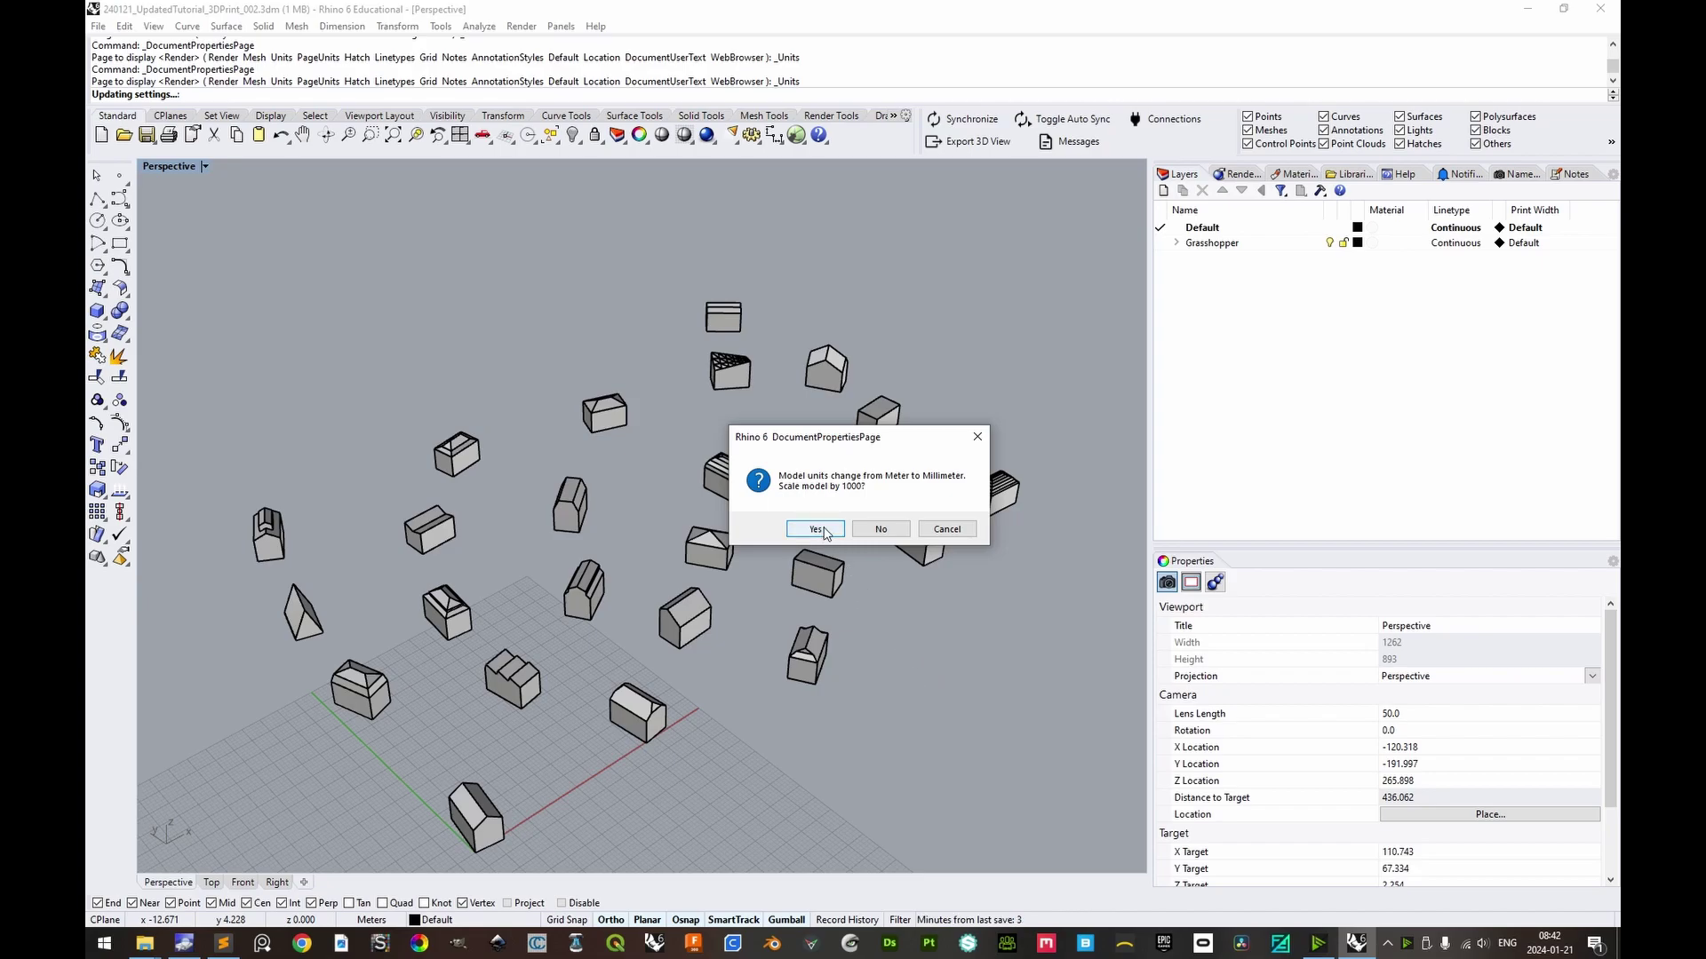
{"action": "left_click", "coordinate": [825, 531]}
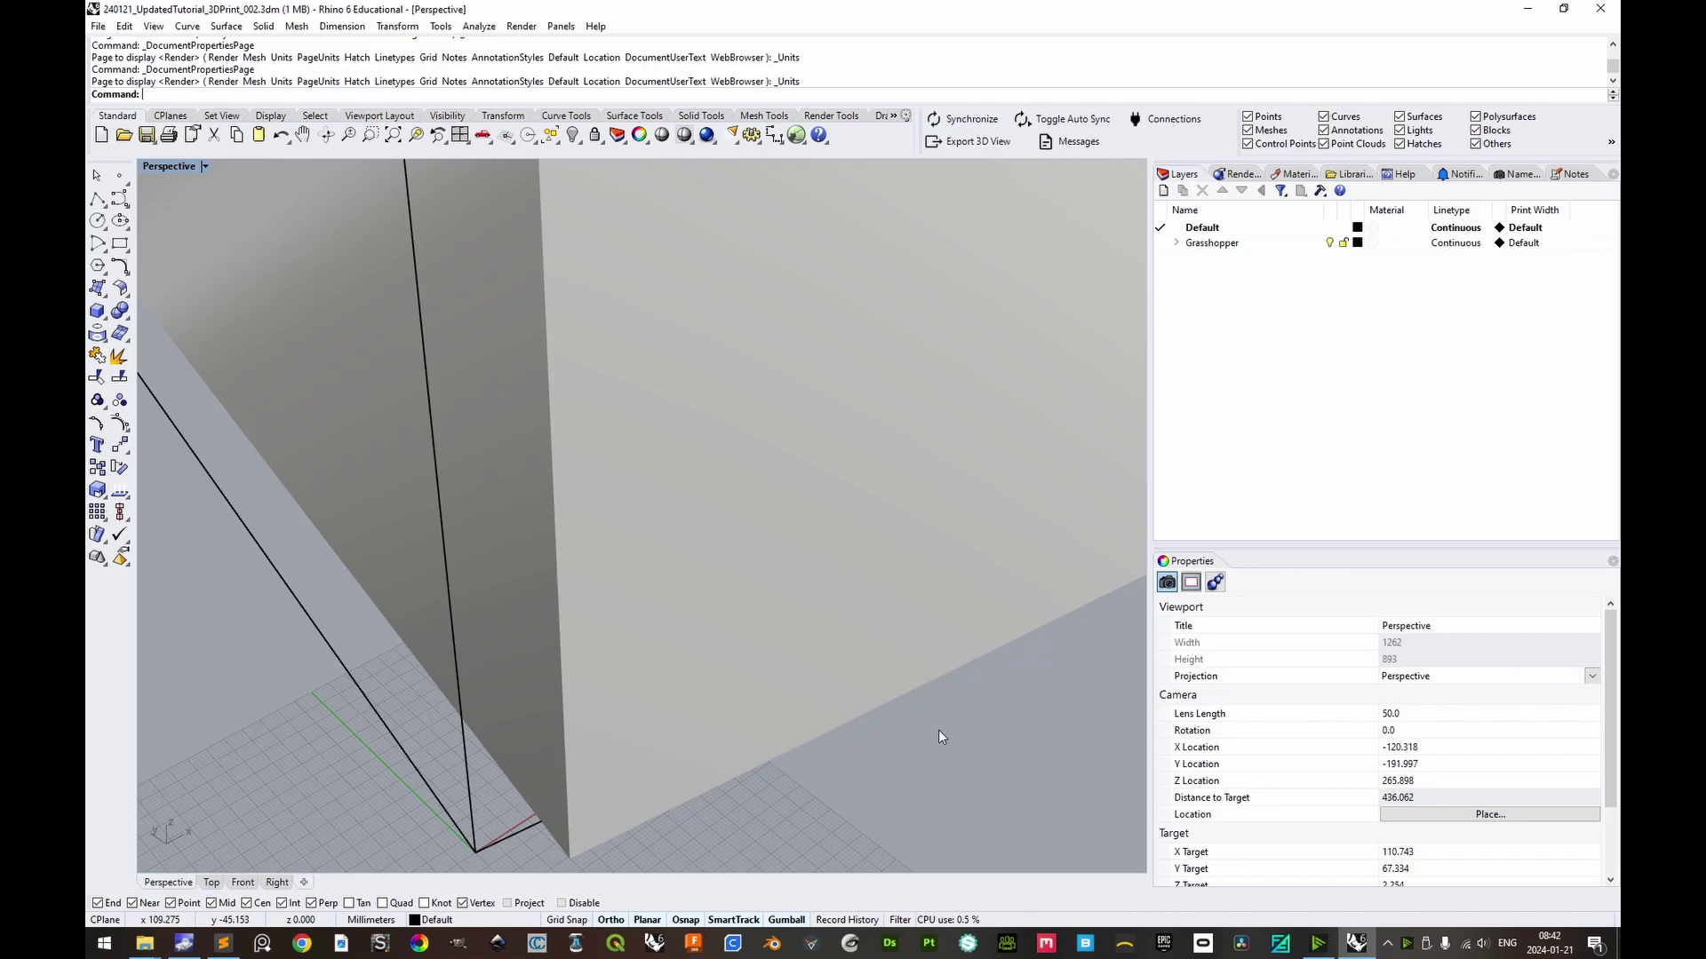
Scale all buildings about the origin (0) by a factor of 1/400.
{"action": "key", "text": "ctrl+a"}
{"action": "type", "text": "scale"}
{"action": "key", "text": "Return"}
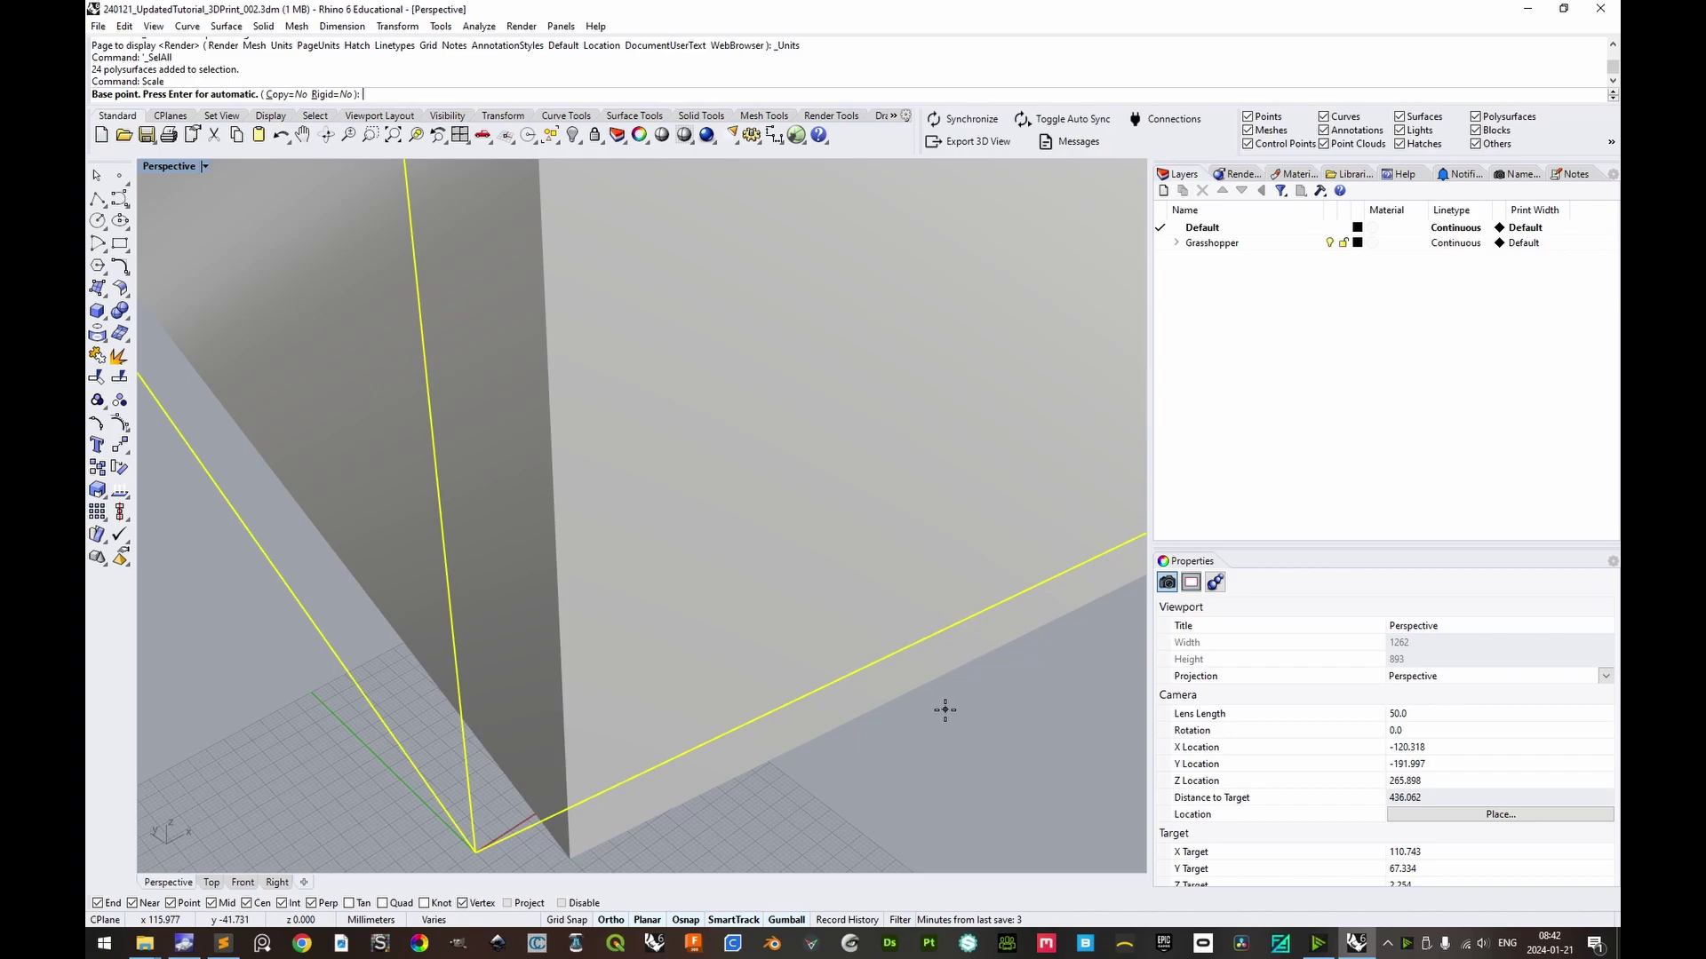
{"action": "type", "text": "0"}
{"action": "key", "text": "Return"}
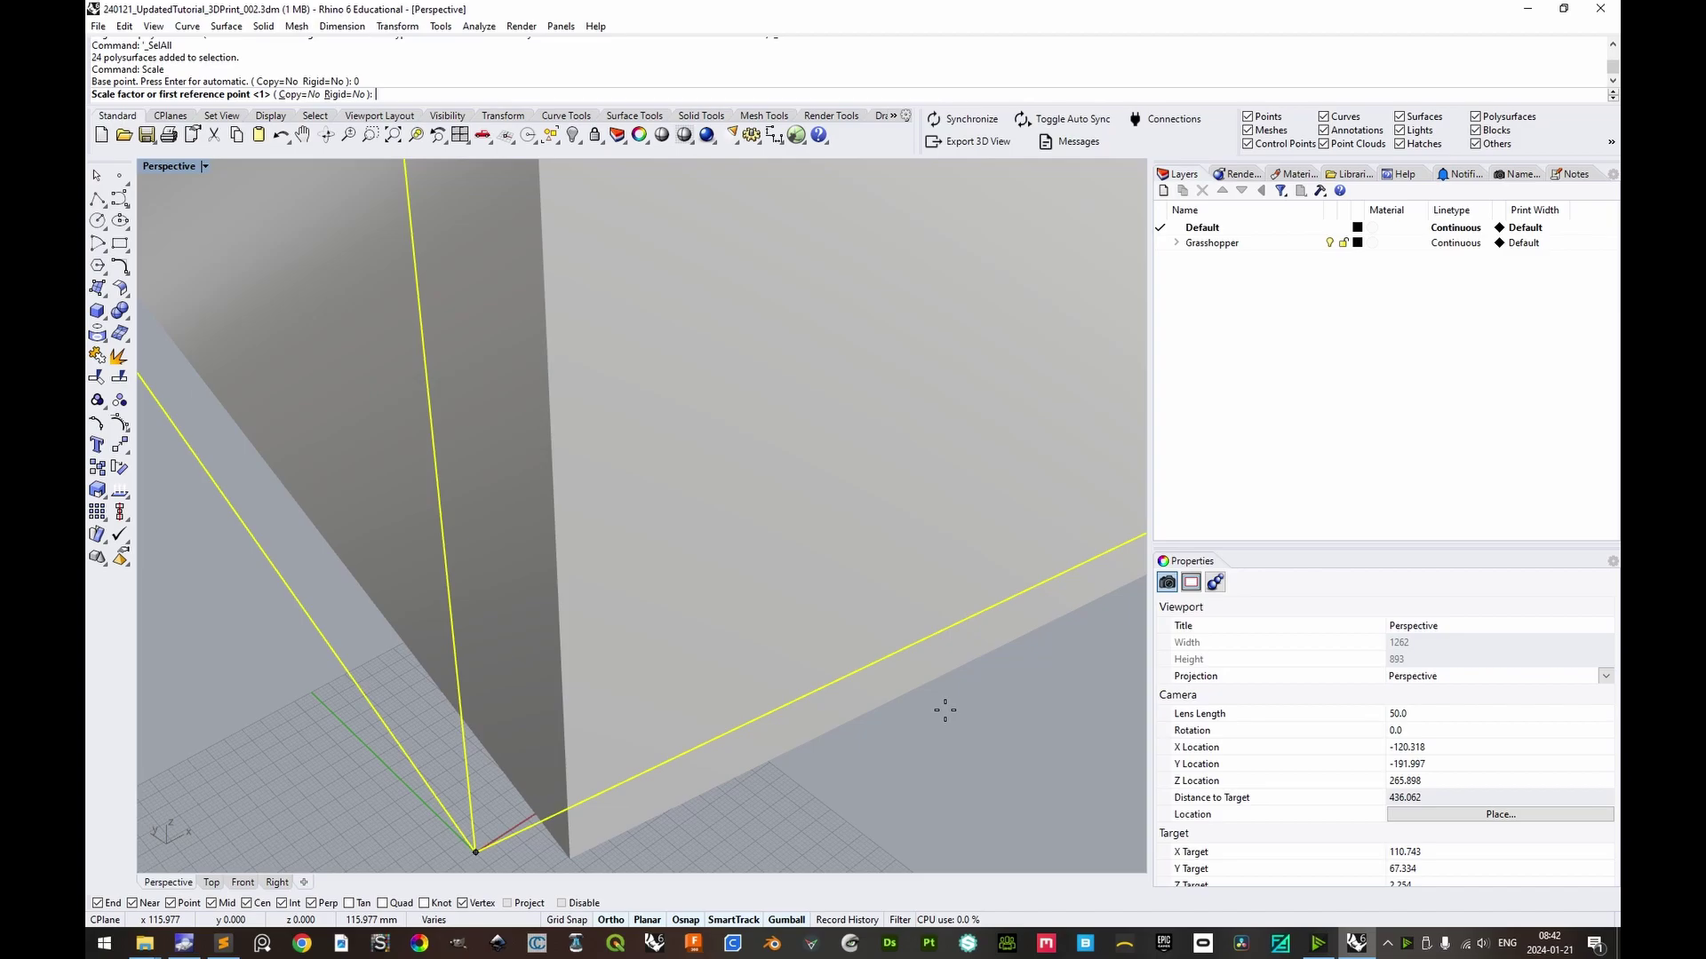
{"action": "type", "text": "1/400"}
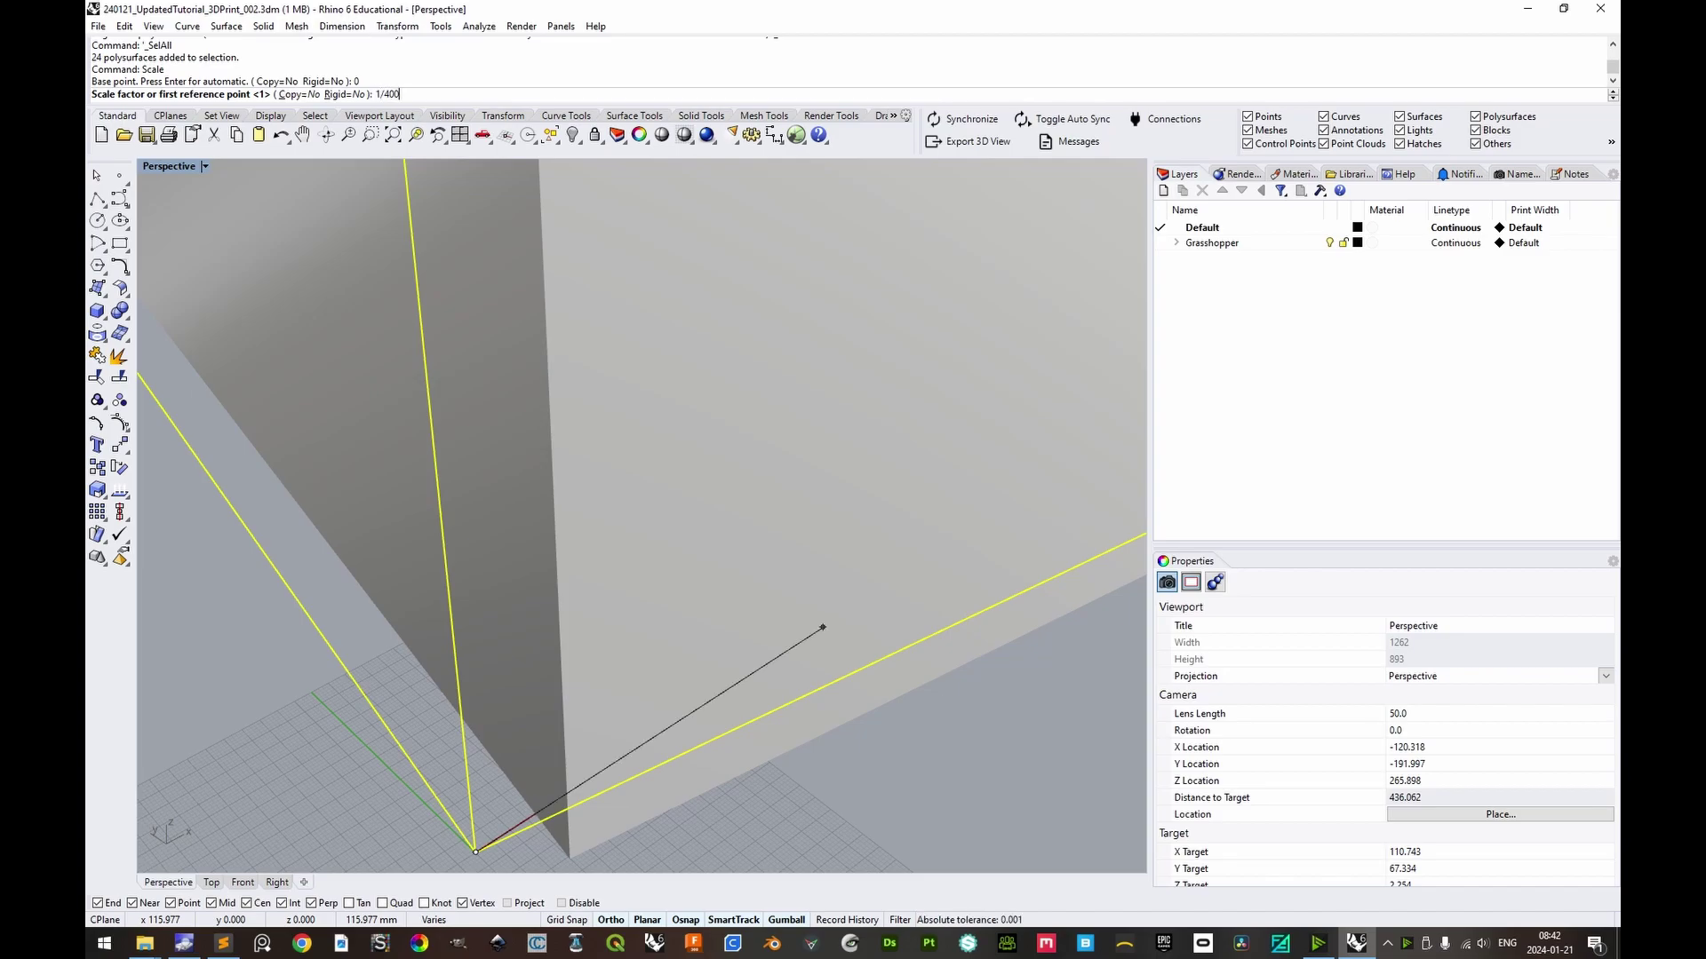
{"action": "key", "text": "Return"}
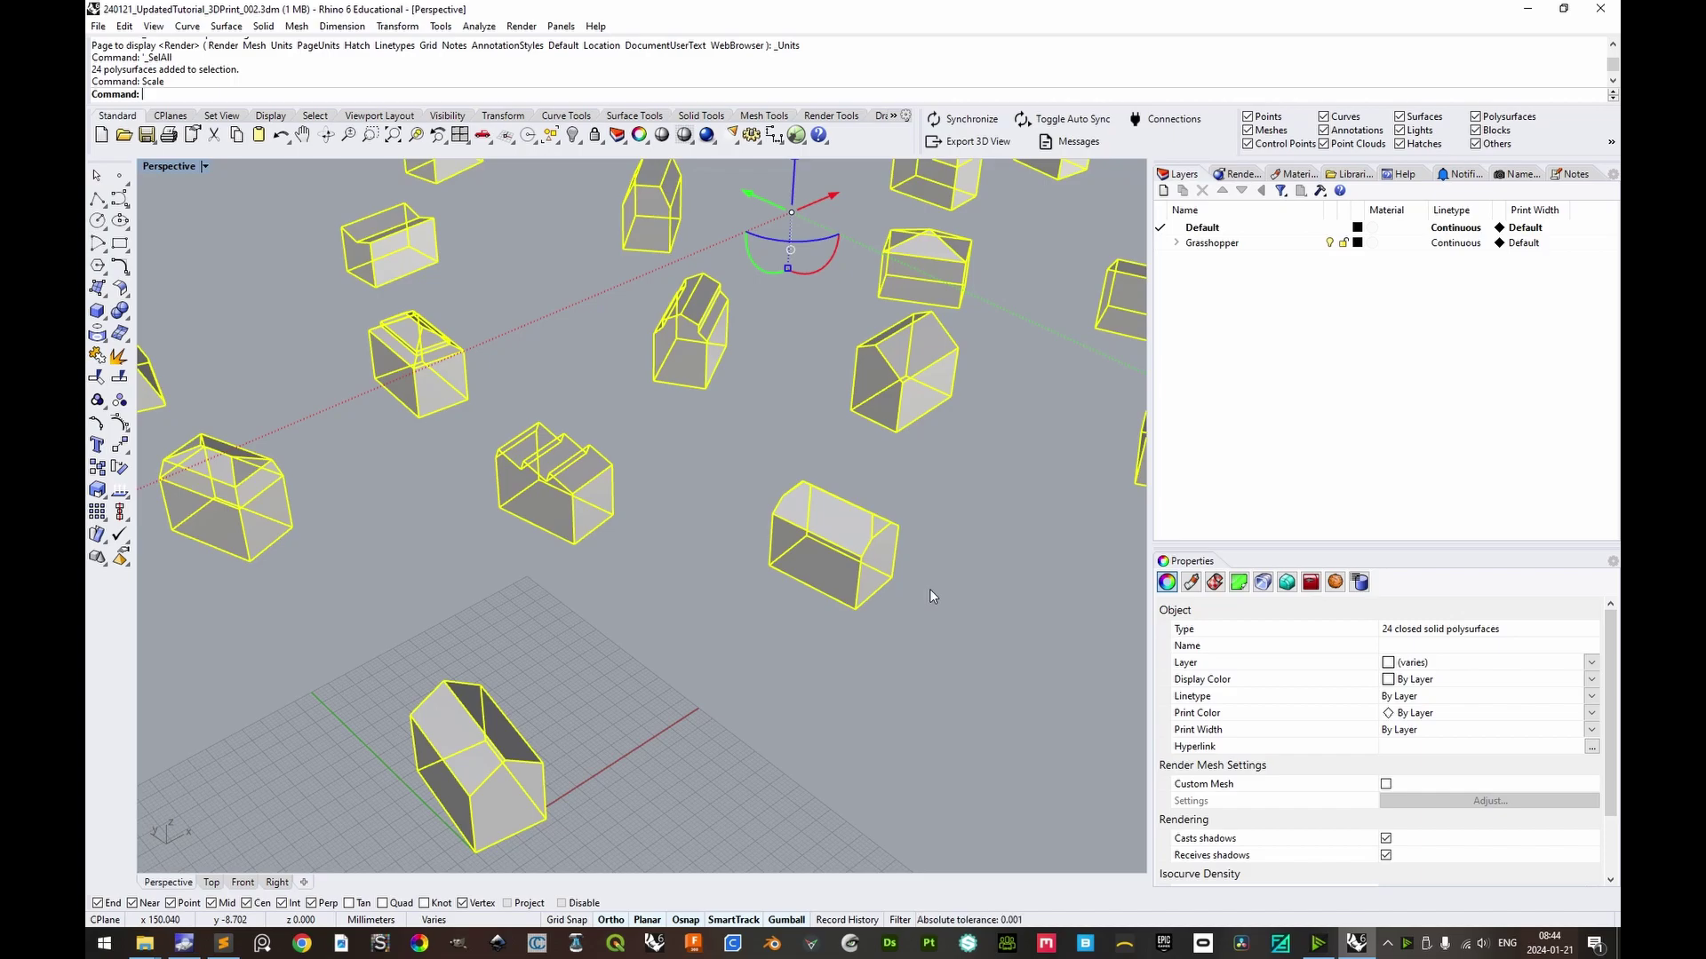
Draw a 200 mm square with its first corner at the origin (0), and select only that square.
{"action": "type", "text": "Rectangle"}
{"action": "key", "text": "Return"}
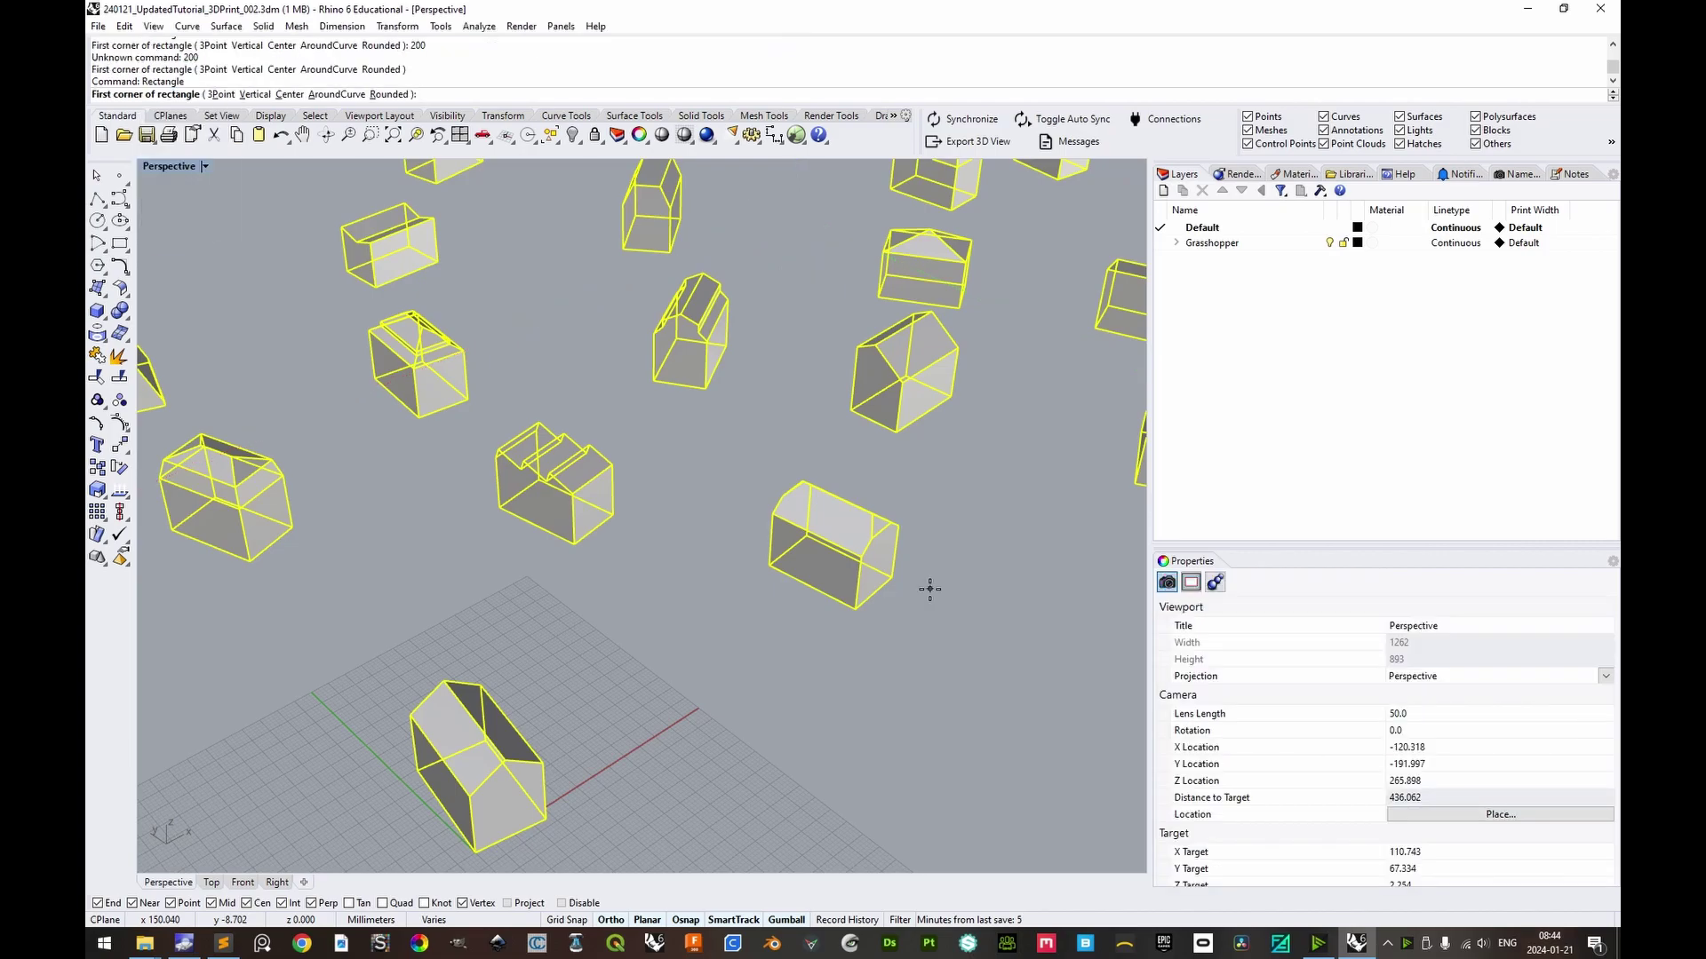
{"action": "type", "text": "0"}
{"action": "key", "text": "Return"}
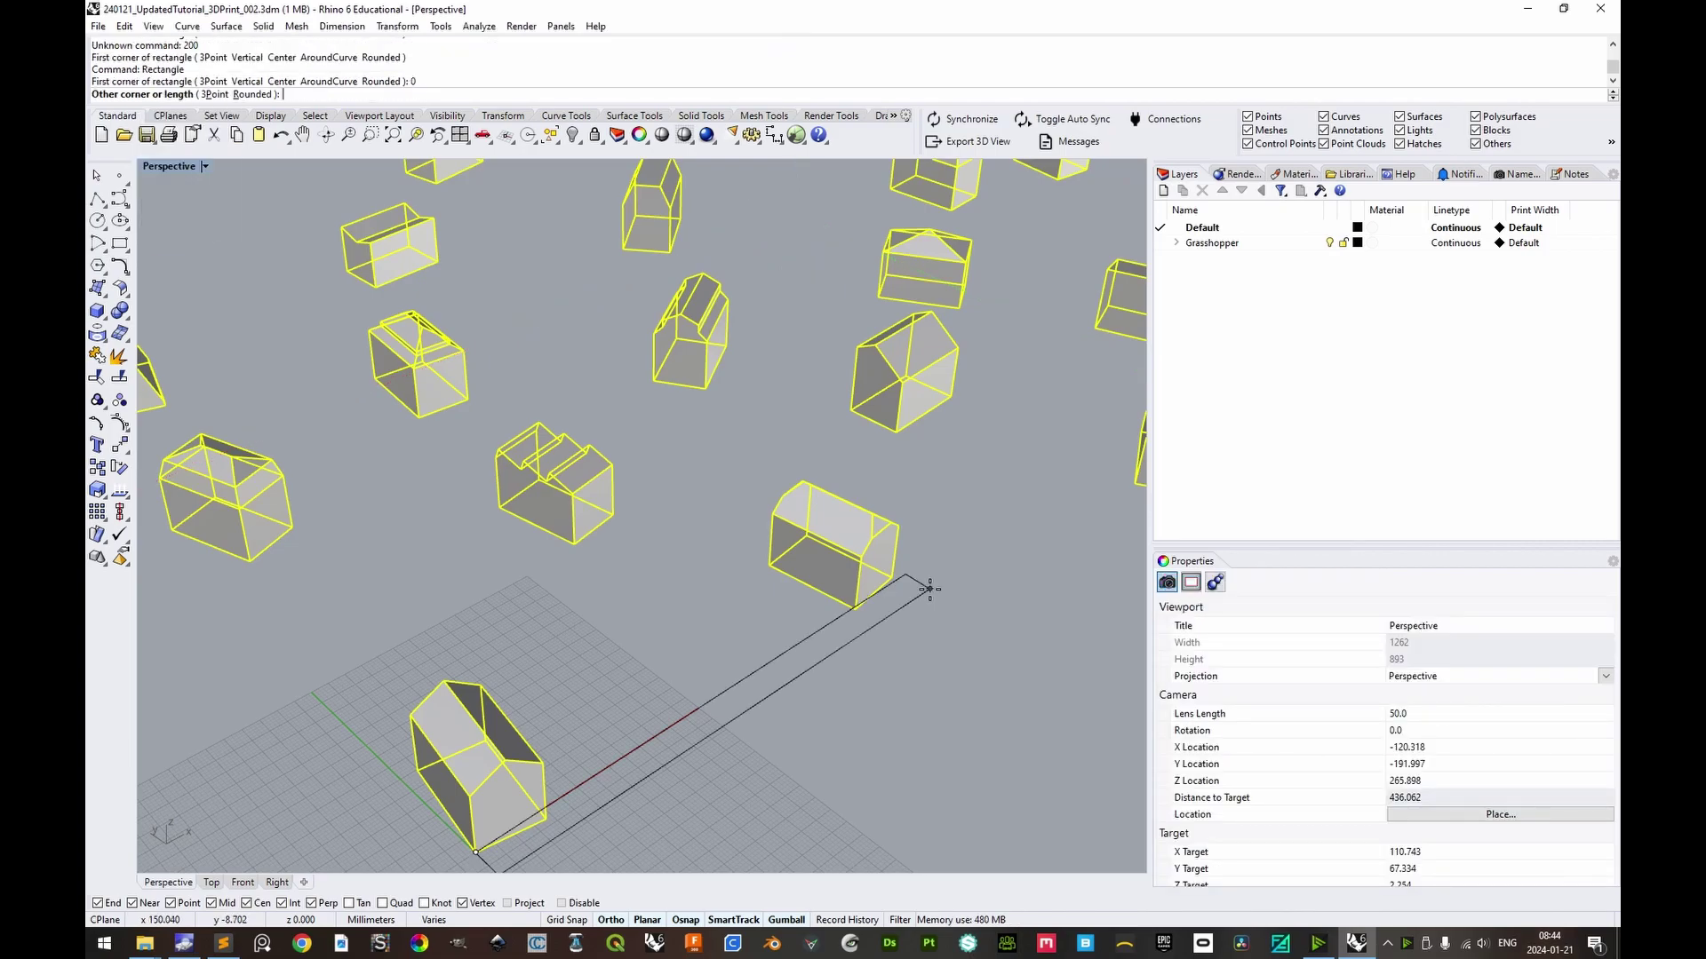
{"action": "type", "text": "200"}
{"action": "key", "text": "Return"}
{"action": "key", "text": "Return"}
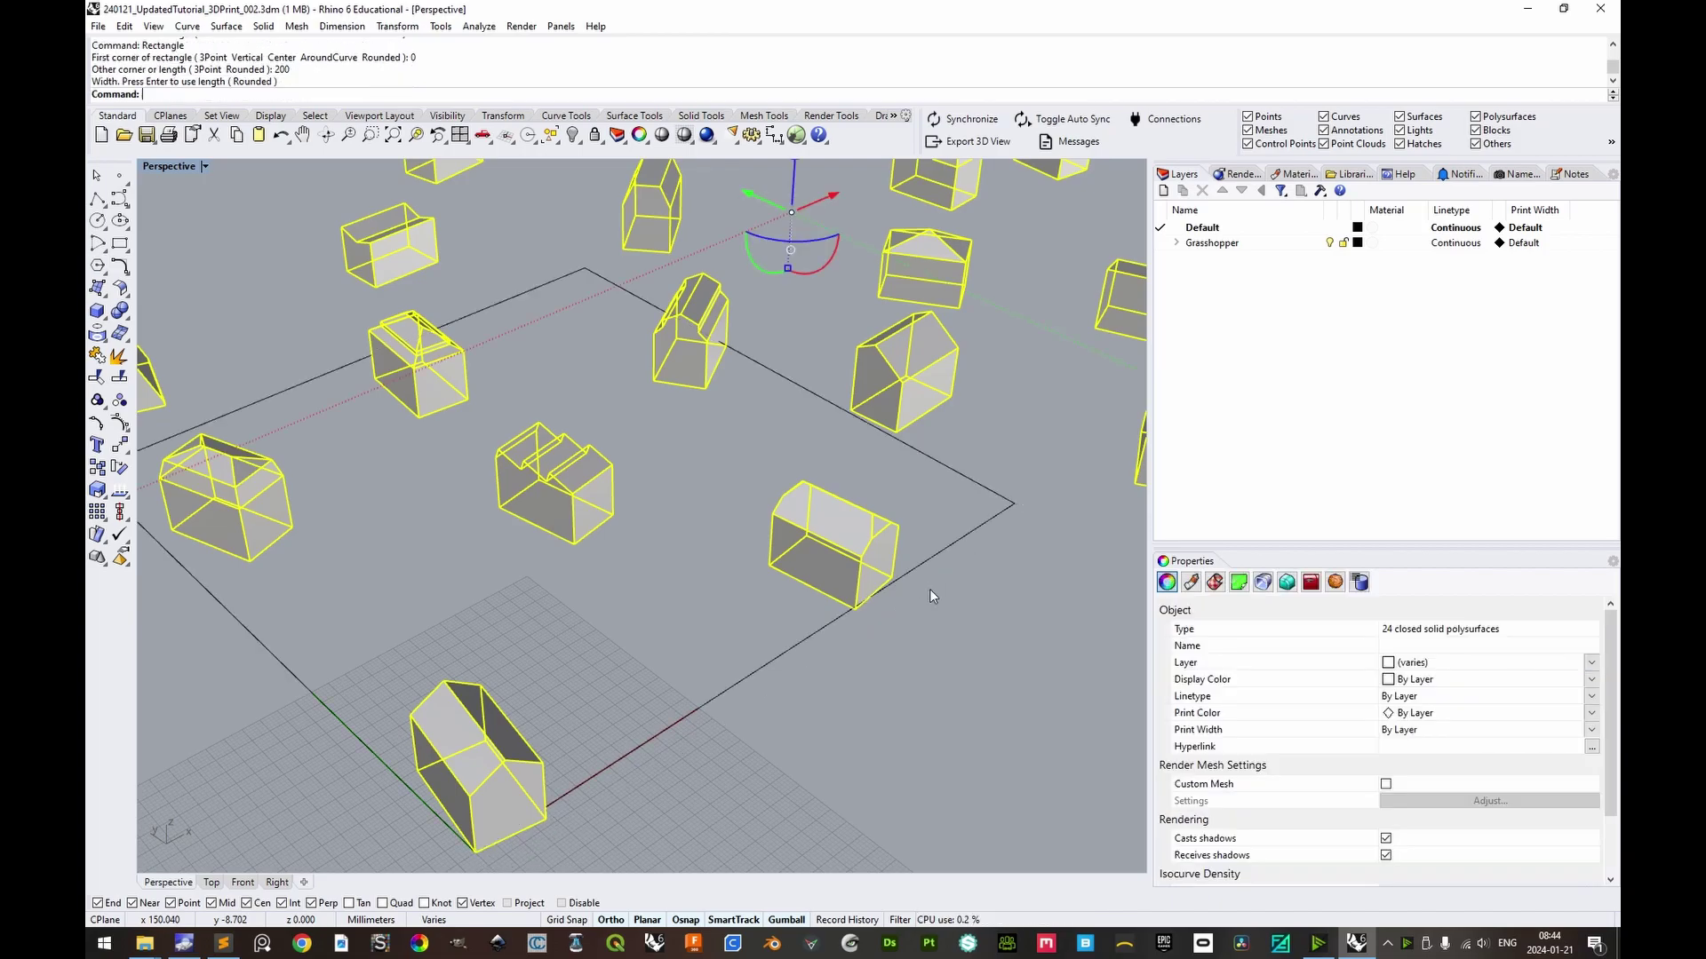
{"action": "type", "text": "SelLast"}
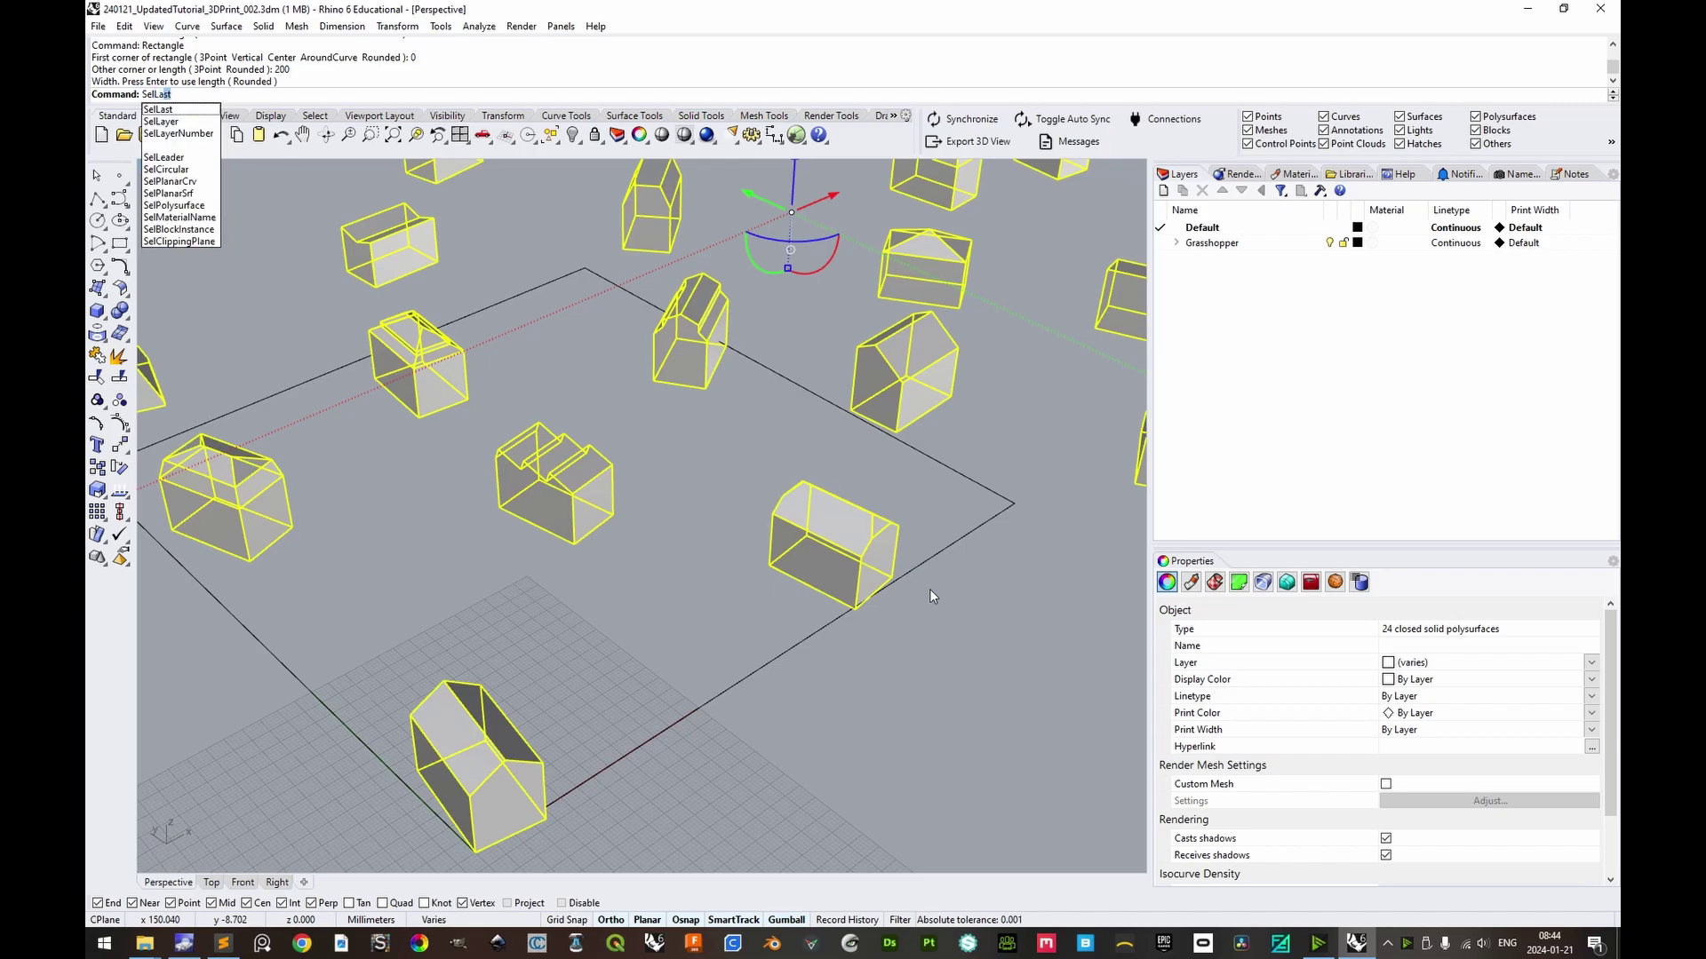
{"action": "key", "text": "Return"}
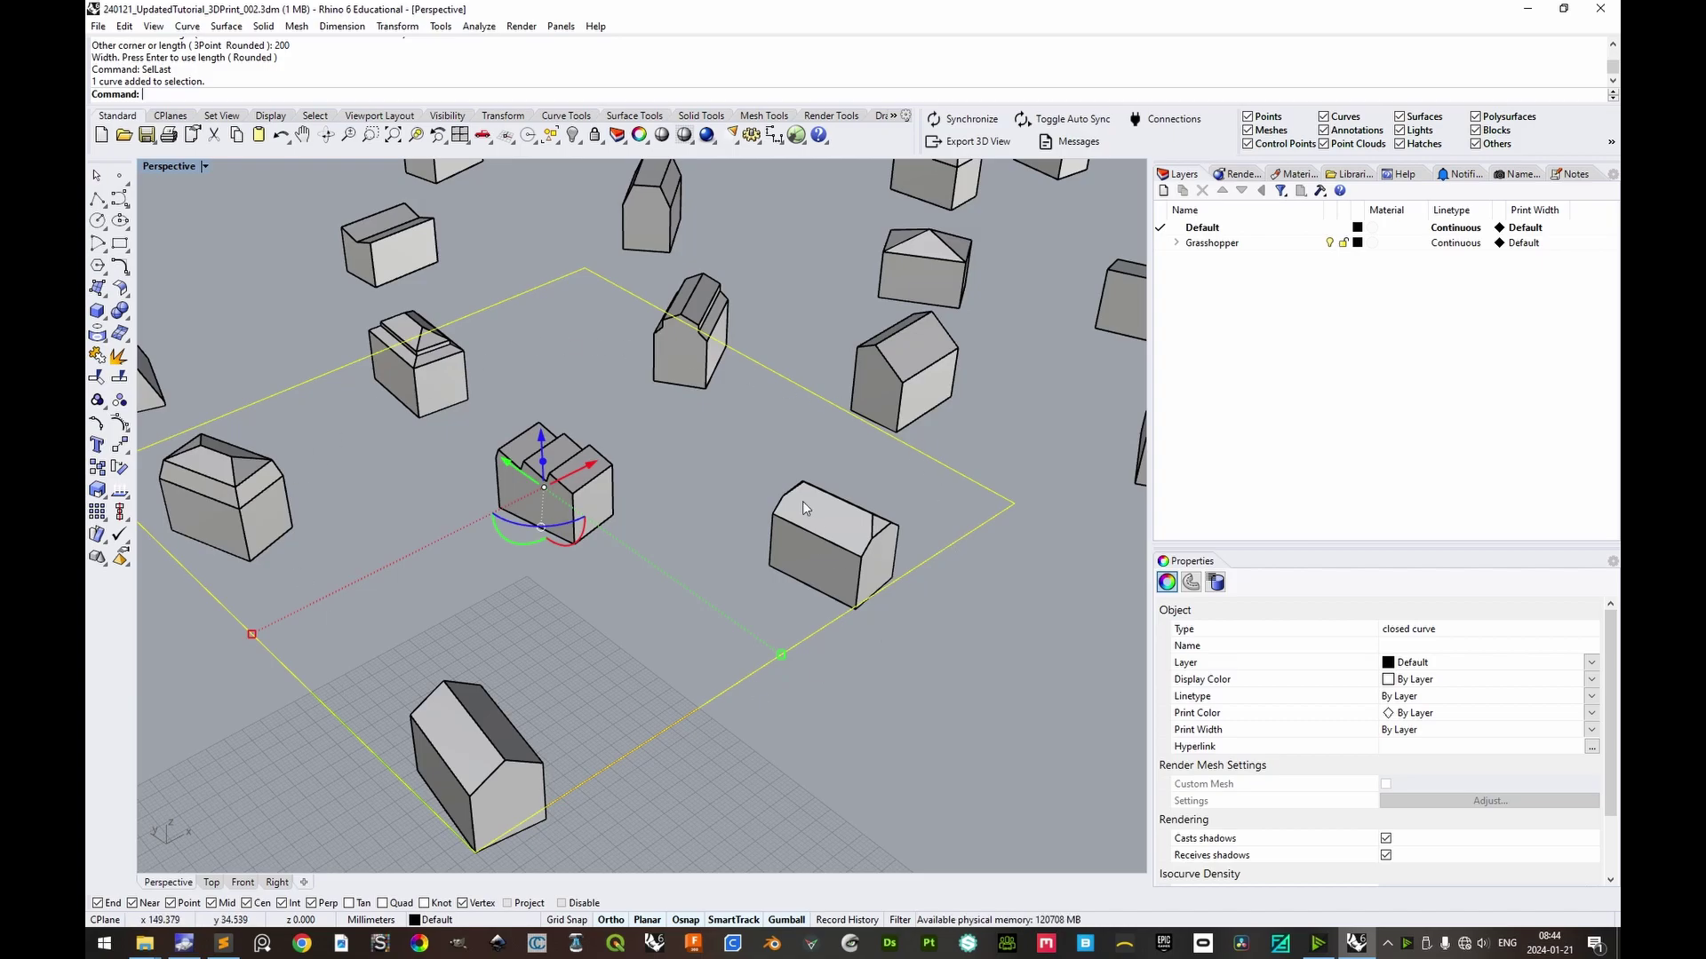
{"action": "scroll", "coordinate": [753, 472], "scroll_direction": "down", "scroll_amount": 8}
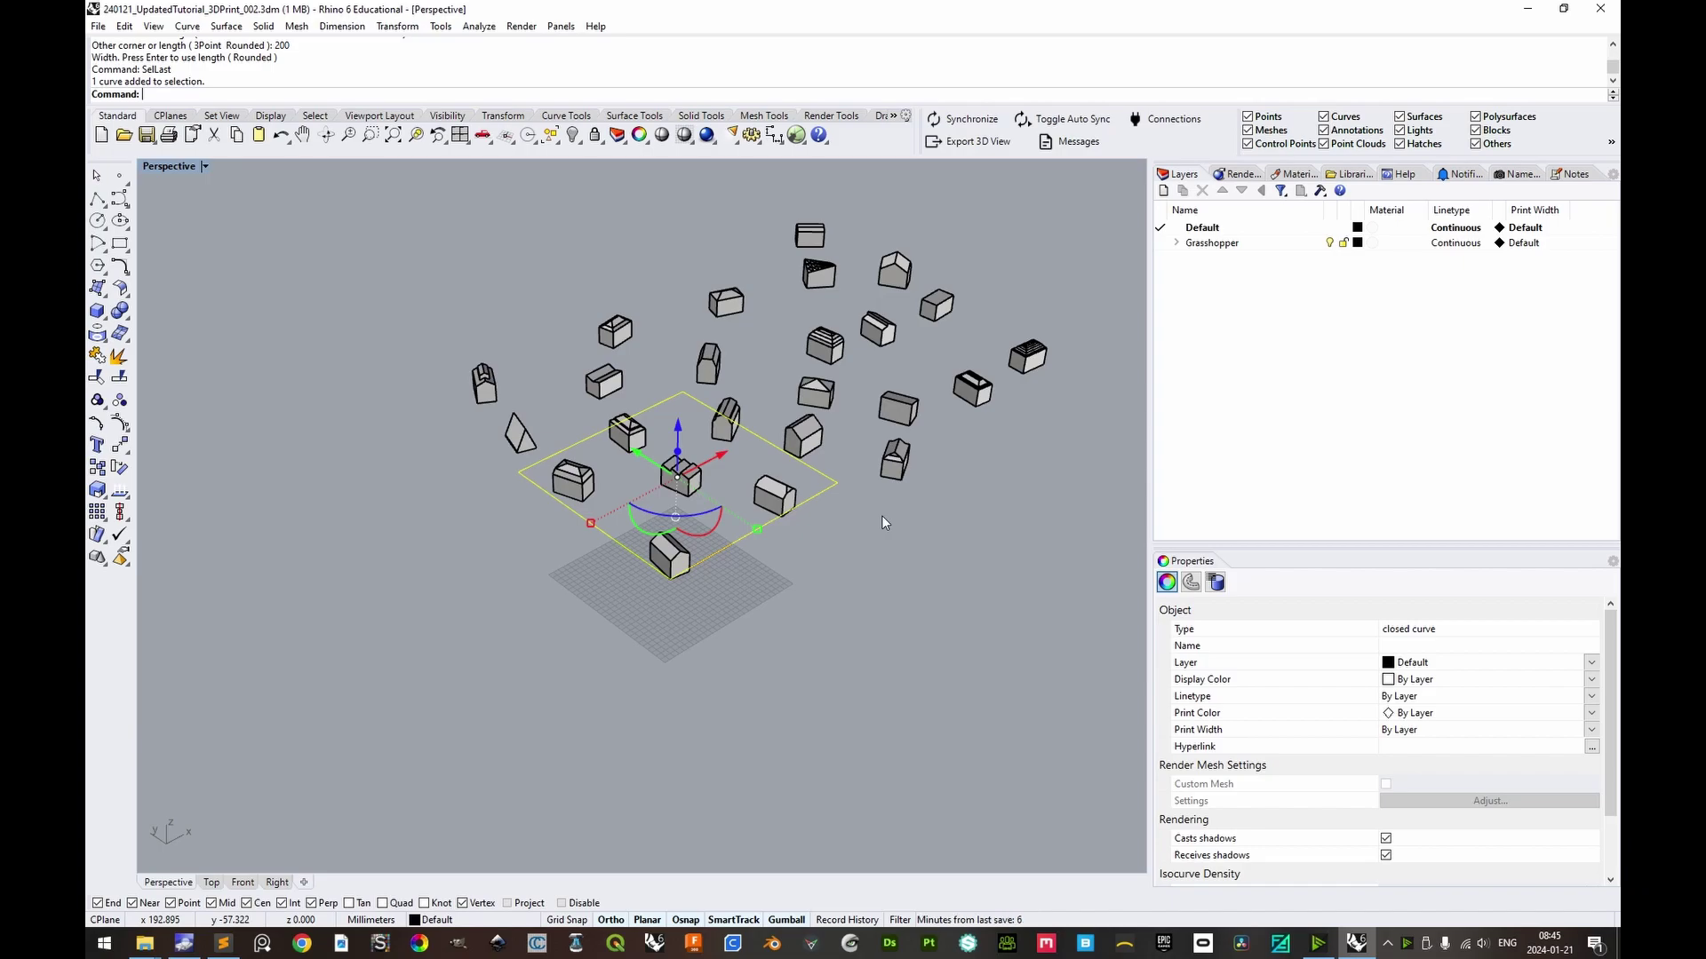
Rotate the frontmost gable house about its near base corner until its long side is parallel to the square's X-axis edge.
{"action": "left_click", "coordinate": [674, 547]}
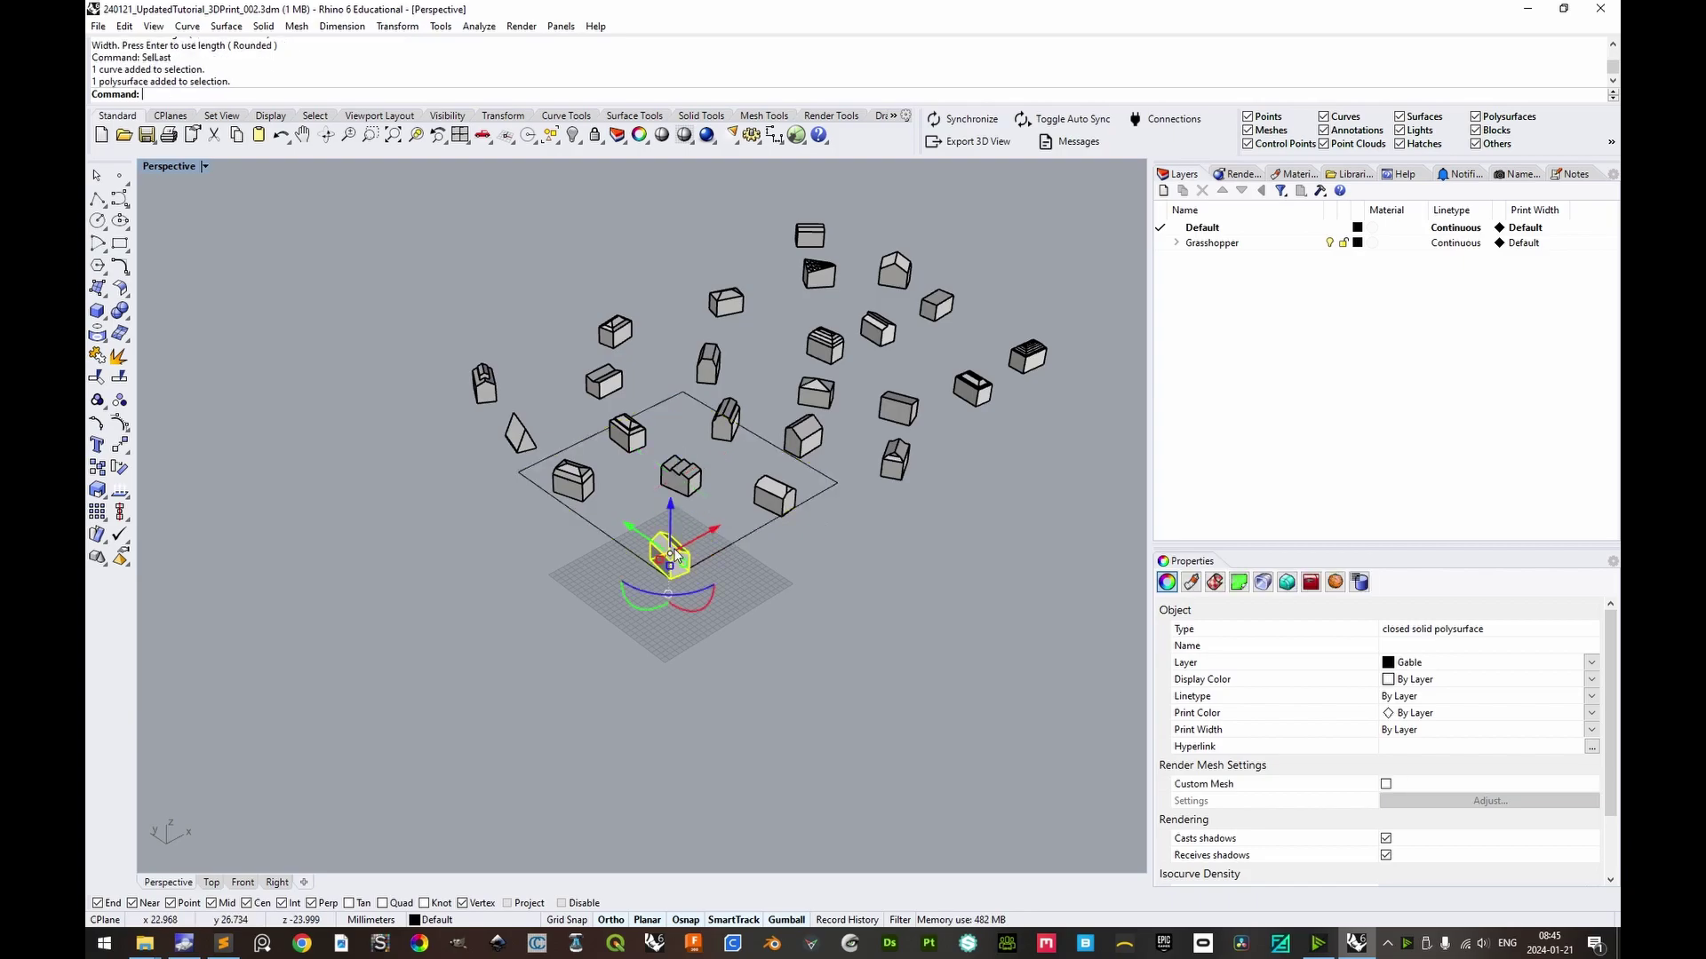
{"action": "type", "text": "rotate"}
{"action": "key", "text": "Return"}
{"action": "scroll", "coordinate": [694, 571], "scroll_direction": "up", "scroll_amount": 10}
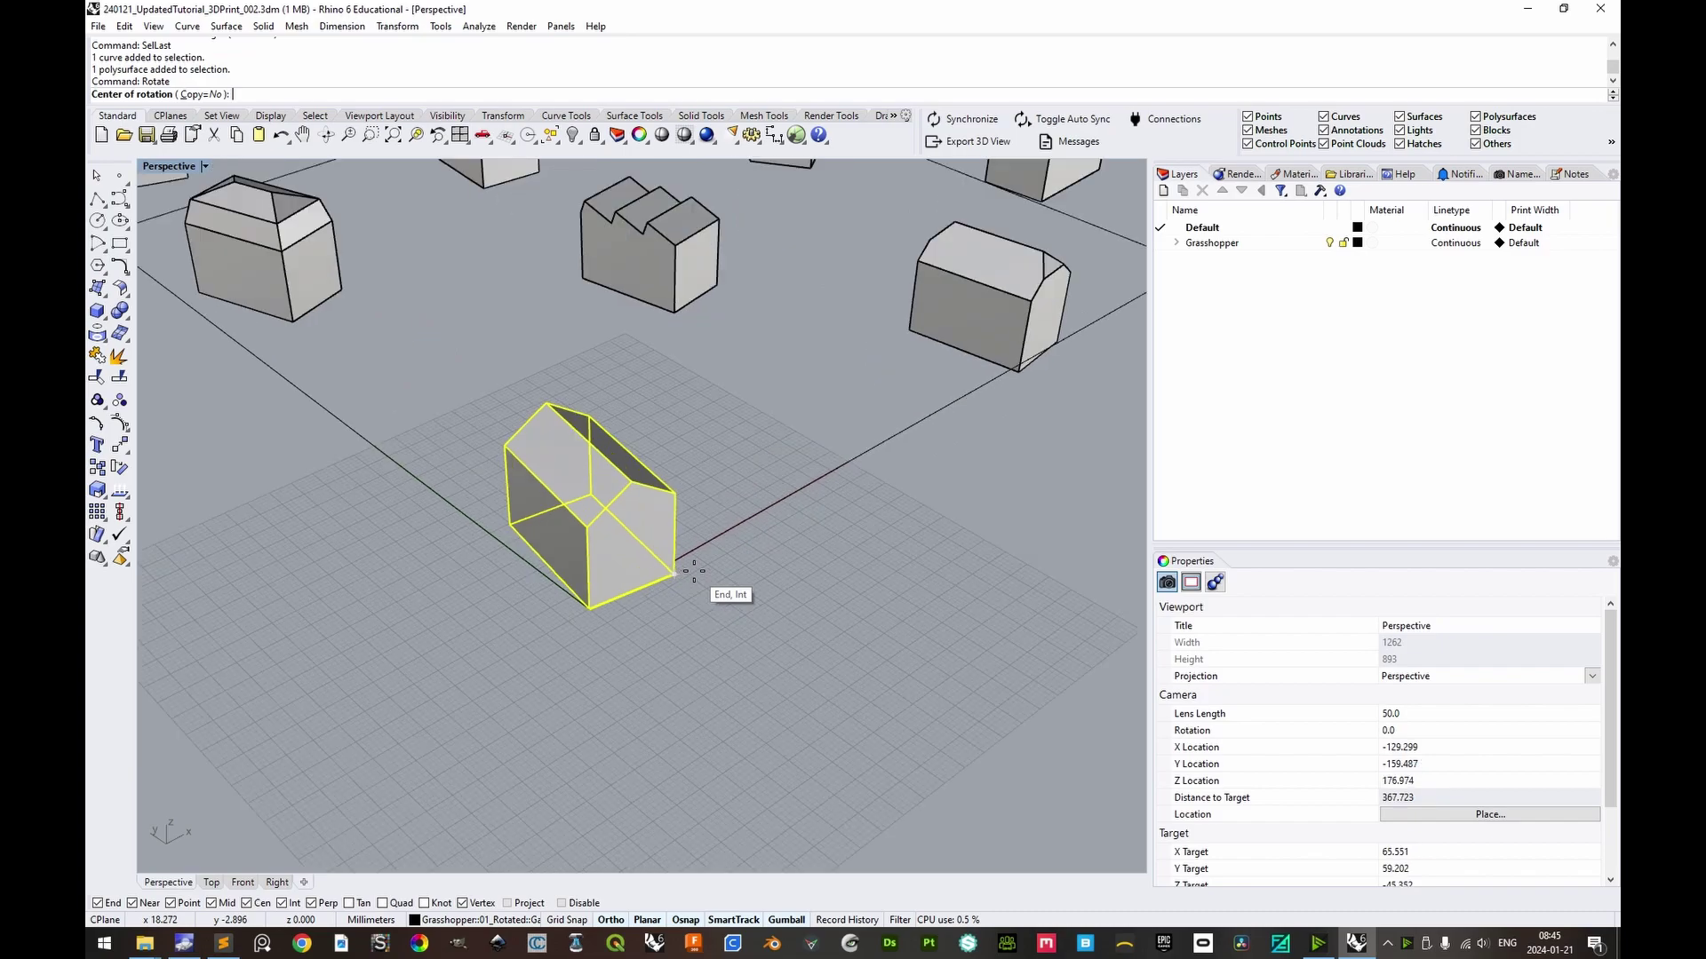
{"action": "left_click", "coordinate": [675, 573]}
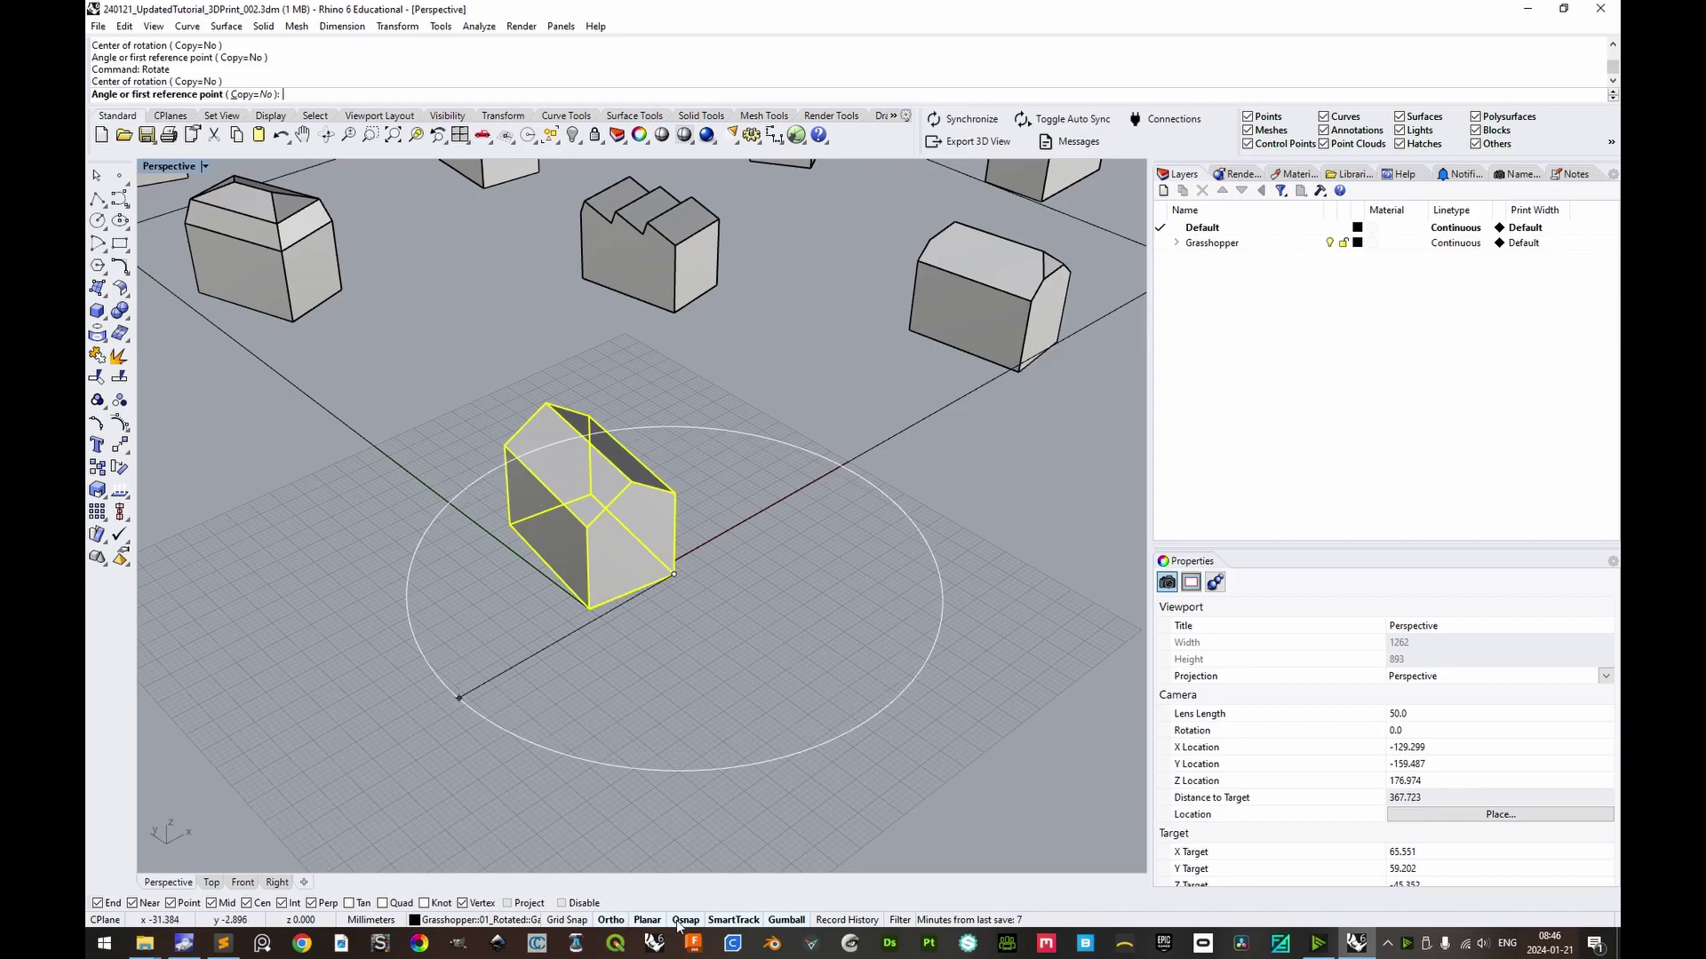
{"action": "left_click", "coordinate": [589, 493]}
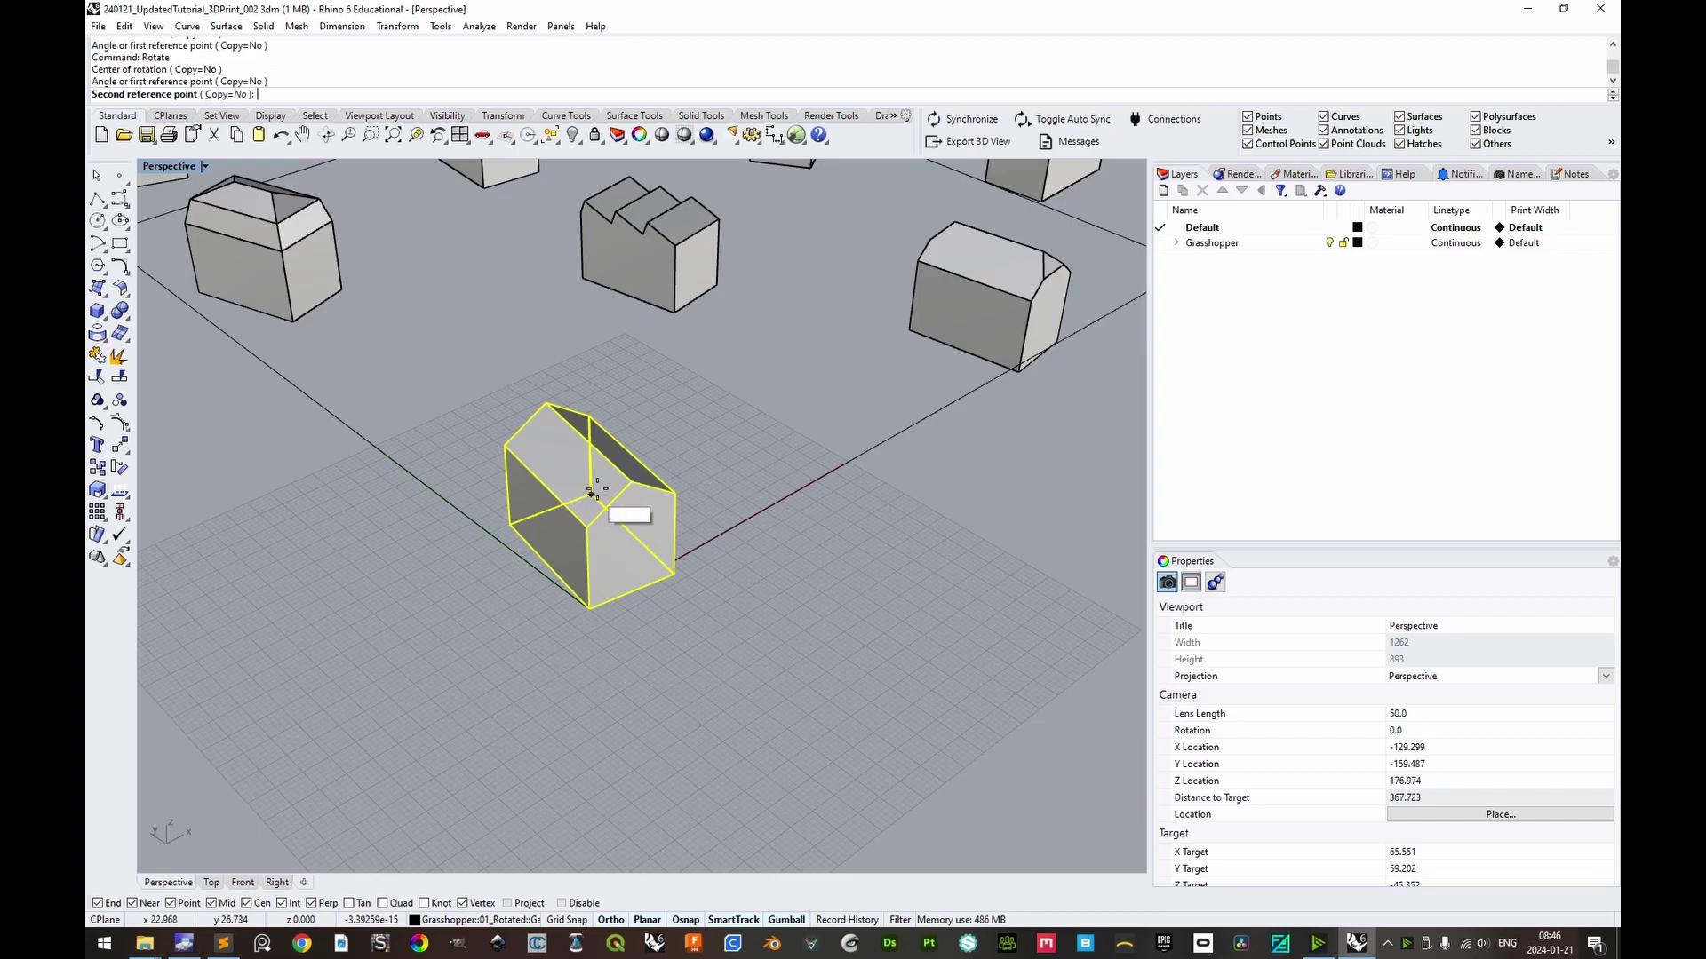
{"action": "left_click", "coordinate": [964, 493]}
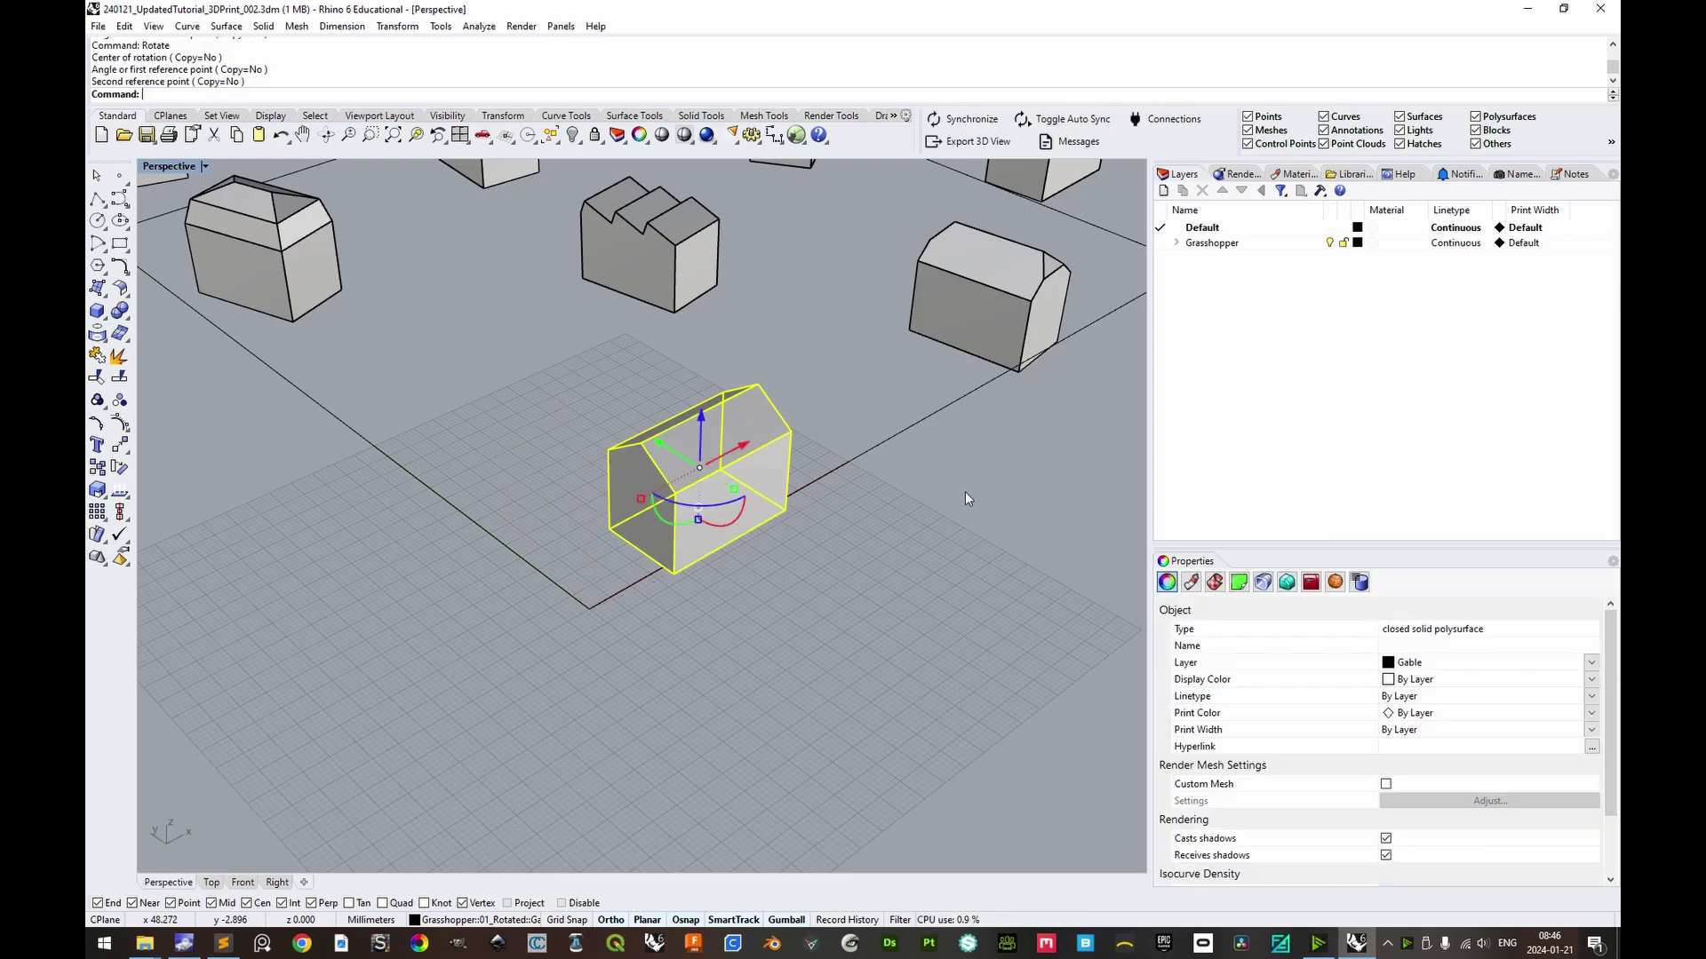
Rotate the next houses, including the manorial-roof one, about their base corners to run parallel to the square's edges.
{"action": "right_click_drag", "start_coordinate": [930, 444], "coordinate": [762, 547]}
{"action": "left_click", "coordinate": [952, 498]}
{"action": "left_click", "coordinate": [951, 536]}
{"action": "left_click", "coordinate": [772, 532]}
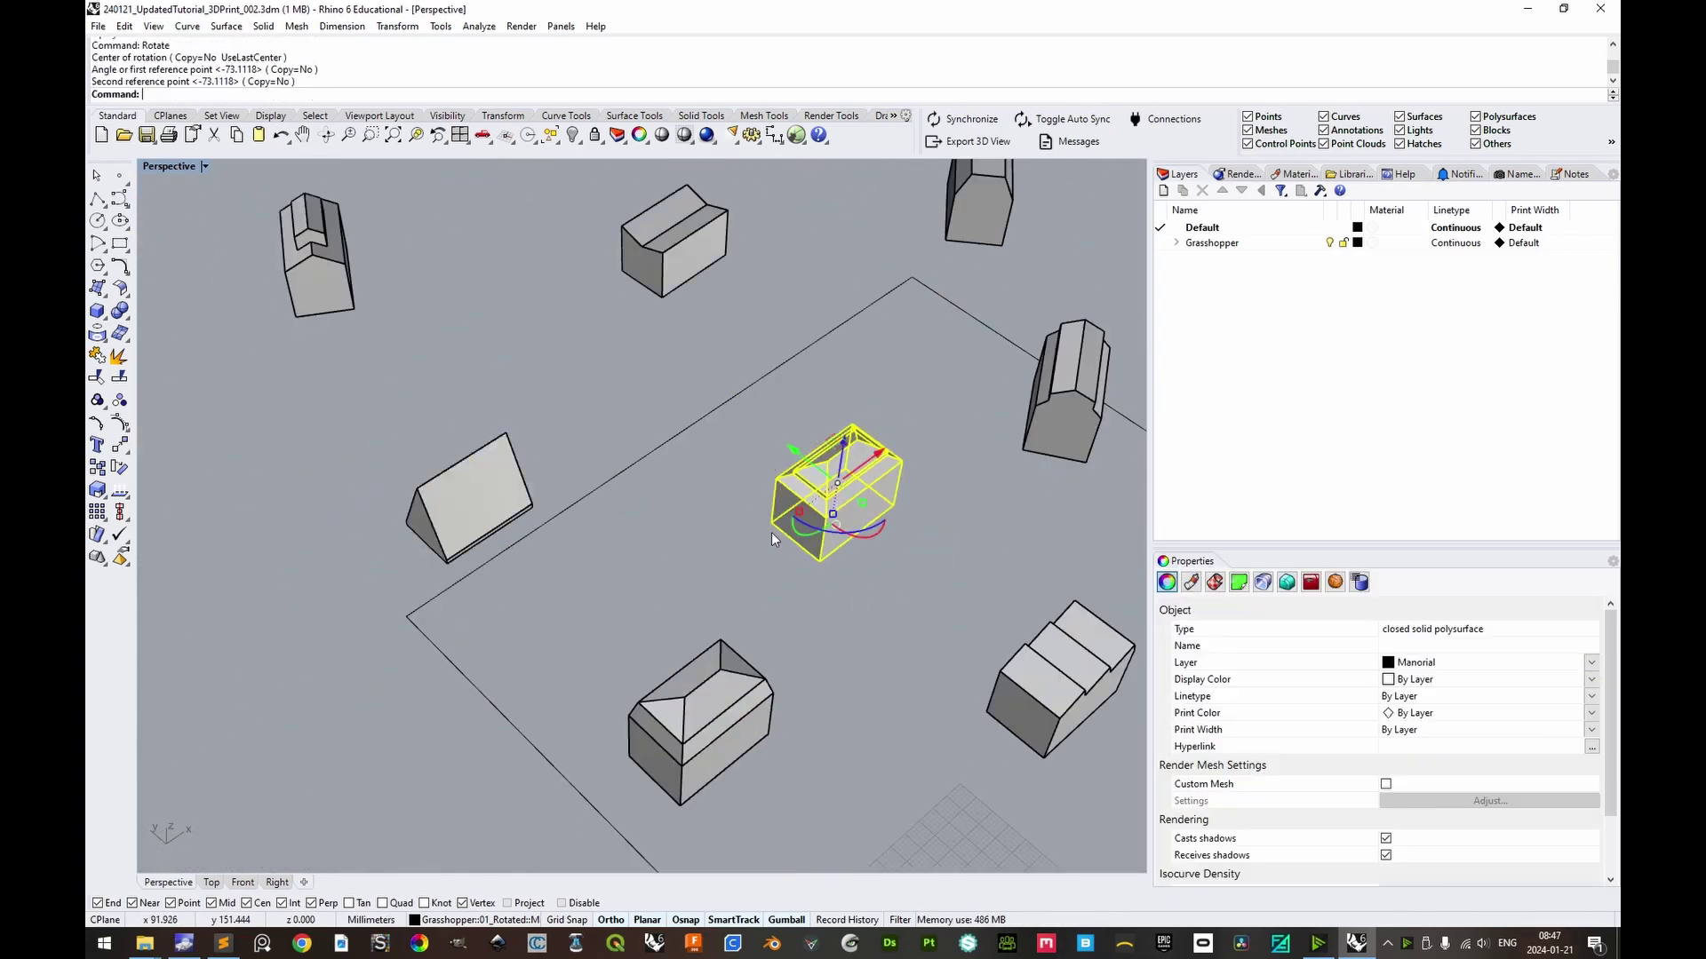
{"action": "left_click", "coordinate": [792, 497]}
{"action": "left_click", "coordinate": [792, 565]}
{"action": "left_click", "coordinate": [885, 553]}
Rotate the remaining houses to the same orientation and clear the selection.
{"action": "left_click", "coordinate": [609, 217]}
{"action": "left_click", "coordinate": [415, 548]}
{"action": "left_click", "coordinate": [610, 273]}
{"action": "scroll", "coordinate": [427, 414], "scroll_direction": "down", "scroll_amount": 3}
{"action": "left_click", "coordinate": [427, 414]}
{"action": "right_click_drag", "start_coordinate": [427, 408], "coordinate": [724, 354], "text": "shift"}
{"action": "key", "text": "ctrl+a"}
{"action": "left_click", "coordinate": [816, 644]}
{"action": "left_click", "coordinate": [794, 766]}
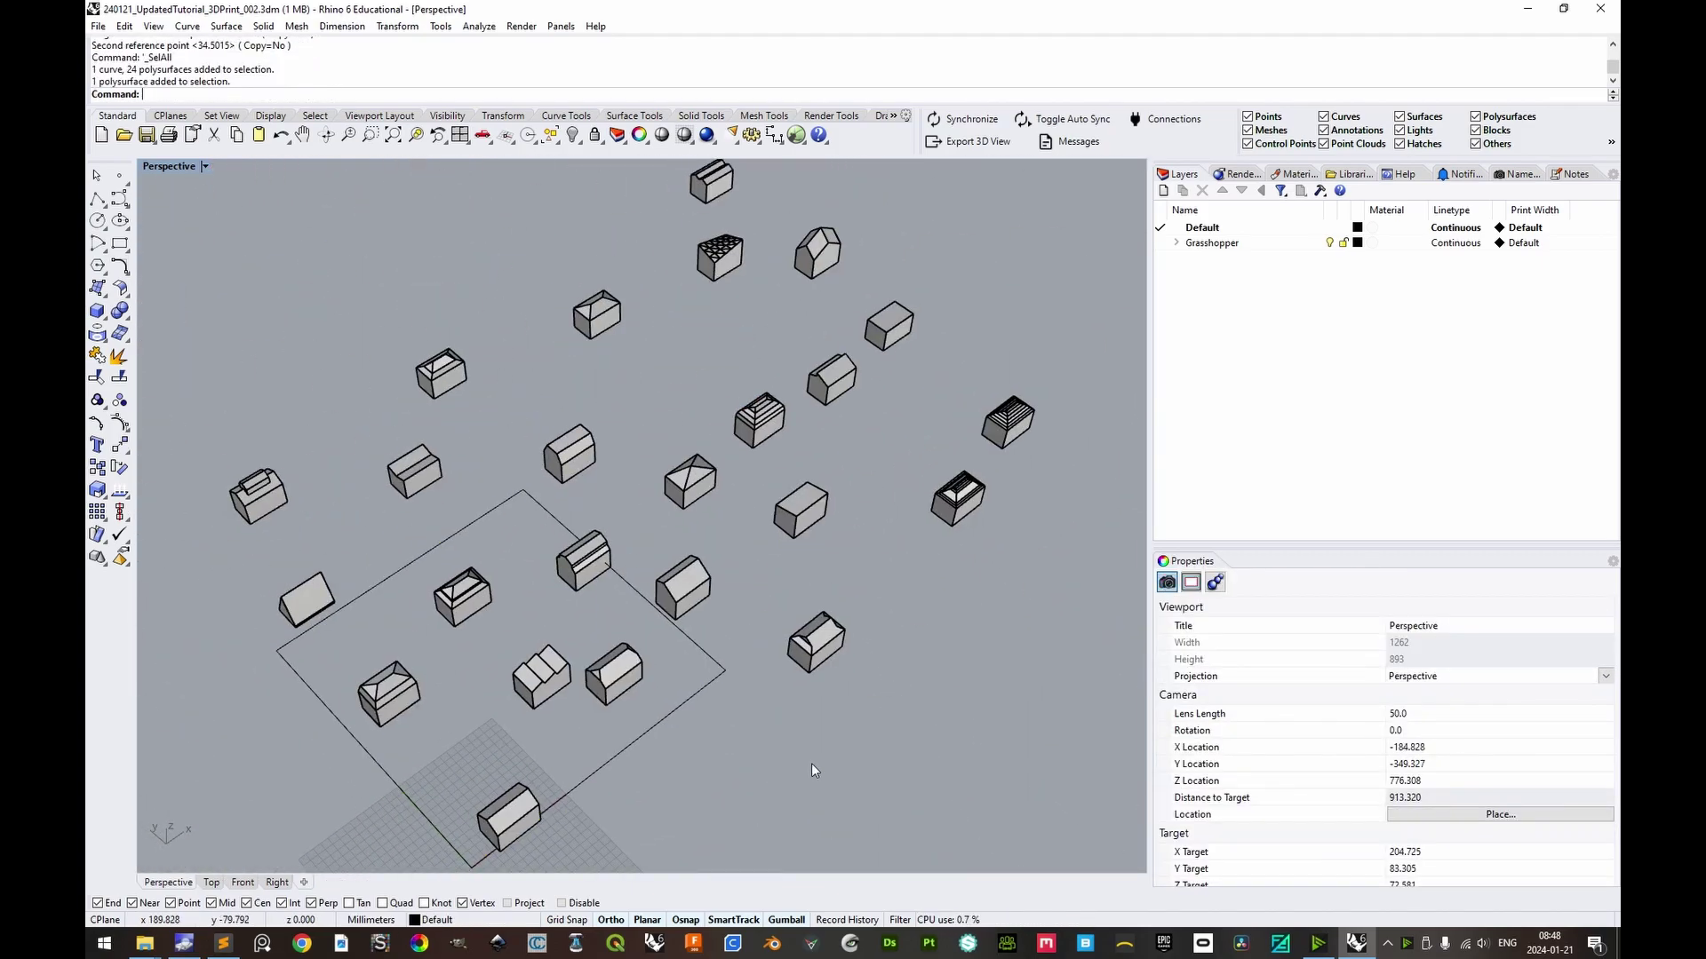
Move the gable house from its lowest base corner to the origin (0).
{"action": "left_click", "coordinate": [498, 805]}
{"action": "type", "text": "M"}
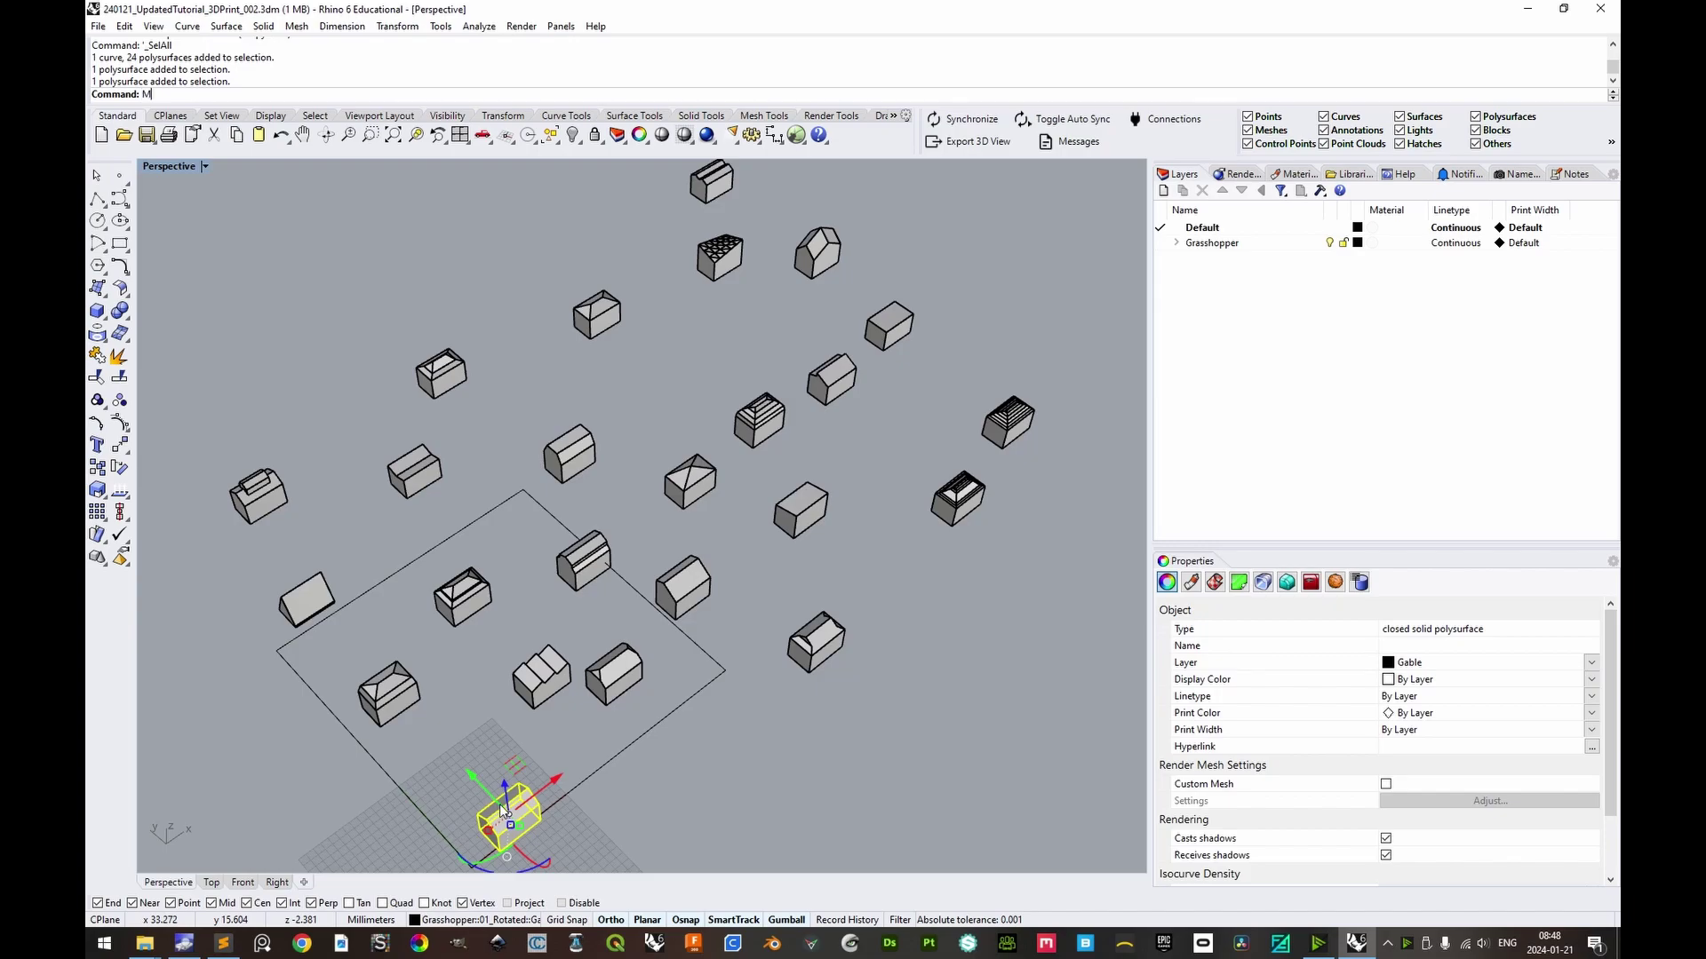
{"action": "key", "text": "Return"}
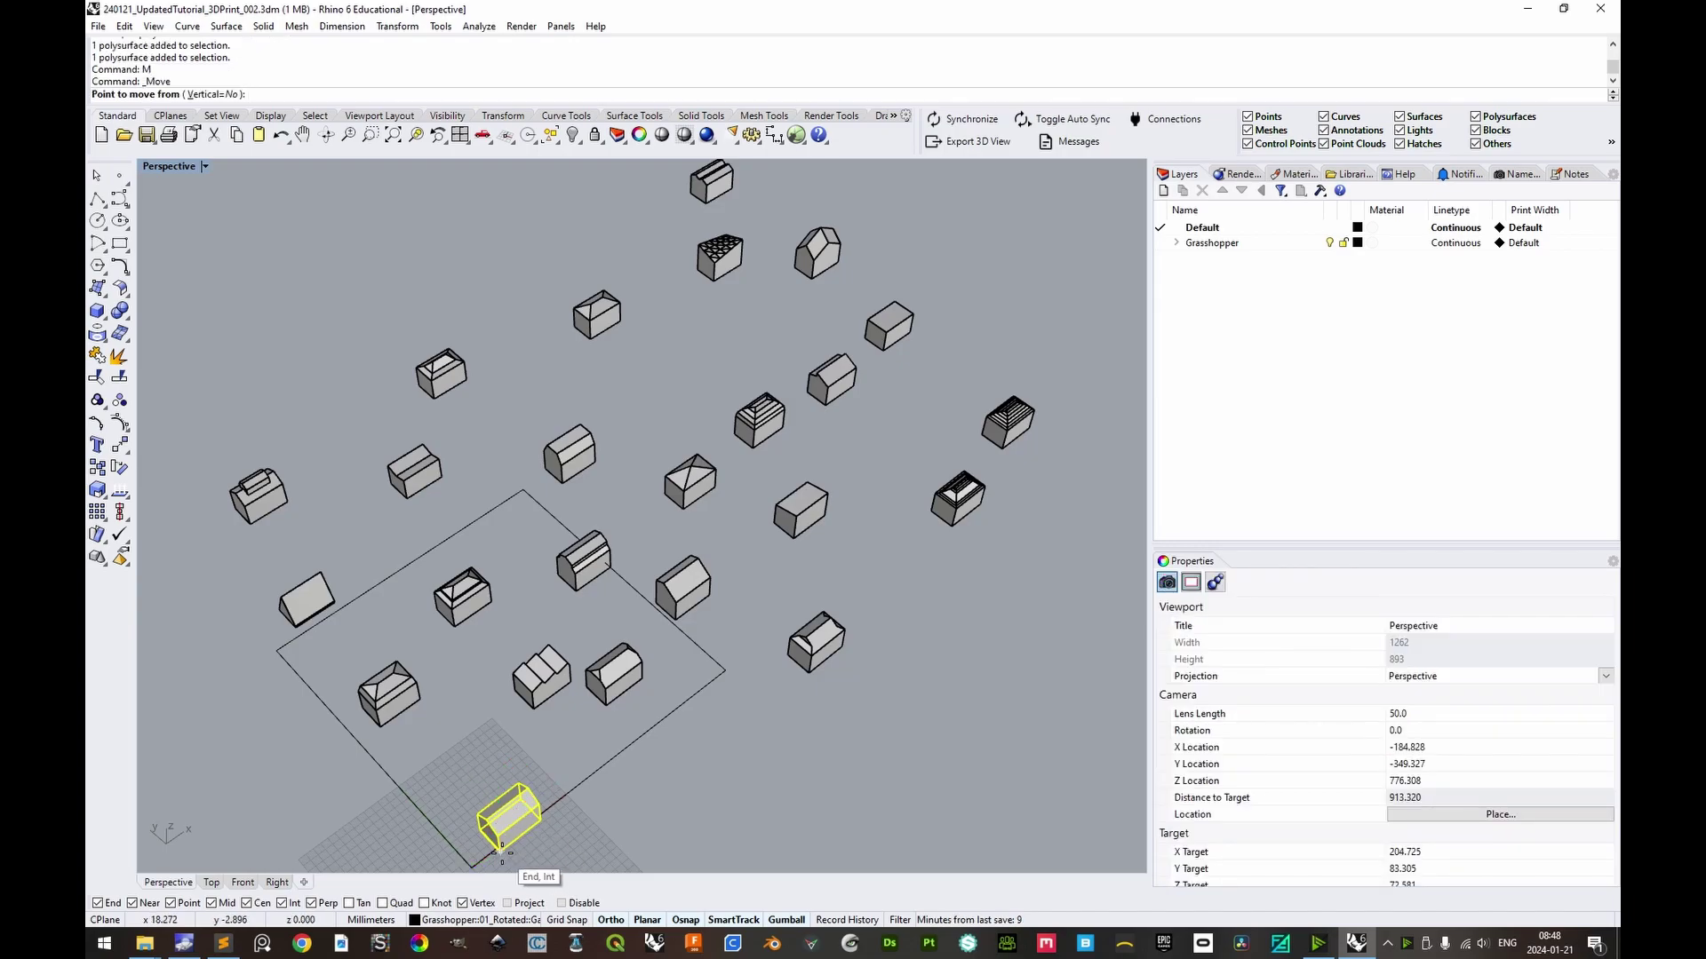
{"action": "left_click", "coordinate": [502, 852]}
{"action": "type", "text": "0"}
{"action": "key", "text": "Return"}
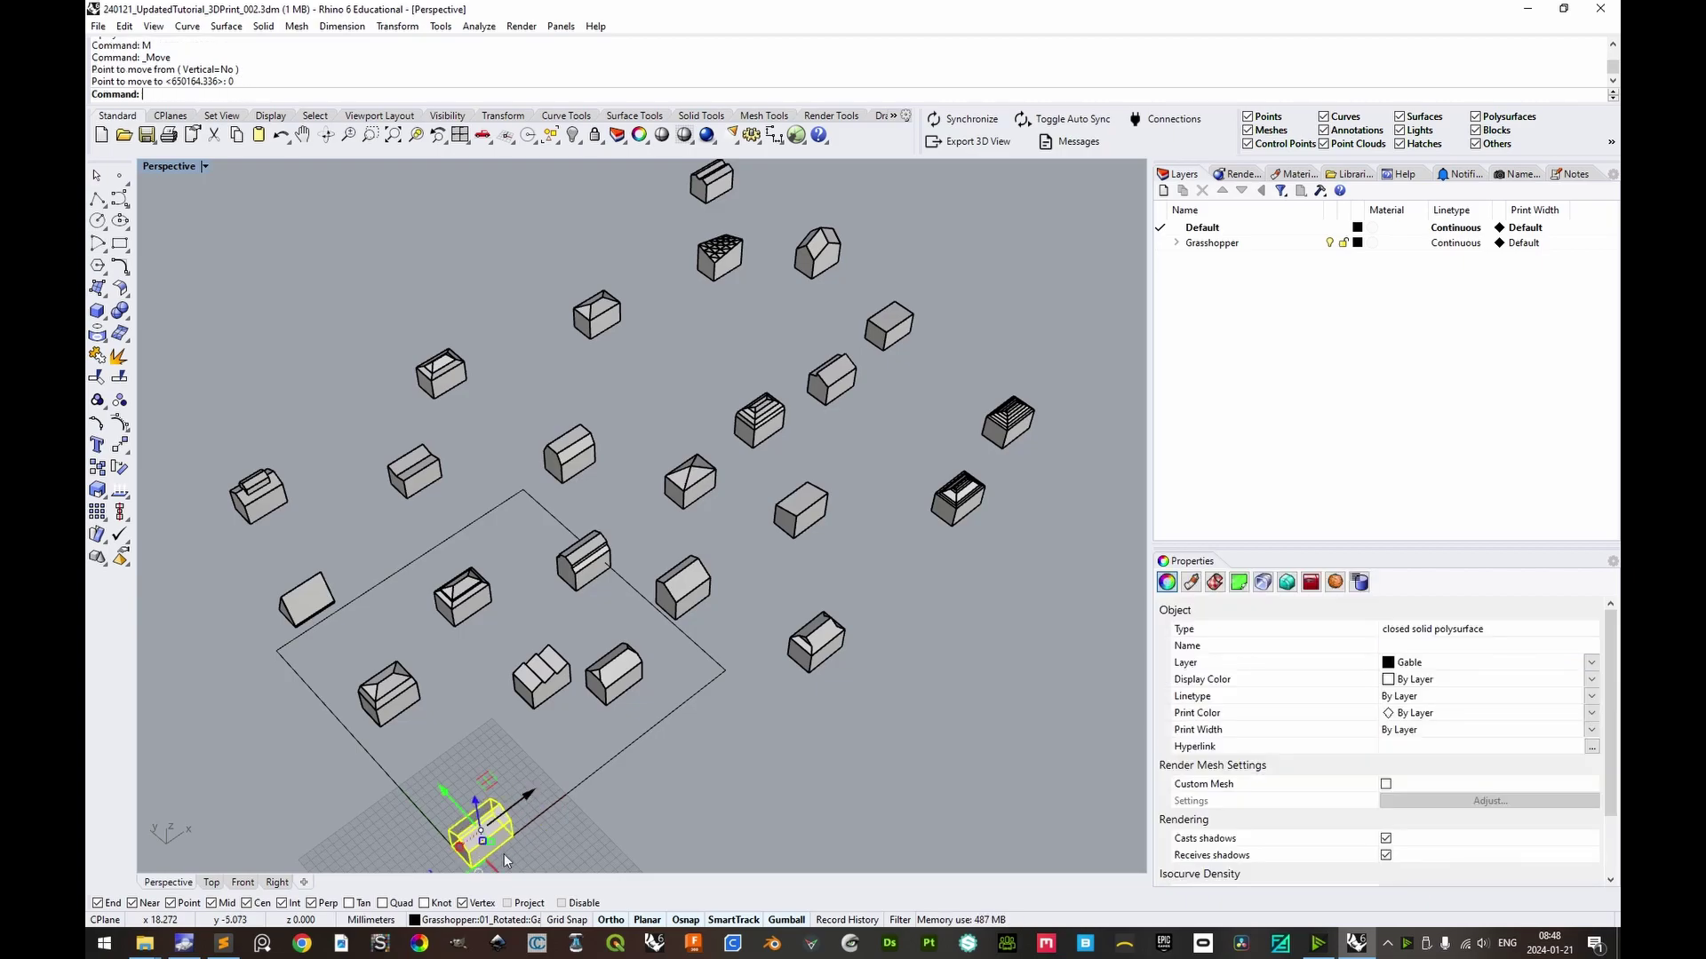
Move the mansard house by its nearest base corner to the gable house's adjoining base corner on the square's edge.
{"action": "right_click_drag", "start_coordinate": [503, 859], "coordinate": [733, 702]}
{"action": "left_click", "coordinate": [552, 584]}
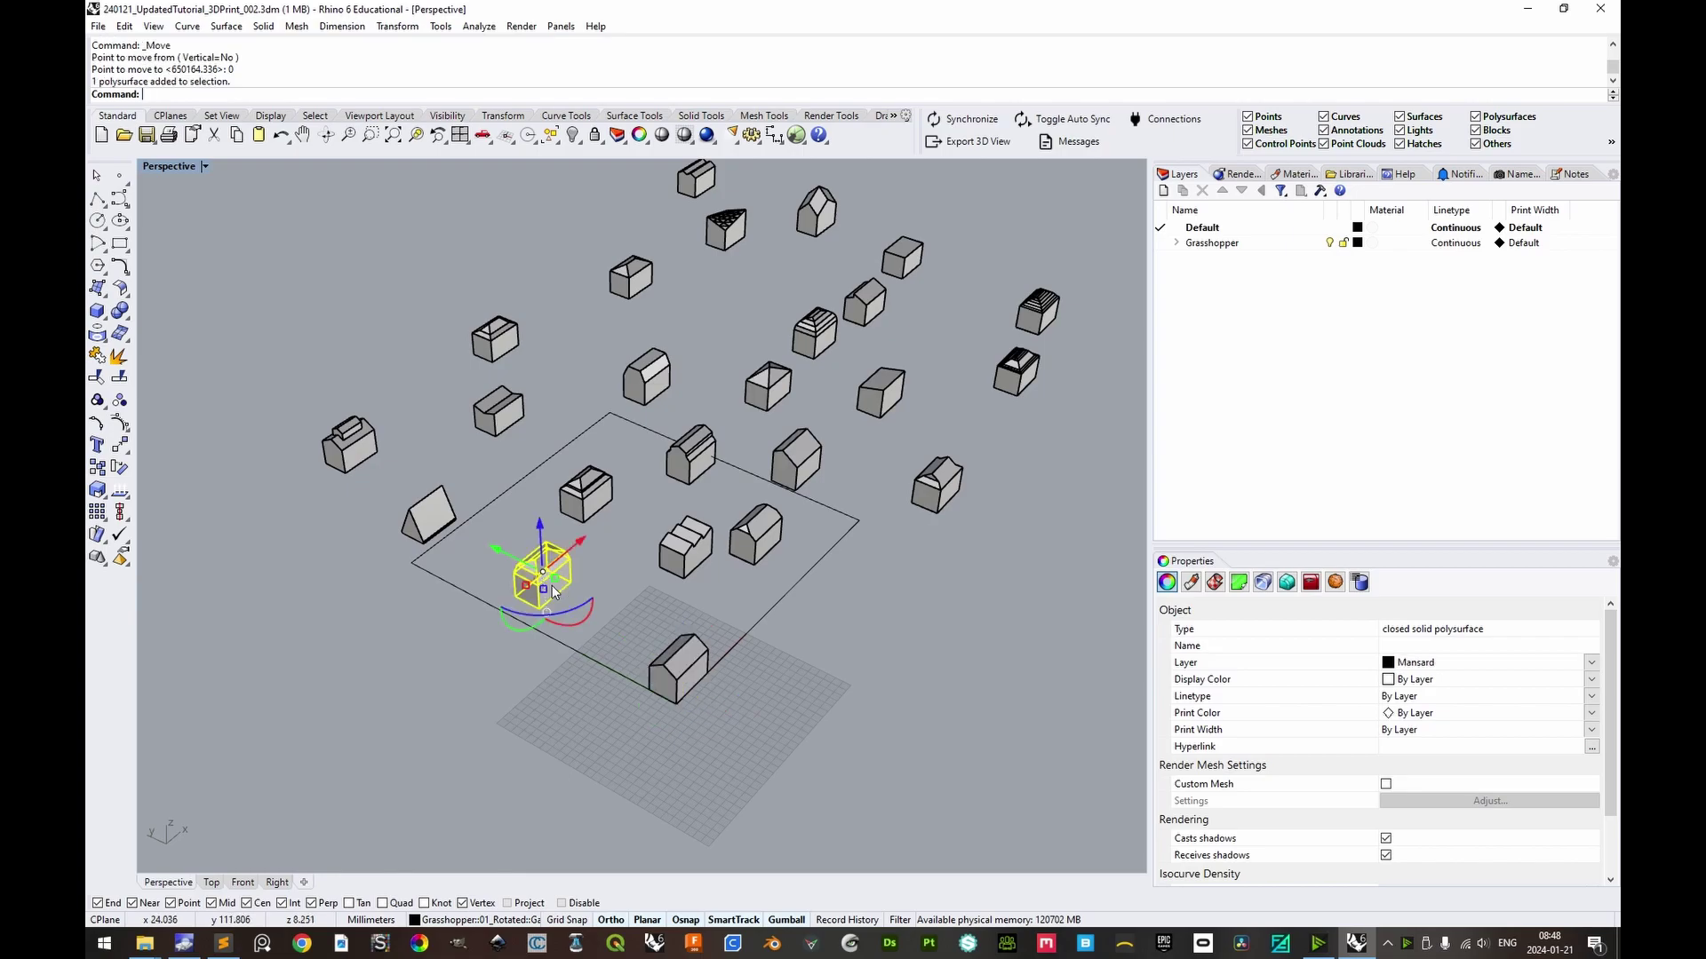
{"action": "type", "text": "m"}
{"action": "key", "text": "Return"}
{"action": "left_click", "coordinate": [540, 610]}
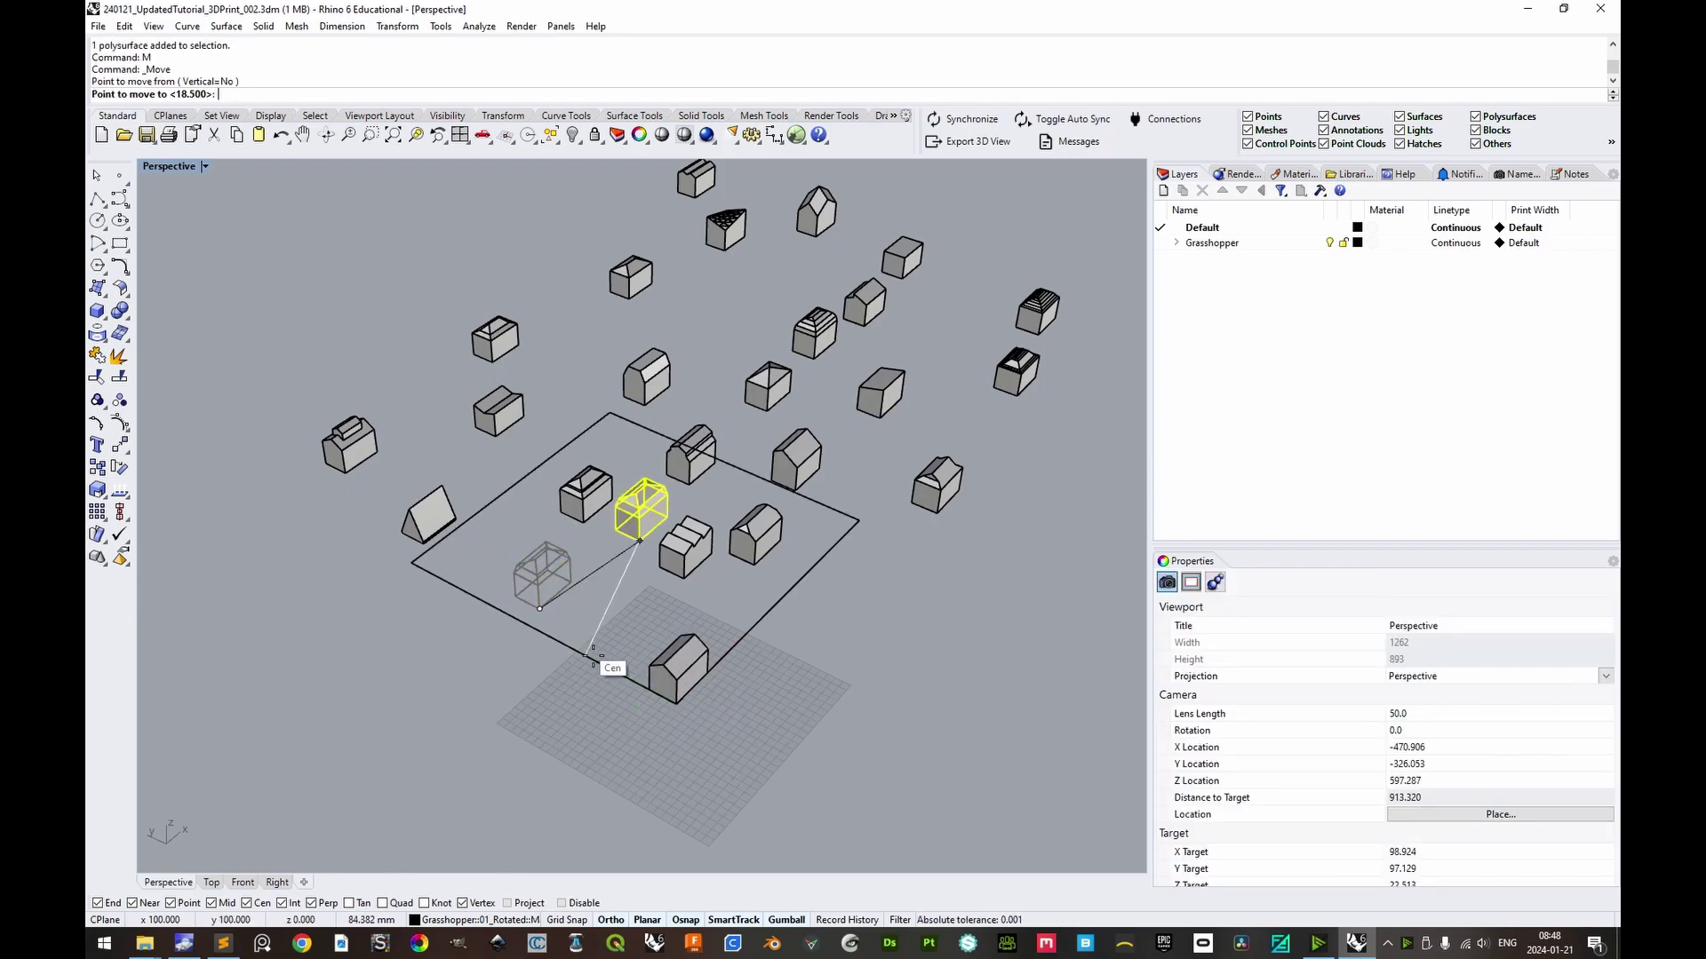
{"action": "left_click", "coordinate": [646, 695]}
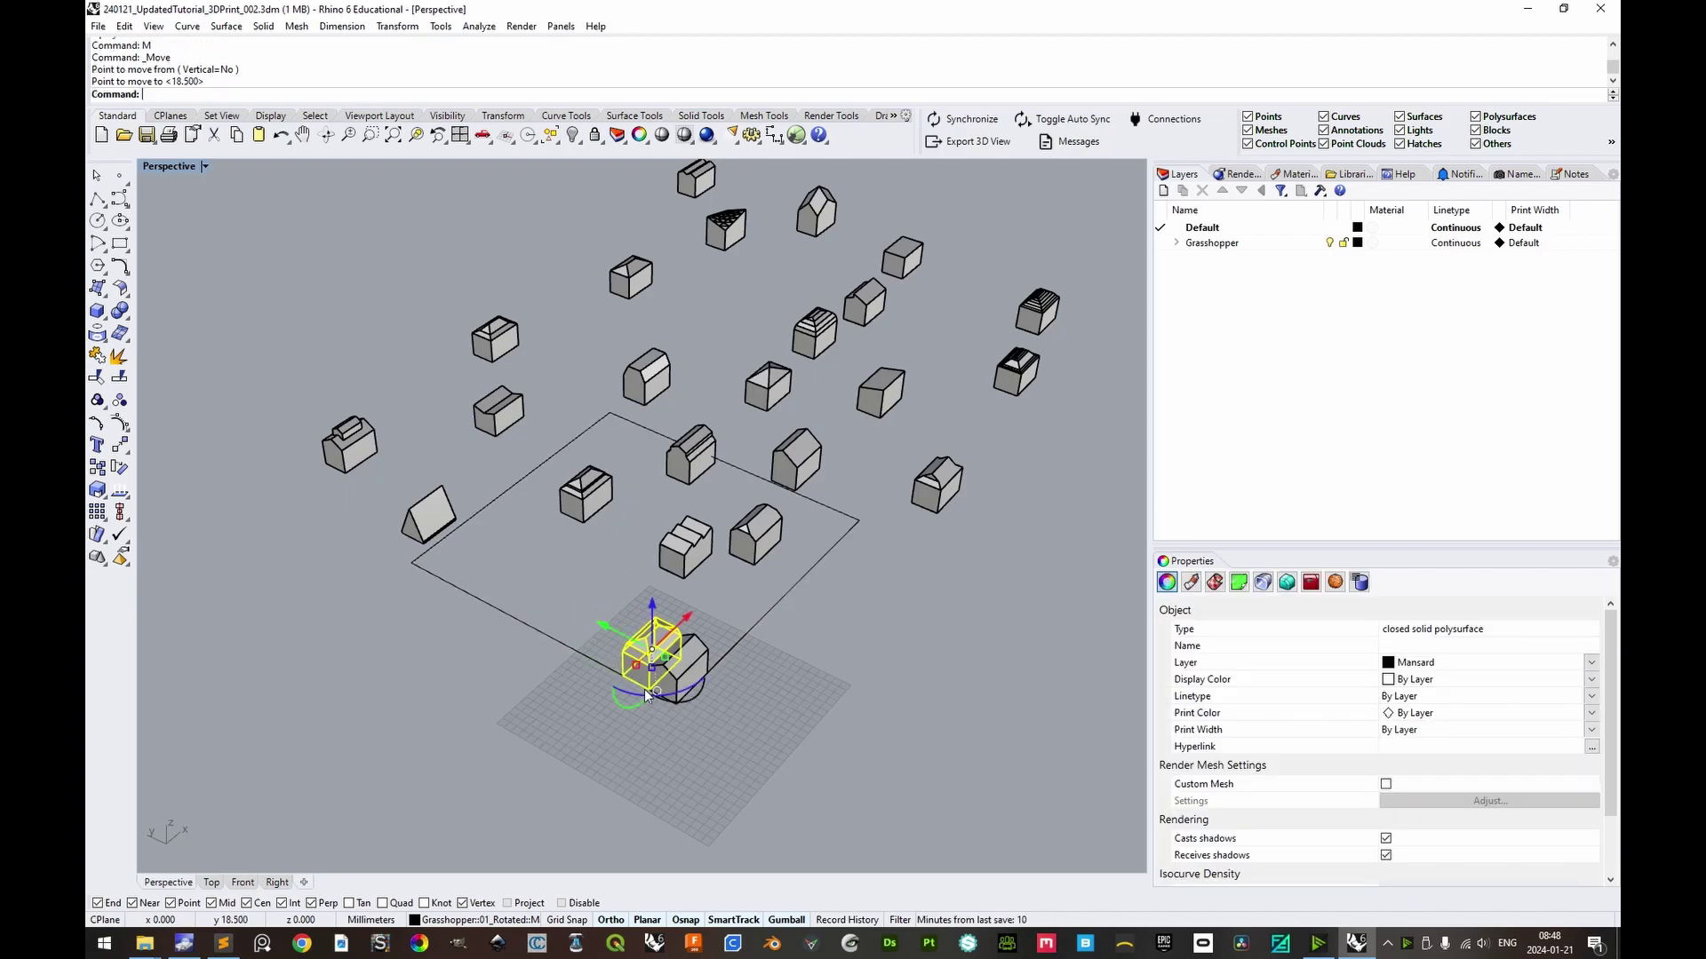
Shift the mansard house 2 mm along the Y axis away from the gable house with the Gumball.
{"action": "left_click", "coordinate": [787, 920]}
{"action": "left_click", "coordinate": [787, 920]}
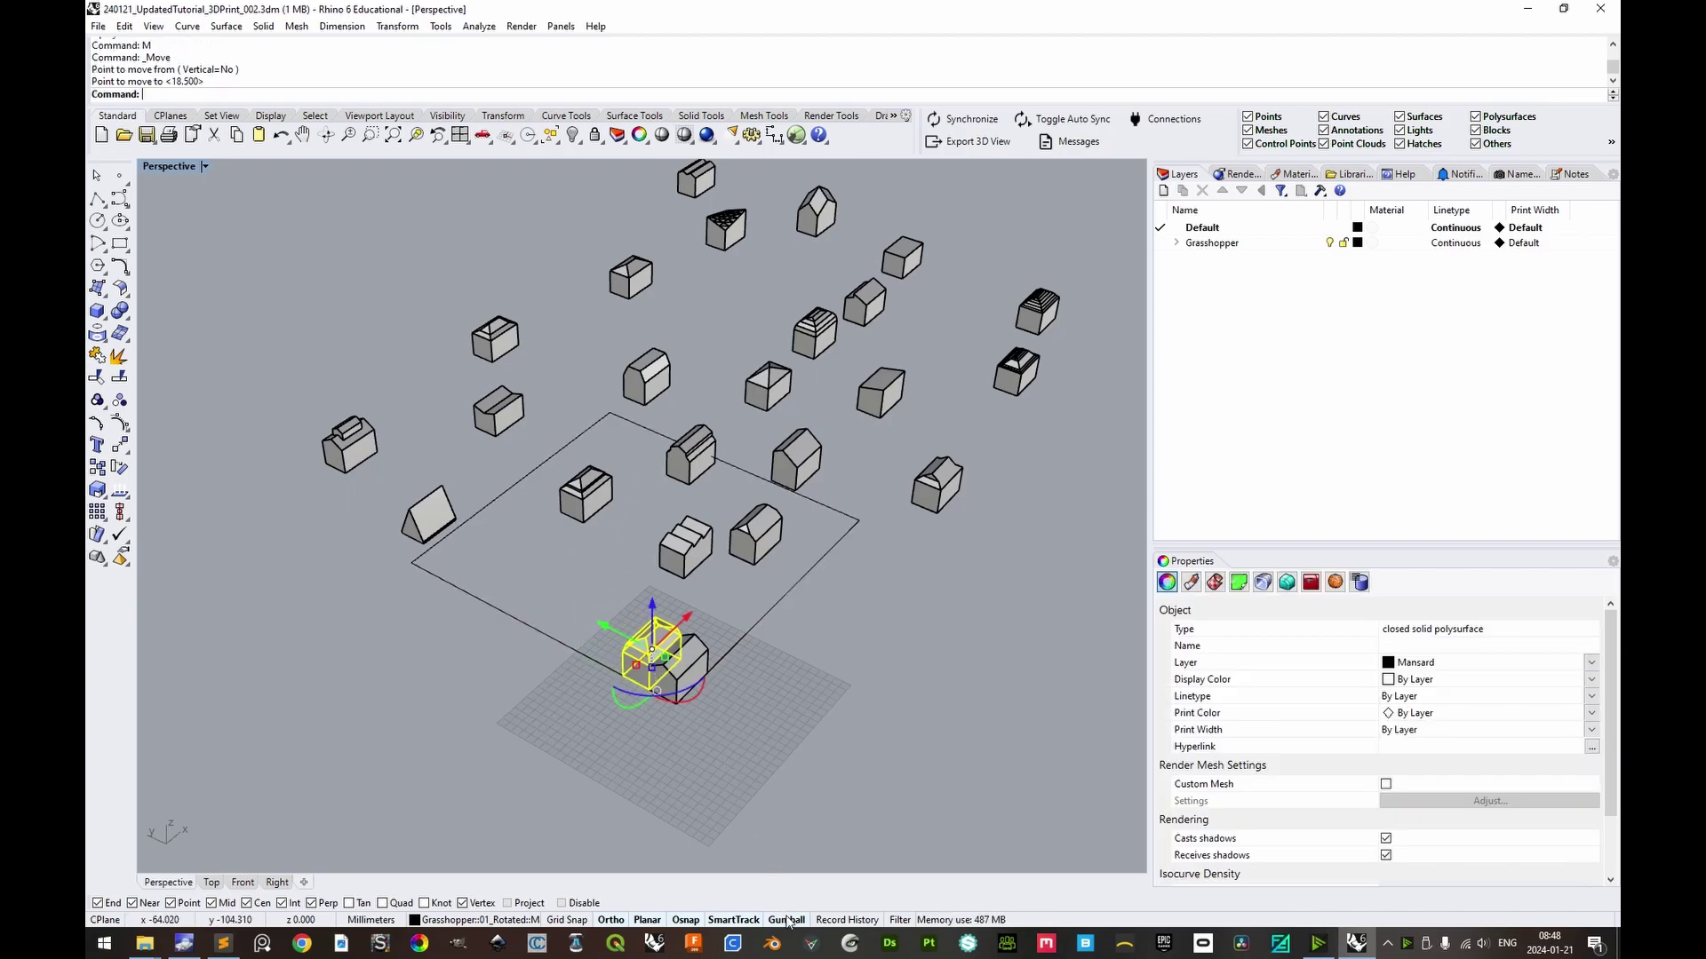
{"action": "left_click", "coordinate": [605, 625]}
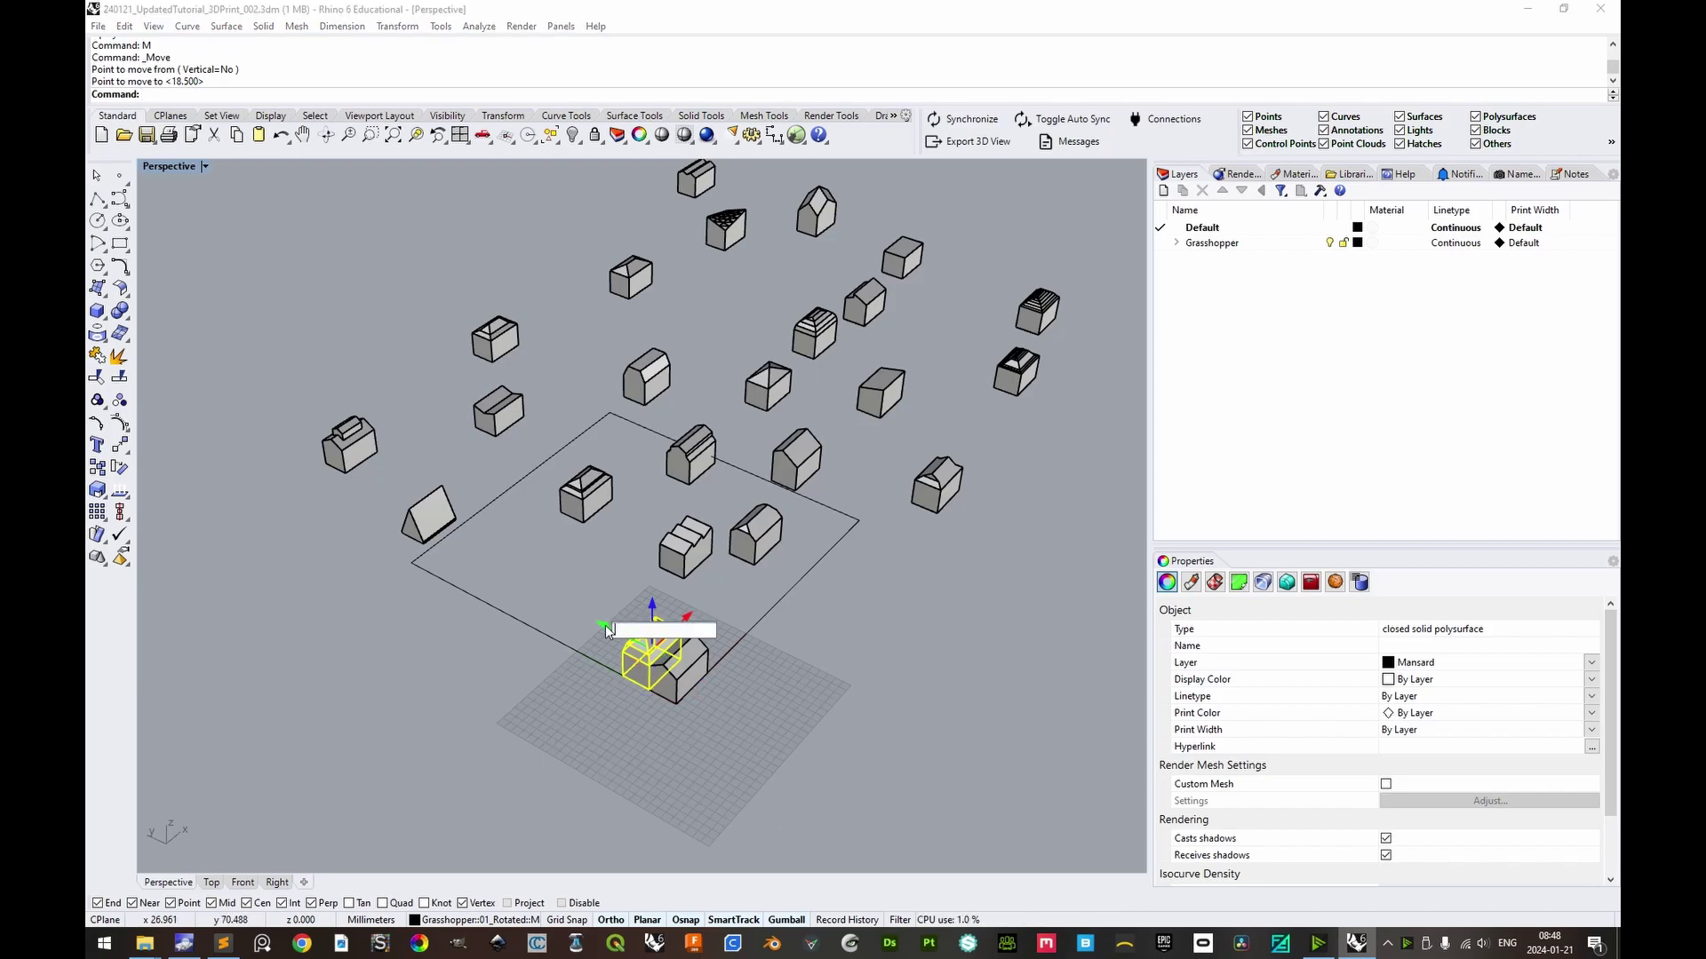
{"action": "type", "text": "2"}
{"action": "key", "text": "Return"}
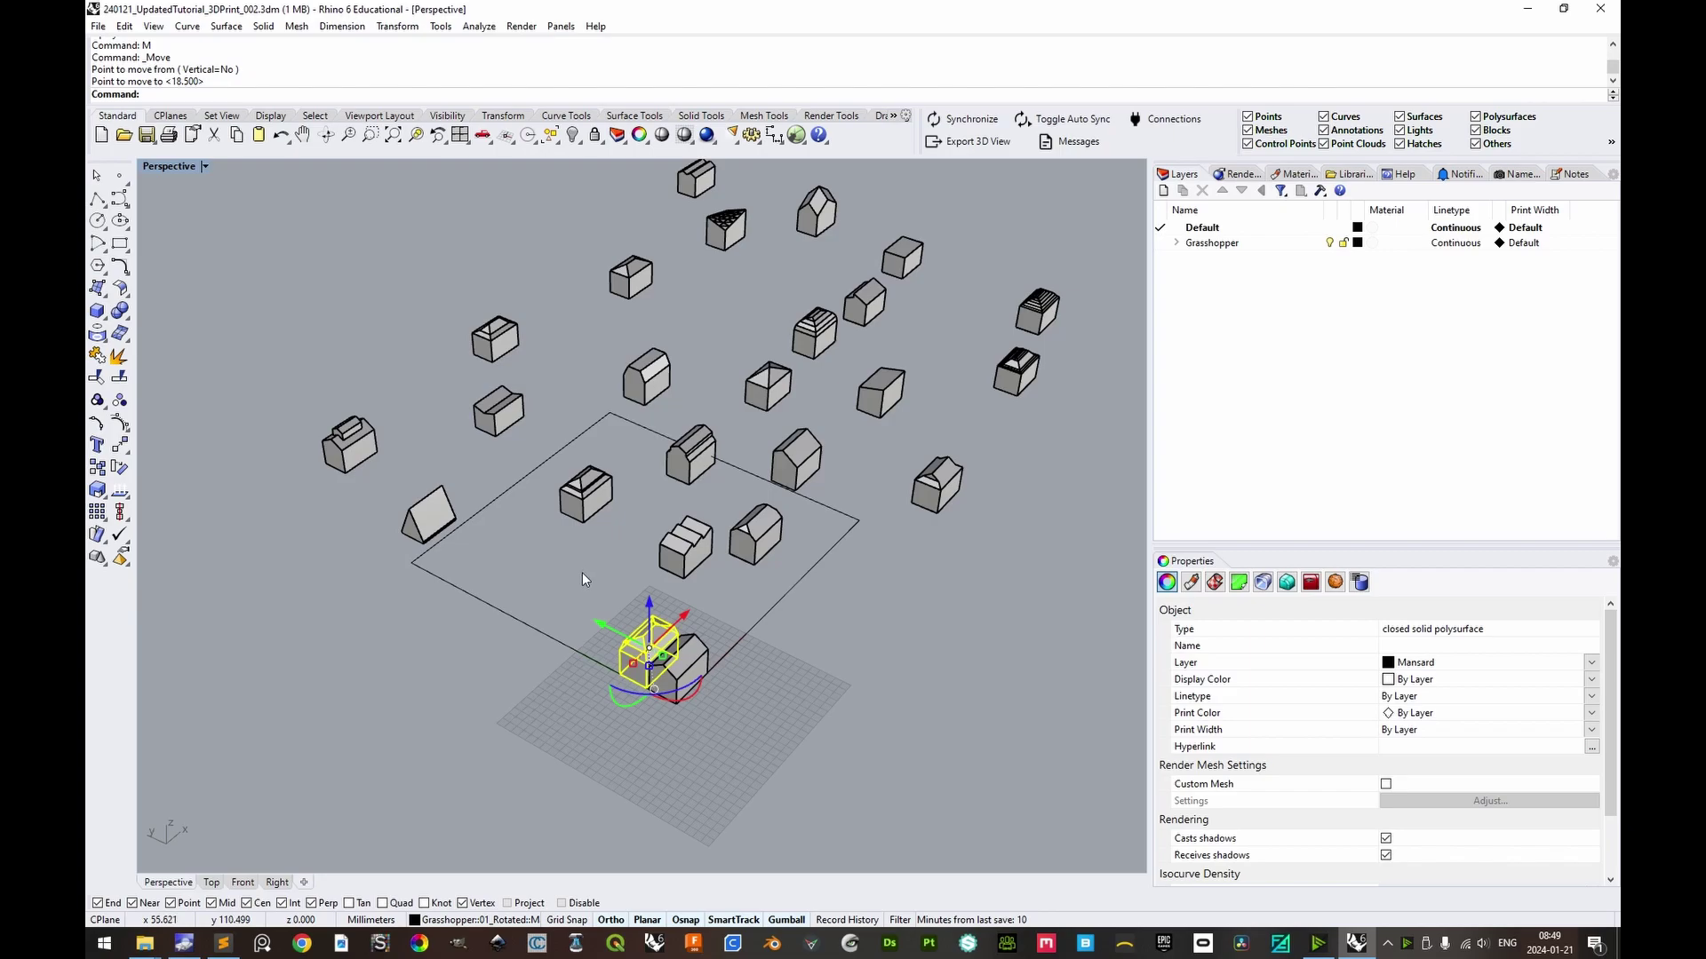
Move the triangular-prism house by its lowest base corner next to the mansard house along the square's edge.
{"action": "left_click", "coordinate": [428, 509]}
{"action": "key", "text": "m"}
{"action": "key", "text": "Return"}
{"action": "left_click", "coordinate": [423, 544]}
{"action": "left_click", "coordinate": [618, 671]}
Move the manorial-roof house by its lowest base corner into the row beyond the triangular-prism house.
{"action": "left_click", "coordinate": [586, 495]}
{"action": "key", "text": "m"}
{"action": "key", "text": "Return"}
{"action": "left_click", "coordinate": [584, 522]}
{"action": "left_click", "coordinate": [589, 656]}
{"action": "left_click", "coordinate": [543, 631]}
Move the clipped-gable house by its base corner onto the square's X-axis edge, just behind the gable house.
{"action": "left_click", "coordinate": [755, 535]}
{"action": "key", "text": "m"}
{"action": "key", "text": "Return"}
{"action": "left_click", "coordinate": [755, 565]}
{"action": "scroll", "coordinate": [708, 670], "scroll_direction": "up", "scroll_amount": 5}
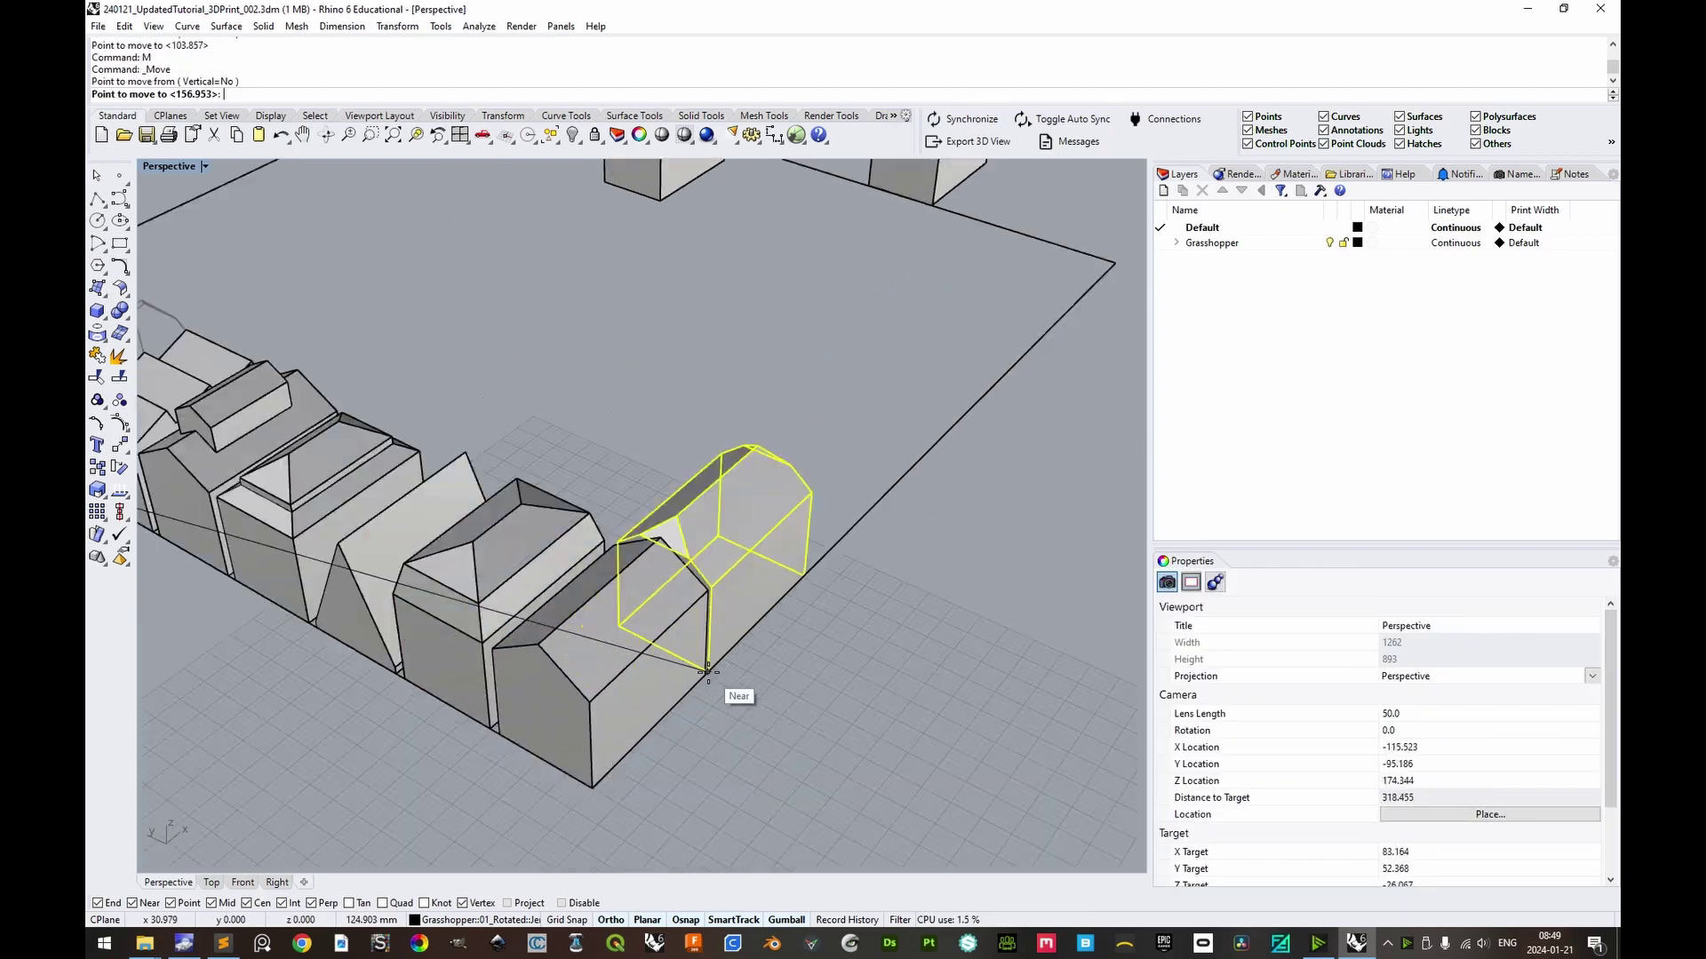
{"action": "left_click", "coordinate": [708, 671]}
Move further houses, including the pyramid-roofed one, by their base corners into the rows behind the first one inside the square.
{"action": "left_click", "coordinate": [712, 350]}
{"action": "key", "text": "m"}
{"action": "key", "text": "Return"}
{"action": "left_click", "coordinate": [420, 534]}
{"action": "key", "text": "m"}
{"action": "key", "text": "Return"}
{"action": "left_click", "coordinate": [525, 430]}
{"action": "key", "text": "m"}
{"action": "key", "text": "Return"}
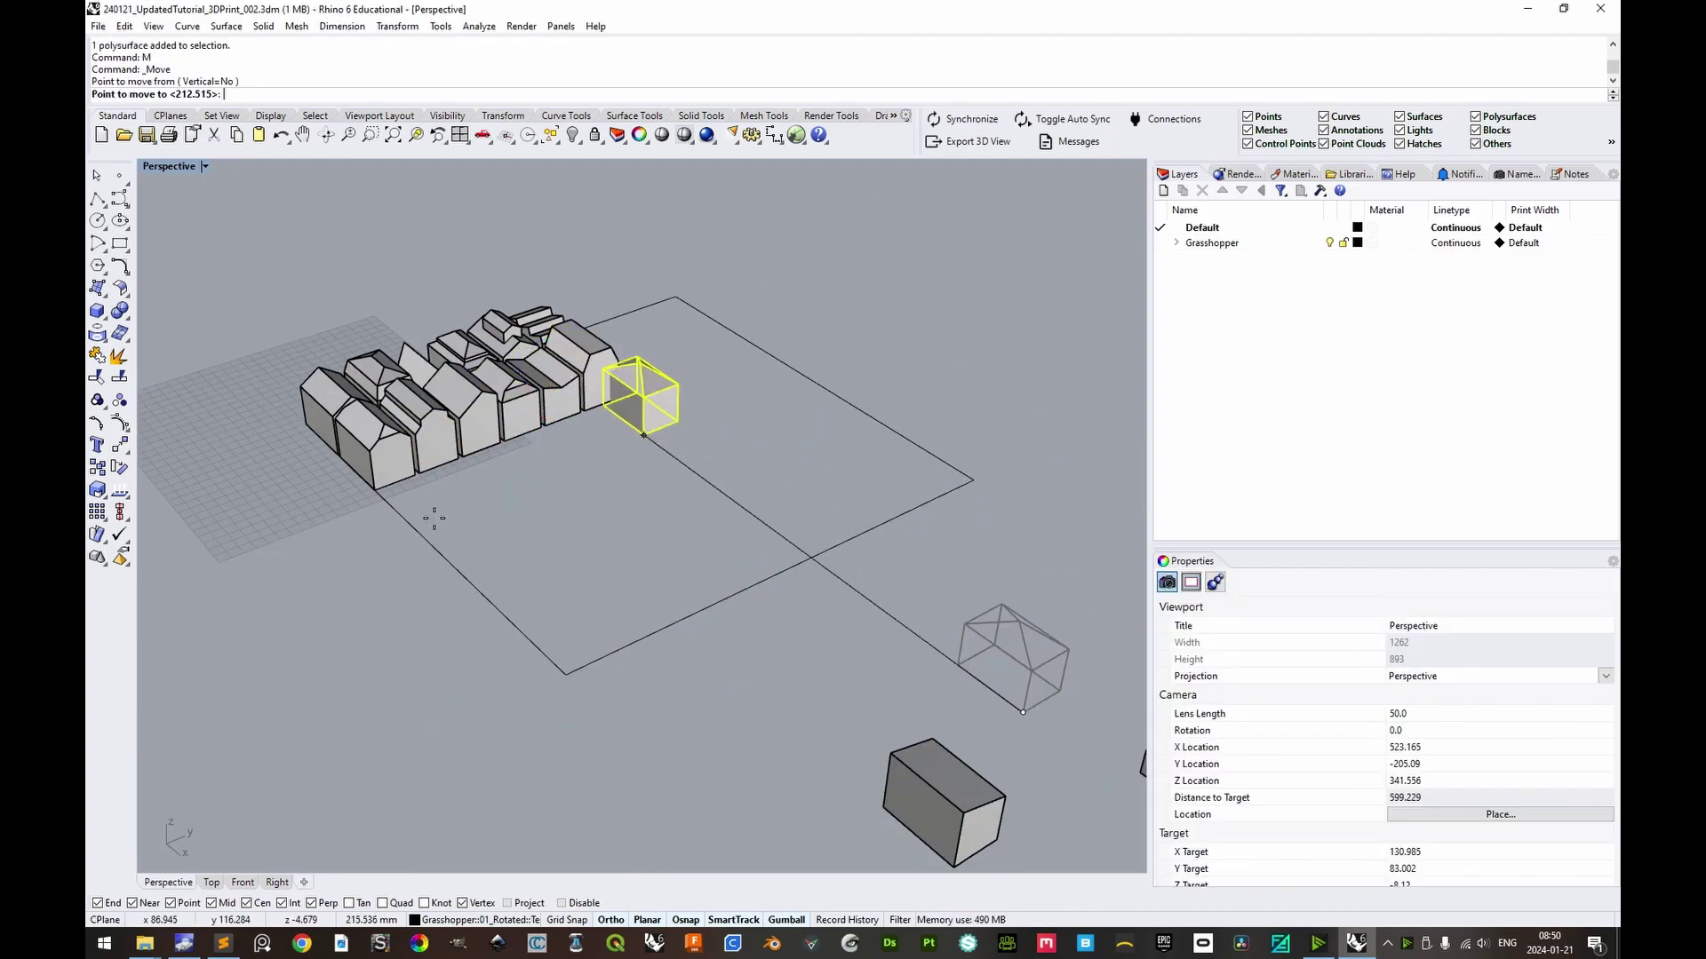
{"action": "left_click", "coordinate": [567, 540]}
Continue the grid inside the square by moving more outlying houses beside the placed ones with small gaps.
{"action": "left_click", "coordinate": [718, 359]}
{"action": "key", "text": "m"}
{"action": "key", "text": "Return"}
{"action": "left_click", "coordinate": [721, 380]}
{"action": "left_click", "coordinate": [360, 382]}
{"action": "left_click", "coordinate": [886, 571]}
{"action": "key", "text": "m"}
{"action": "key", "text": "Return"}
{"action": "left_click", "coordinate": [282, 430]}
Move the last outlying houses into the fourth row, completing a grid of six by four houses inside the square.
{"action": "left_click", "coordinate": [578, 690]}
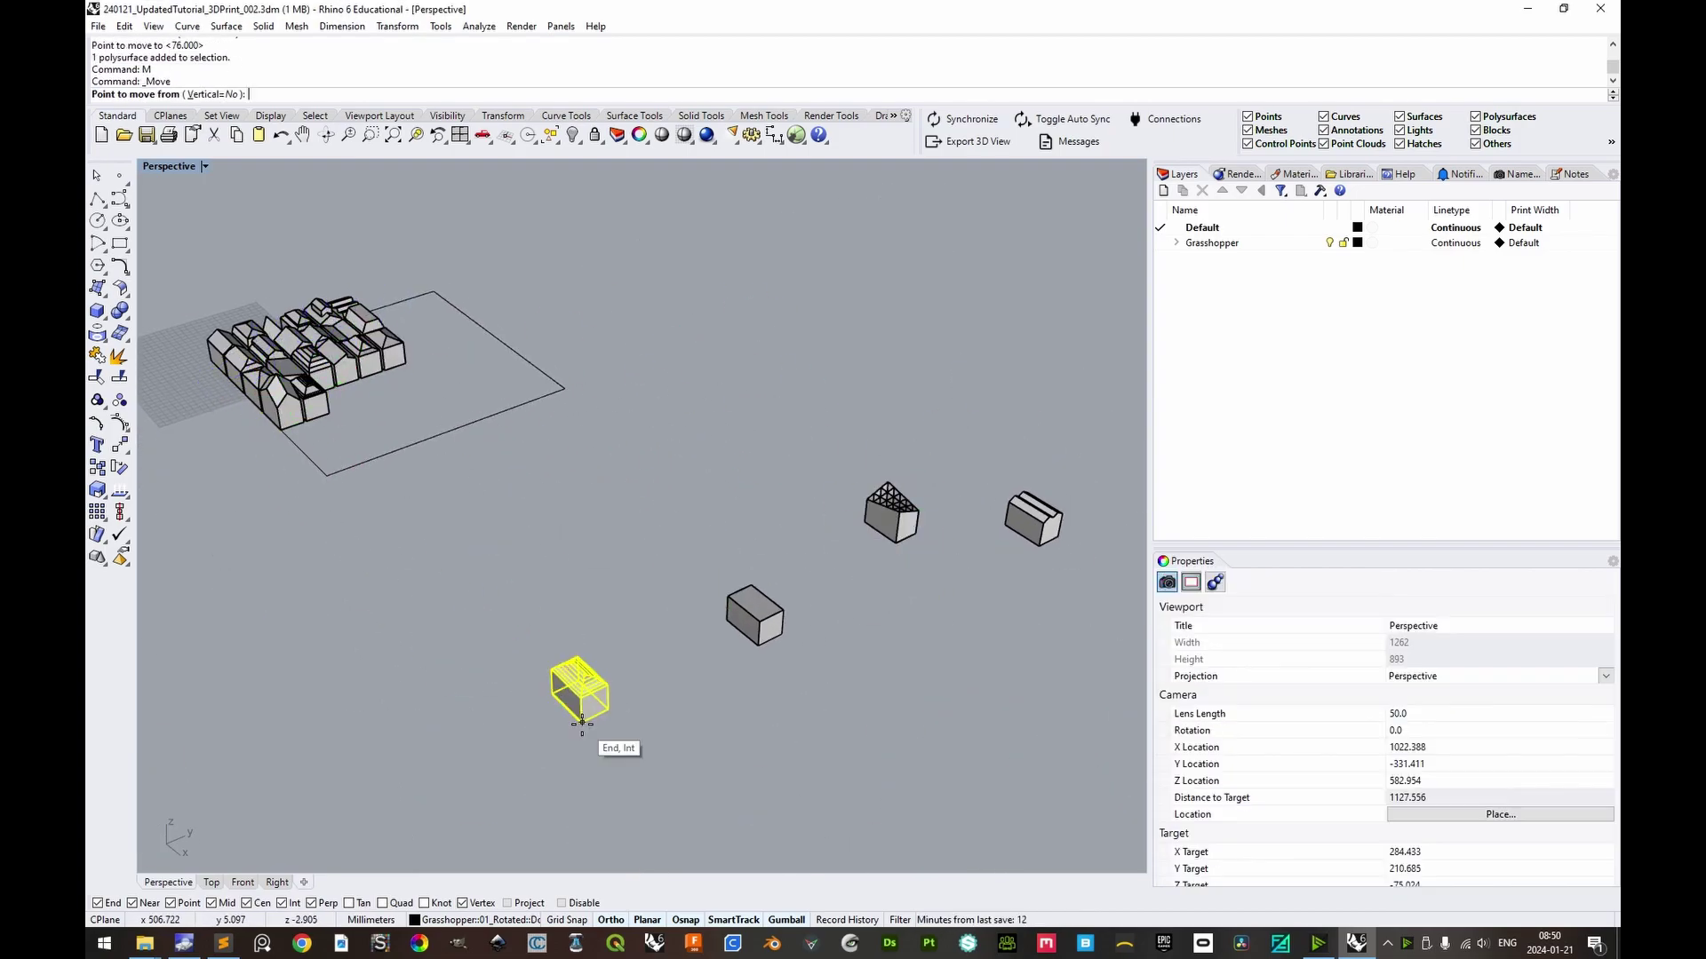
{"action": "key", "text": "m"}
{"action": "key", "text": "Return"}
{"action": "left_click", "coordinate": [1038, 545]}
{"action": "left_click", "coordinate": [404, 388]}
{"action": "left_click", "coordinate": [215, 627]}
{"action": "scroll", "coordinate": [355, 391], "scroll_direction": "up", "scroll_amount": 5}
{"action": "right_click_drag", "start_coordinate": [399, 399], "coordinate": [893, 509]}
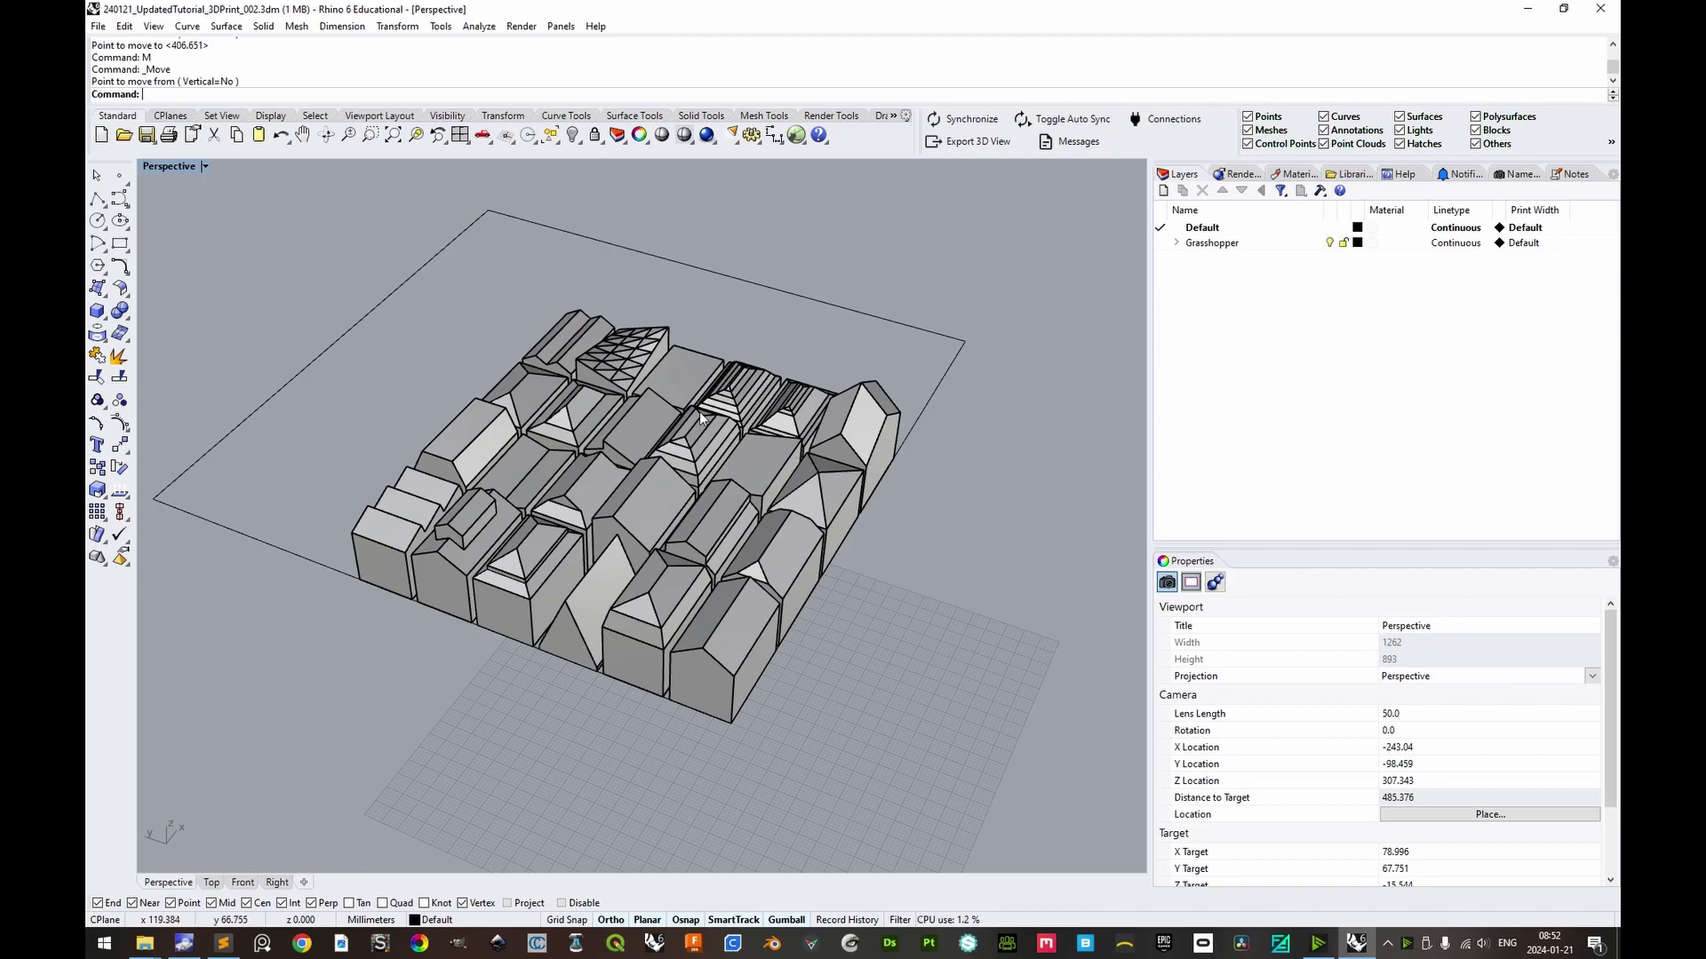
Duplicate the 200 mm square along the Y axis so the copy lies beside the original with a small gap.
{"action": "right_click_drag", "start_coordinate": [703, 422], "coordinate": [906, 561]}
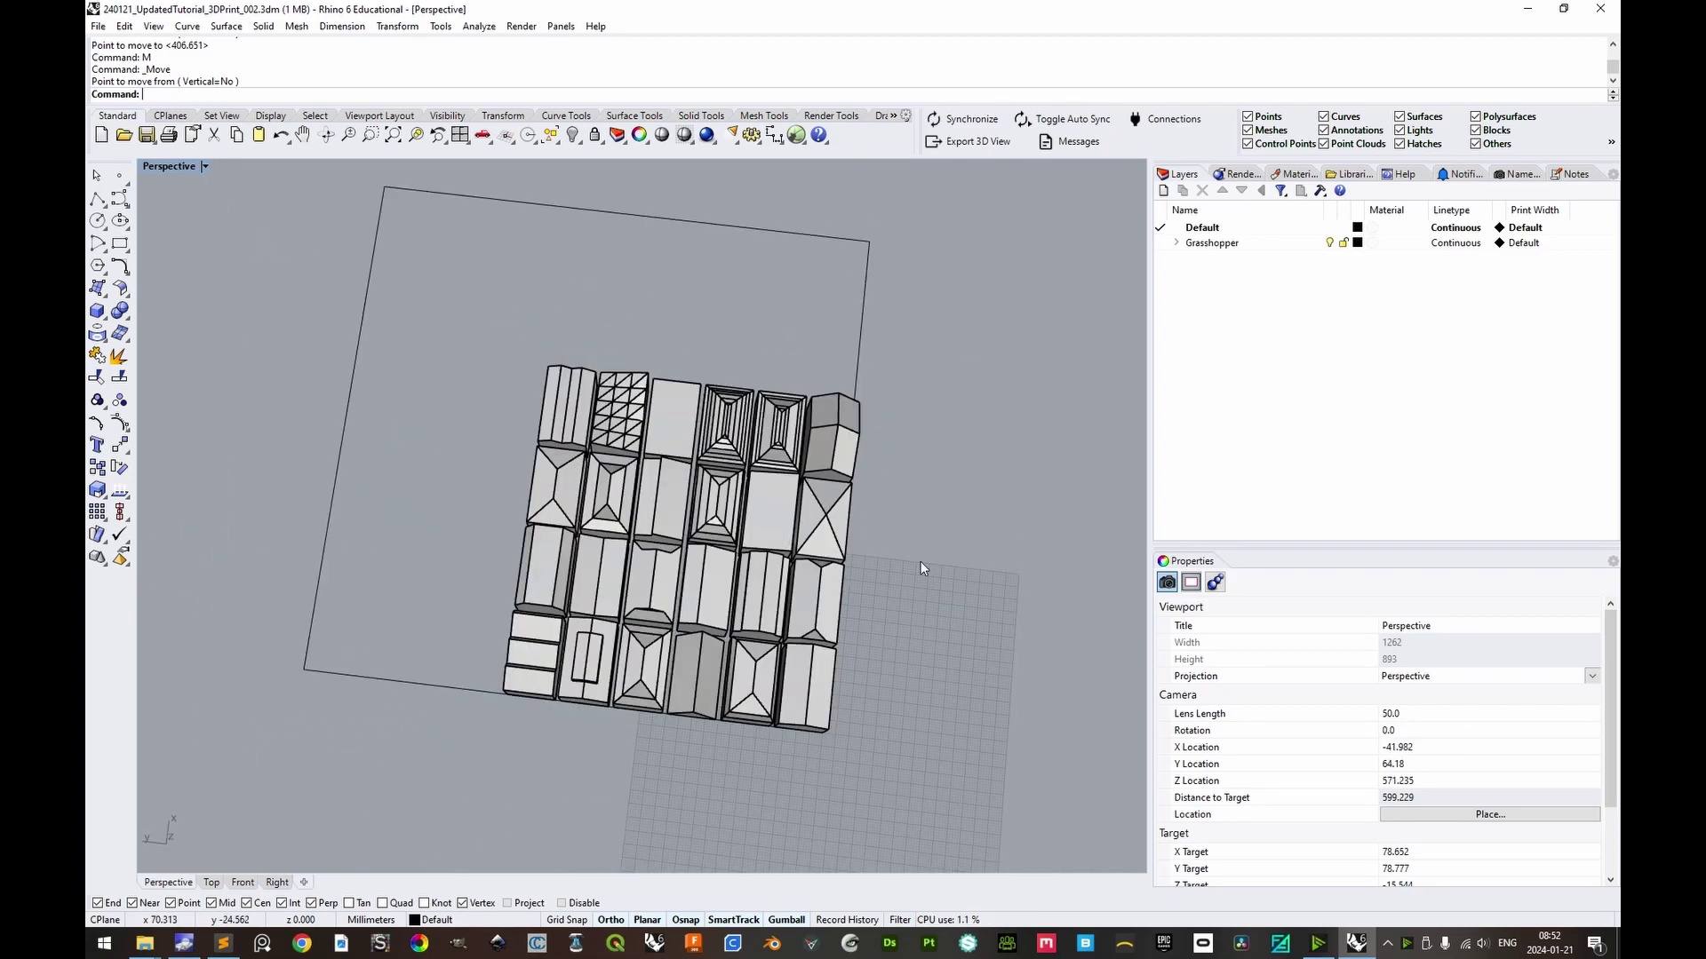
{"action": "left_click", "coordinate": [867, 353]}
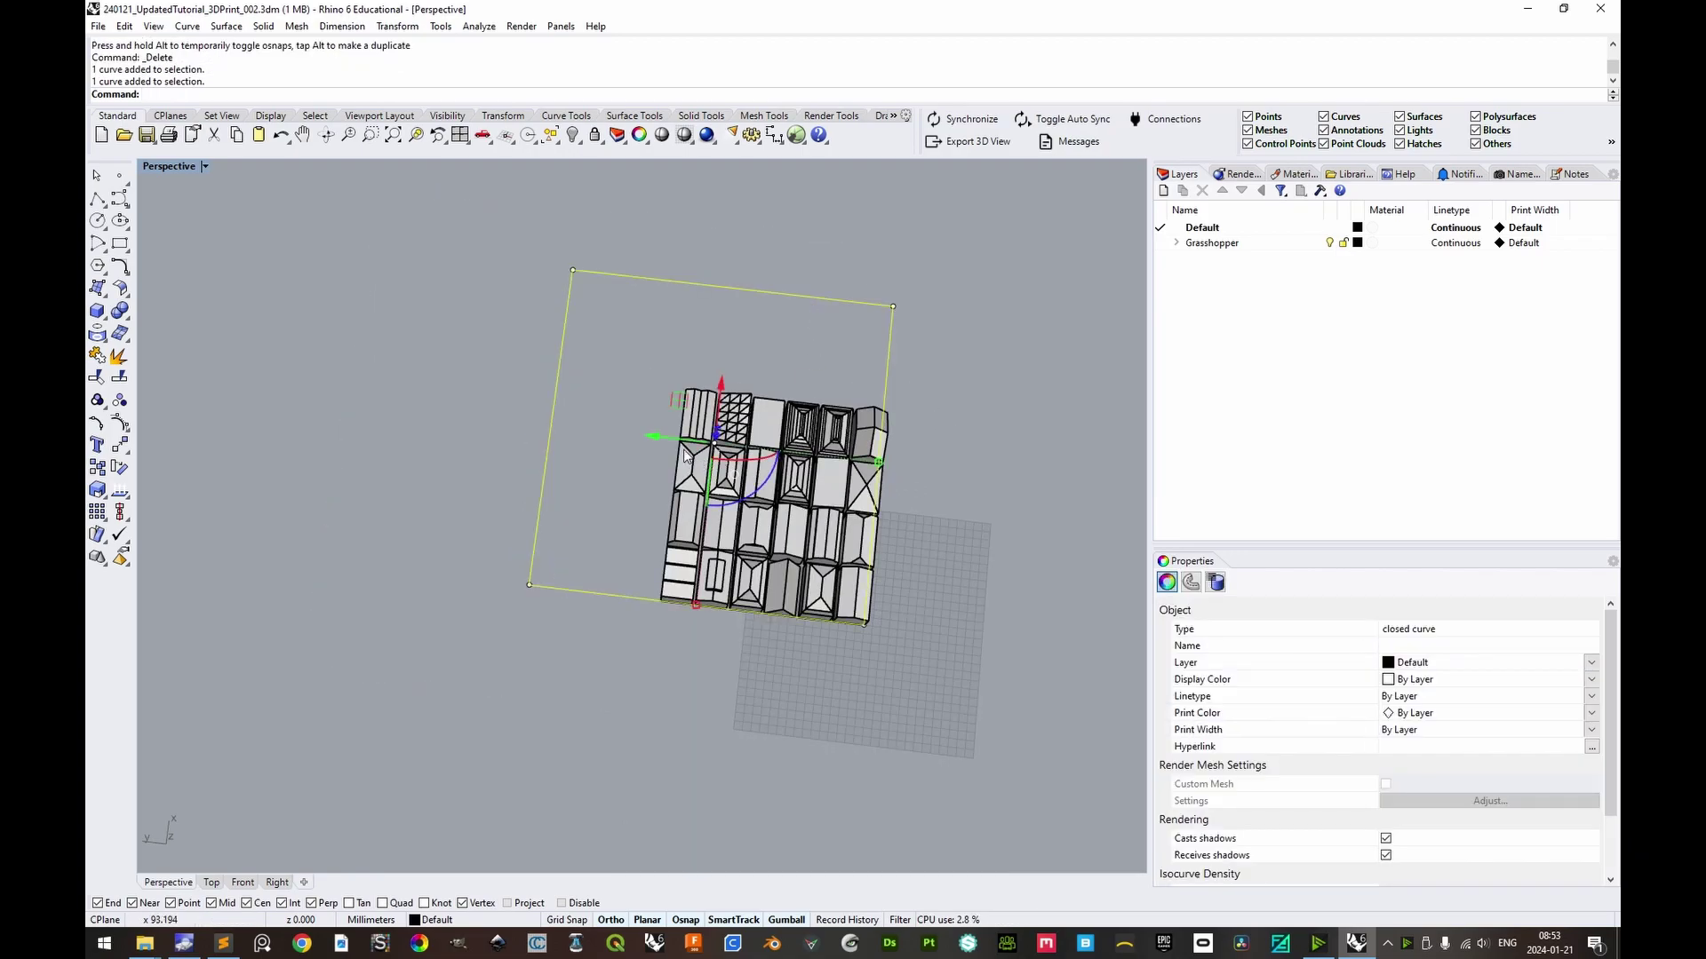
{"action": "left_click_drag", "start_coordinate": [685, 456], "coordinate": [365, 423]}
{"action": "key", "text": "alt"}
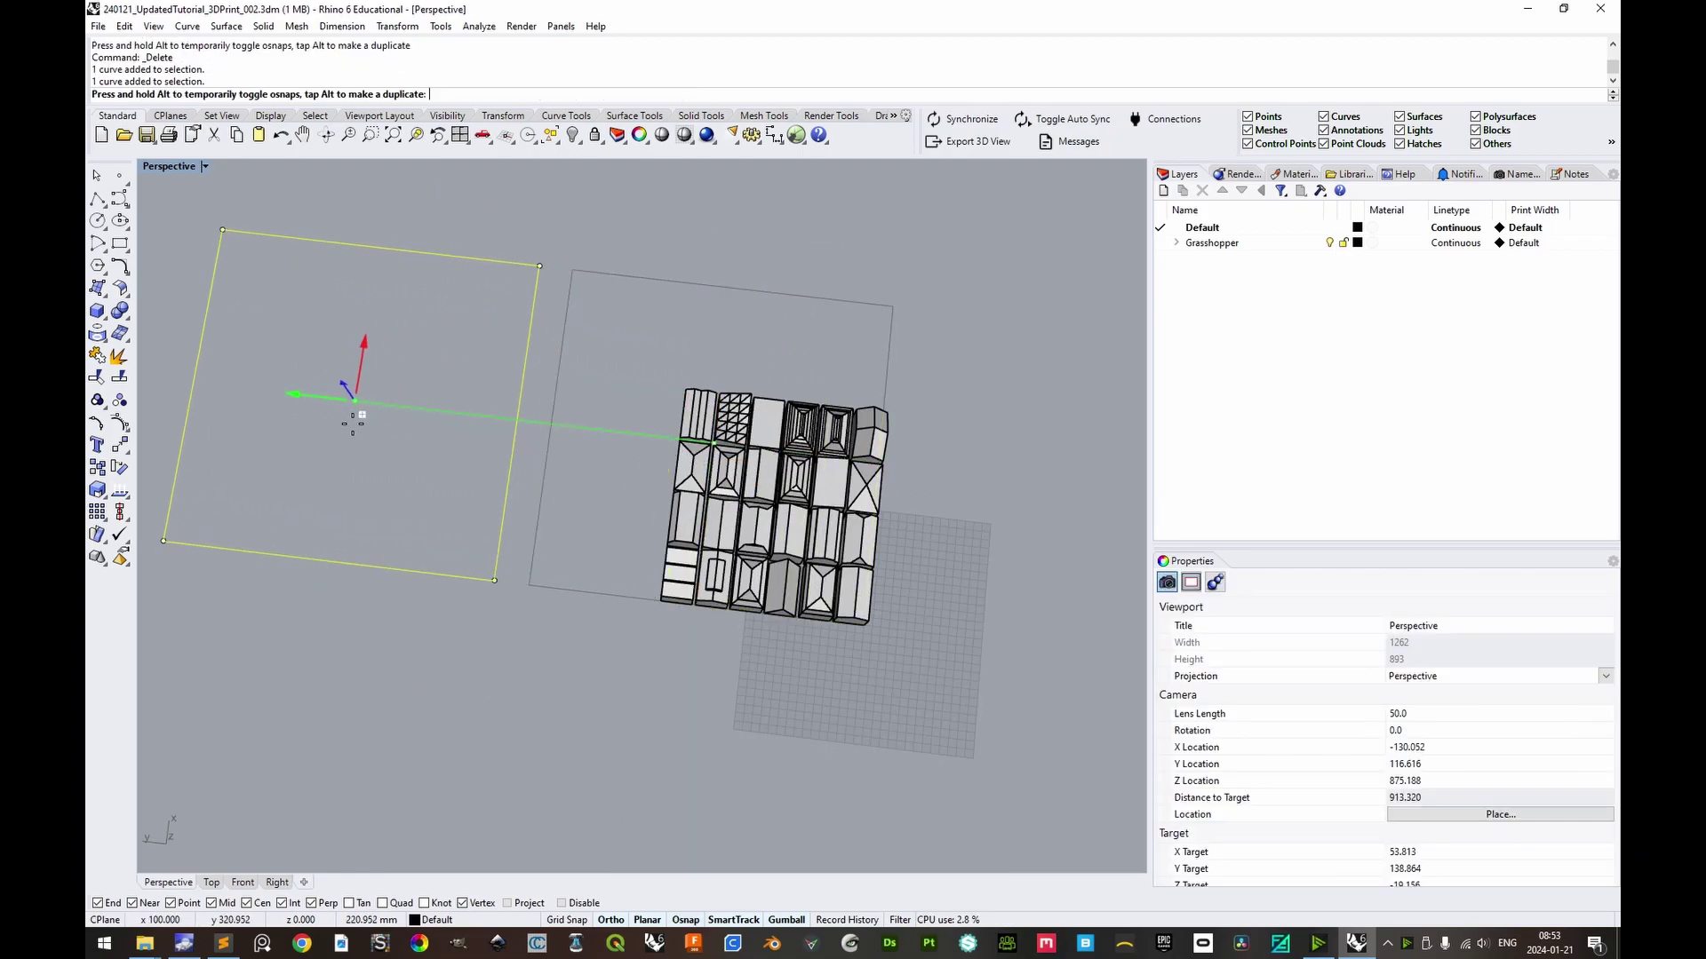
{"action": "left_click", "coordinate": [658, 378]}
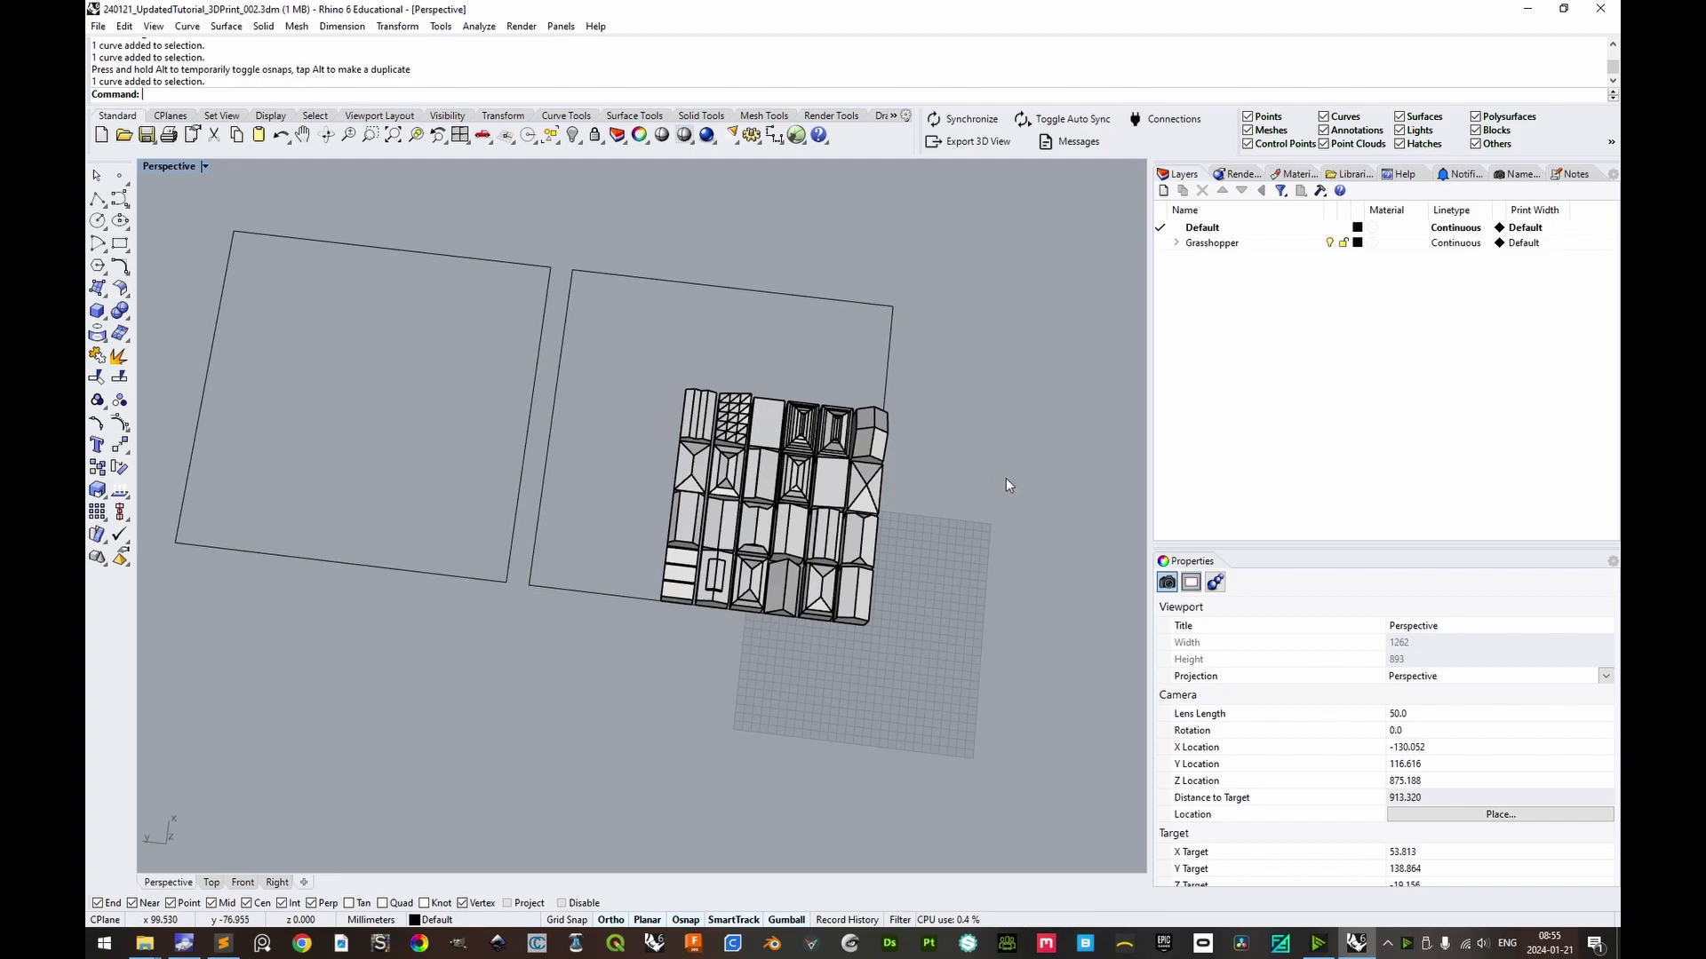
Draw a thin box beside the frontmost houses, 120 mm long, 2 mm wide and 8 mm high.
{"action": "right_click_drag", "start_coordinate": [1012, 515], "coordinate": [658, 363], "text": "shift"}
{"action": "right_click_drag", "start_coordinate": [762, 454], "coordinate": [727, 421], "text": "shift"}
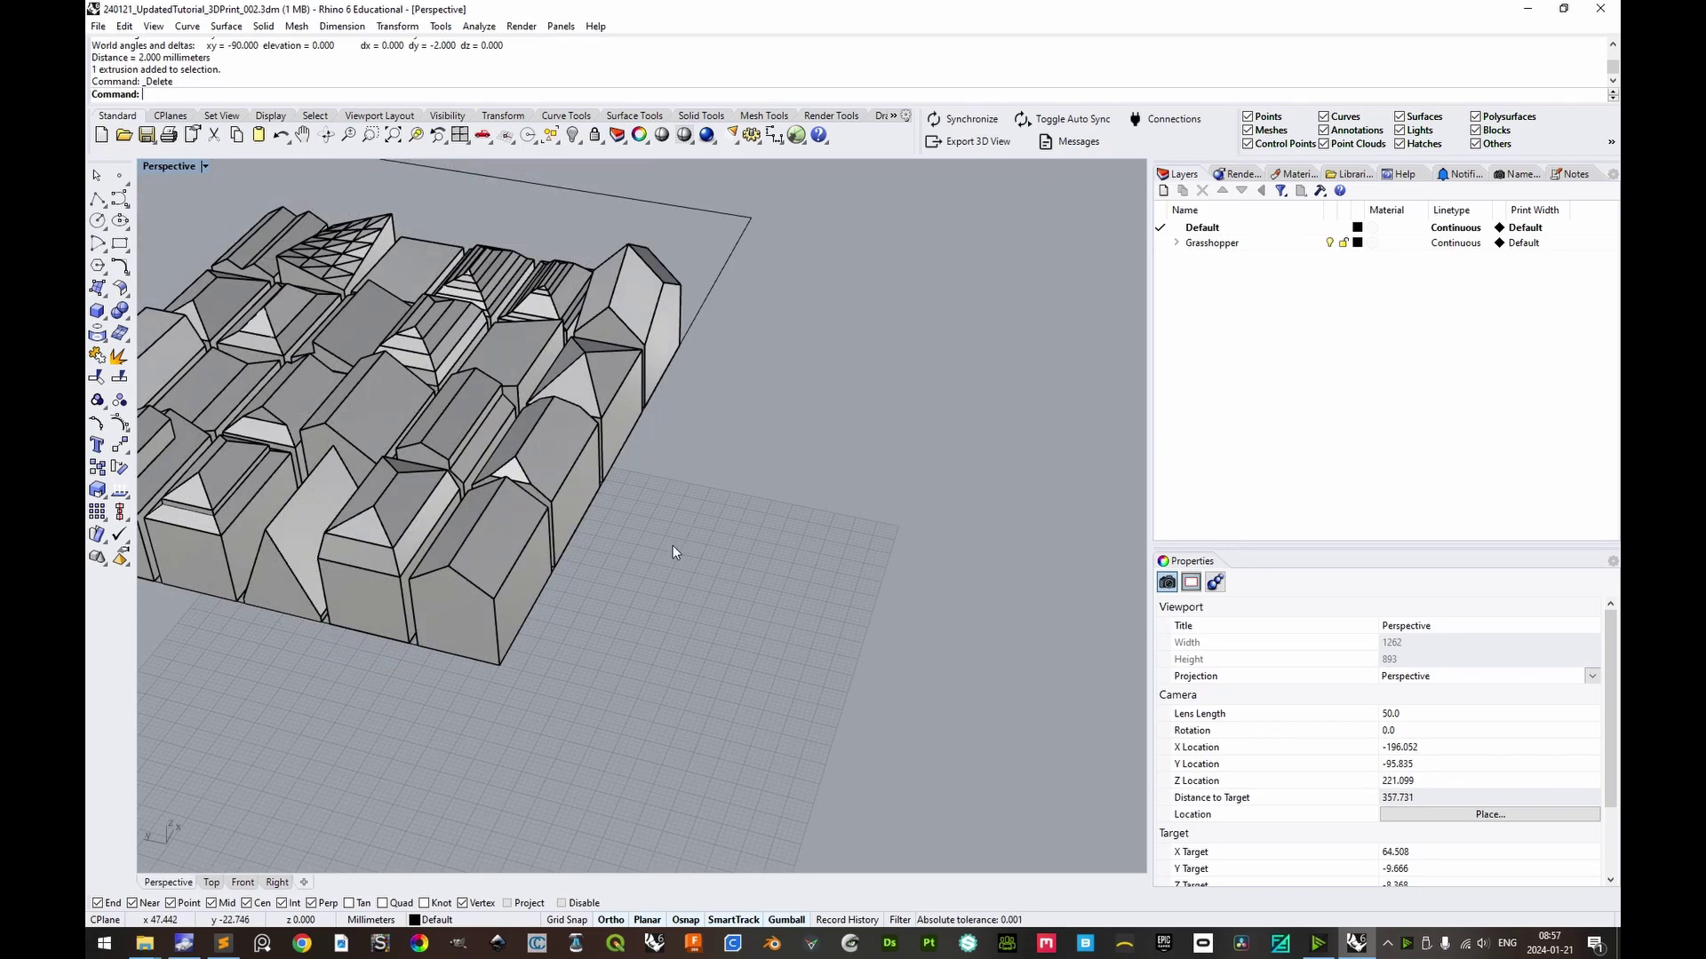
{"action": "type", "text": "Box"}
{"action": "key", "text": "Return"}
{"action": "left_click", "coordinate": [585, 645]}
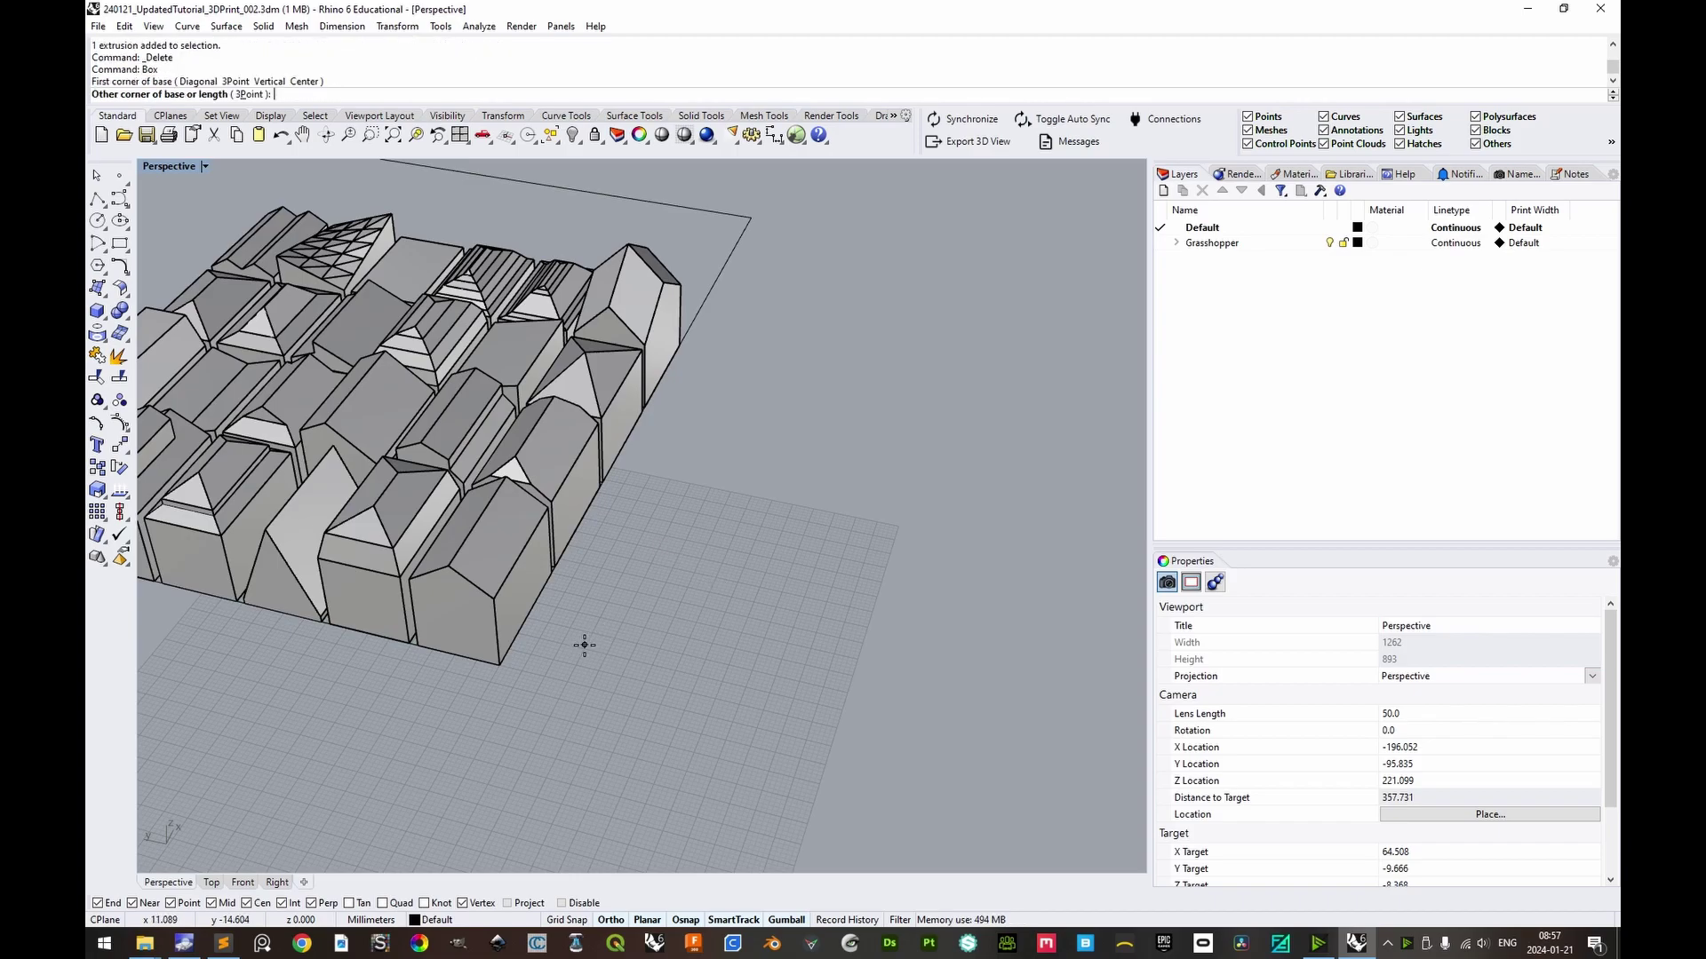
{"action": "type", "text": "120"}
{"action": "key", "text": "Return"}
{"action": "type", "text": "2"}
{"action": "key", "text": "Return"}
{"action": "type", "text": "8"}
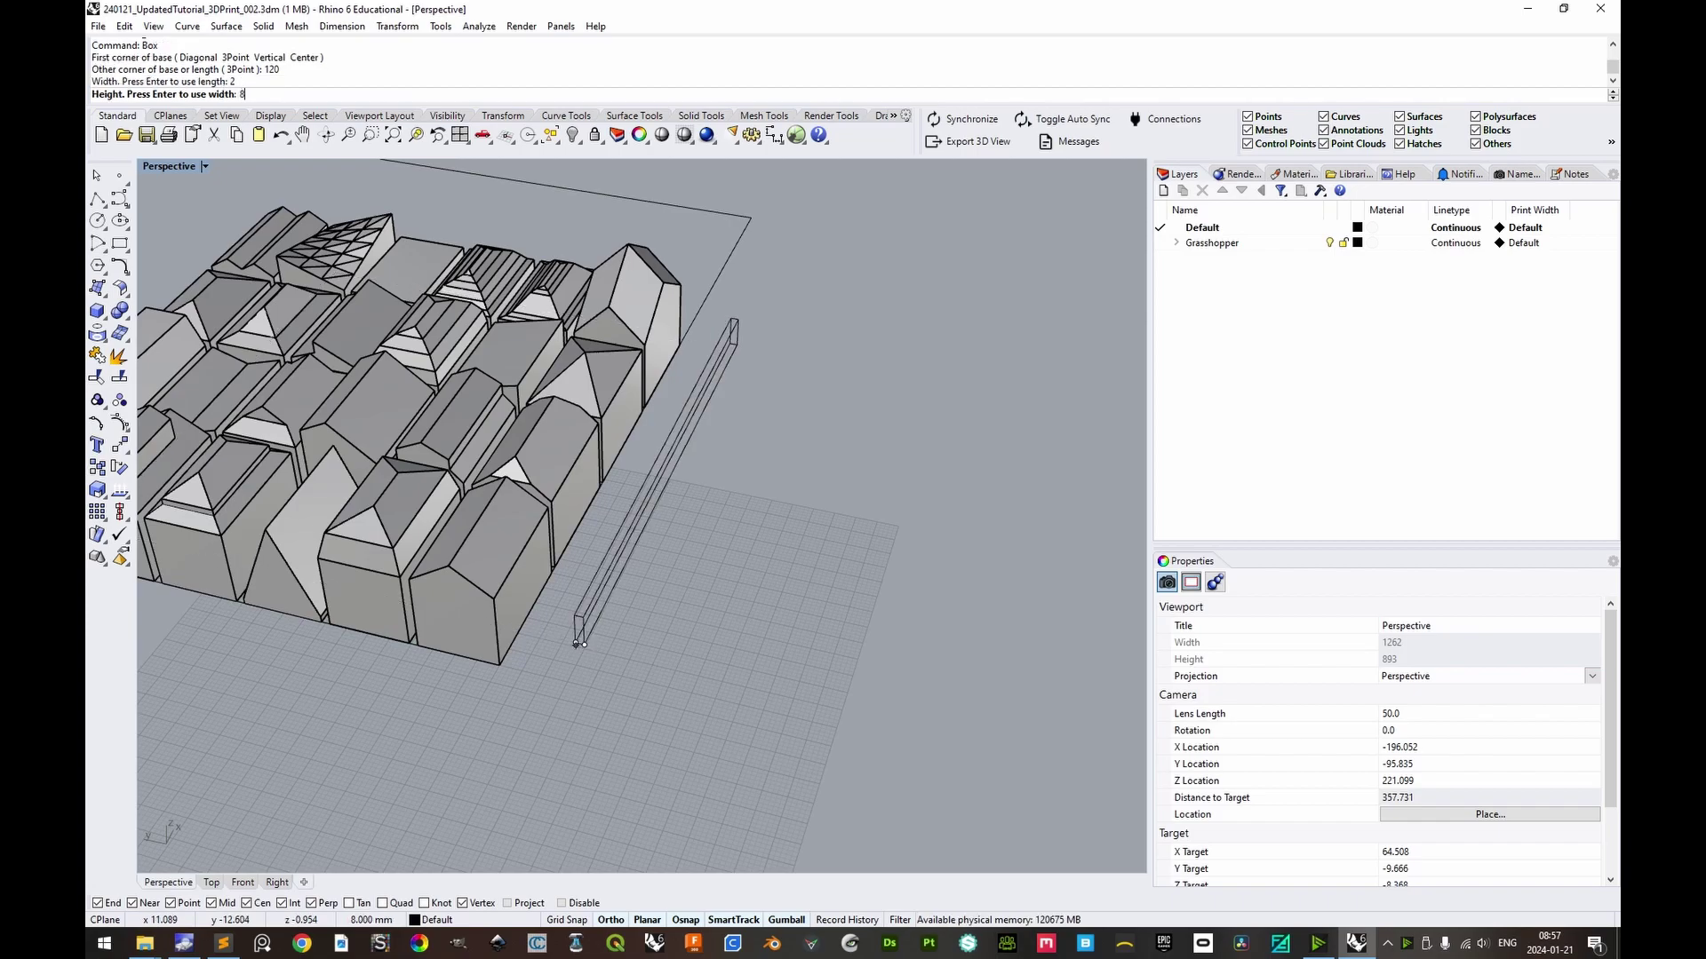
{"action": "key", "text": "Return"}
Measure the width of the thin box at its near end with the Distance command.
{"action": "type", "text": "D"}
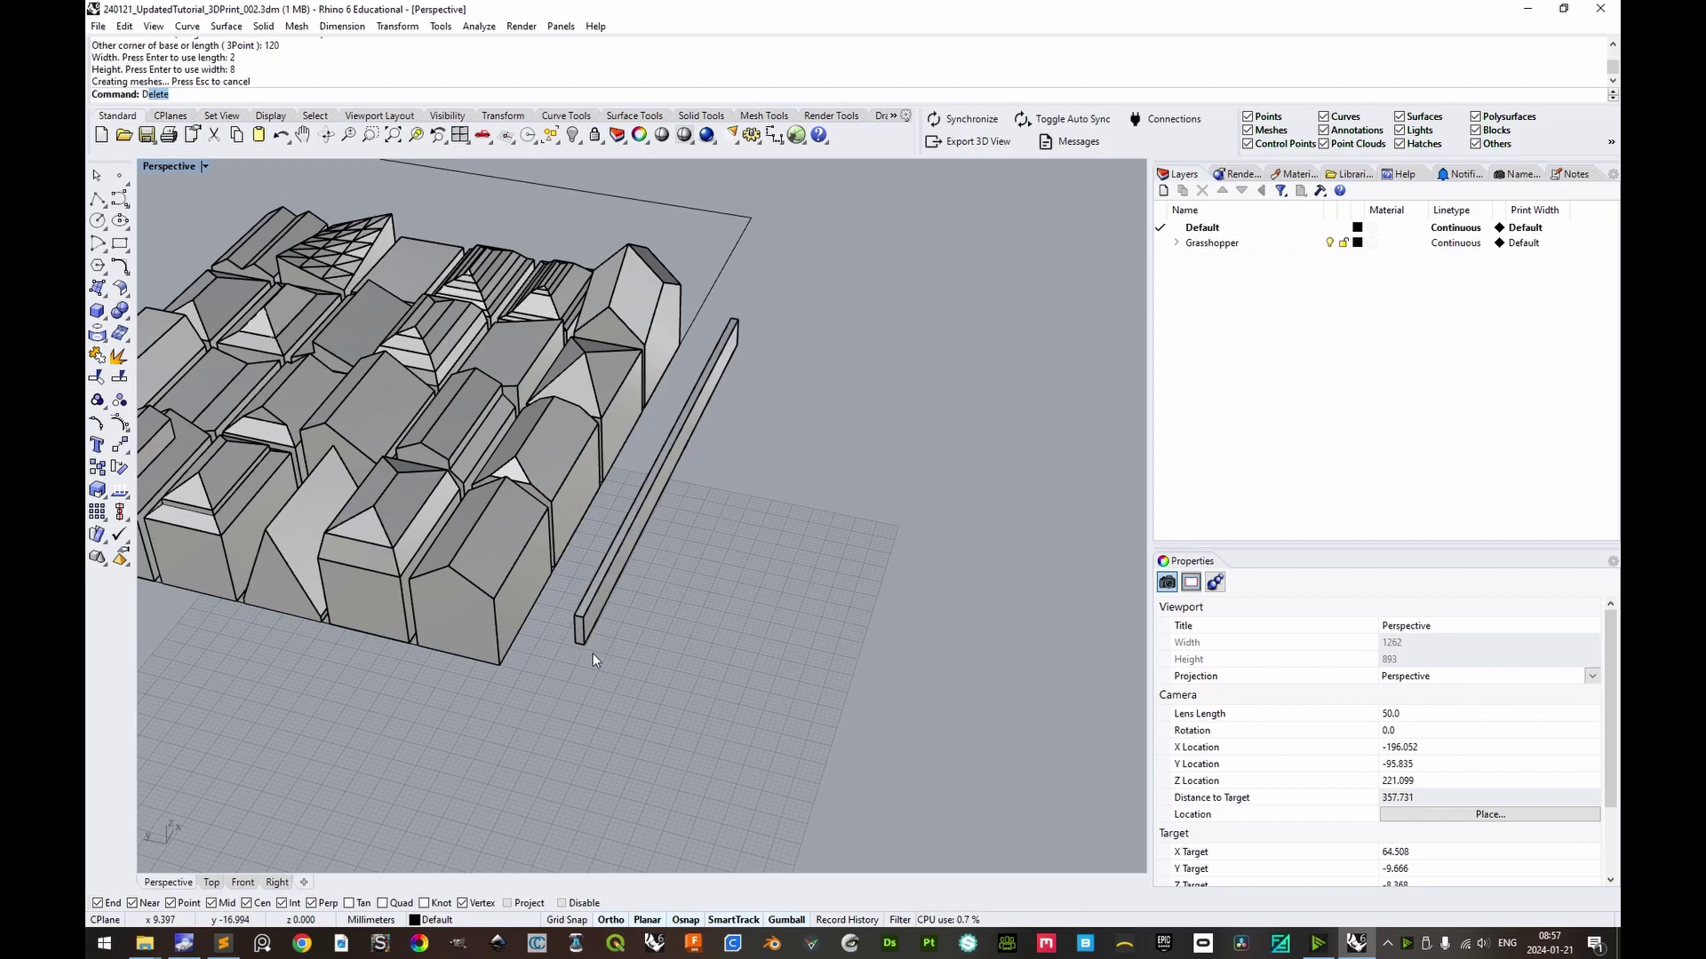
{"action": "type", "text": "is"}
{"action": "key", "text": "Return"}
{"action": "left_click", "coordinate": [591, 658]}
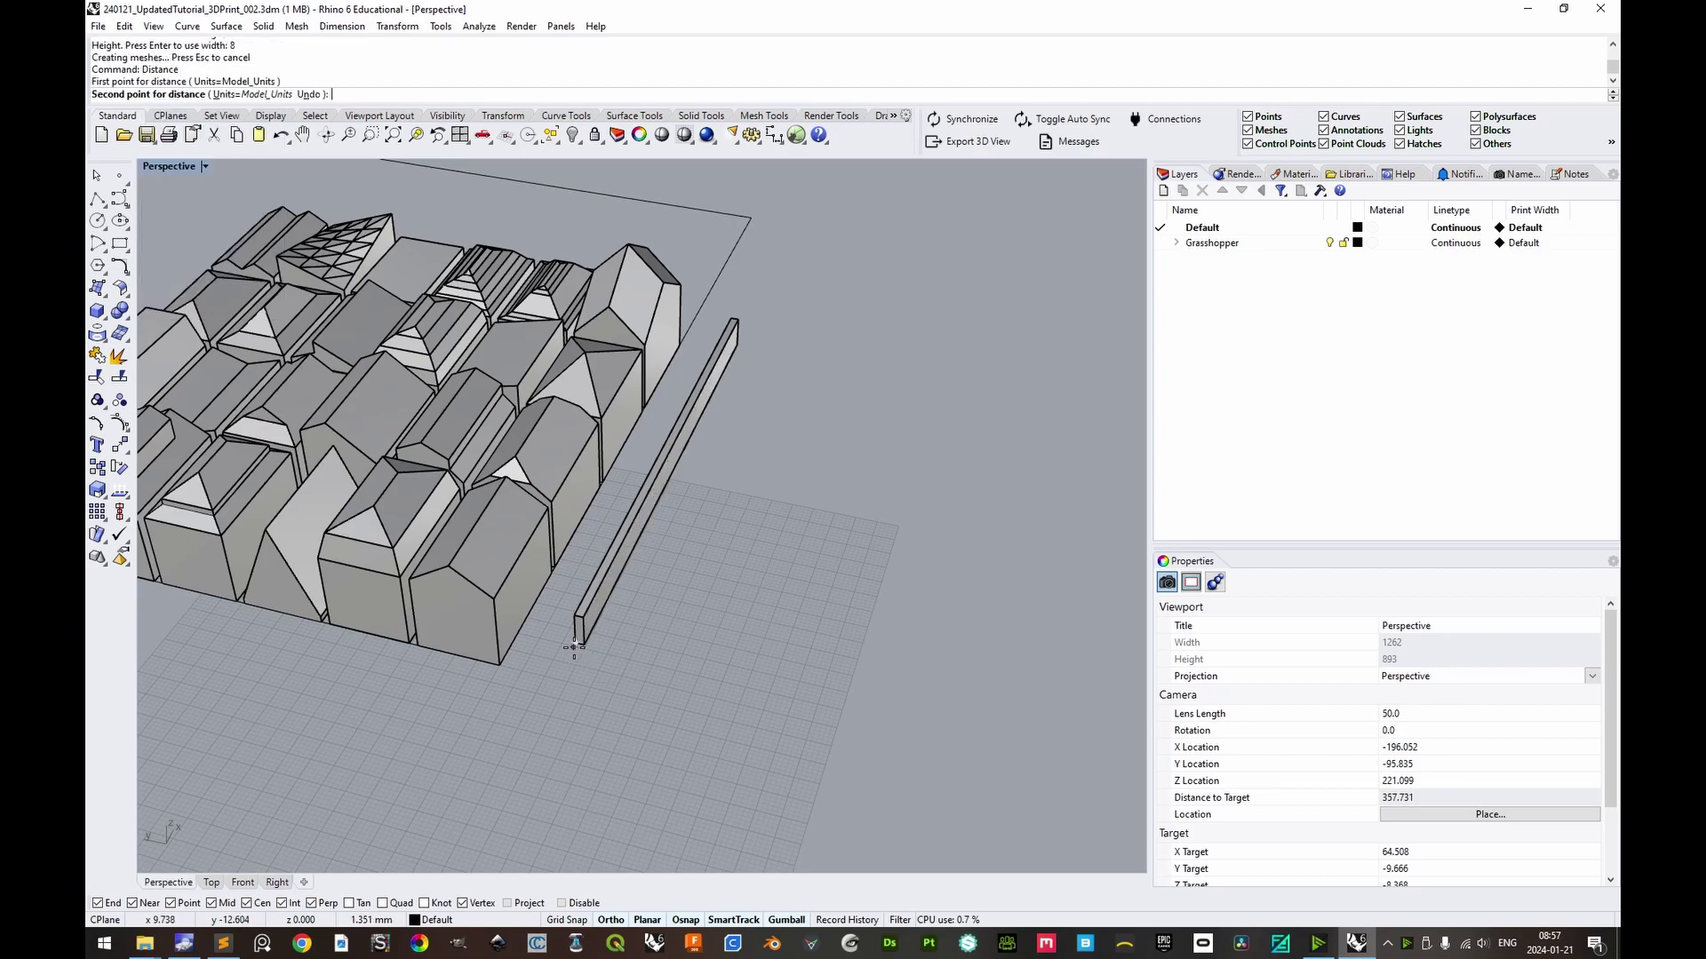
{"action": "left_click", "coordinate": [588, 656]}
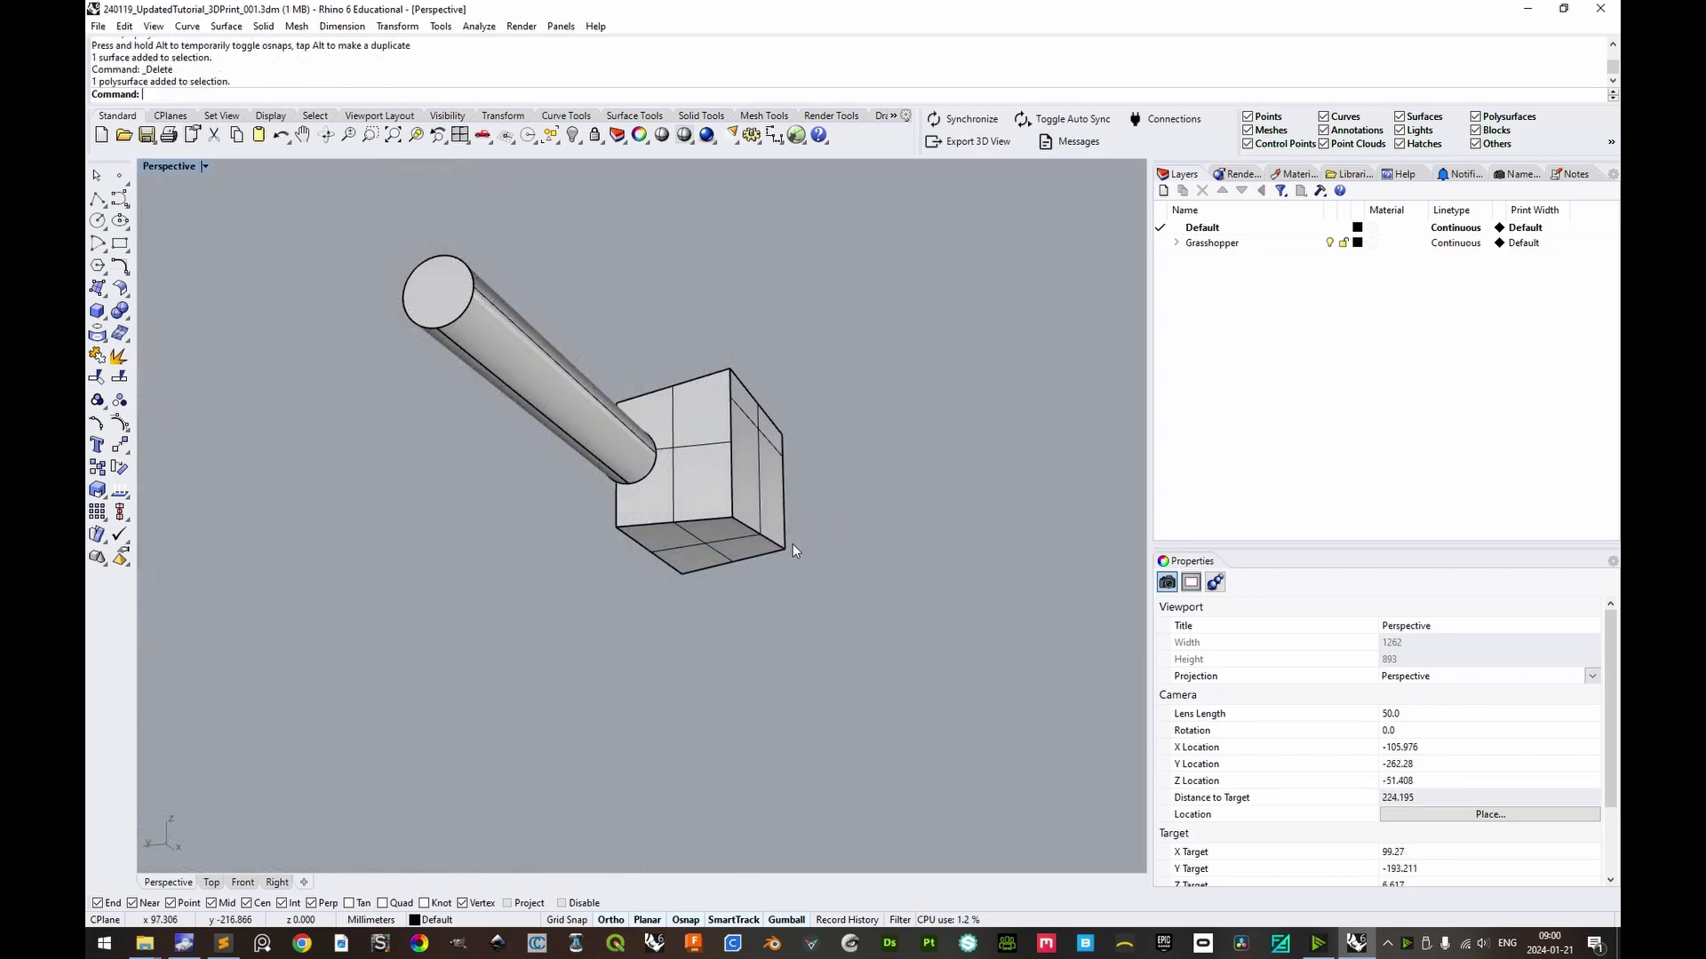
Turn on the cube's solid points and level its four bottom corner points vertically with the Gumball.
{"action": "left_click", "coordinate": [778, 537]}
{"action": "right_click_drag", "start_coordinate": [914, 561], "coordinate": [898, 561]}
{"action": "type", "text": "SolidPtOn"}
{"action": "key", "text": "Return"}
{"action": "left_click_drag", "start_coordinate": [541, 505], "coordinate": [866, 636]}
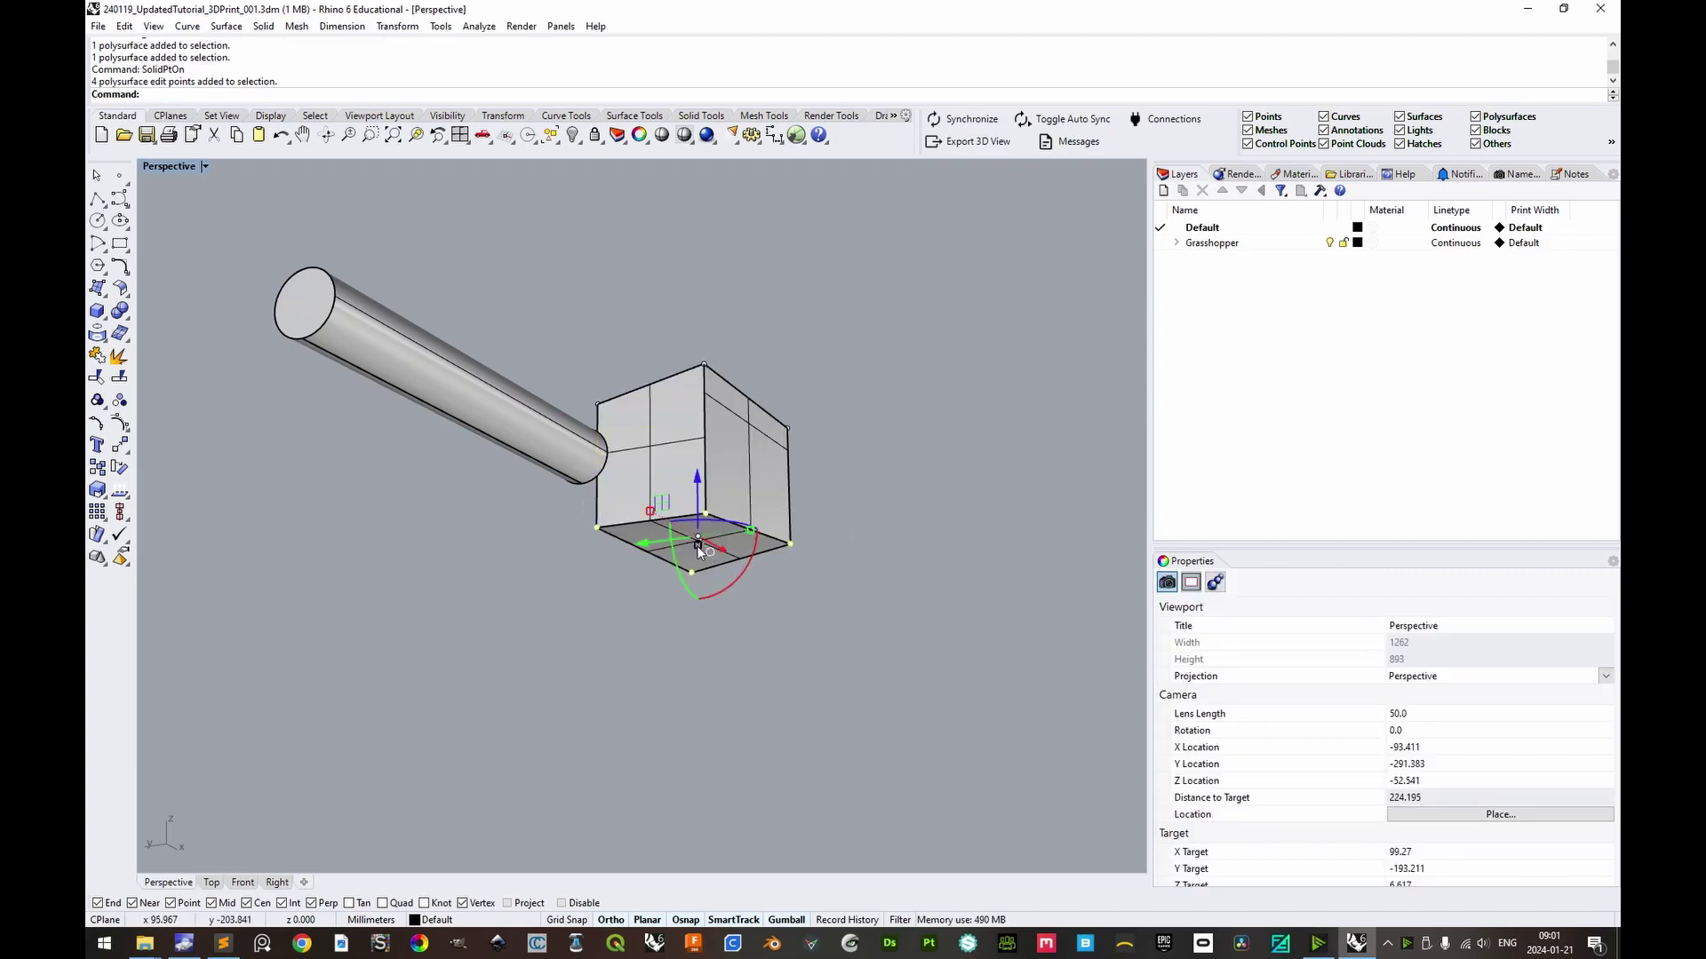
{"action": "left_click_drag", "start_coordinate": [698, 545], "coordinate": [699, 542]}
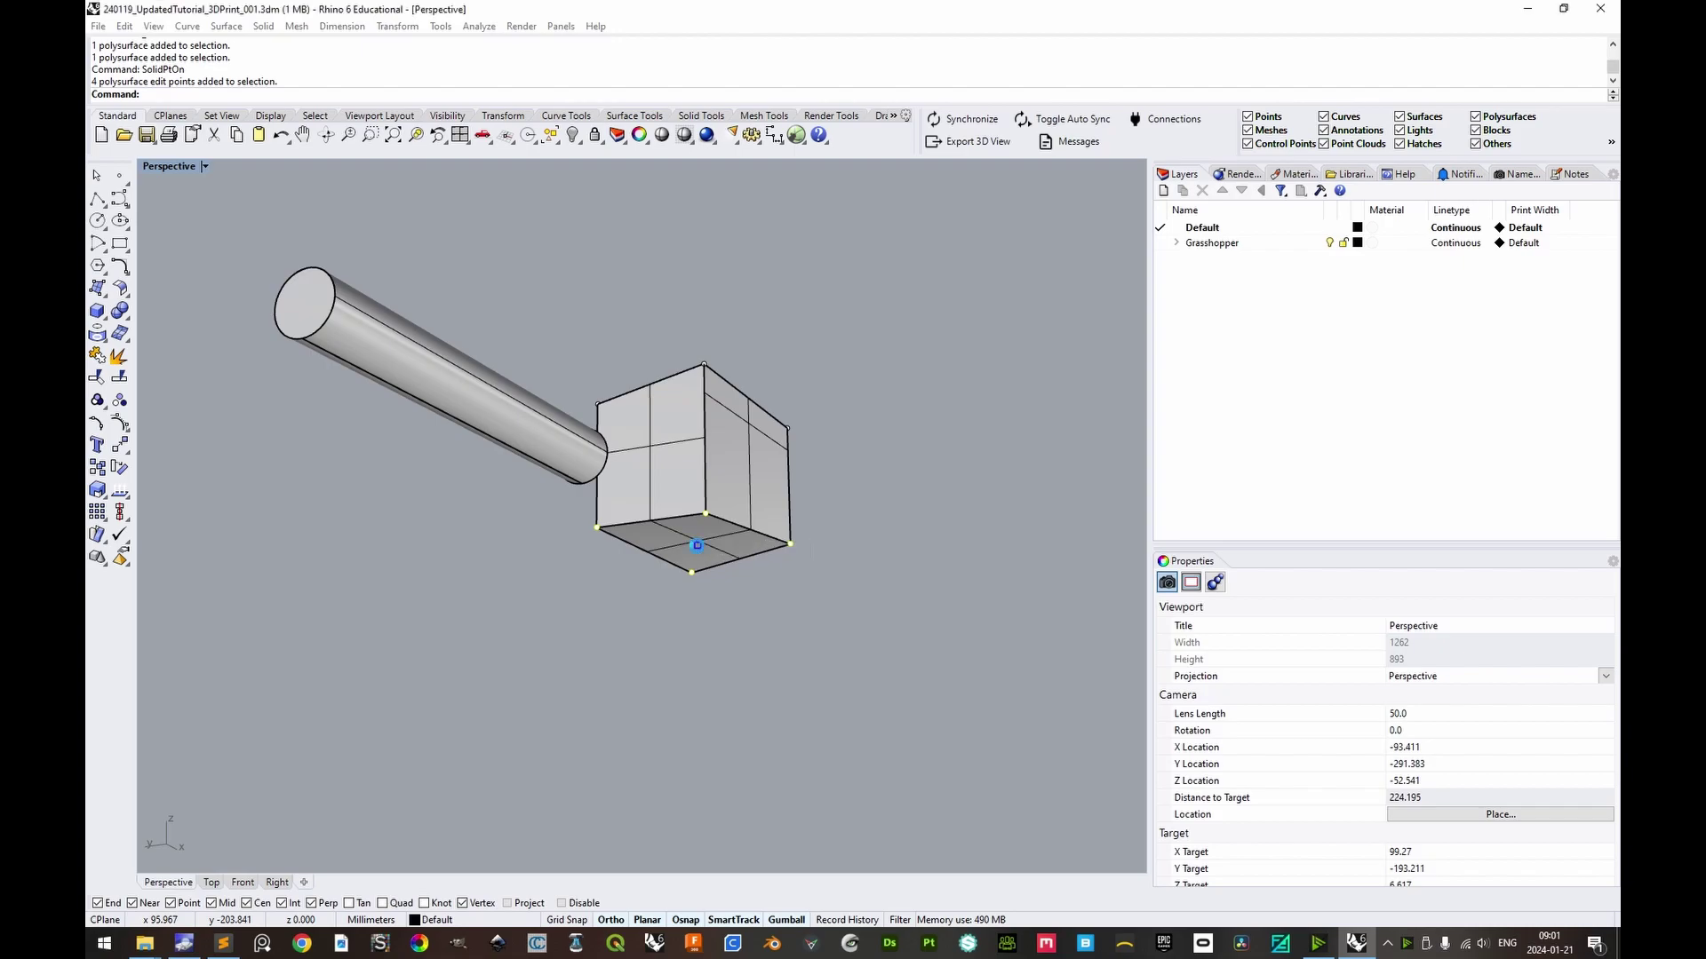
{"action": "left_click", "coordinate": [870, 512]}
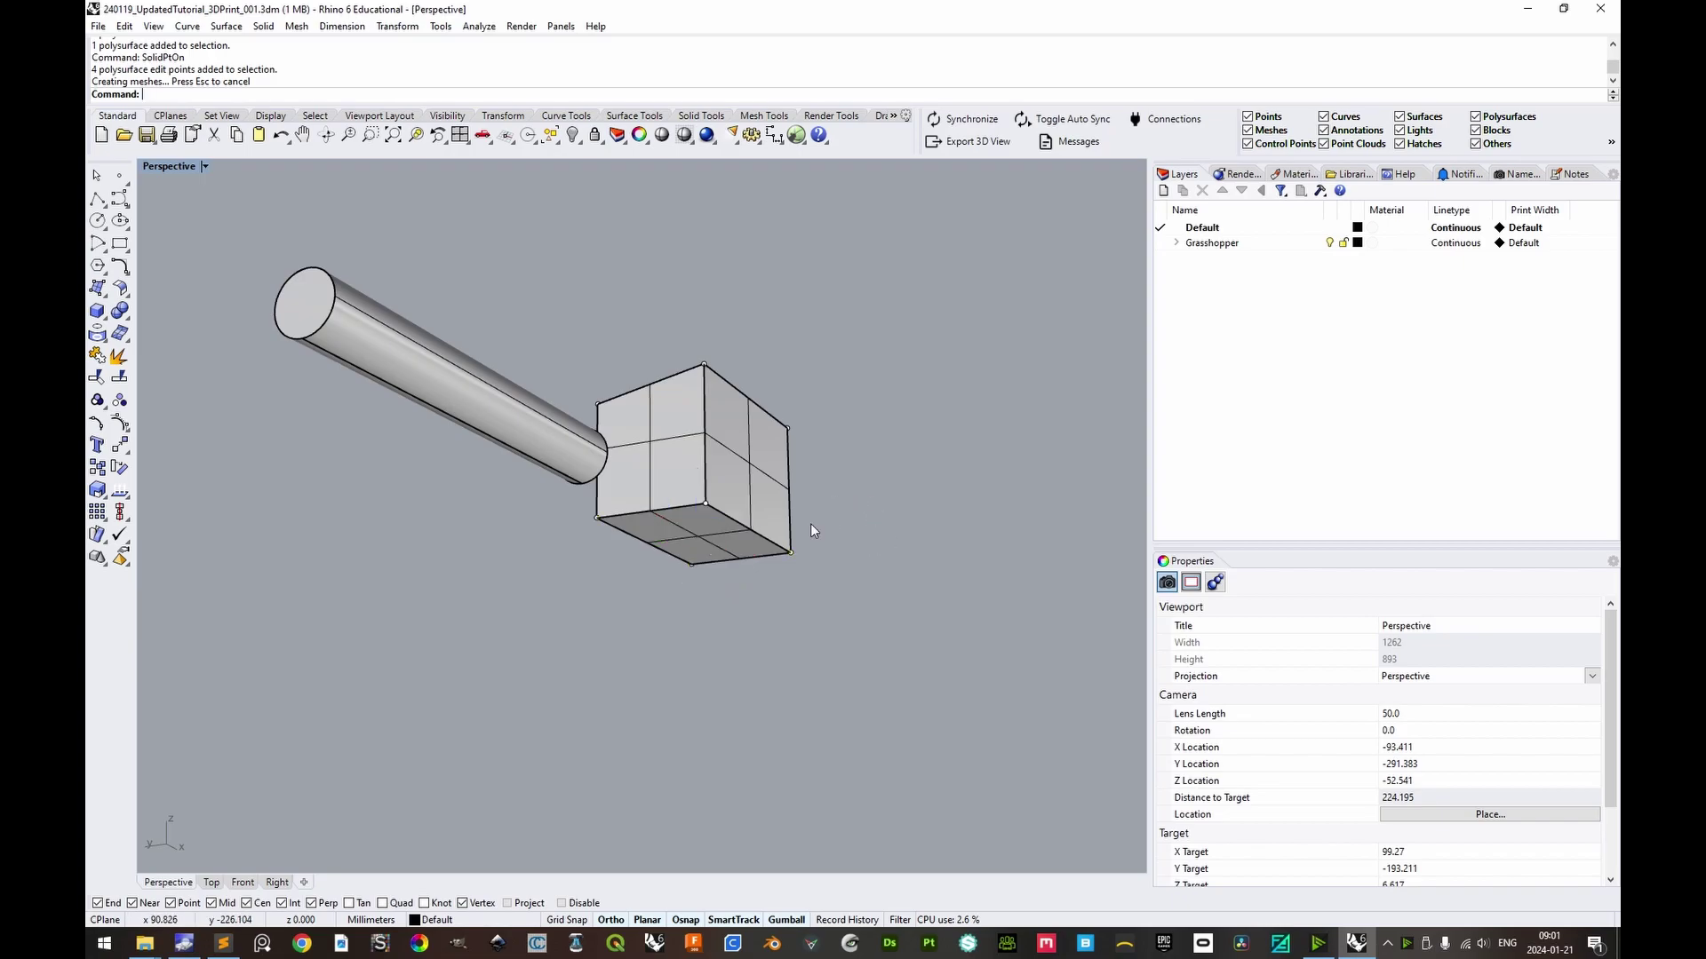
Select the slanted cylinder, undo the last Gumball transform and rotate the cylinder 90° so it stands upright.
{"action": "left_click", "coordinate": [471, 409]}
{"action": "key", "text": "ctrl+z"}
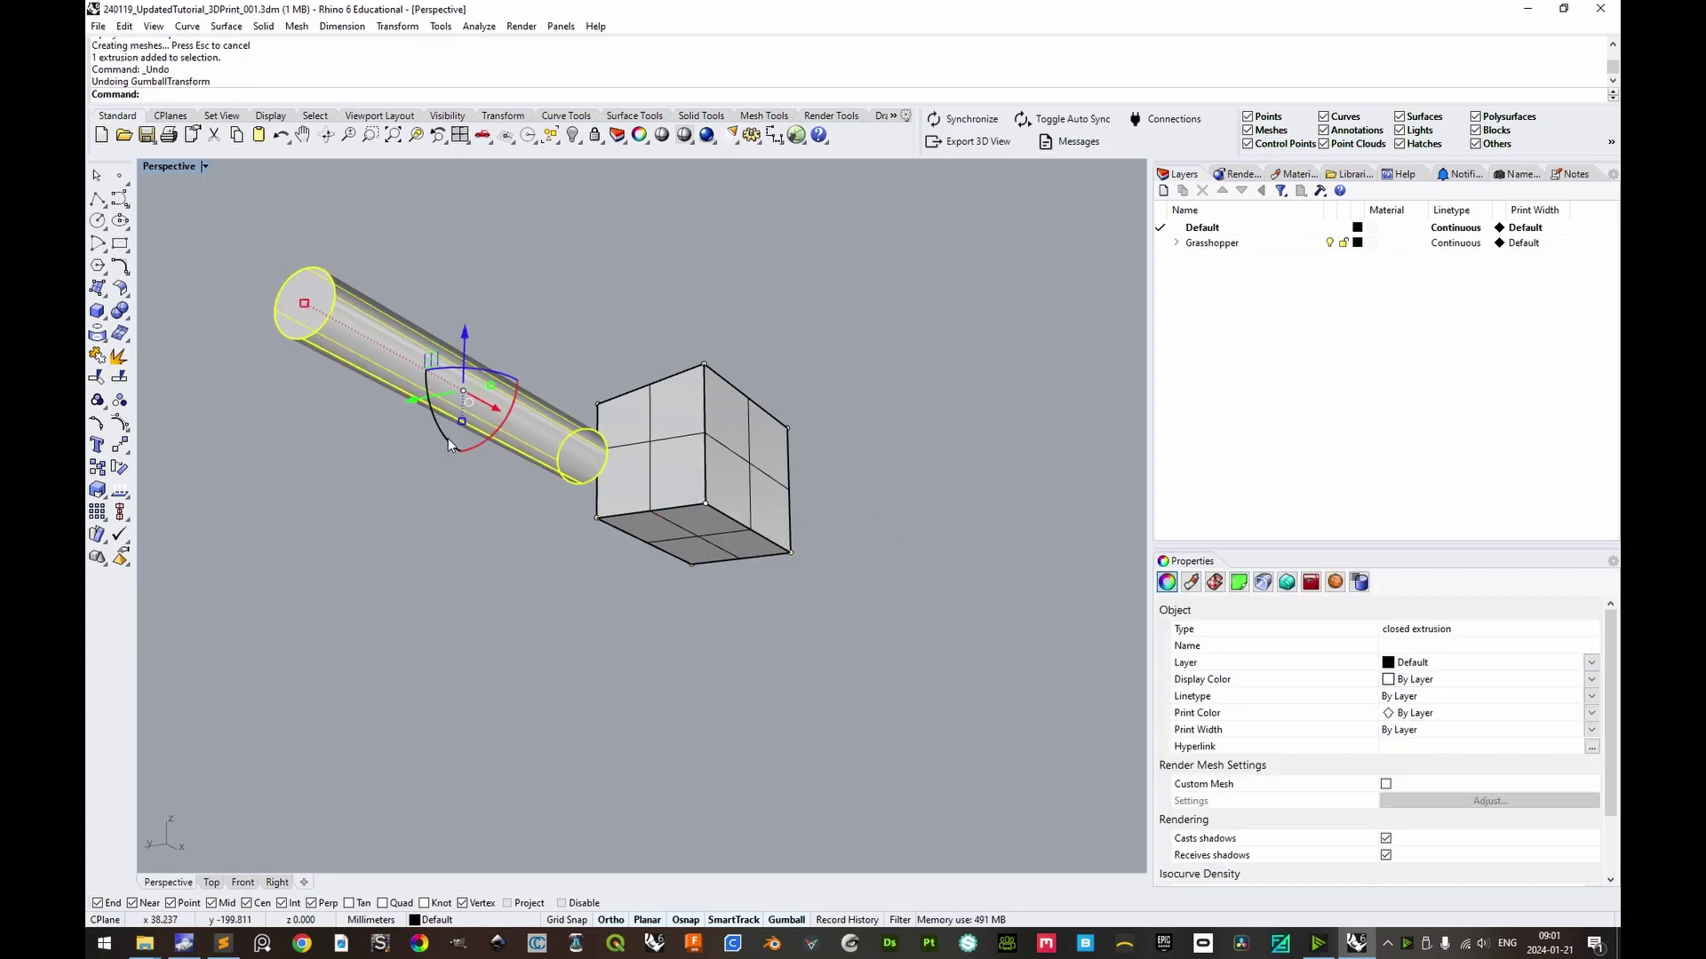
{"action": "left_click", "coordinate": [448, 438]}
{"action": "type", "text": "90"}
{"action": "key", "text": "Return"}
{"action": "right_click_drag", "start_coordinate": [519, 609], "coordinate": [491, 514]}
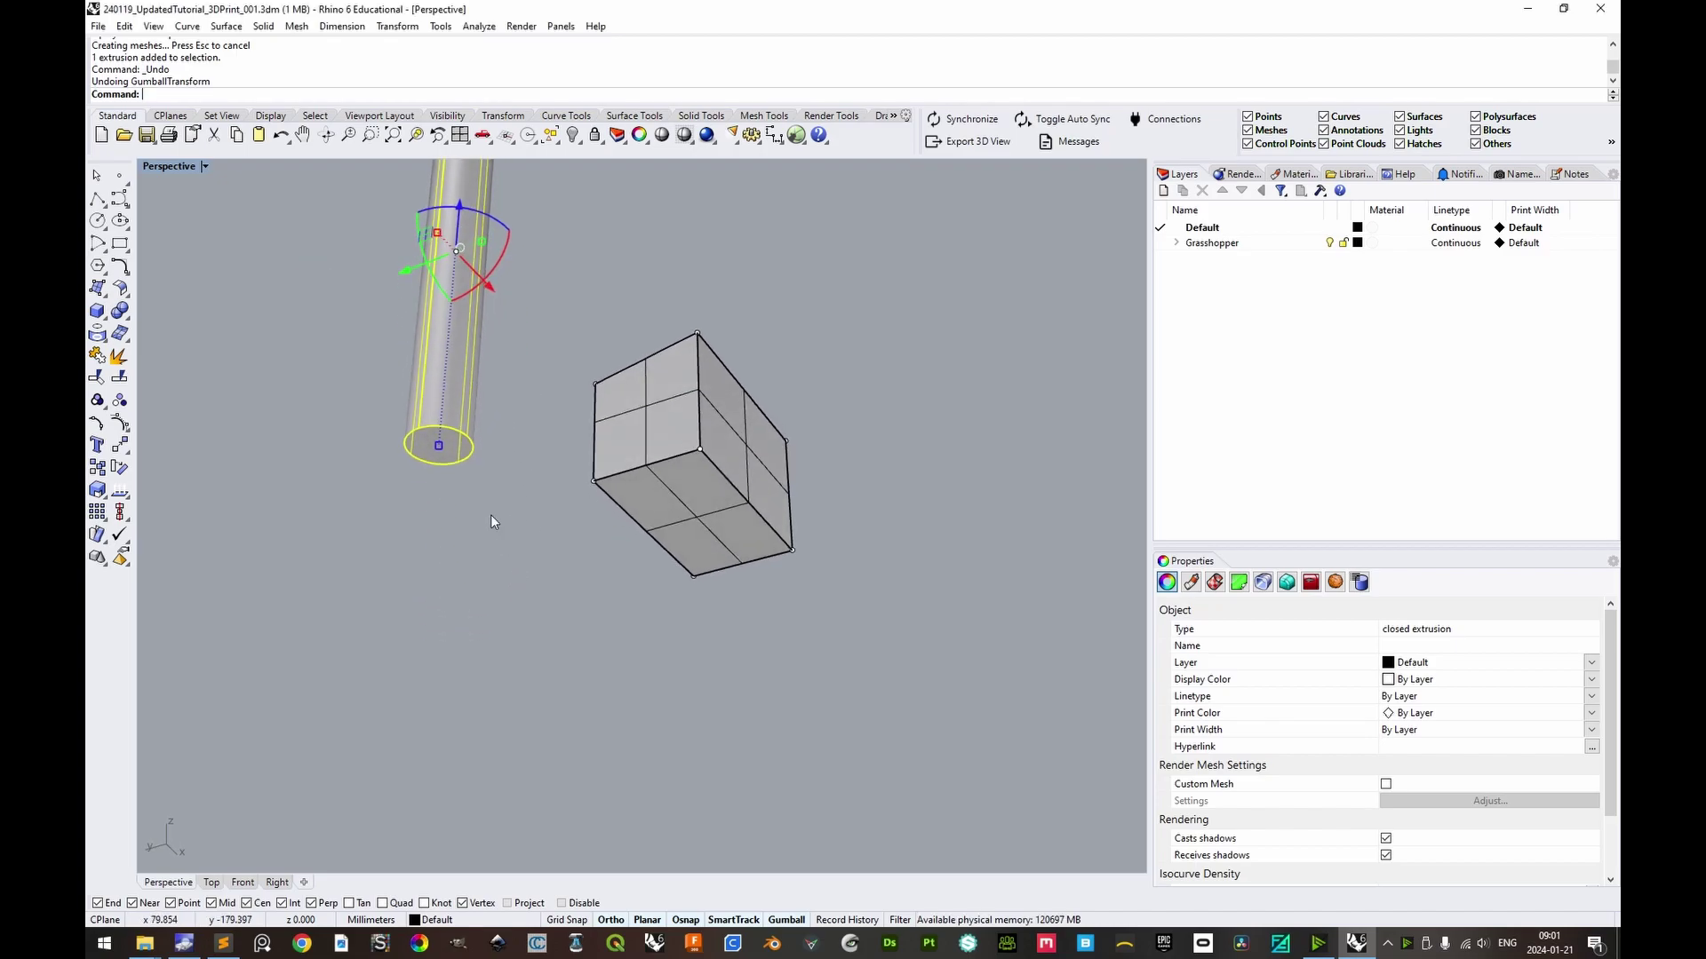
Move the upright cylinder vertically from its base edge to the level of the cube's lower corner.
{"action": "type", "text": "m"}
{"action": "key", "text": "Return"}
{"action": "type", "text": "v"}
{"action": "key", "text": "Return"}
{"action": "left_click", "coordinate": [465, 447]}
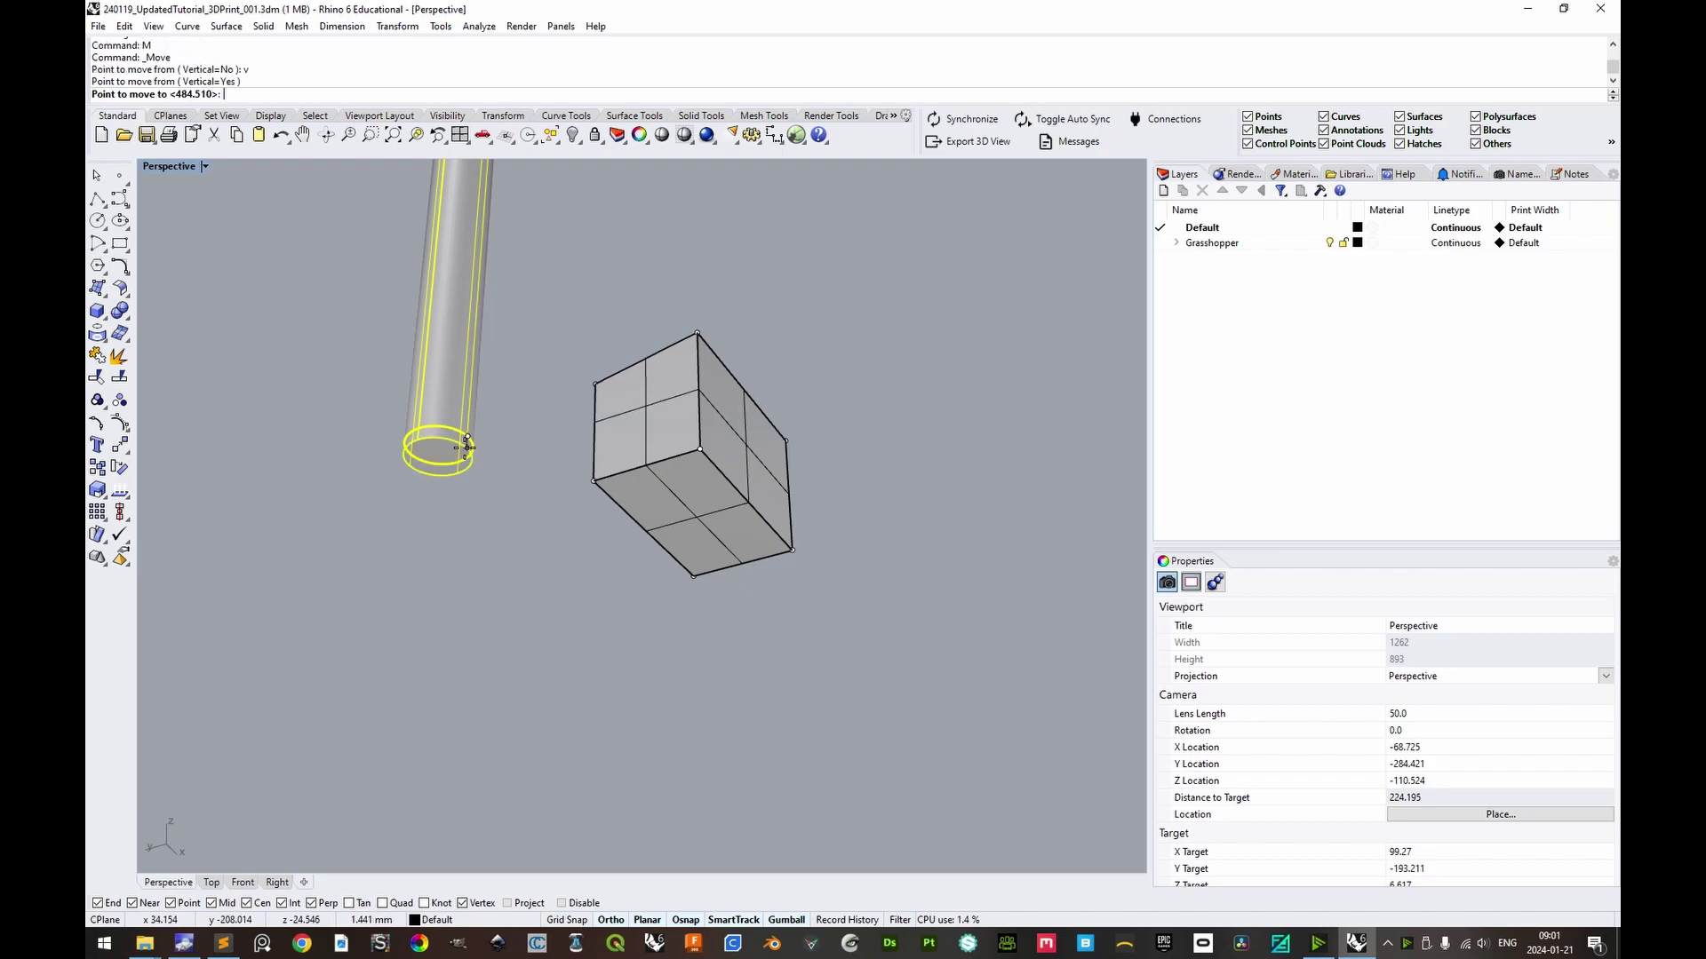
{"action": "left_click", "coordinate": [594, 481]}
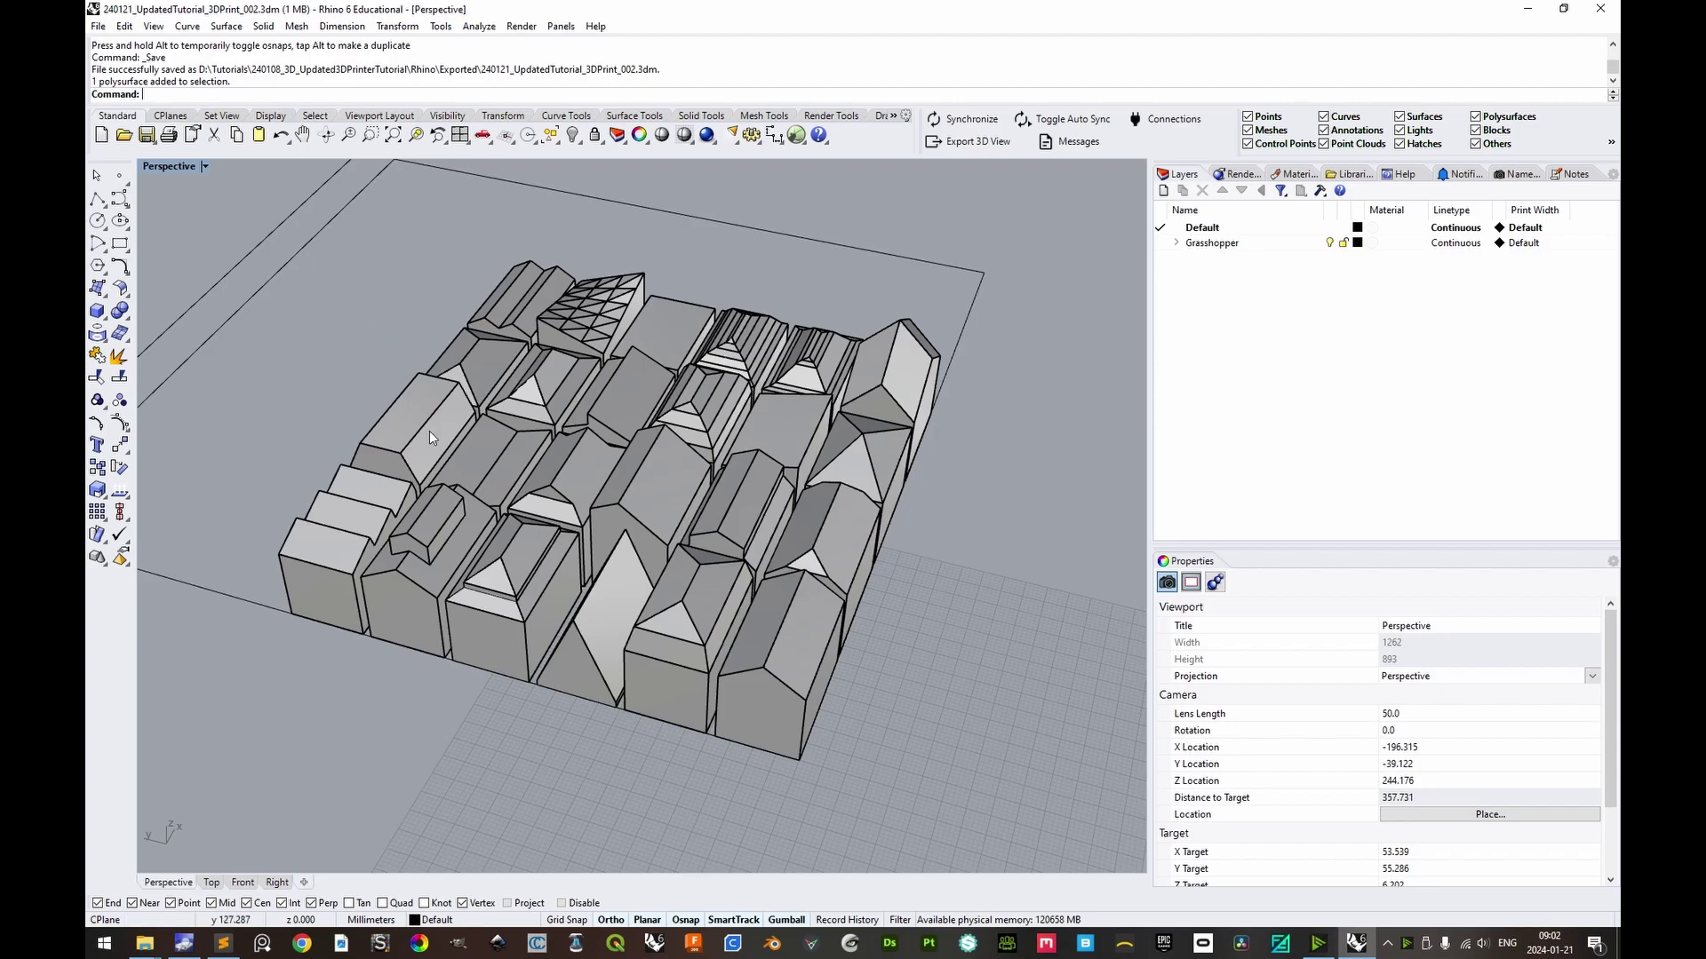
Create a solid world-aligned bounding box around all 24 houses.
{"action": "right_click_drag", "start_coordinate": [430, 430], "coordinate": [690, 407]}
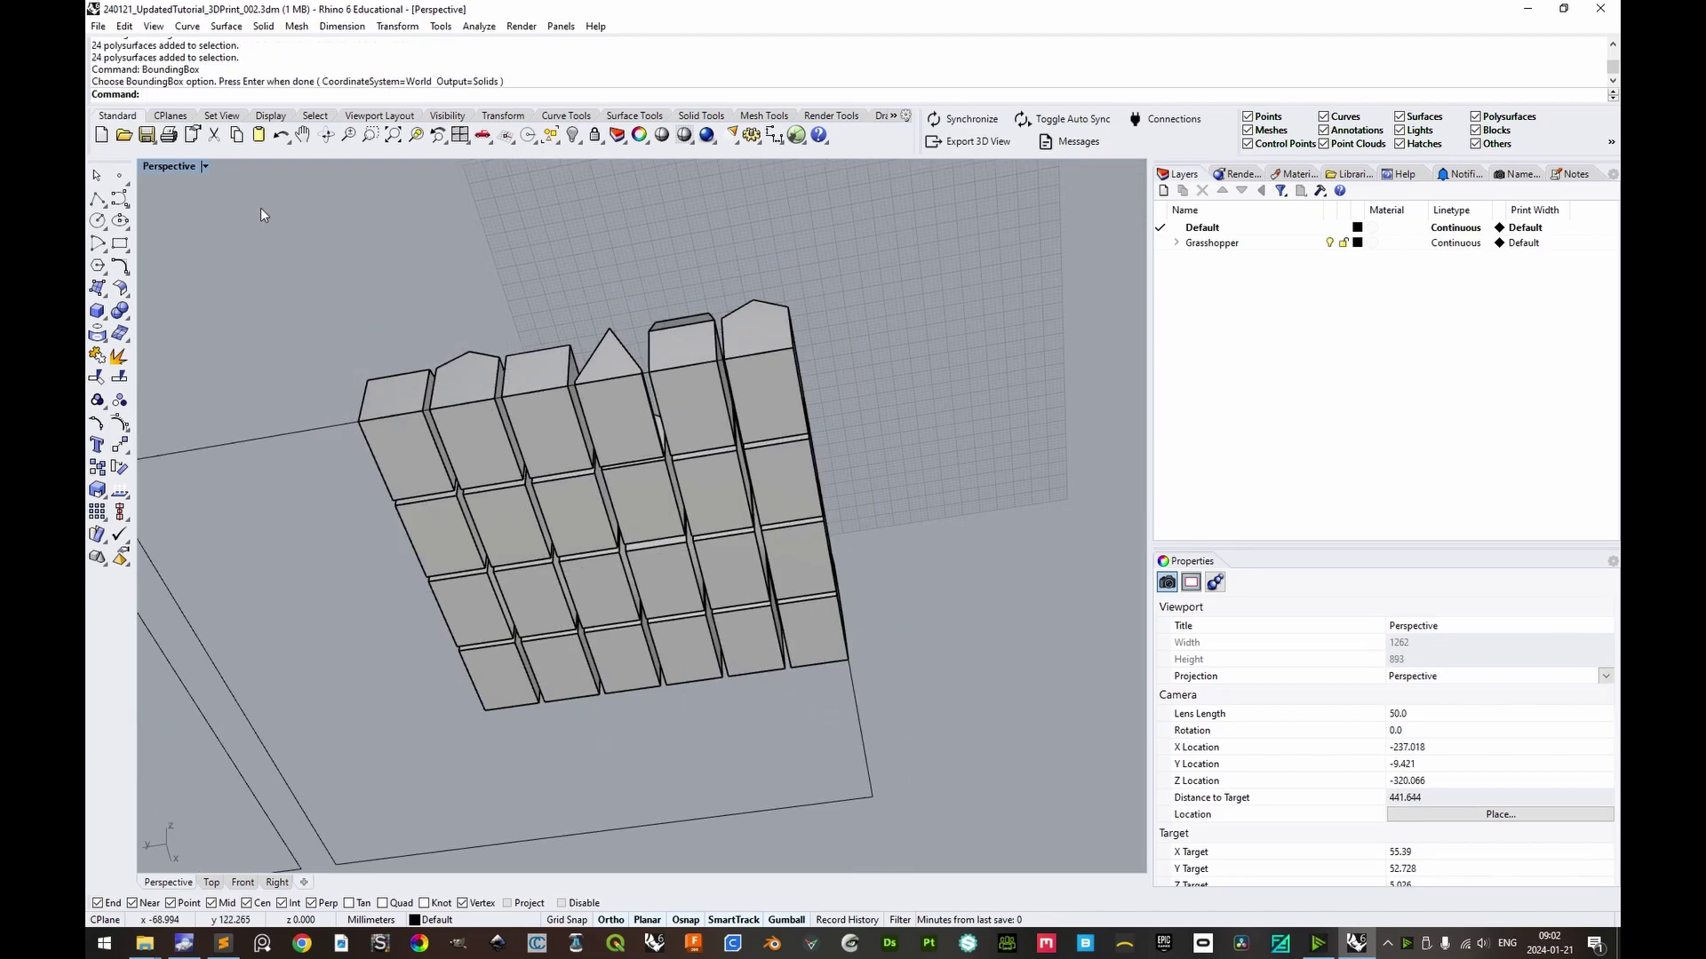
{"action": "left_click_drag", "start_coordinate": [259, 208], "coordinate": [945, 780]}
{"action": "type", "text": "BoundingBox"}
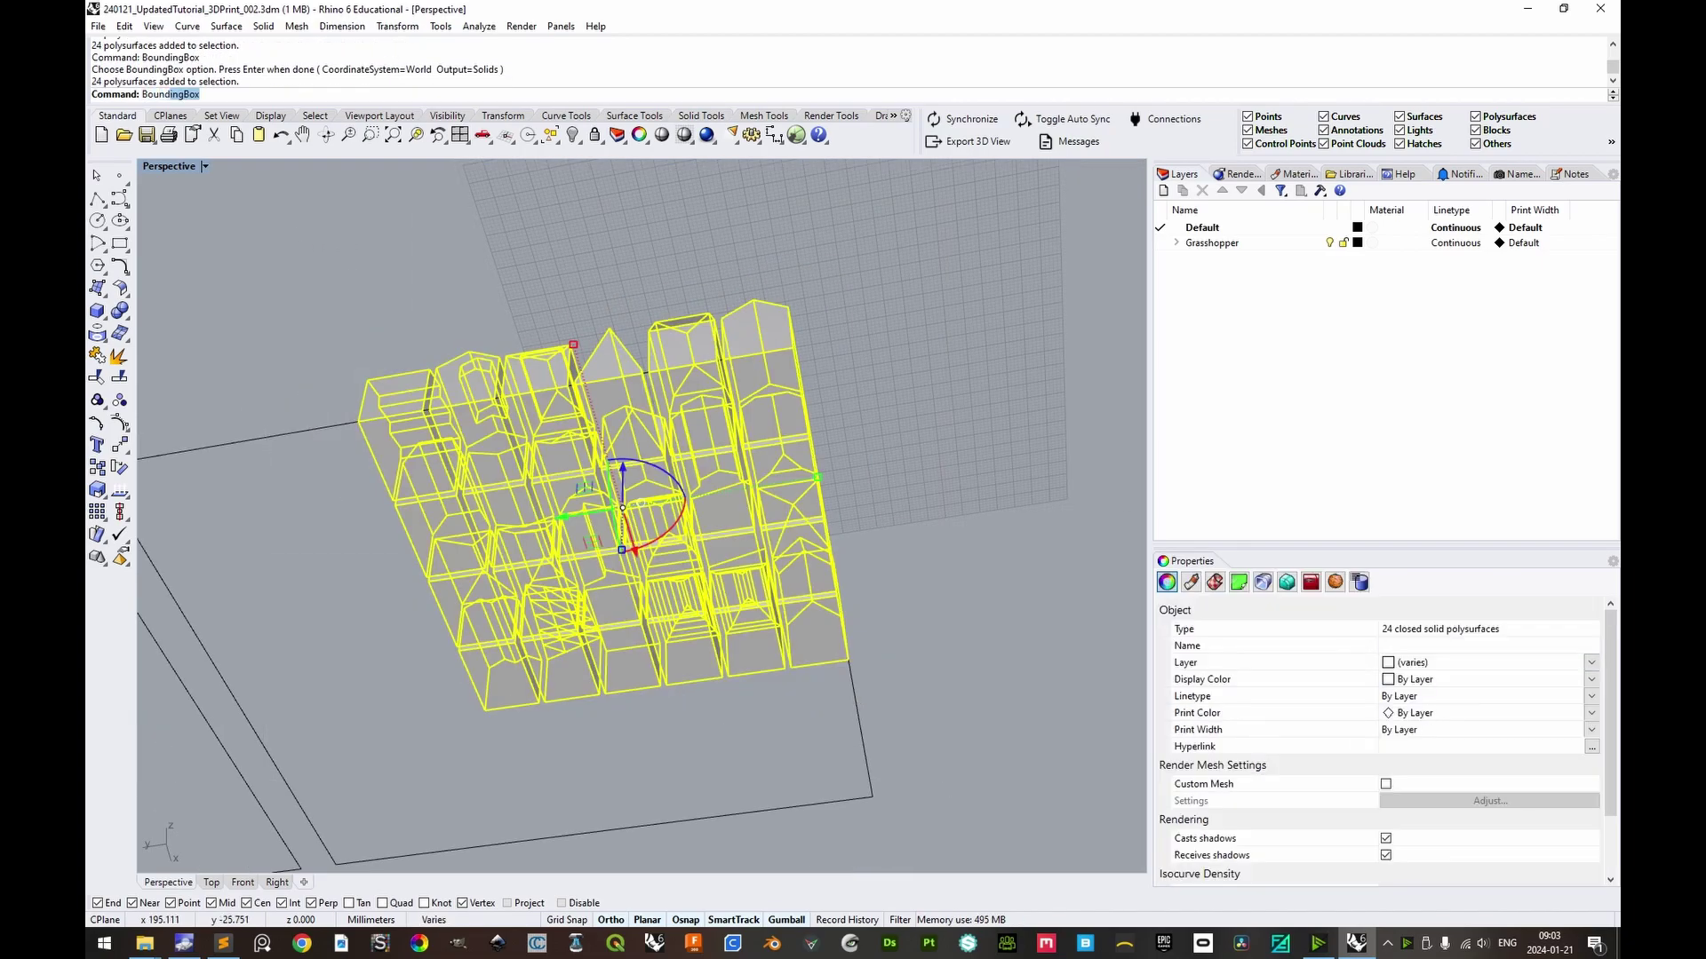
{"action": "key", "text": "Return"}
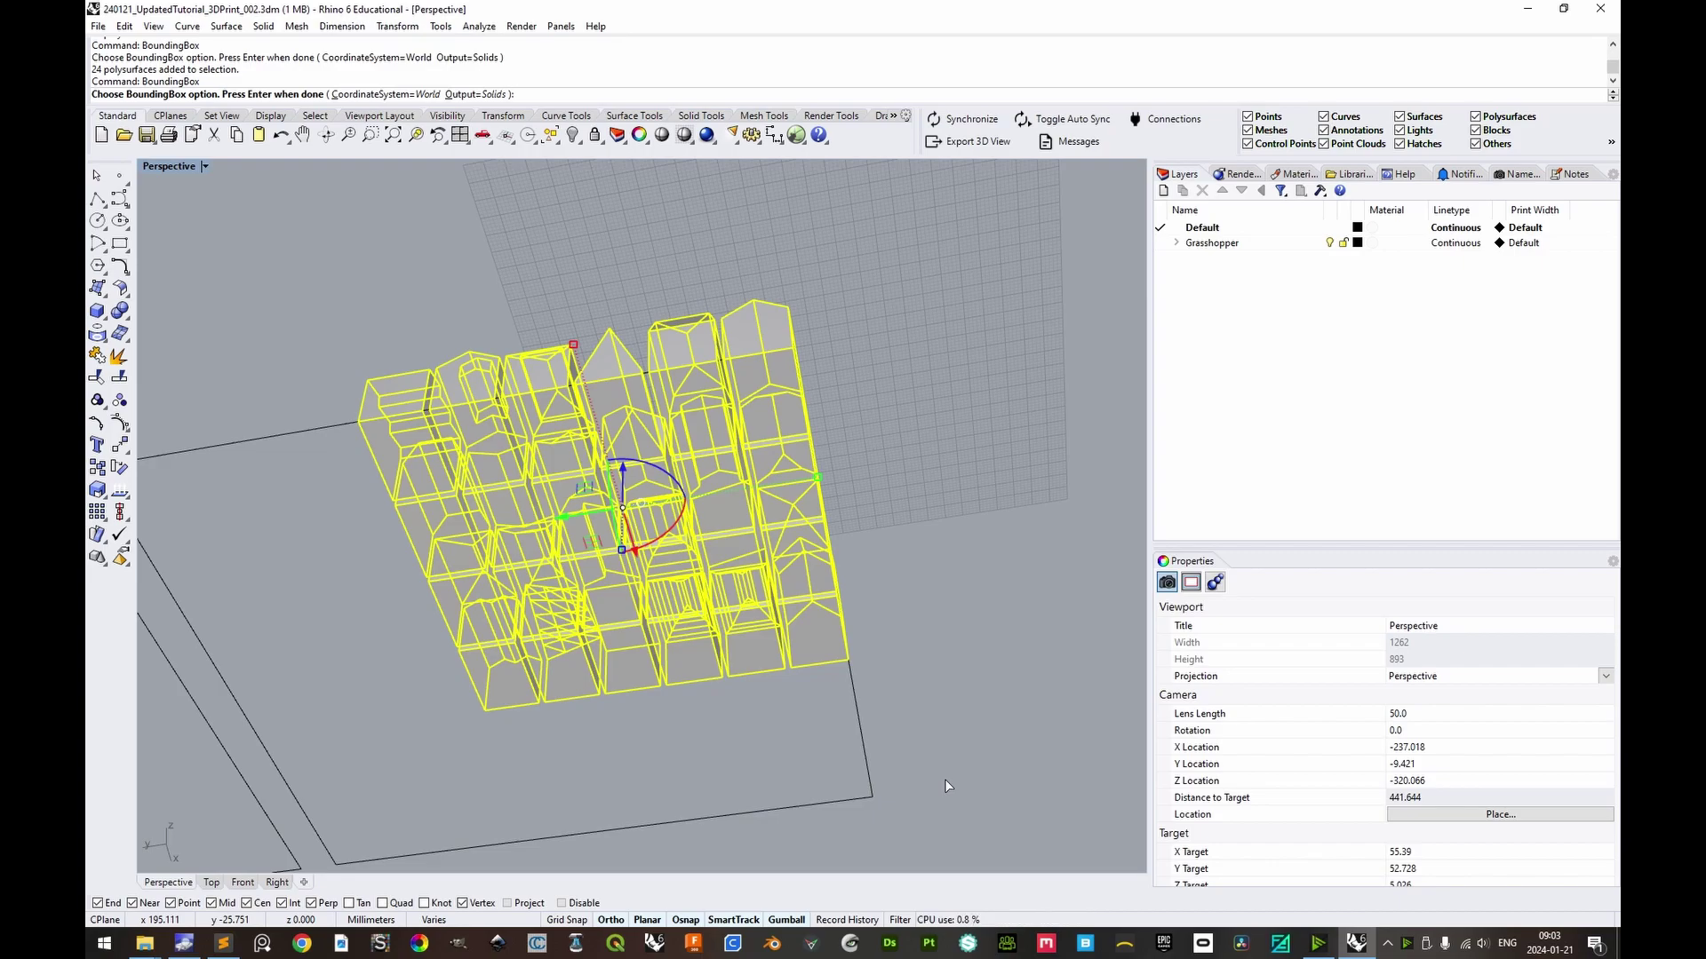
{"action": "key", "text": "Return"}
{"action": "key", "text": "Escape"}
Examine the underside of the bounding box for house bases that are not flush, and undo the box.
{"action": "right_click_drag", "start_coordinate": [935, 540], "coordinate": [953, 454]}
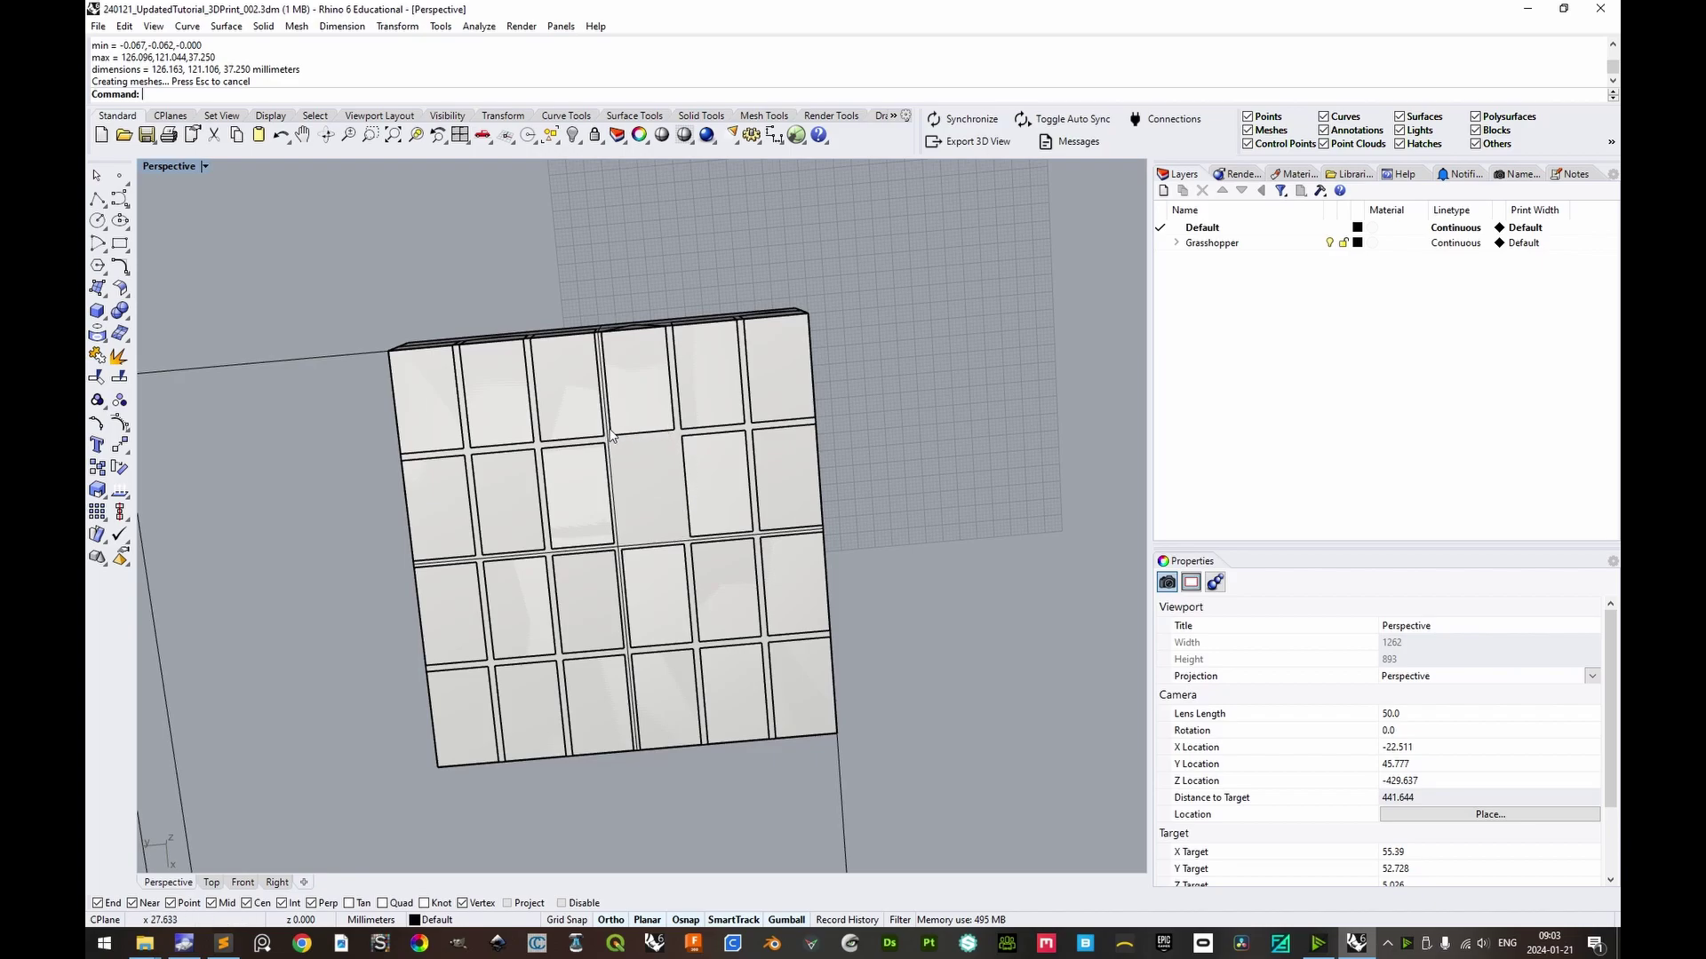
{"action": "scroll", "coordinate": [730, 502], "scroll_direction": "up", "scroll_amount": 8}
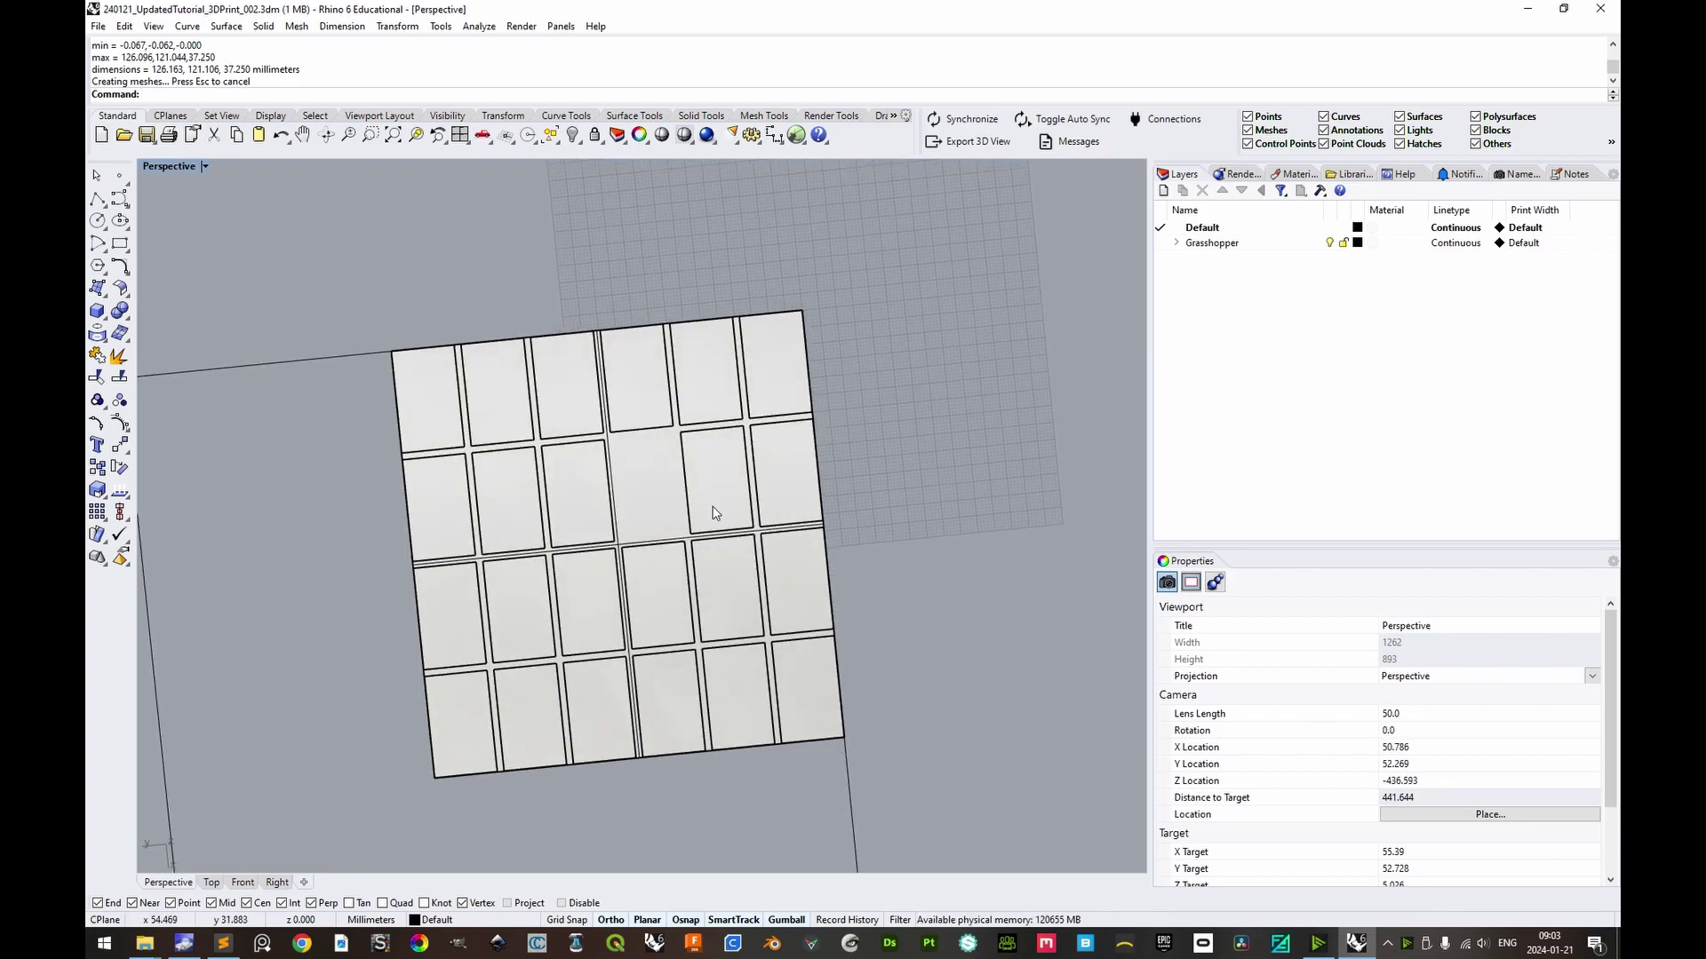
{"action": "scroll", "coordinate": [699, 446], "scroll_direction": "up", "scroll_amount": 2}
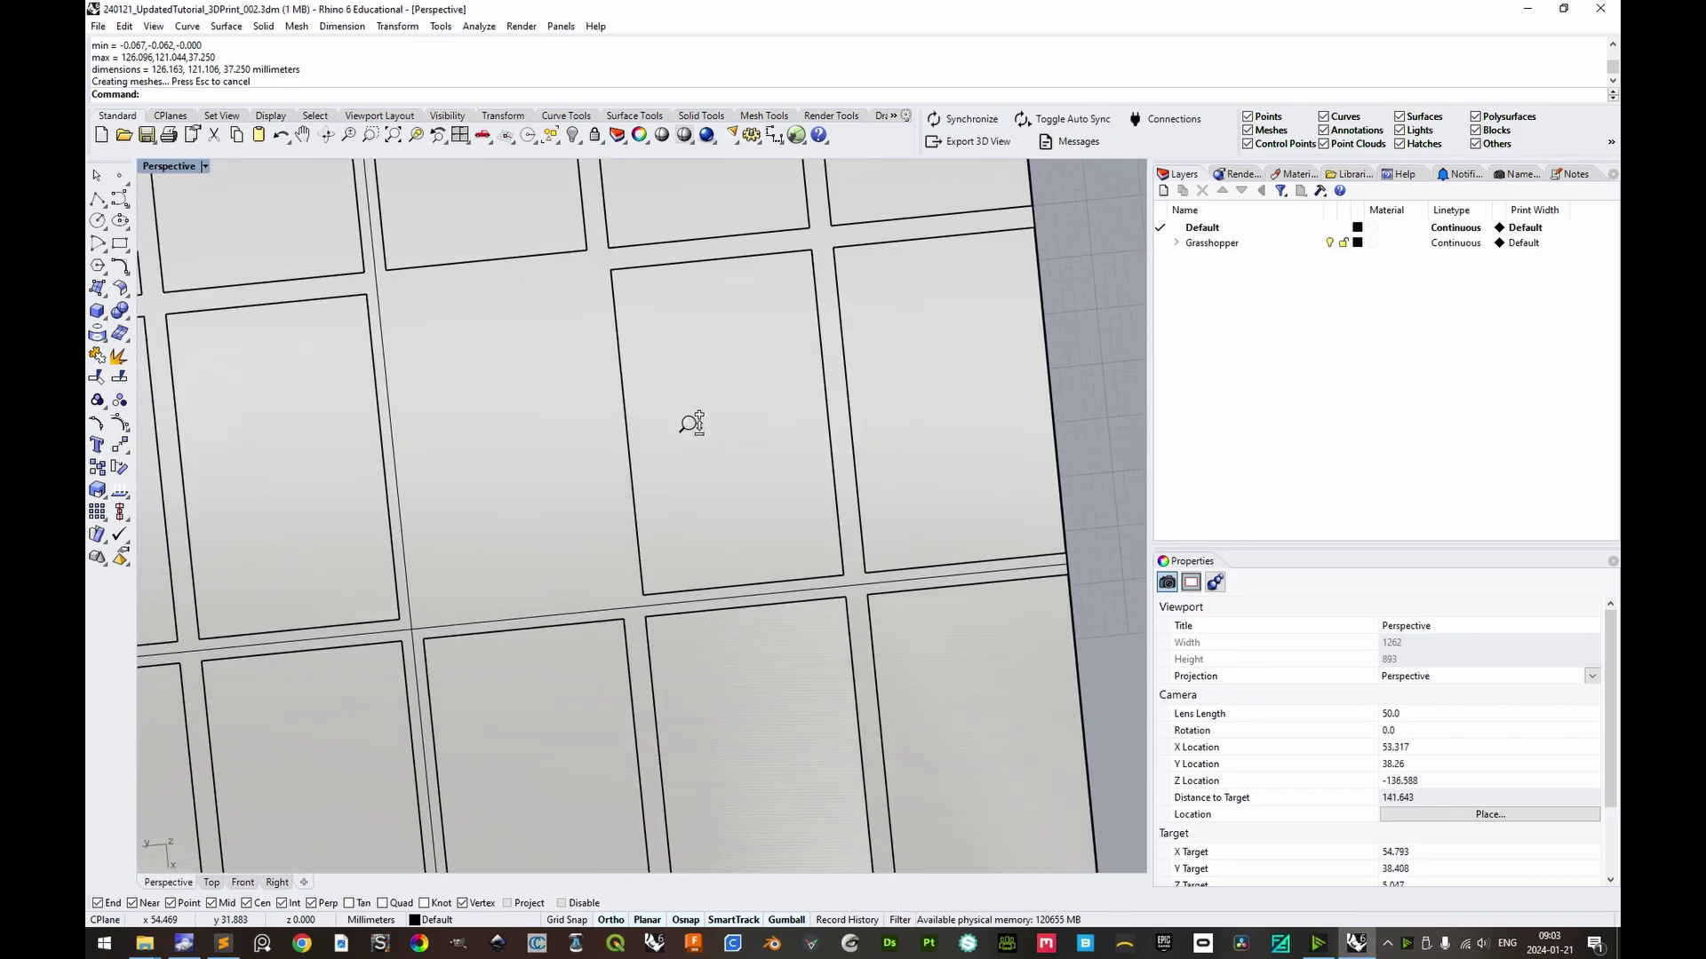
{"action": "scroll", "coordinate": [691, 446], "scroll_direction": "up", "scroll_amount": 4}
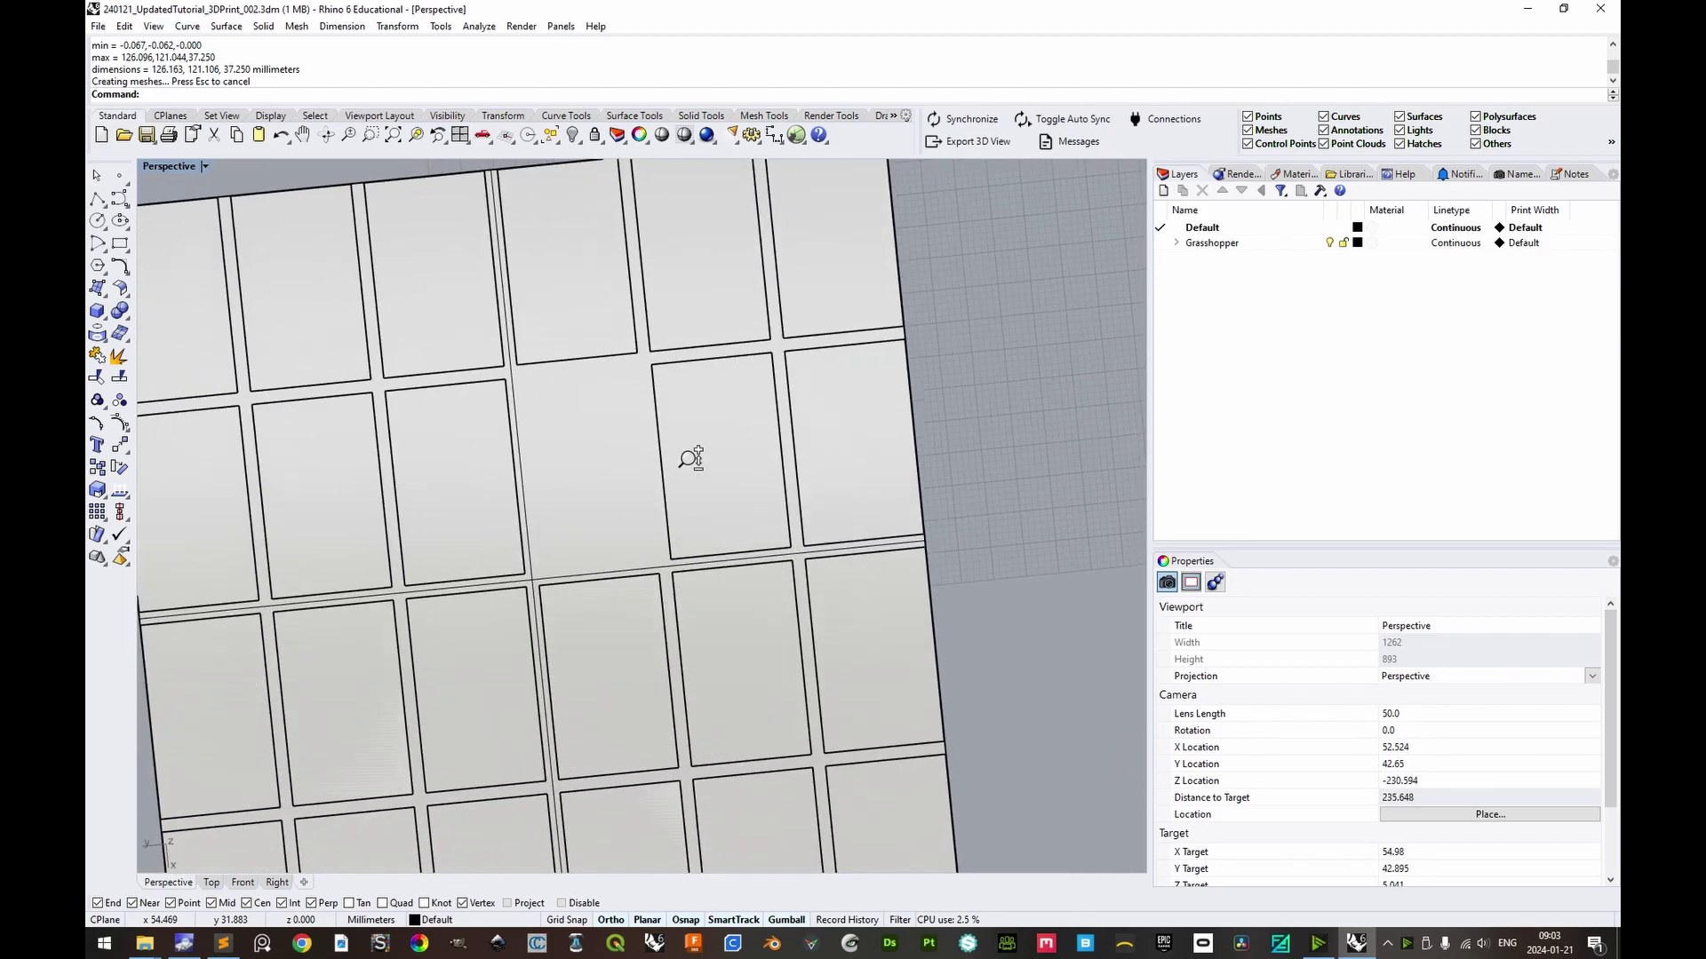
{"action": "scroll", "coordinate": [686, 418], "scroll_direction": "down", "scroll_amount": 3}
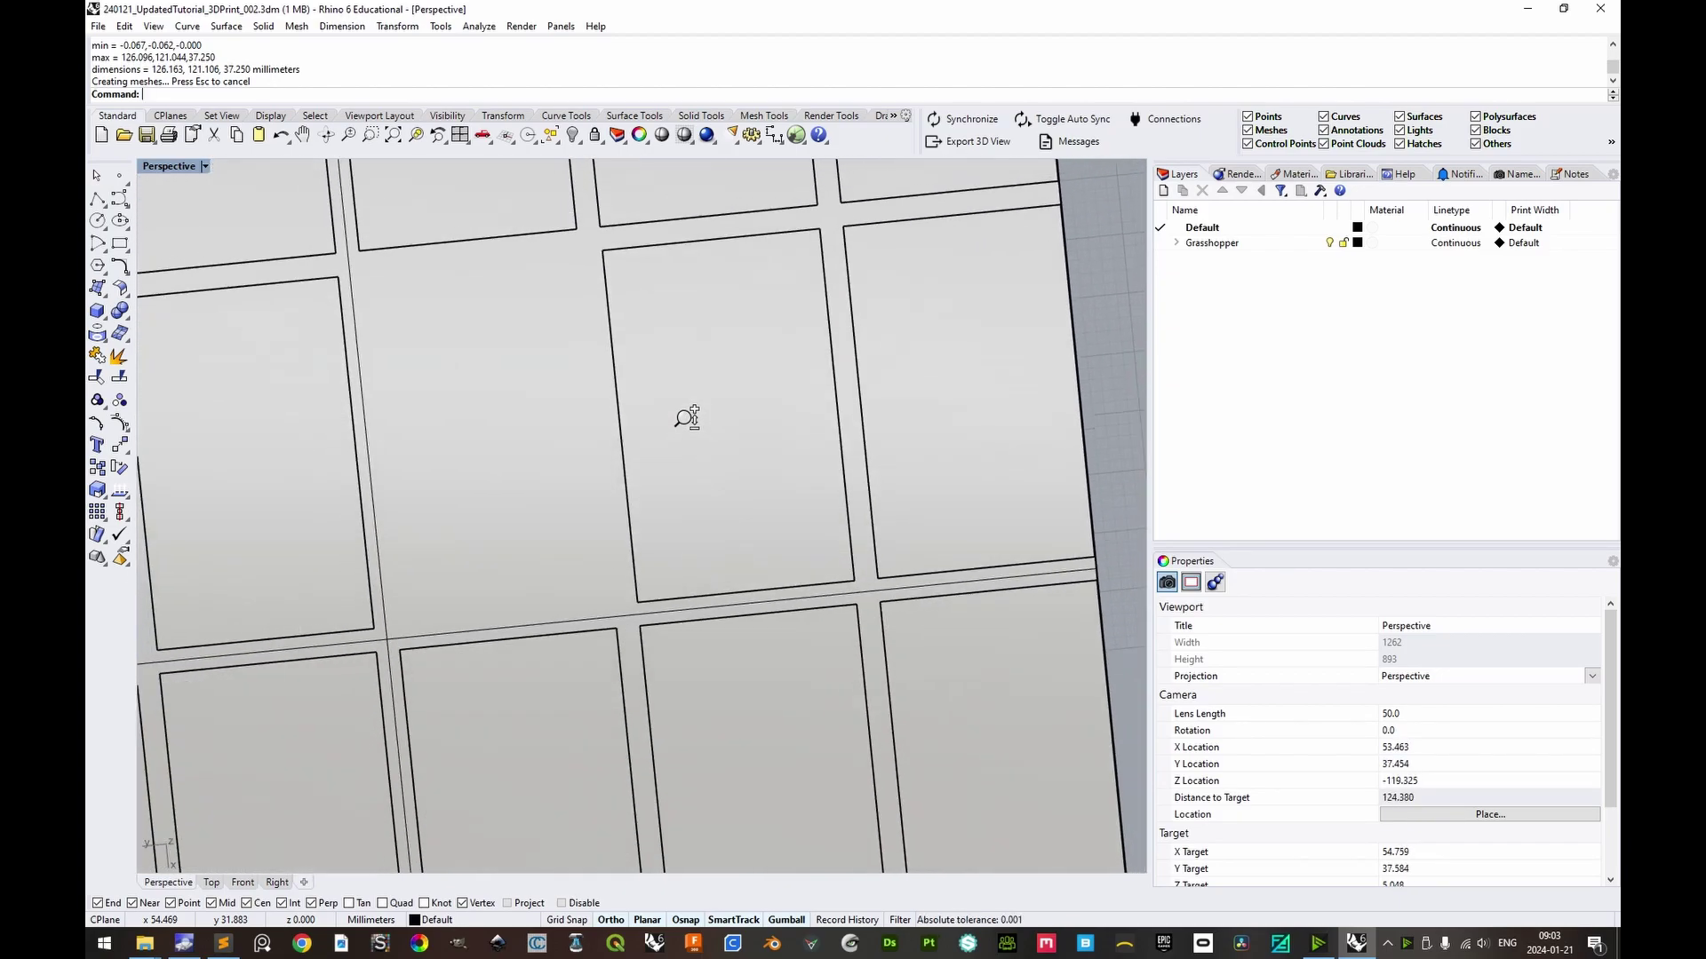
{"action": "scroll", "coordinate": [687, 435], "scroll_direction": "up", "scroll_amount": 2}
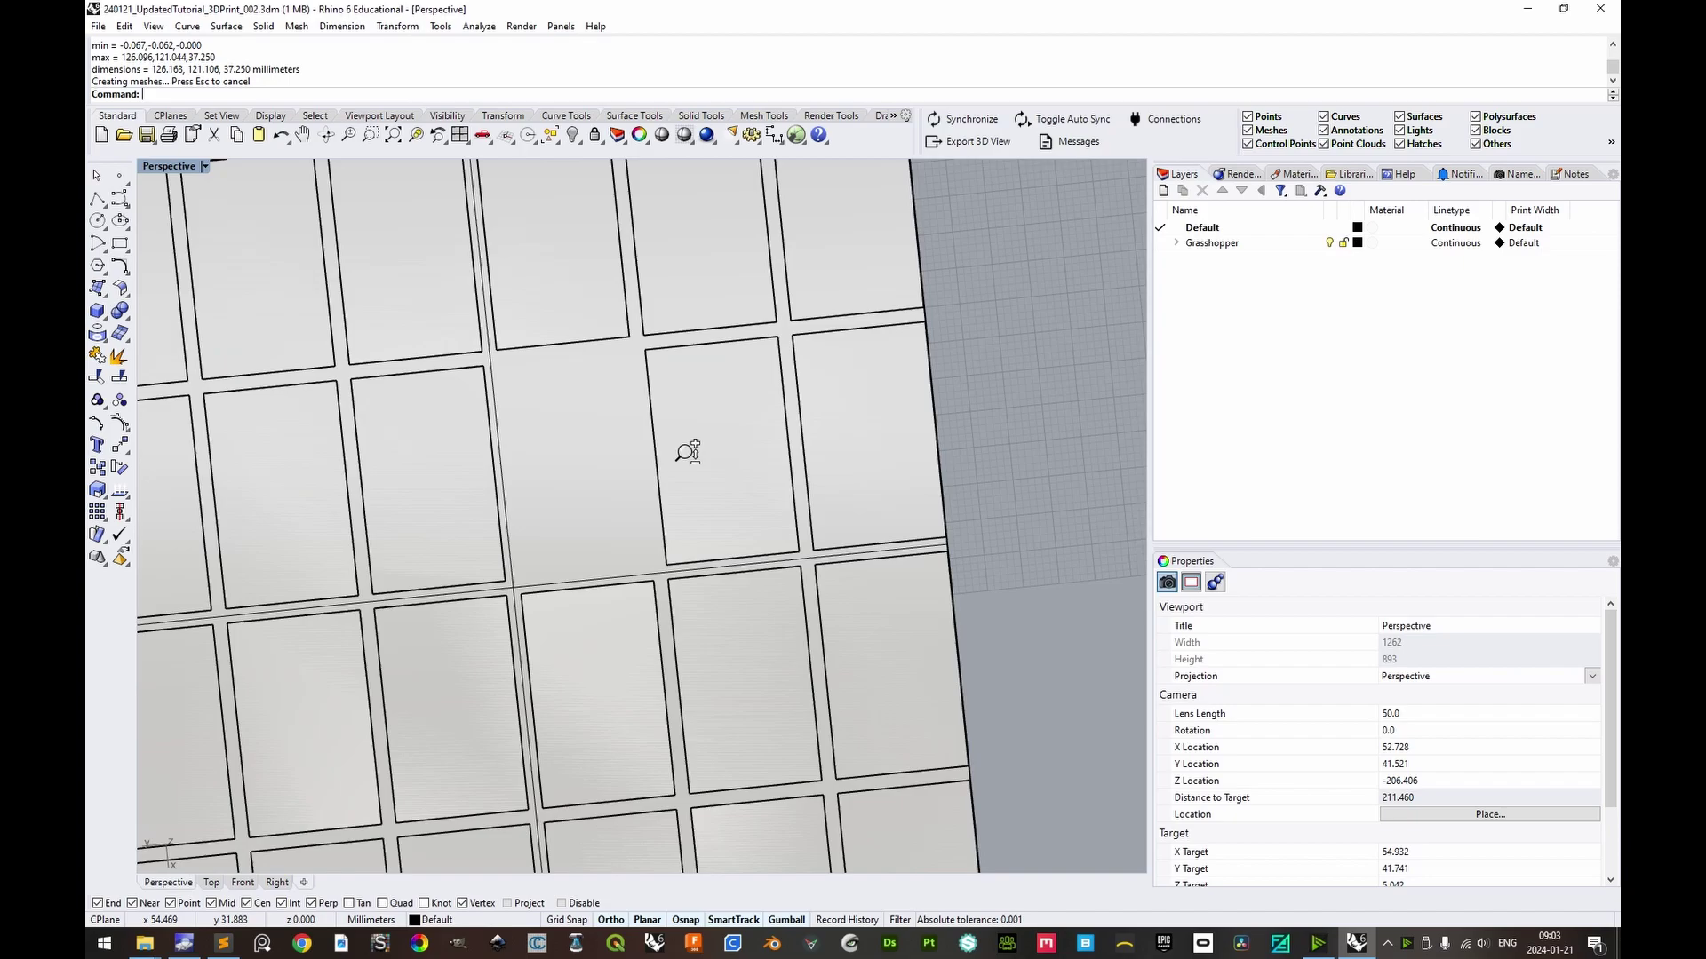
{"action": "scroll", "coordinate": [689, 427], "scroll_direction": "down", "scroll_amount": 3}
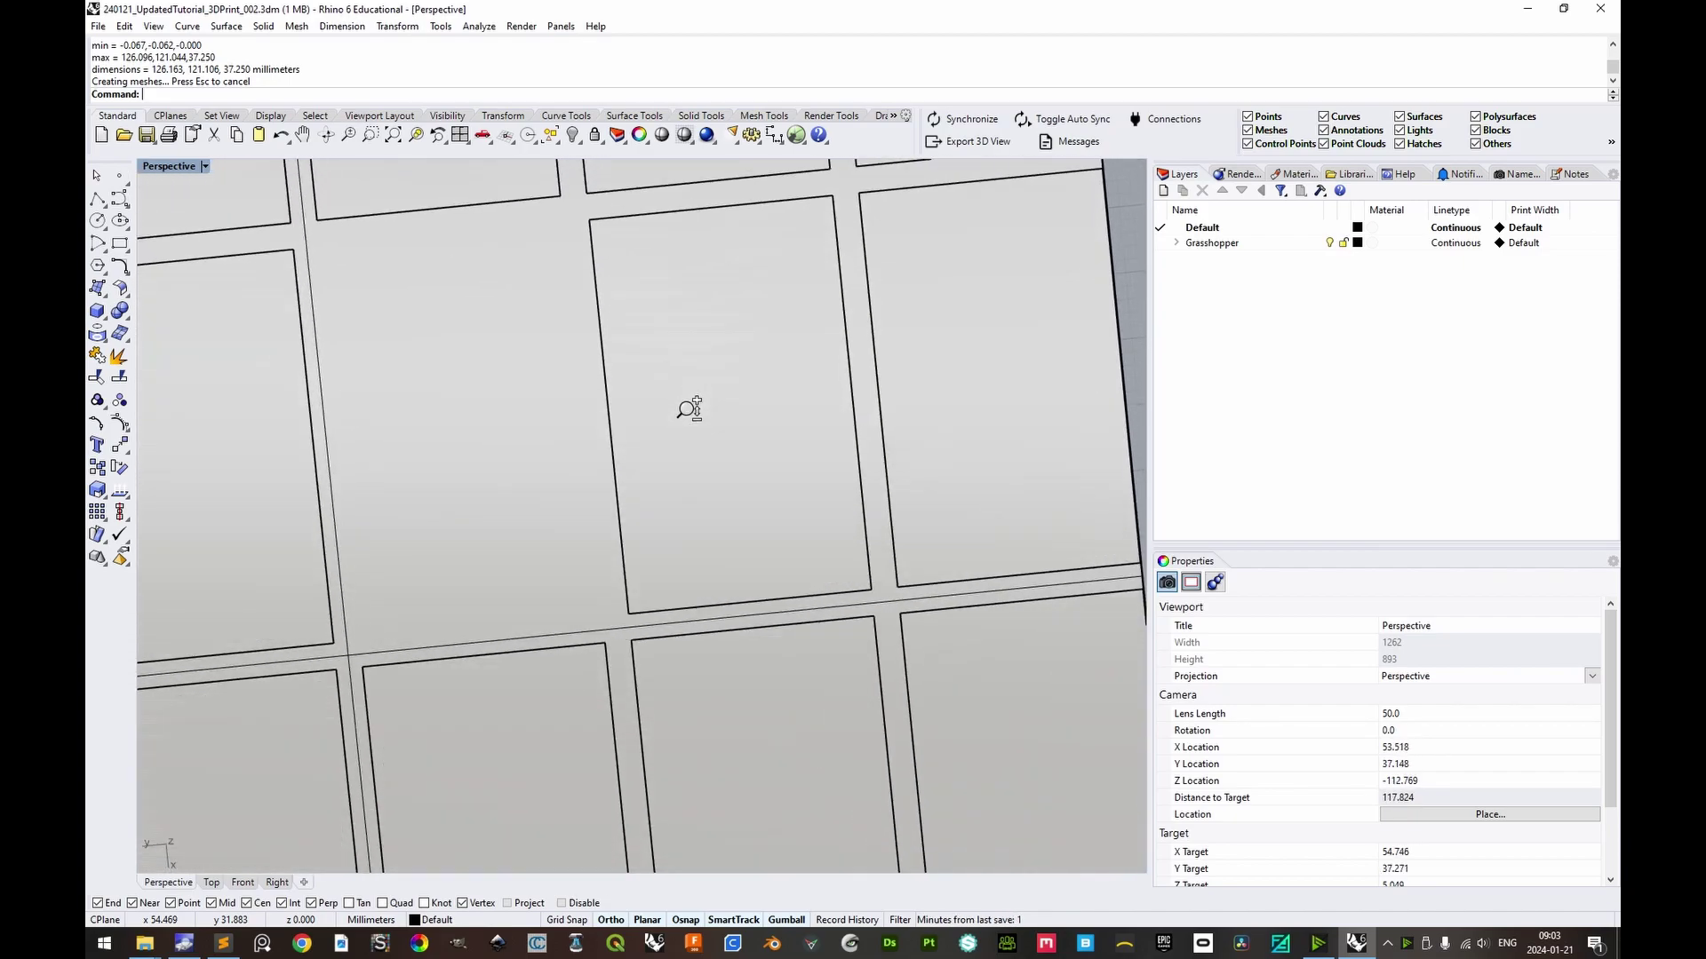
{"action": "scroll", "coordinate": [693, 443], "scroll_direction": "down", "scroll_amount": 5}
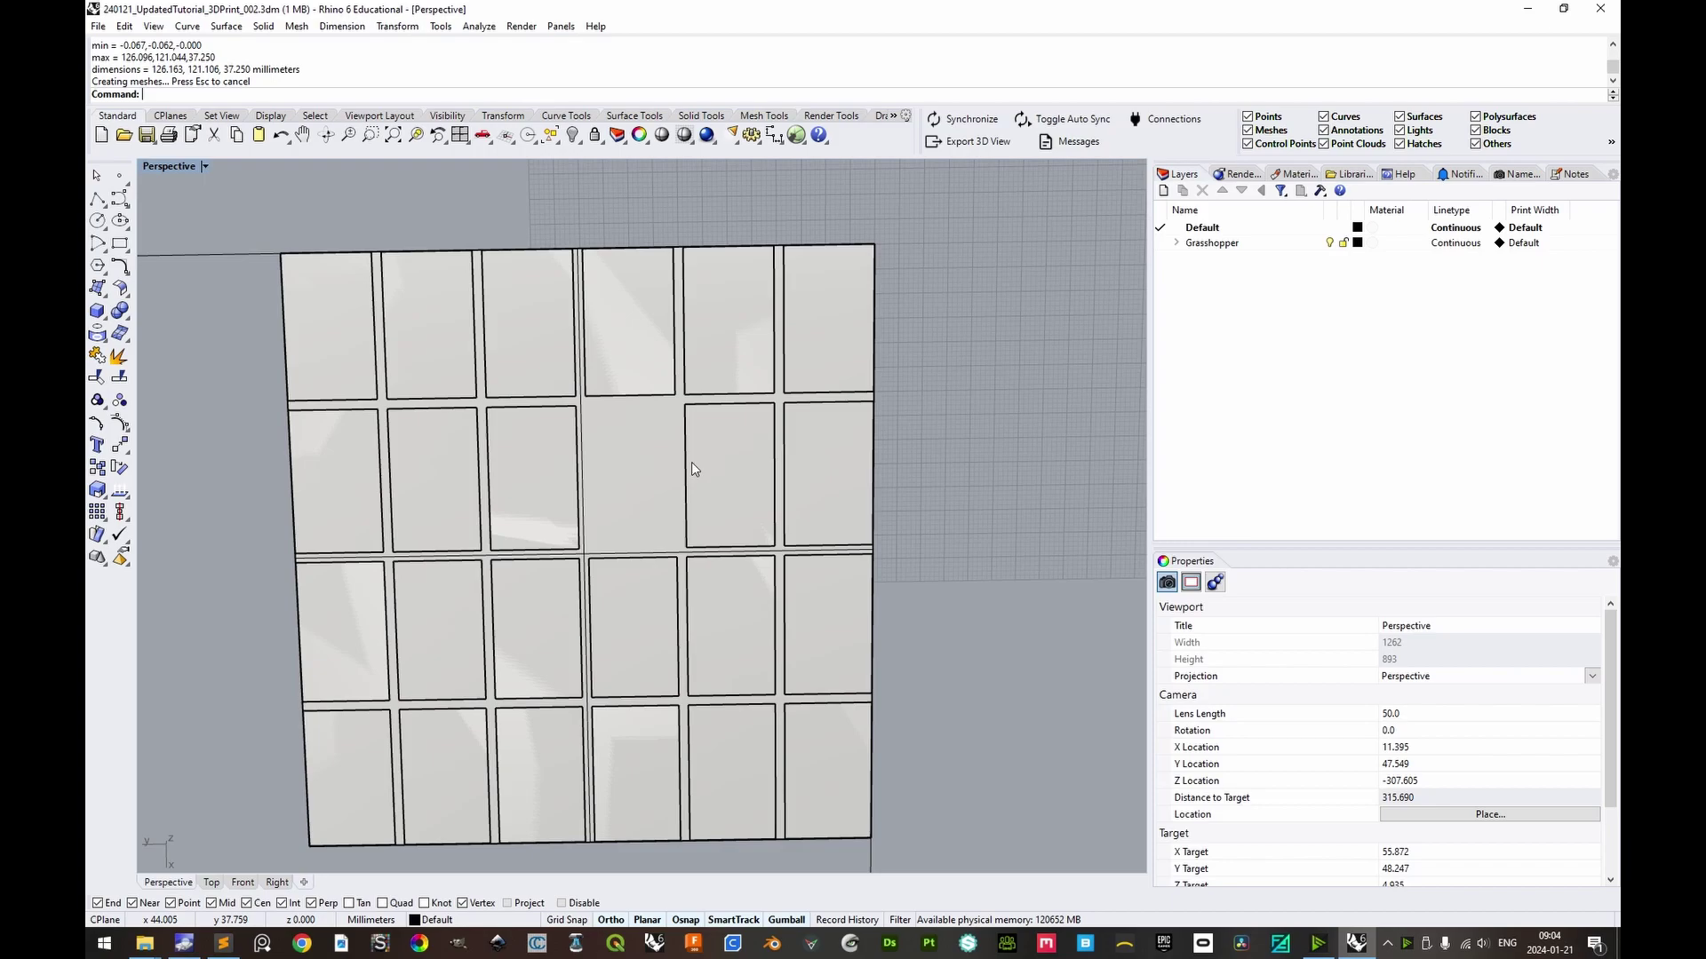
{"action": "right_click_drag", "start_coordinate": [701, 435], "coordinate": [715, 530]}
{"action": "key", "text": "ctrl+z"}
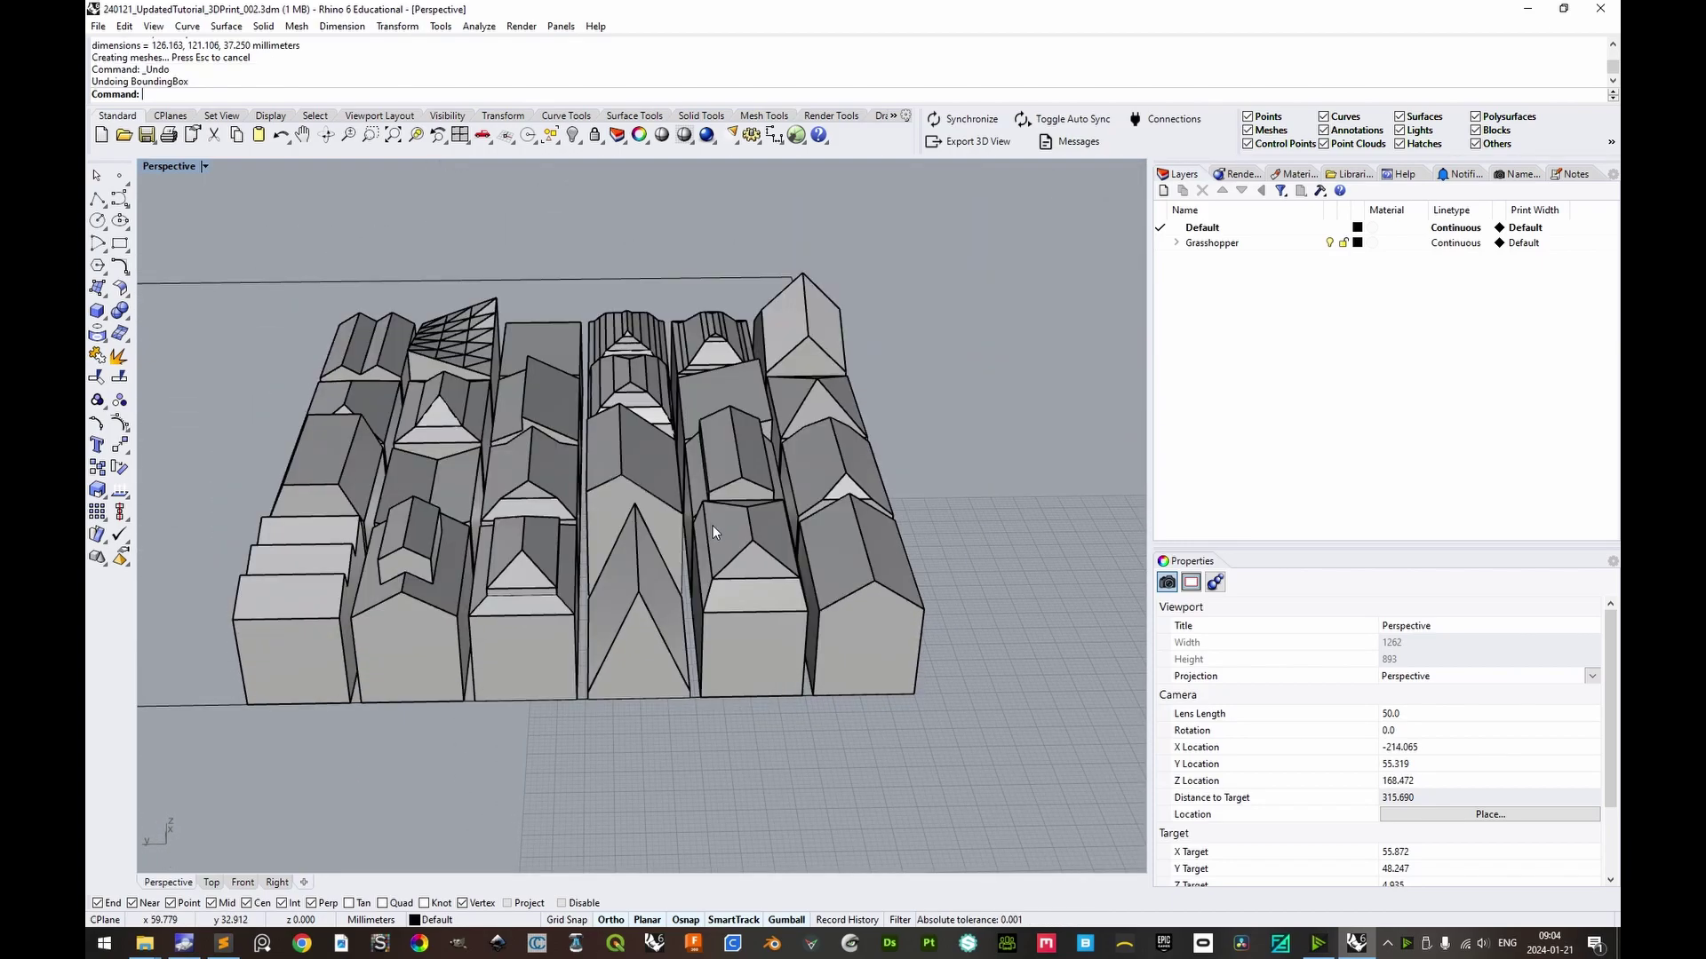
Move the fourth house of the second row vertically from its base corner to the base level of the neighbouring house.
{"action": "left_click", "coordinate": [627, 473]}
{"action": "right_click_drag", "start_coordinate": [688, 576], "coordinate": [672, 454]}
{"action": "type", "text": "M"}
{"action": "key", "text": "Return"}
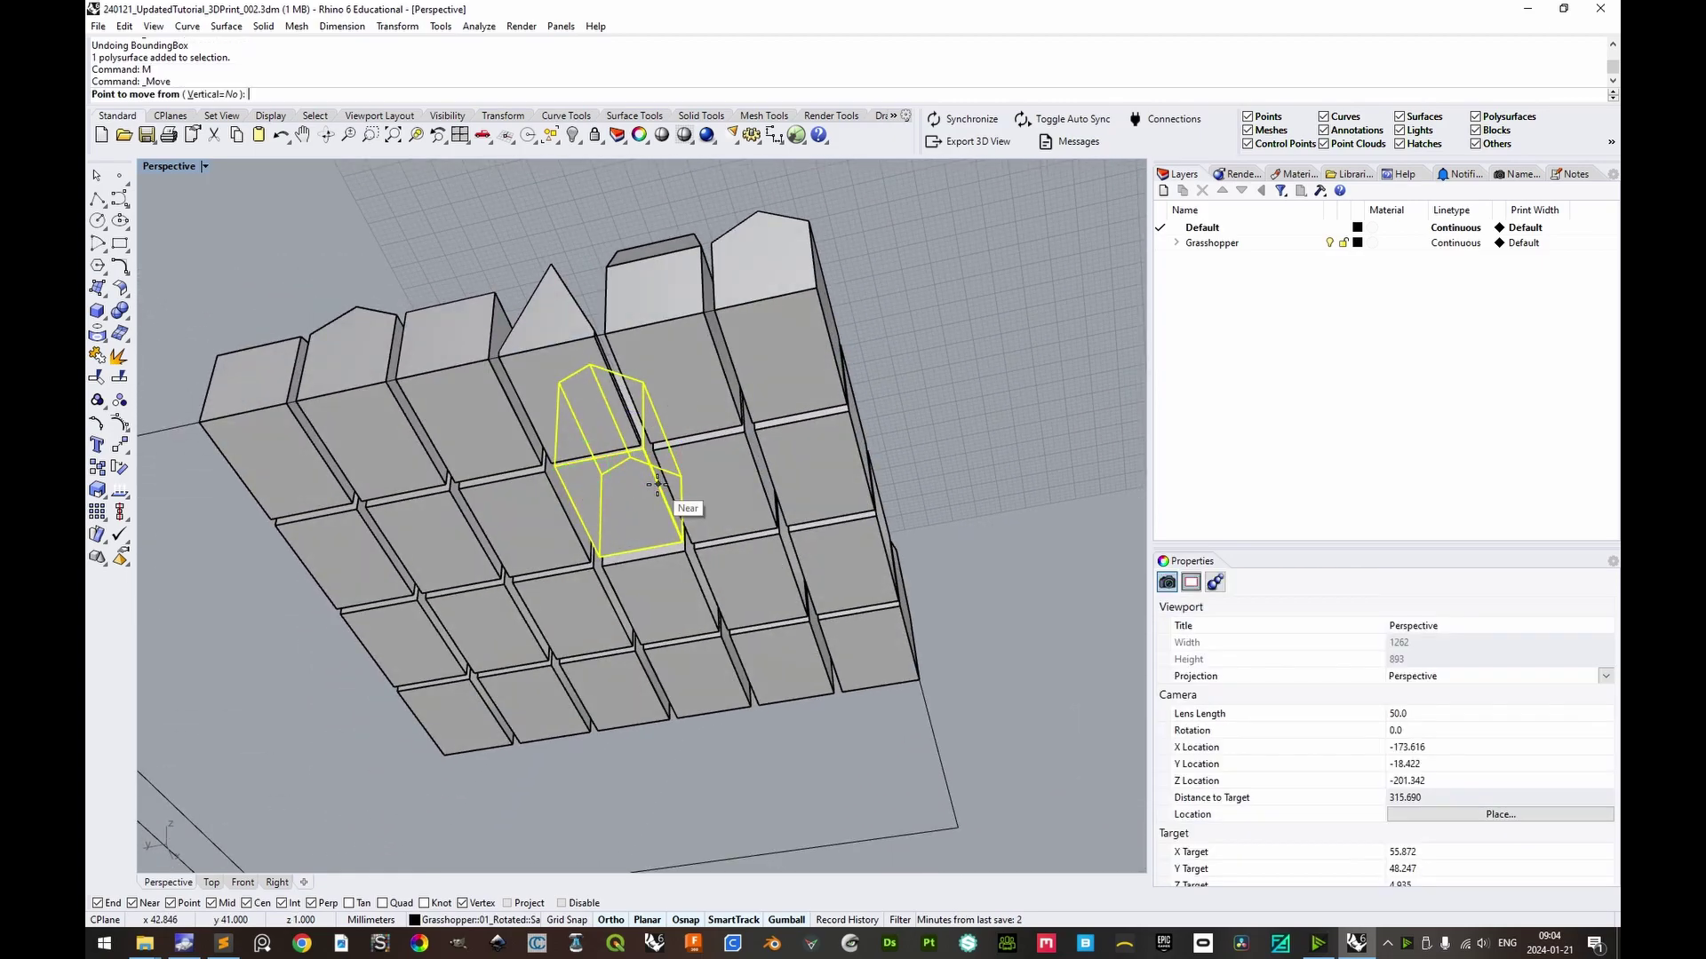
{"action": "type", "text": "v"}
{"action": "key", "text": "Return"}
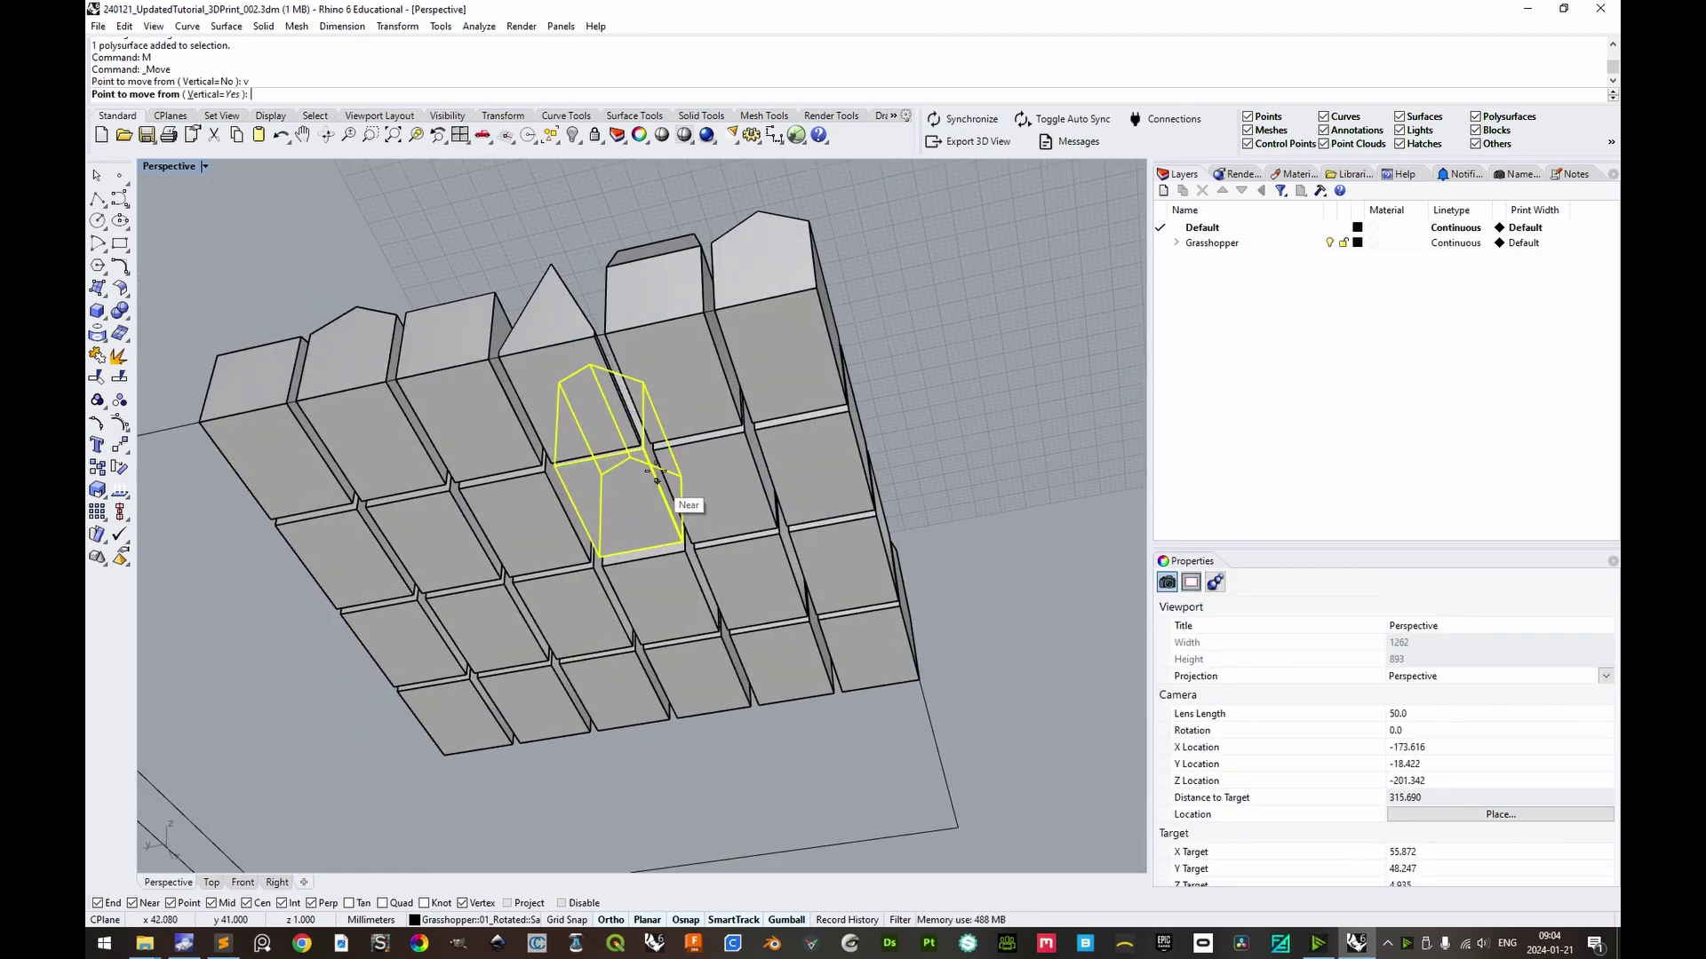
{"action": "left_click", "coordinate": [642, 450]}
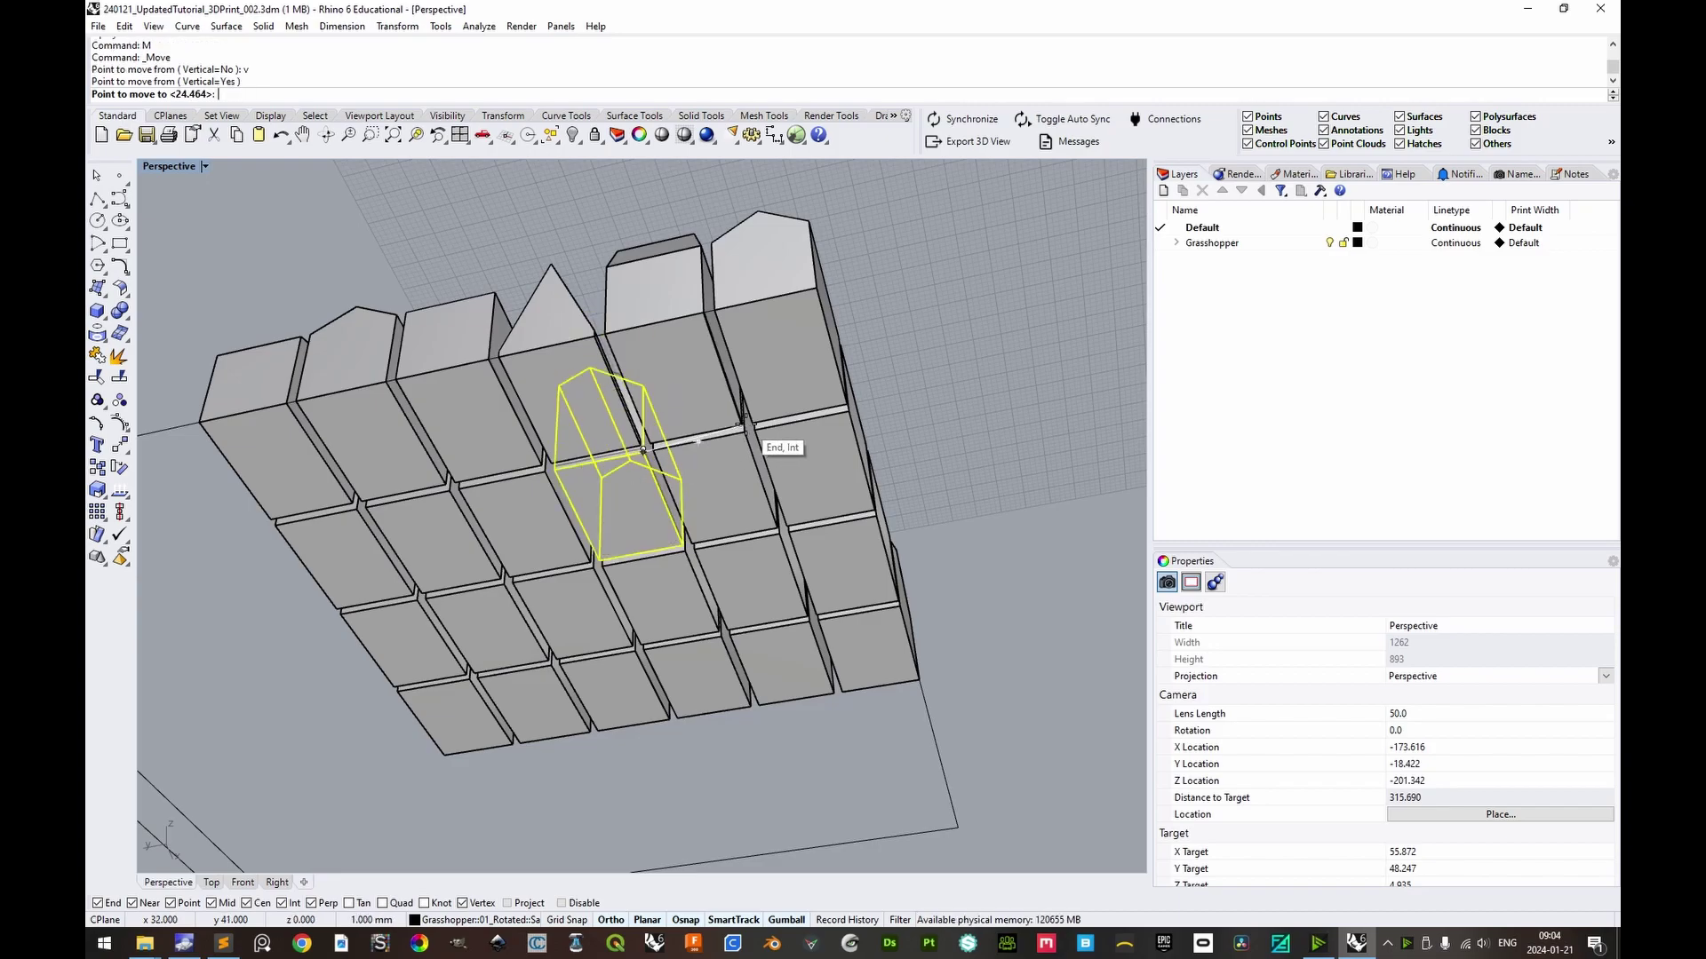
{"action": "left_click", "coordinate": [744, 424]}
{"action": "left_click", "coordinate": [936, 365]}
Create a bounding box around all 24 houses again and check from below that every house base lies flush.
{"action": "scroll", "coordinate": [213, 216], "scroll_direction": "down", "scroll_amount": 4}
{"action": "left_click_drag", "start_coordinate": [171, 190], "coordinate": [774, 629]}
{"action": "type", "text": "BoundingBox"}
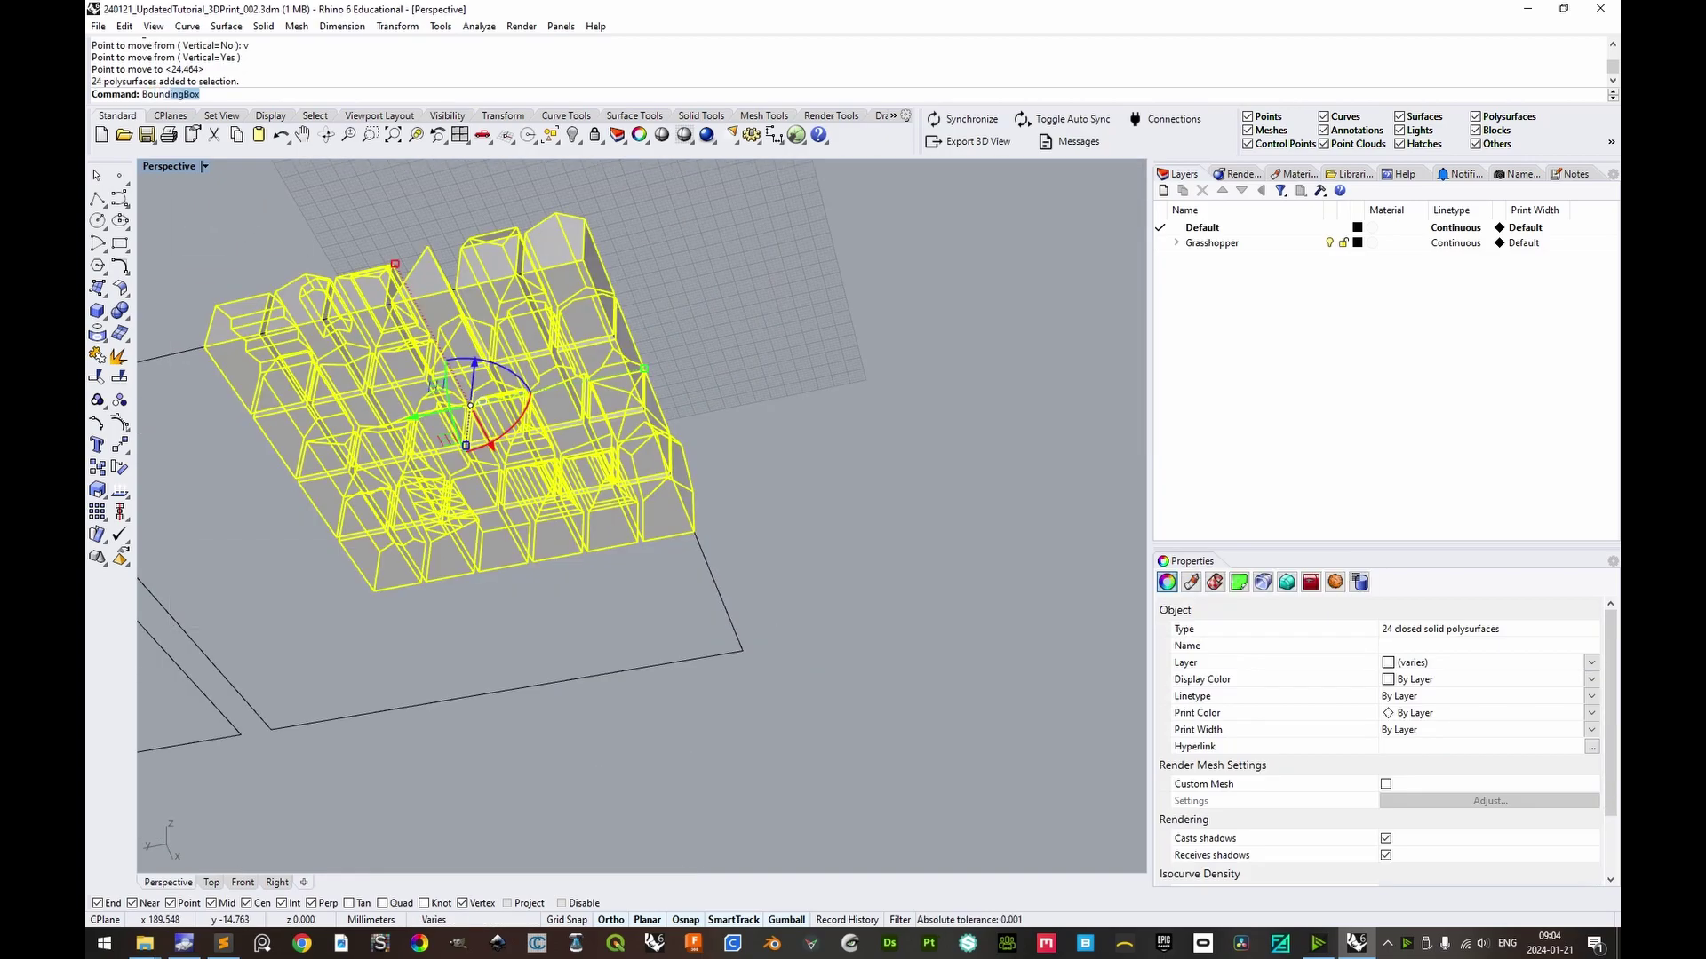
{"action": "key", "text": "Return"}
{"action": "key", "text": "Return"}
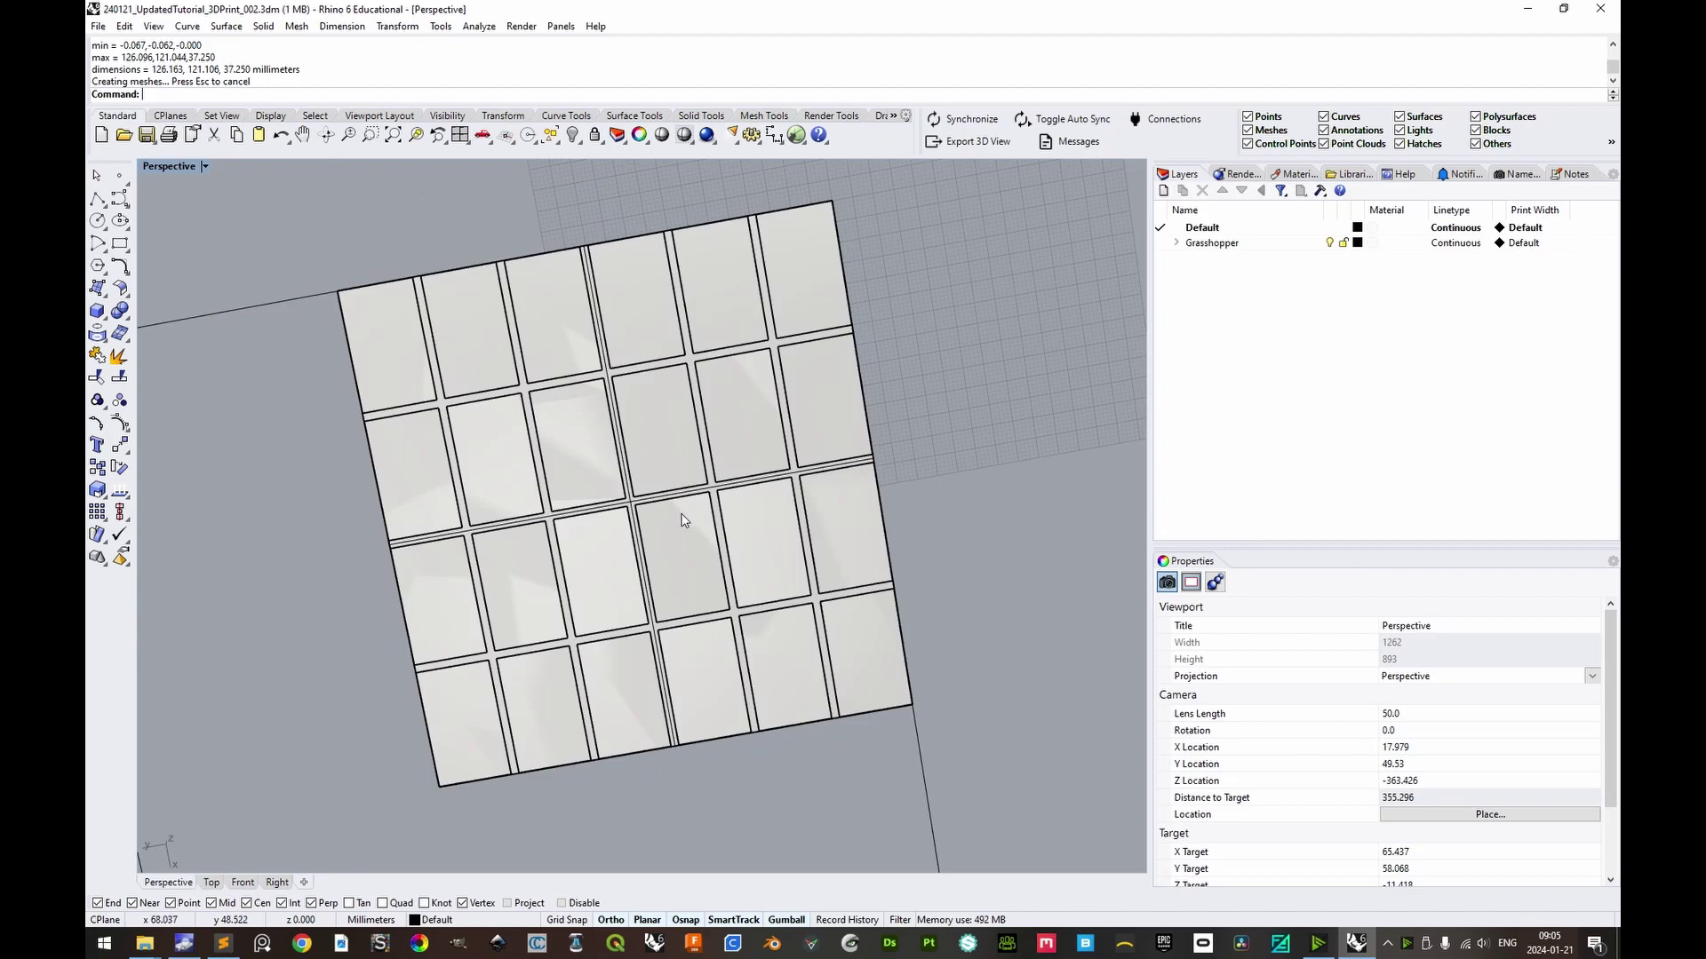
{"action": "scroll", "coordinate": [684, 520], "scroll_direction": "up", "scroll_amount": 3}
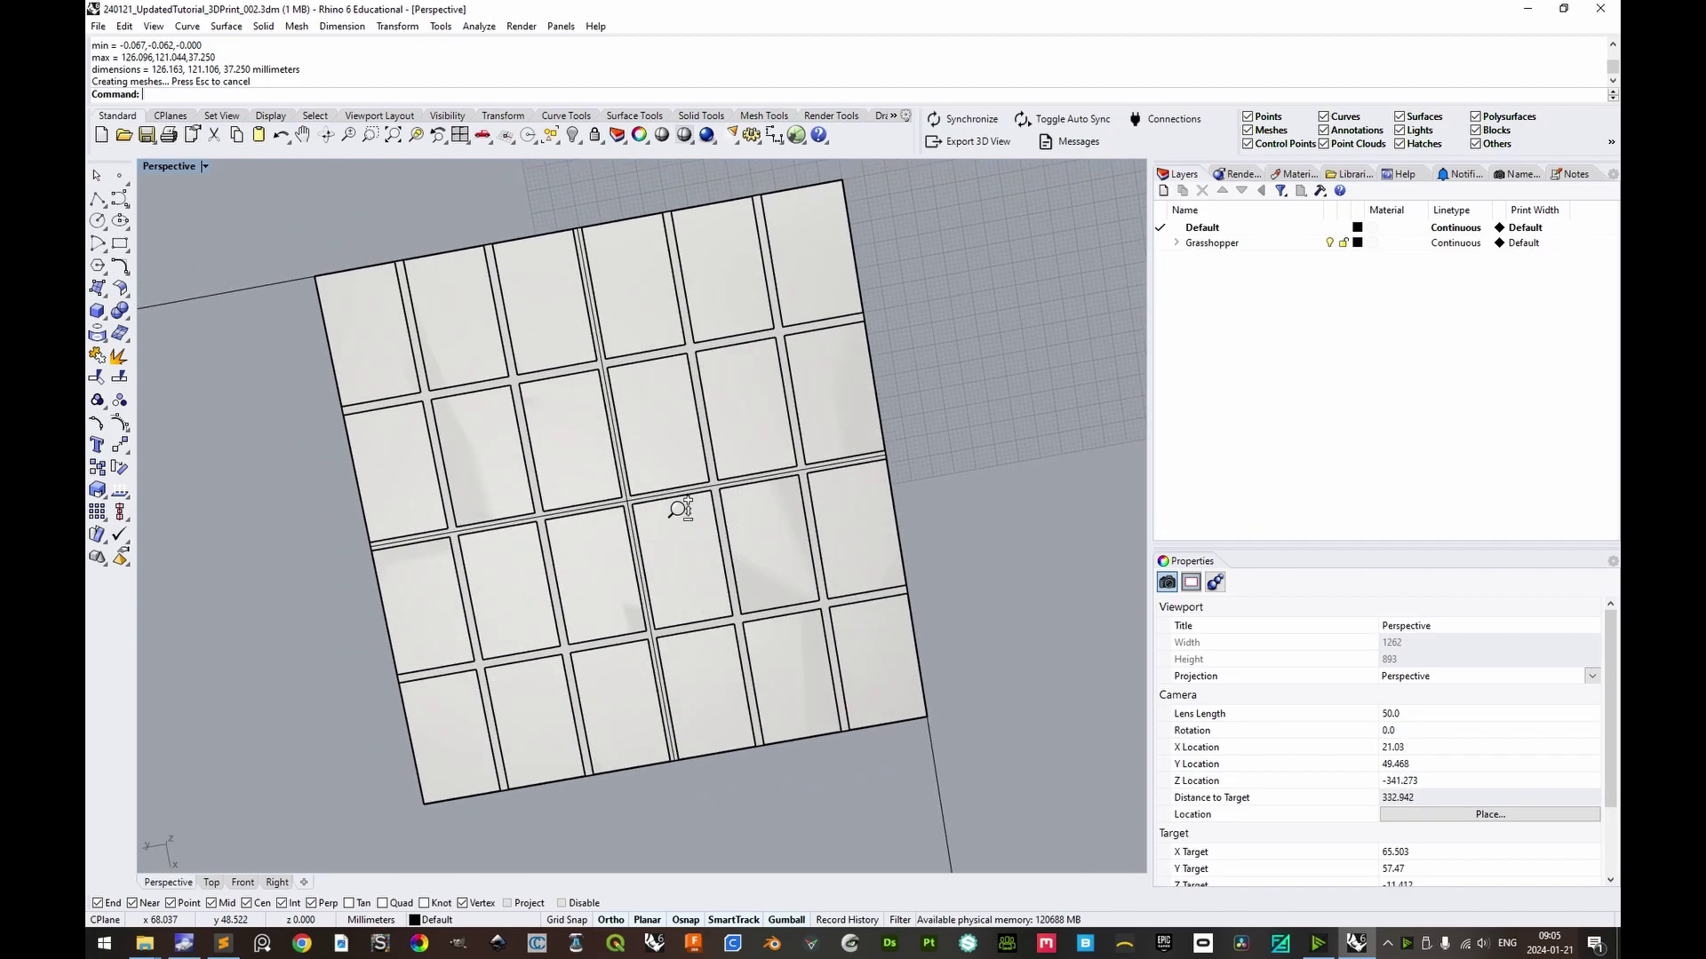
{"action": "scroll", "coordinate": [682, 511], "scroll_direction": "up", "scroll_amount": 3}
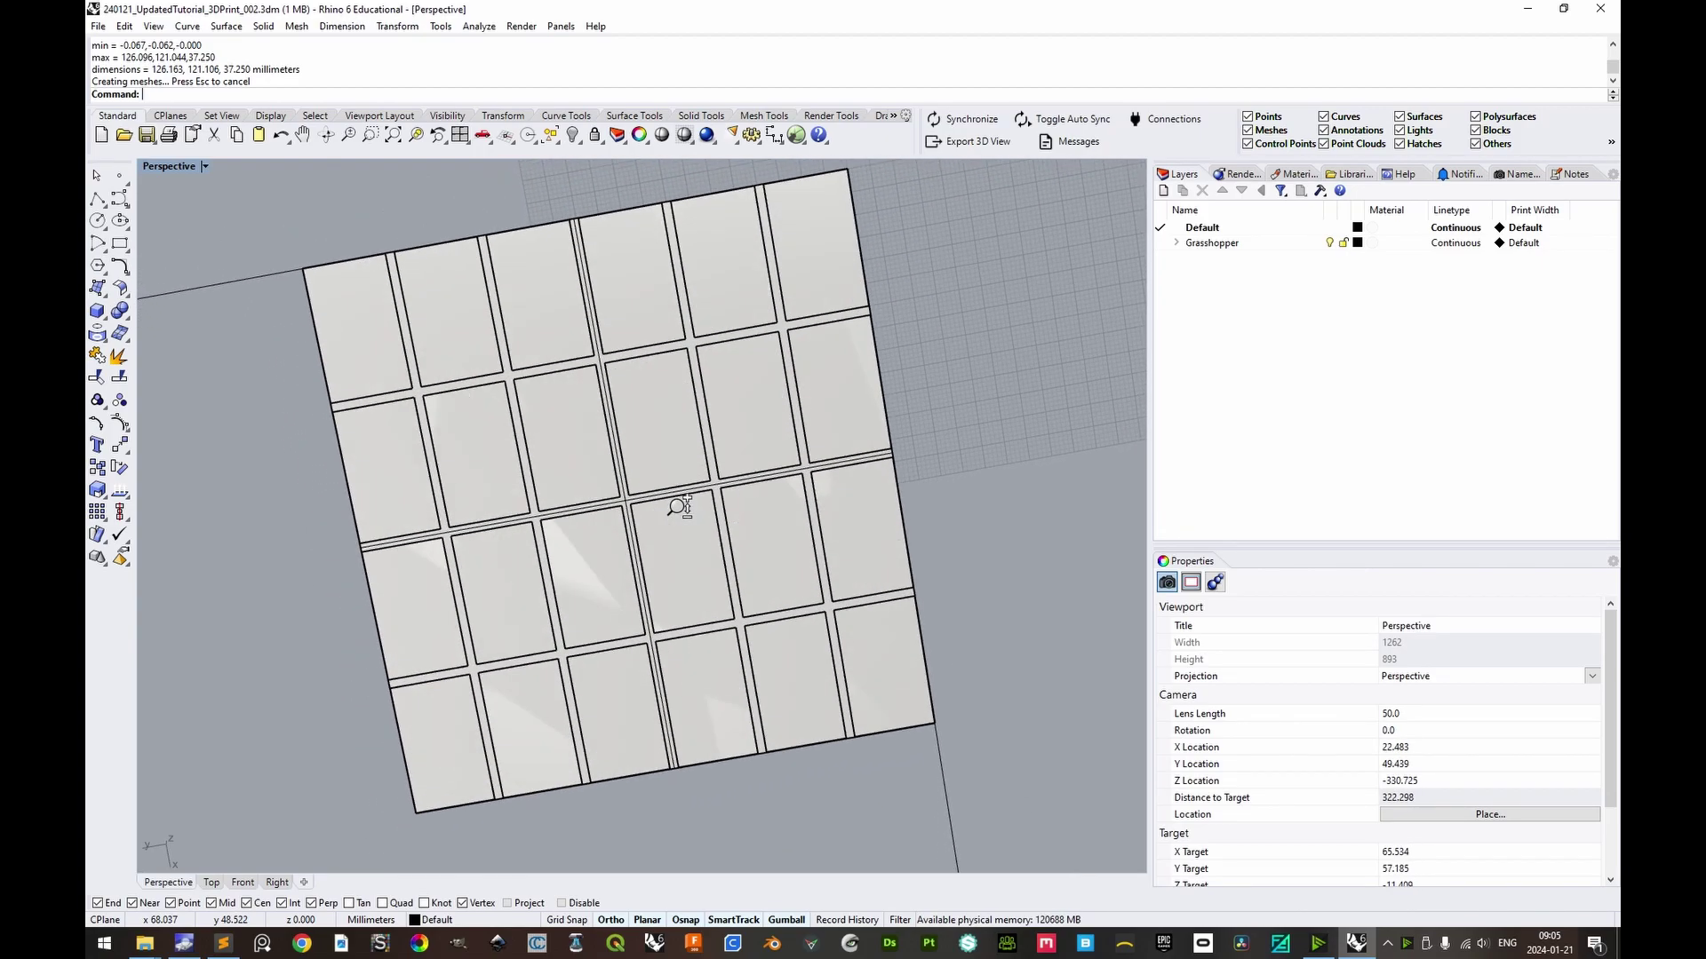
{"action": "scroll", "coordinate": [679, 503], "scroll_direction": "down", "scroll_amount": 2}
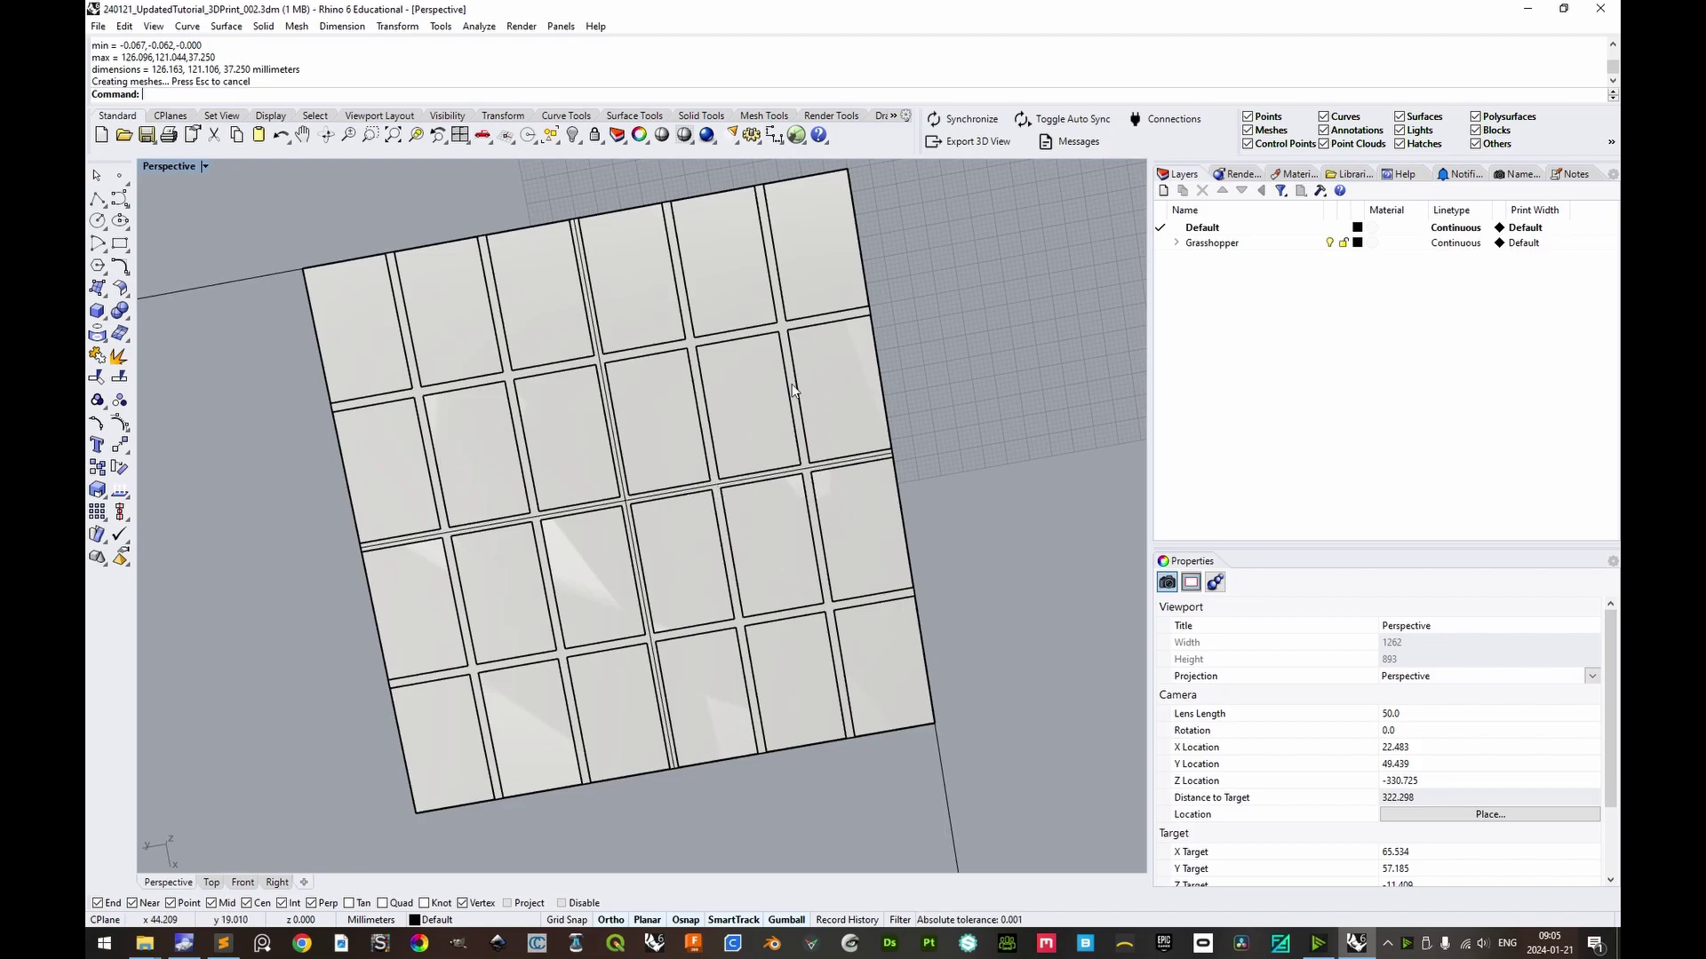
{"action": "right_click_drag", "start_coordinate": [705, 297], "coordinate": [701, 583]}
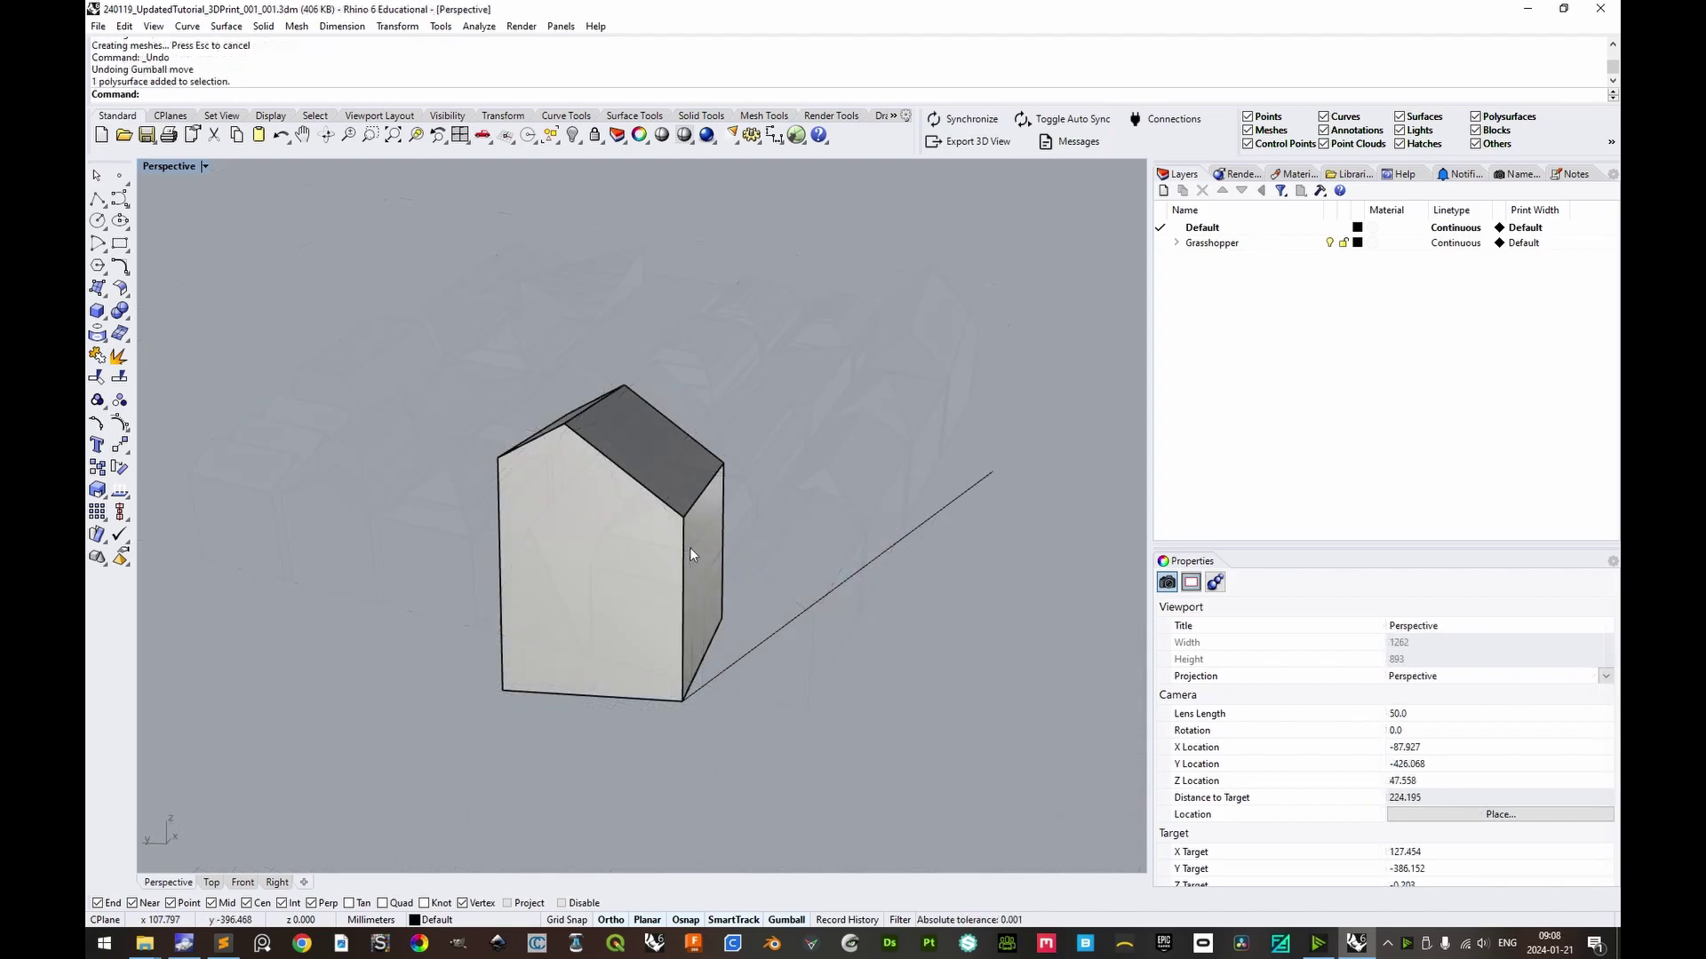
Turn on the gabled house's solid points and move its two eave corner points beside the slanted guide line outward into an overhang.
{"action": "left_click", "coordinate": [691, 552]}
{"action": "type", "text": "SolidPtOn"}
{"action": "key", "text": "Return"}
{"action": "left_click_drag", "start_coordinate": [640, 413], "coordinate": [810, 553]}
{"action": "left_click_drag", "start_coordinate": [691, 491], "coordinate": [966, 563]}
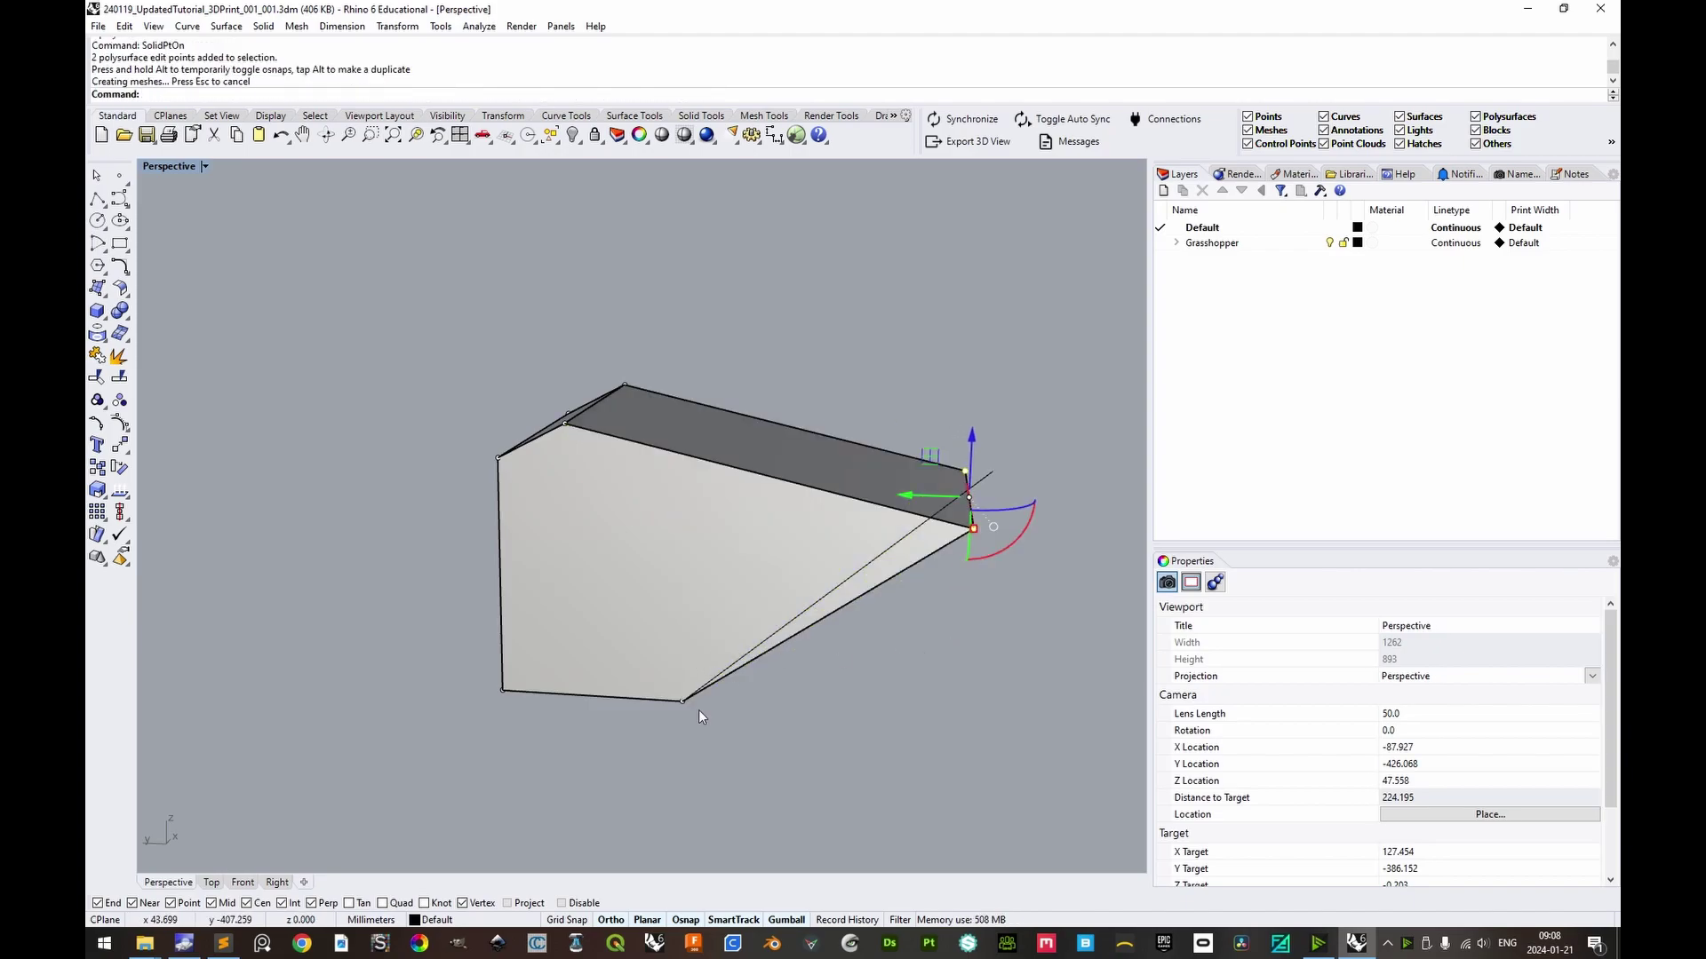
{"action": "left_click", "coordinate": [933, 657]}
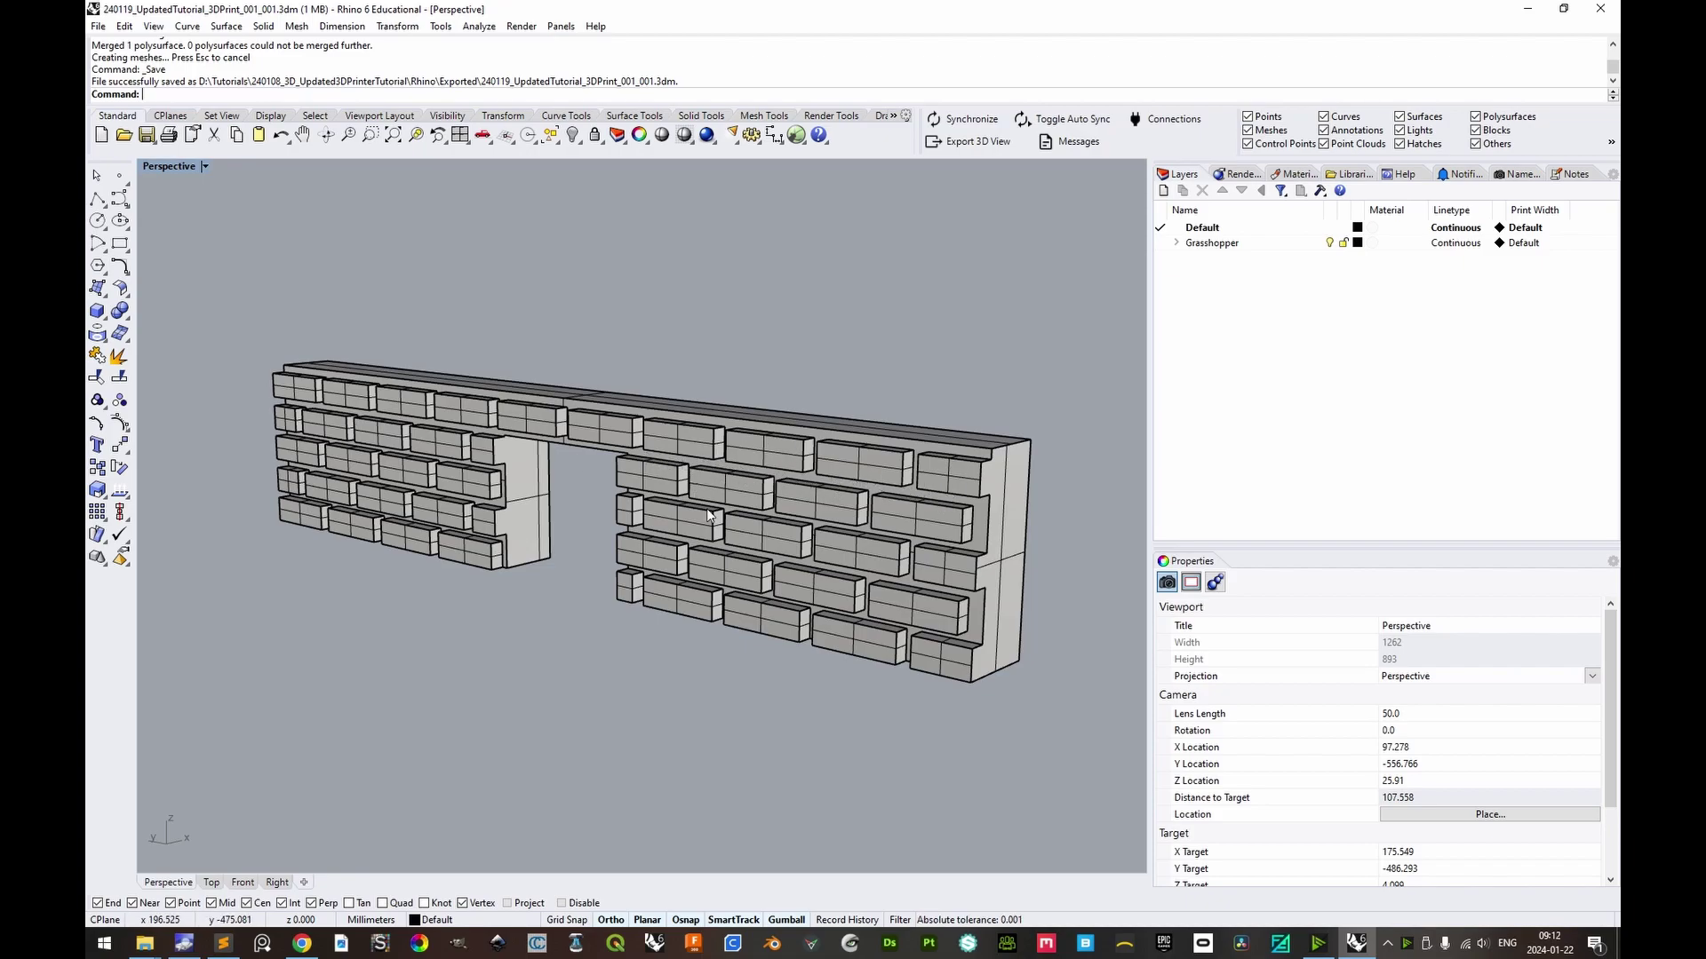
Rotate the brick wall 90° with the Gumball so it lies flat with the bricks facing up.
{"action": "scroll", "coordinate": [279, 364], "scroll_direction": "down", "scroll_amount": 2}
{"action": "left_click_drag", "start_coordinate": [247, 324], "coordinate": [924, 695]}
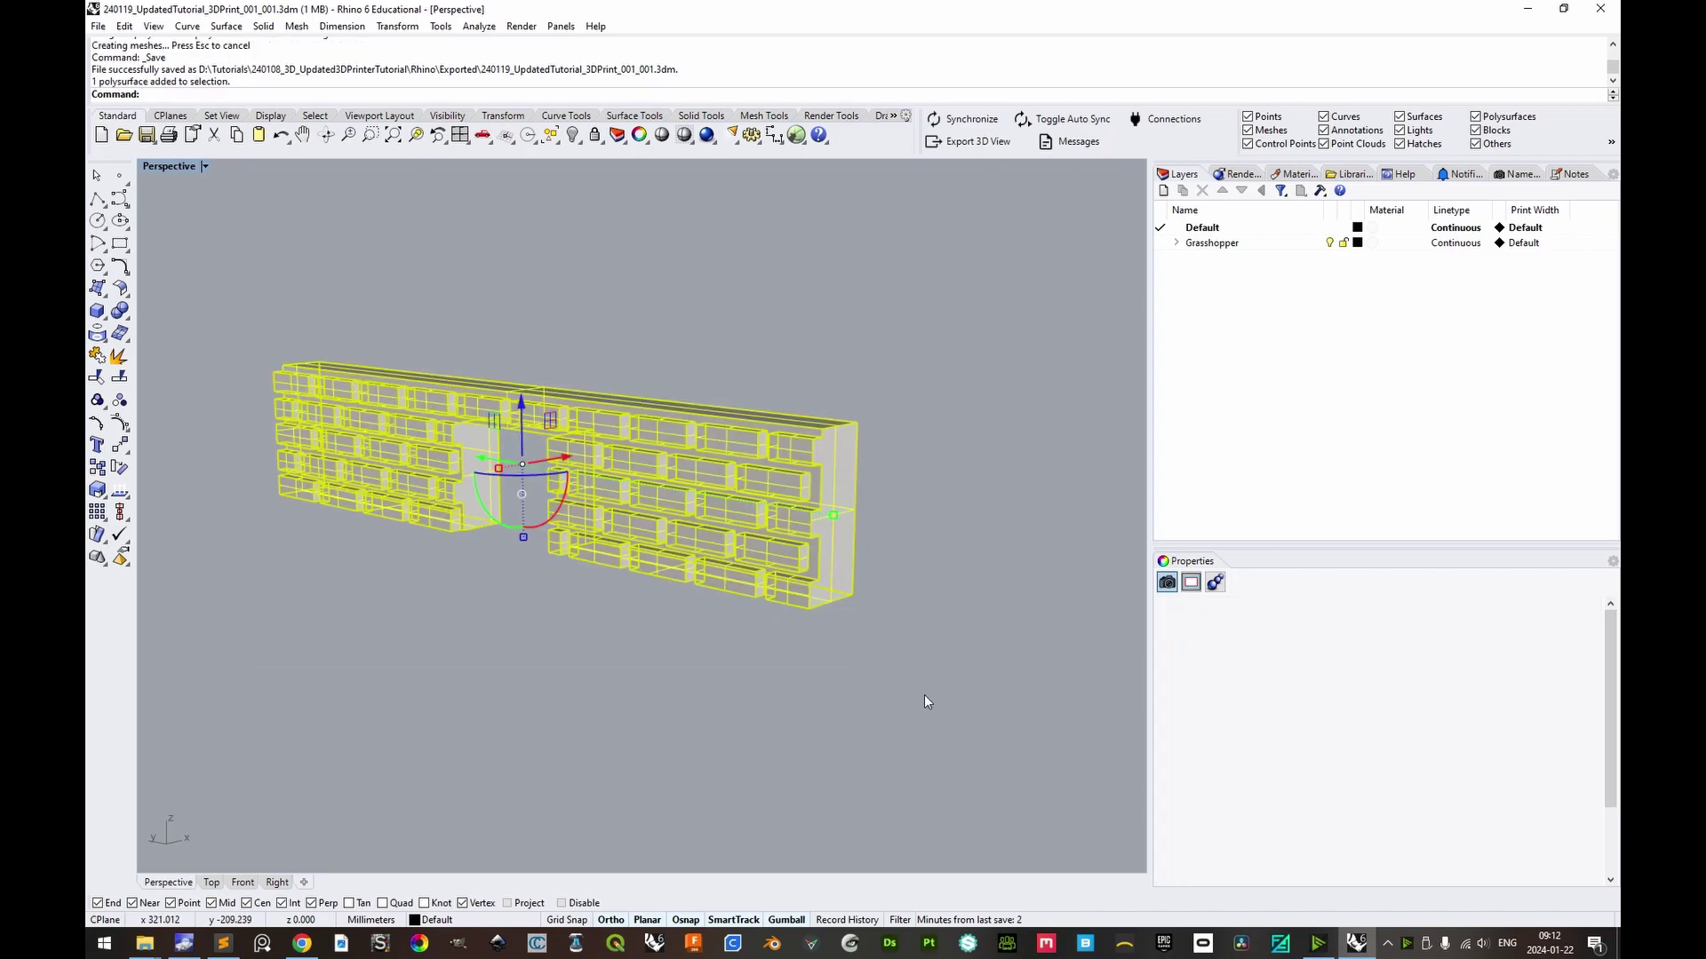
{"action": "type", "text": "Rotate"}
{"action": "key", "text": "Escape"}
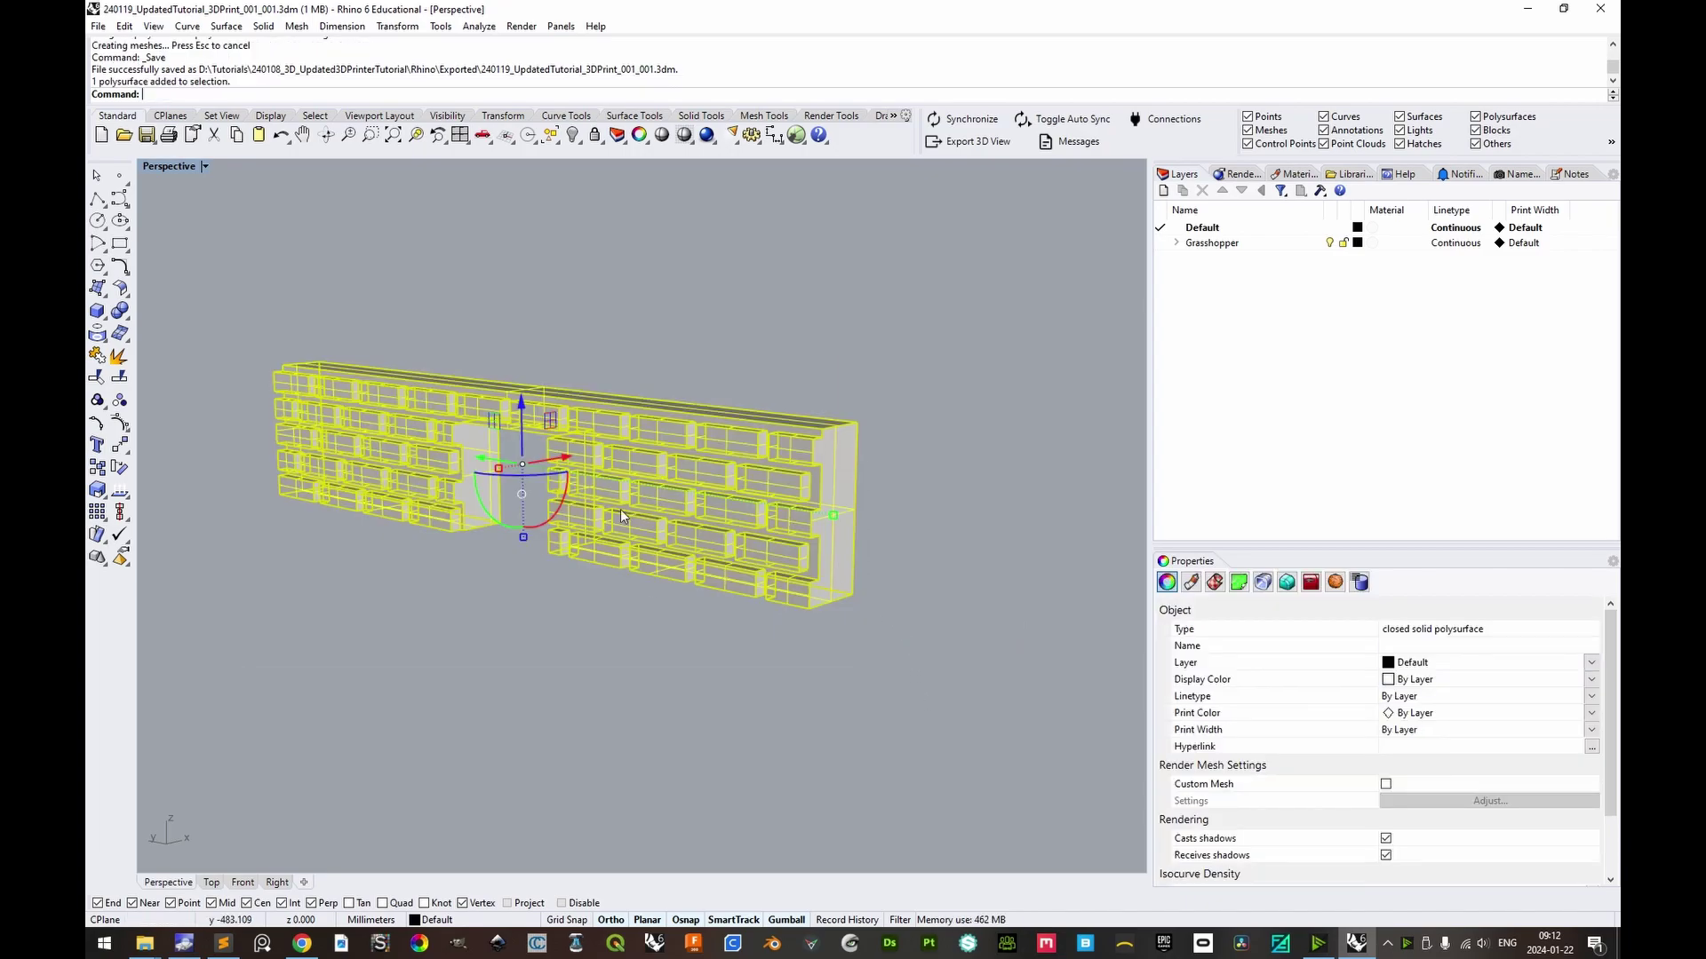
{"action": "left_click", "coordinate": [507, 521]}
{"action": "type", "text": "90"}
{"action": "key", "text": "Return"}
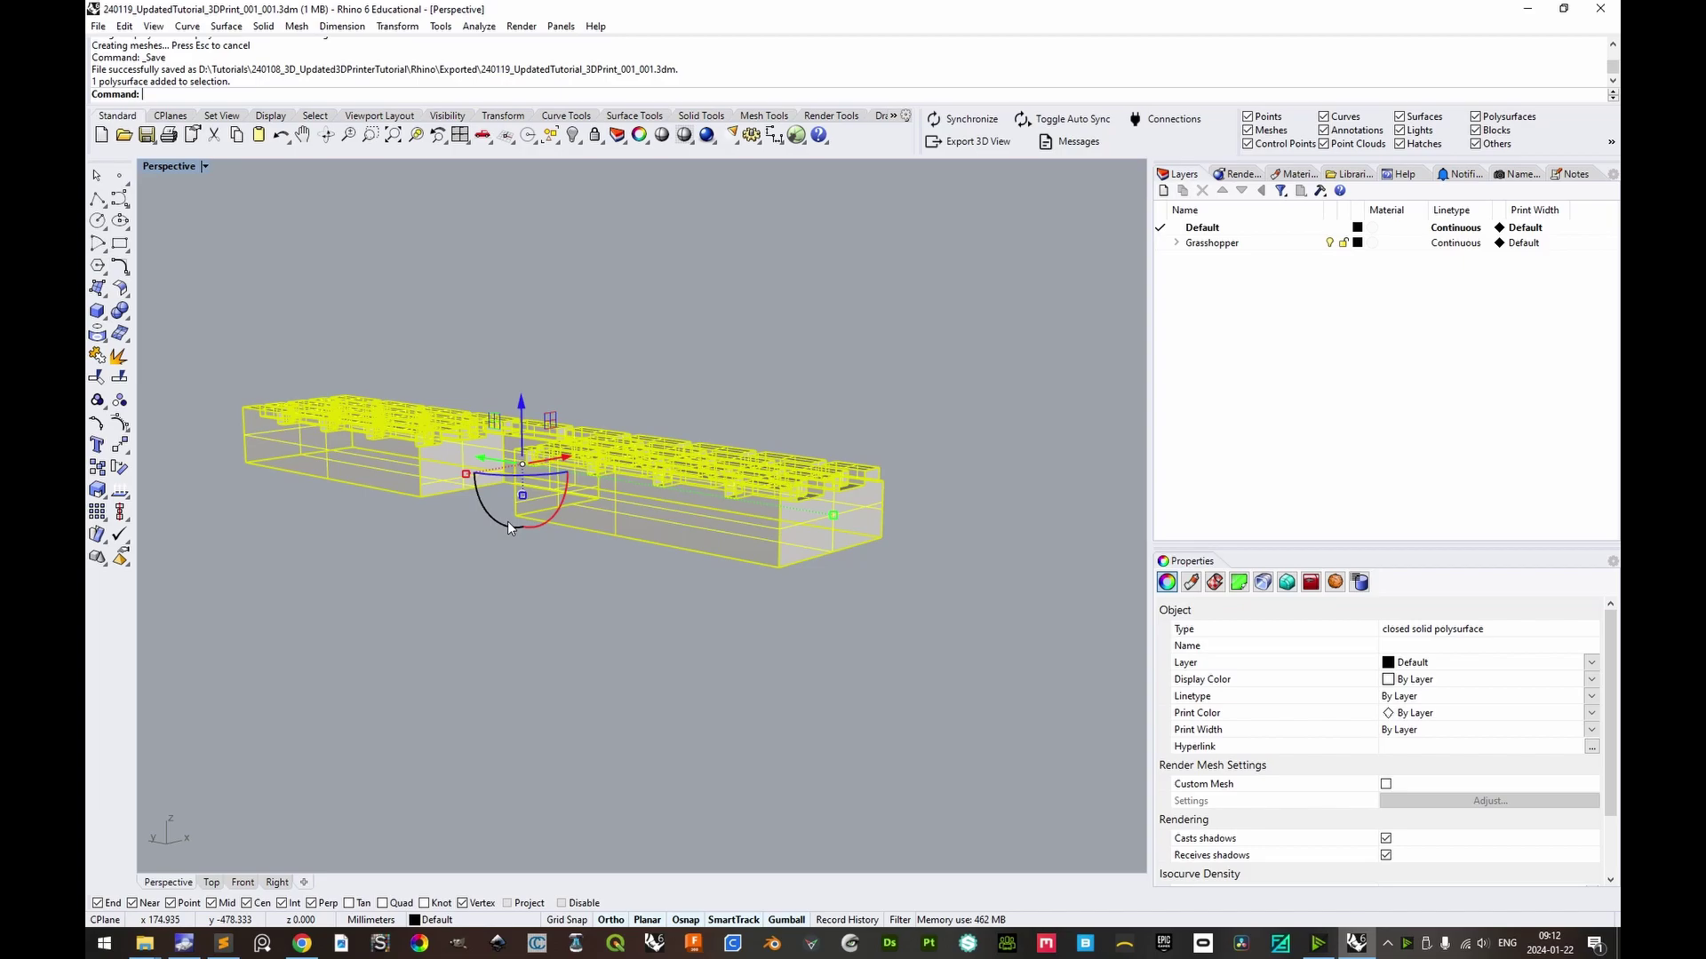
{"action": "left_click", "coordinate": [890, 485]}
Inspect the brick relief and the door opening of the laid-down wall from close up and from above.
{"action": "scroll", "coordinate": [702, 588], "scroll_direction": "up", "scroll_amount": 8}
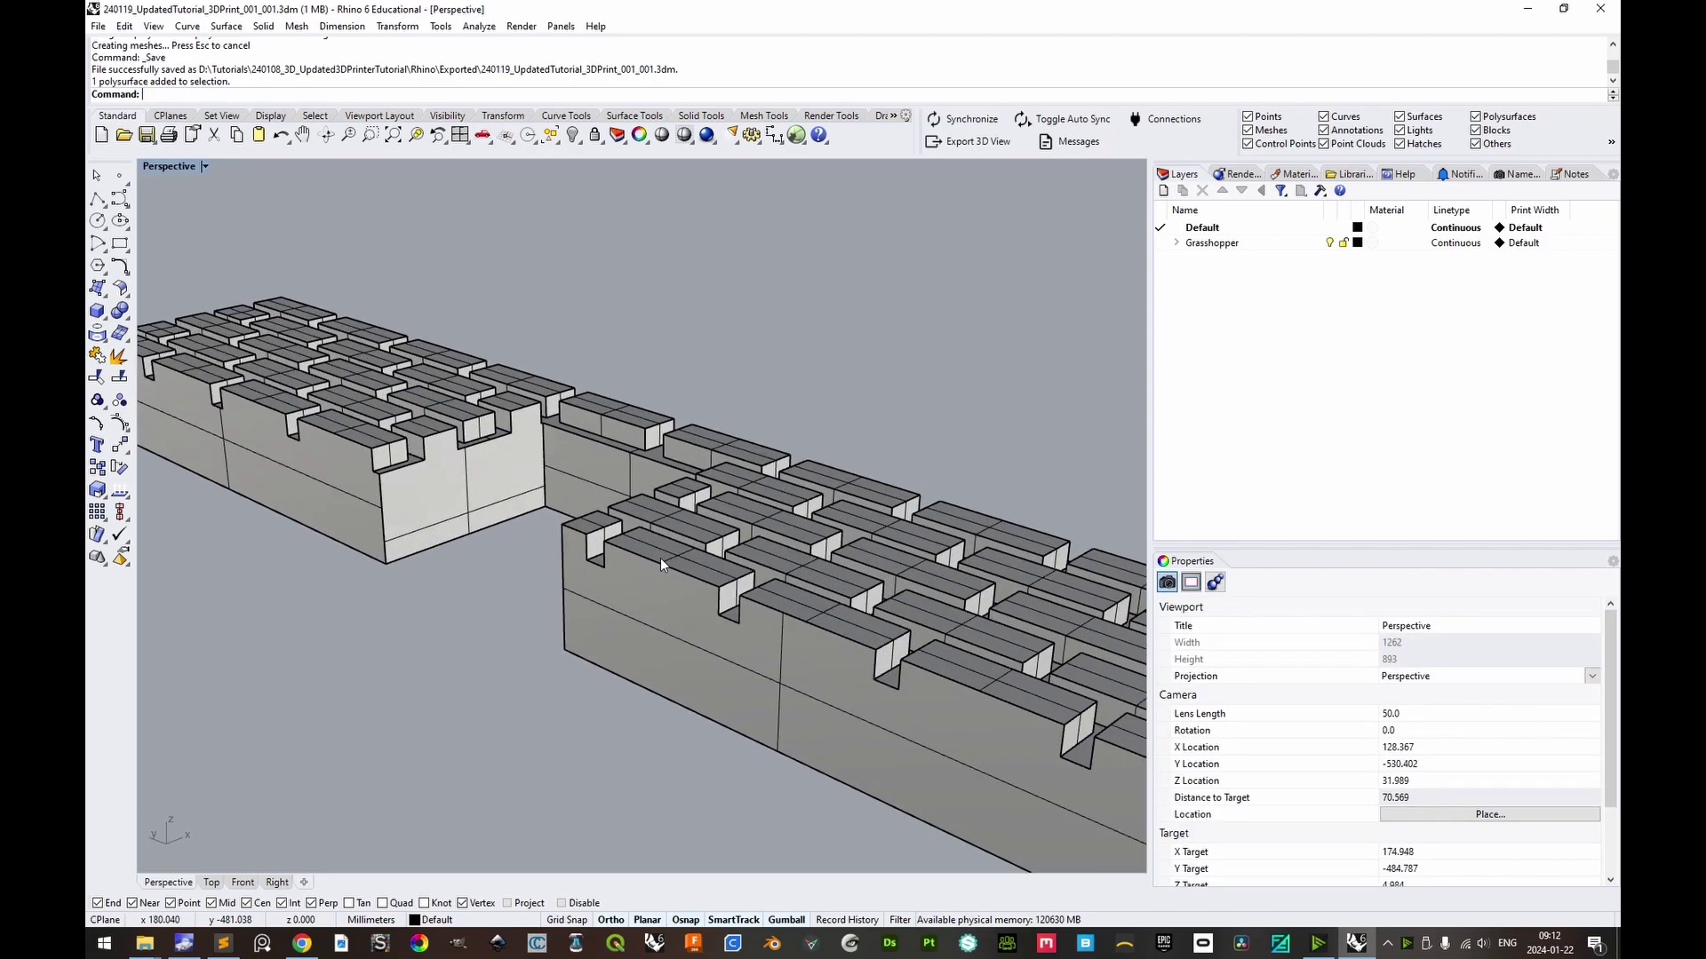
{"action": "right_click_drag", "start_coordinate": [942, 774], "coordinate": [850, 696], "text": "shift"}
{"action": "right_click_drag", "start_coordinate": [657, 472], "coordinate": [551, 361]}
{"action": "scroll", "coordinate": [534, 430], "scroll_direction": "down", "scroll_amount": 6}
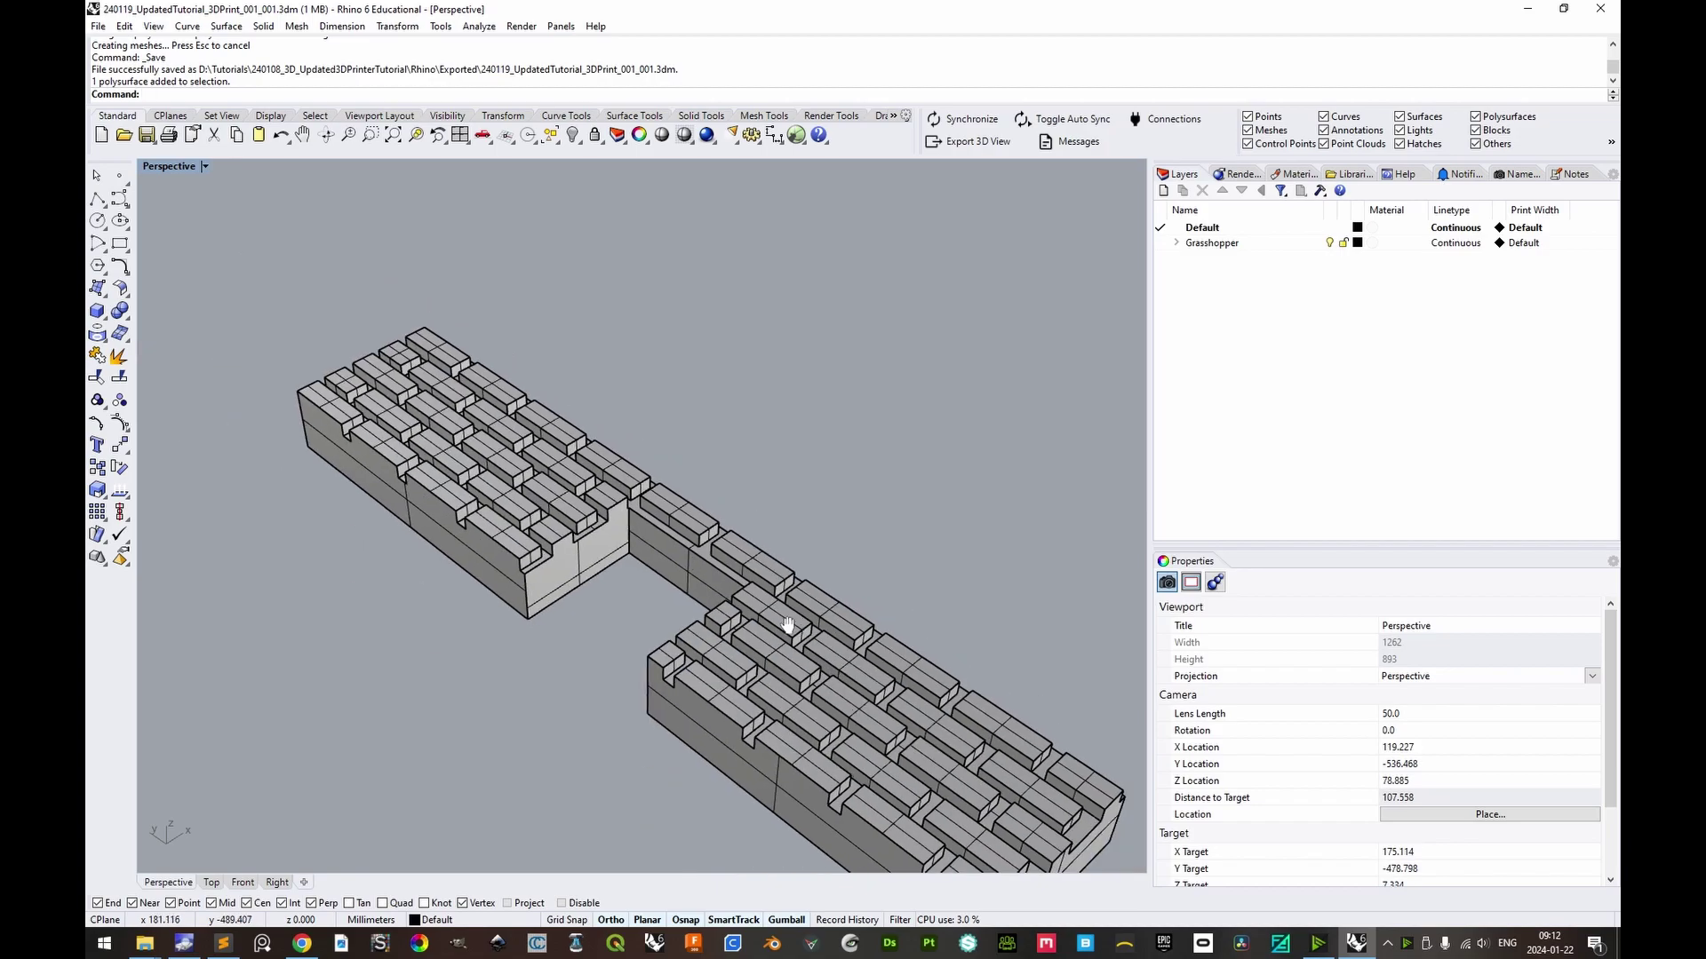
{"action": "right_click_drag", "start_coordinate": [534, 430], "coordinate": [604, 418]}
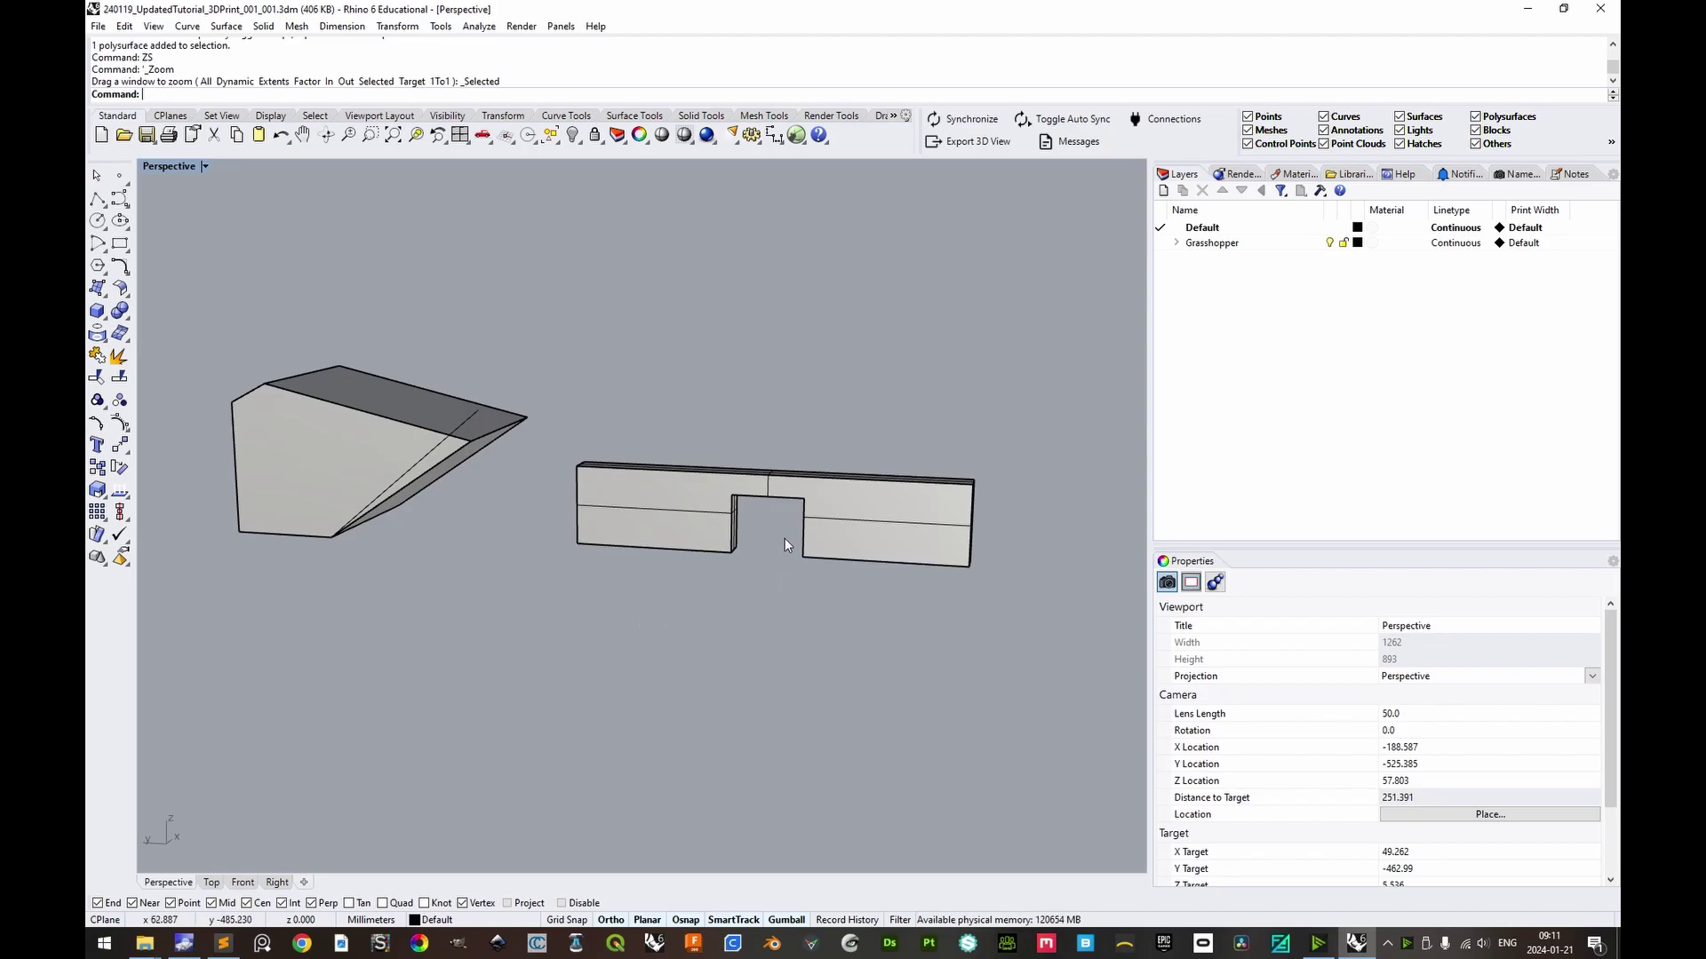
Examine the window recess in the front face of the large box, including its upper edge.
{"action": "scroll", "coordinate": [413, 531], "scroll_direction": "down", "scroll_amount": 4}
{"action": "right_click_drag", "start_coordinate": [1005, 549], "coordinate": [385, 498], "text": "shift"}
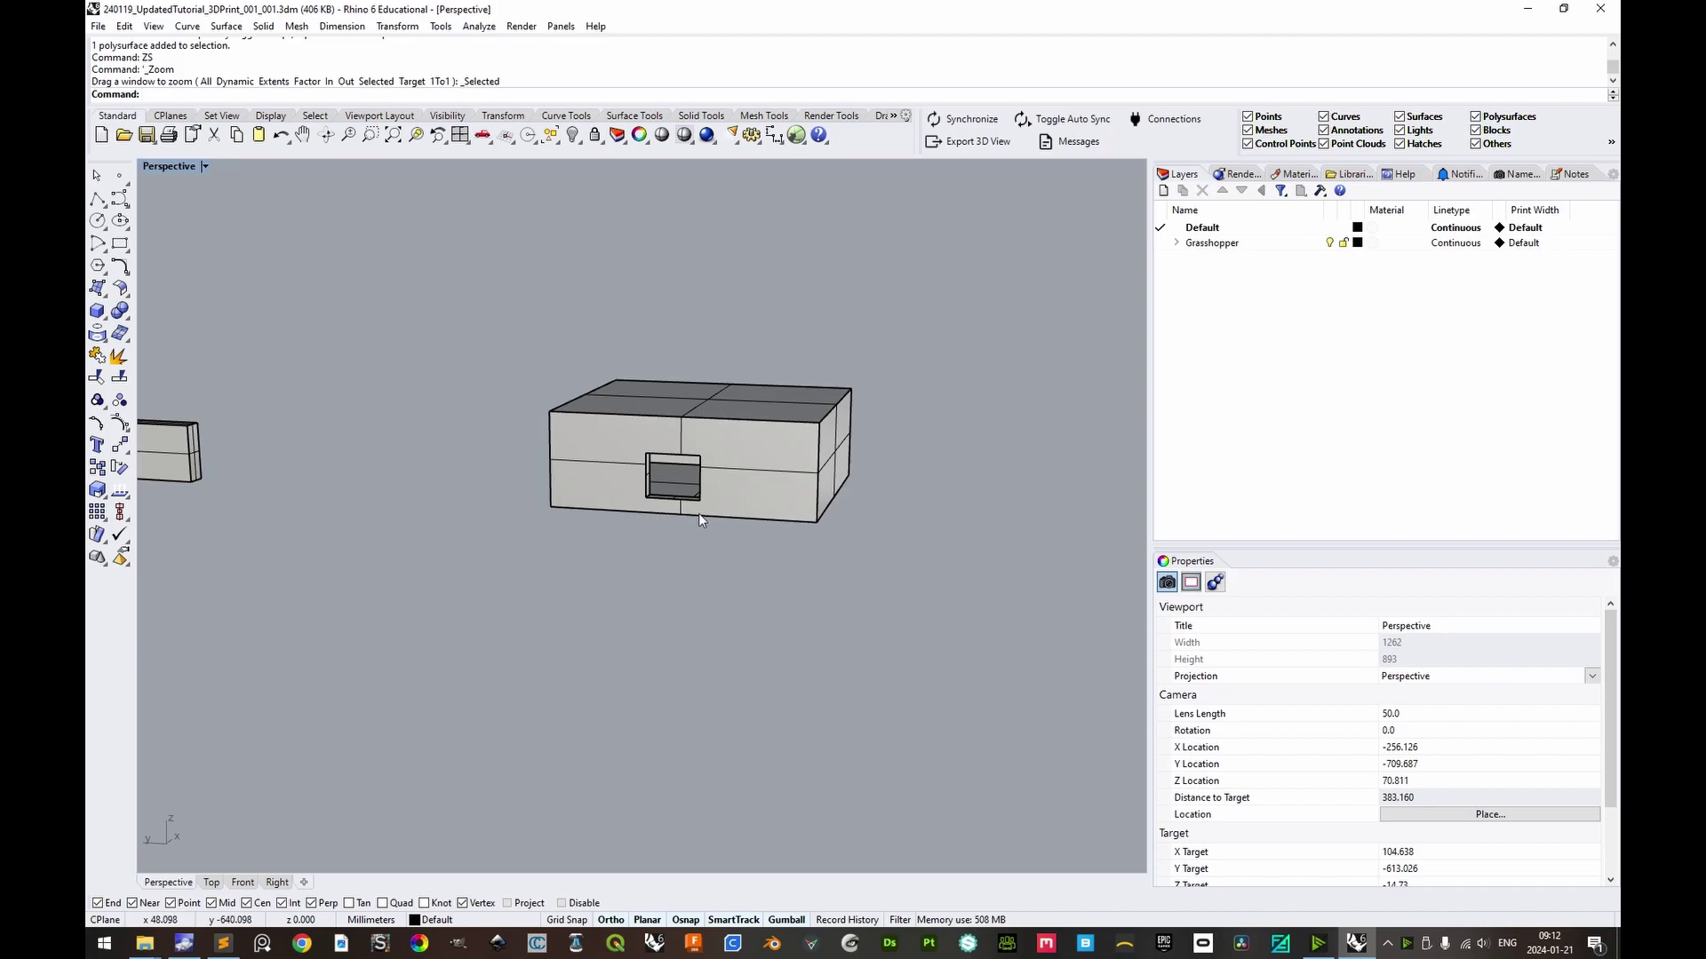
{"action": "scroll", "coordinate": [692, 481], "scroll_direction": "up", "scroll_amount": 2}
{"action": "right_click_drag", "start_coordinate": [691, 484], "coordinate": [749, 447]}
{"action": "scroll", "coordinate": [764, 391], "scroll_direction": "up", "scroll_amount": 6}
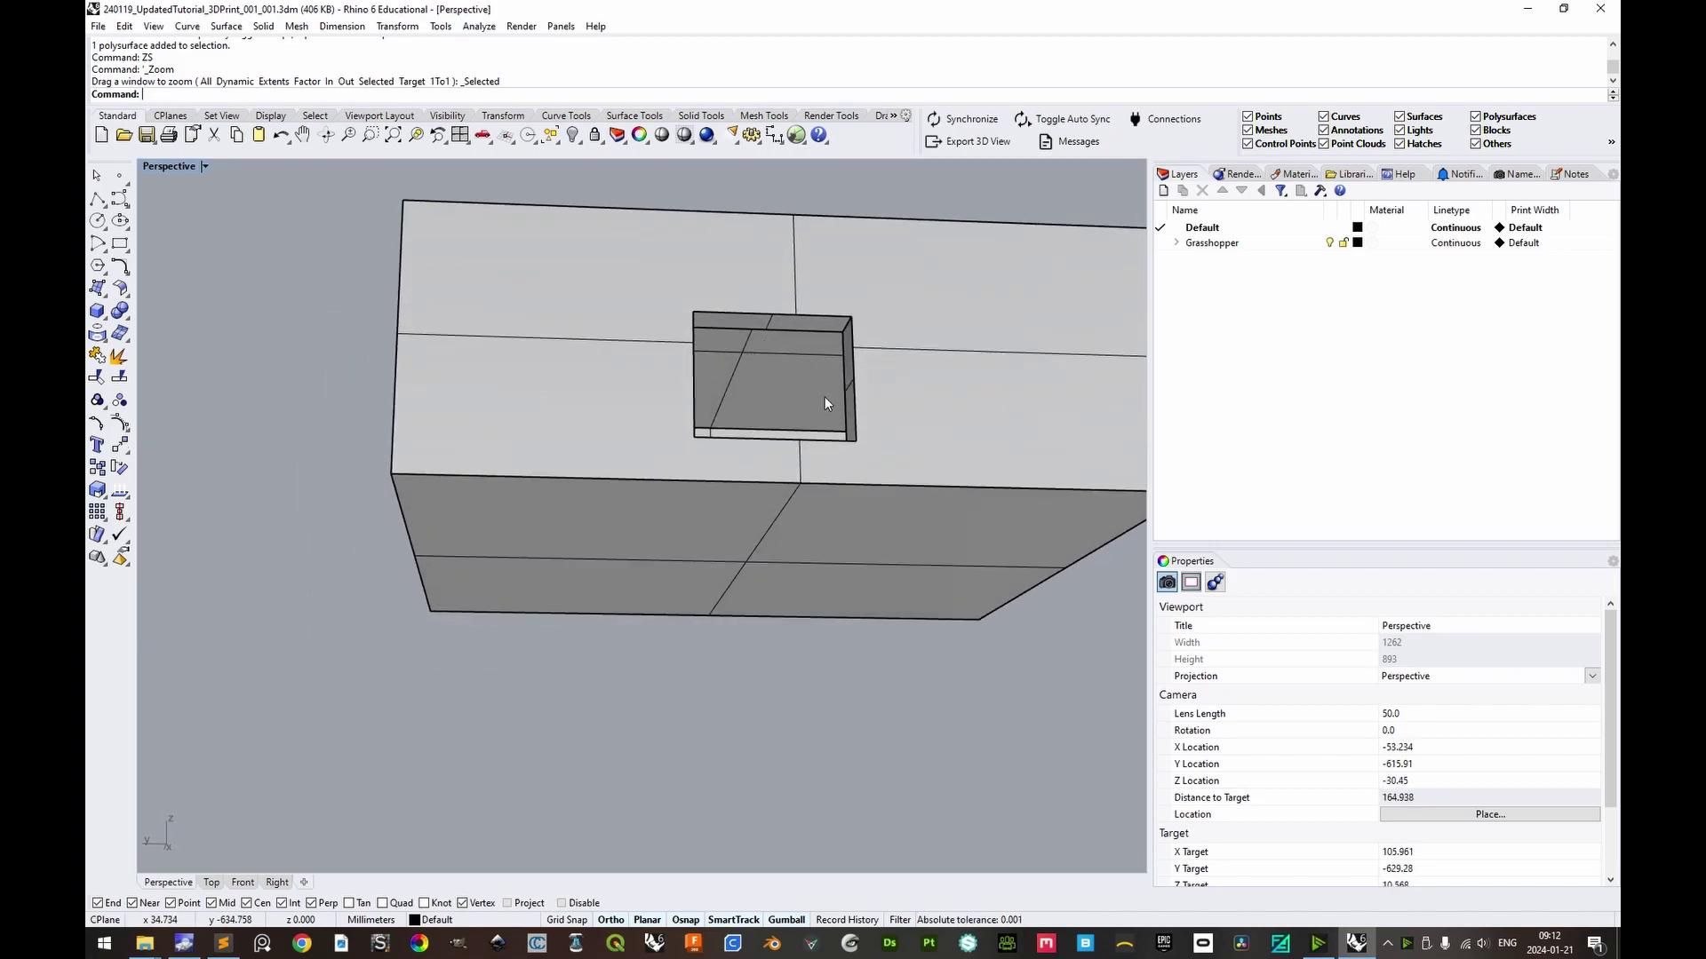
{"action": "right_click_drag", "start_coordinate": [833, 357], "coordinate": [620, 531]}
{"action": "scroll", "coordinate": [745, 530], "scroll_direction": "down", "scroll_amount": 4}
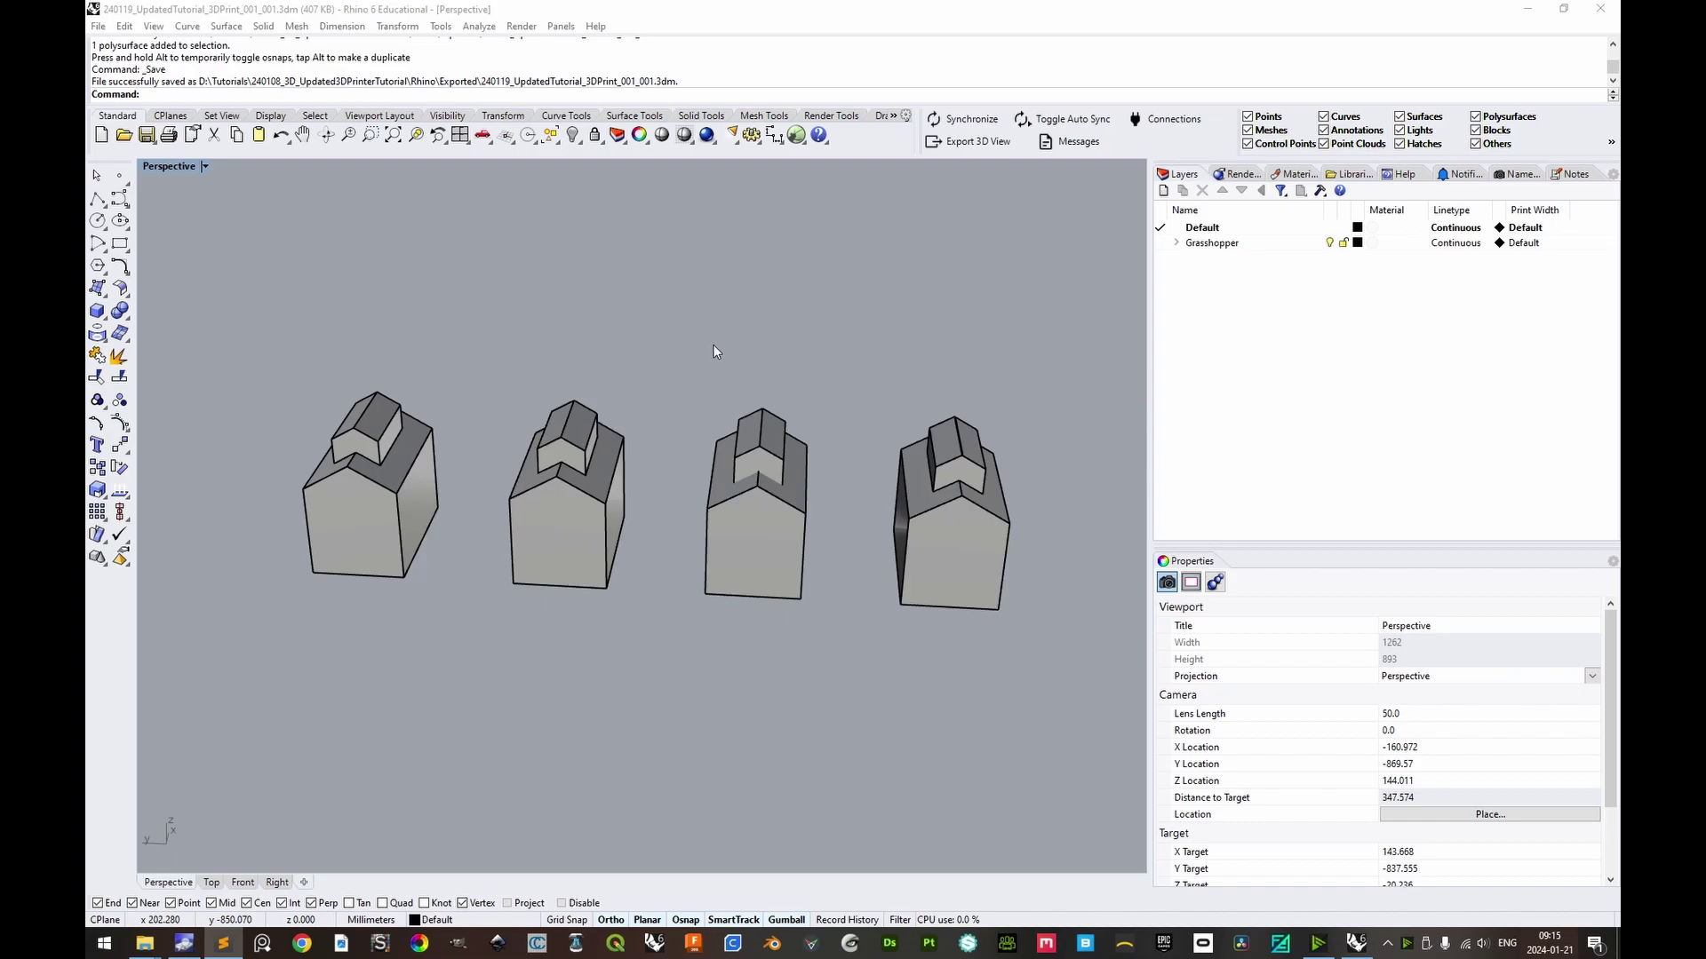
{"action": "left_click", "coordinate": [1602, 550]}
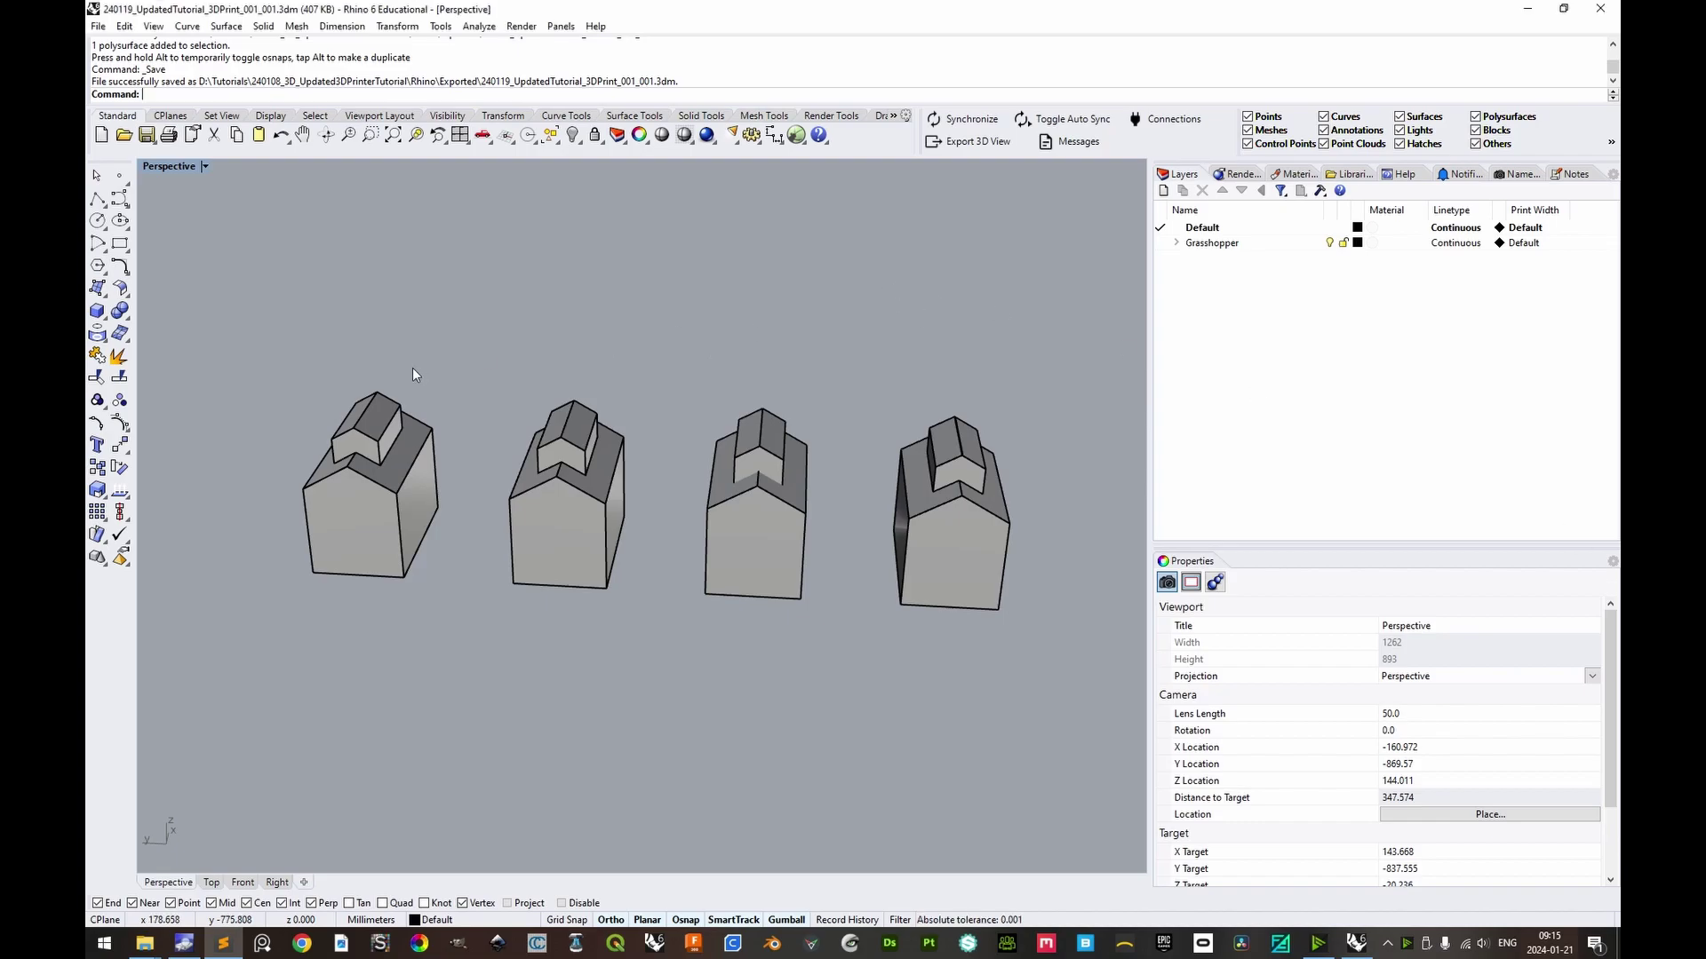
Select the first house in the row of four and check its object type in the properties.
{"action": "left_click_drag", "start_coordinate": [247, 337], "coordinate": [1082, 707]}
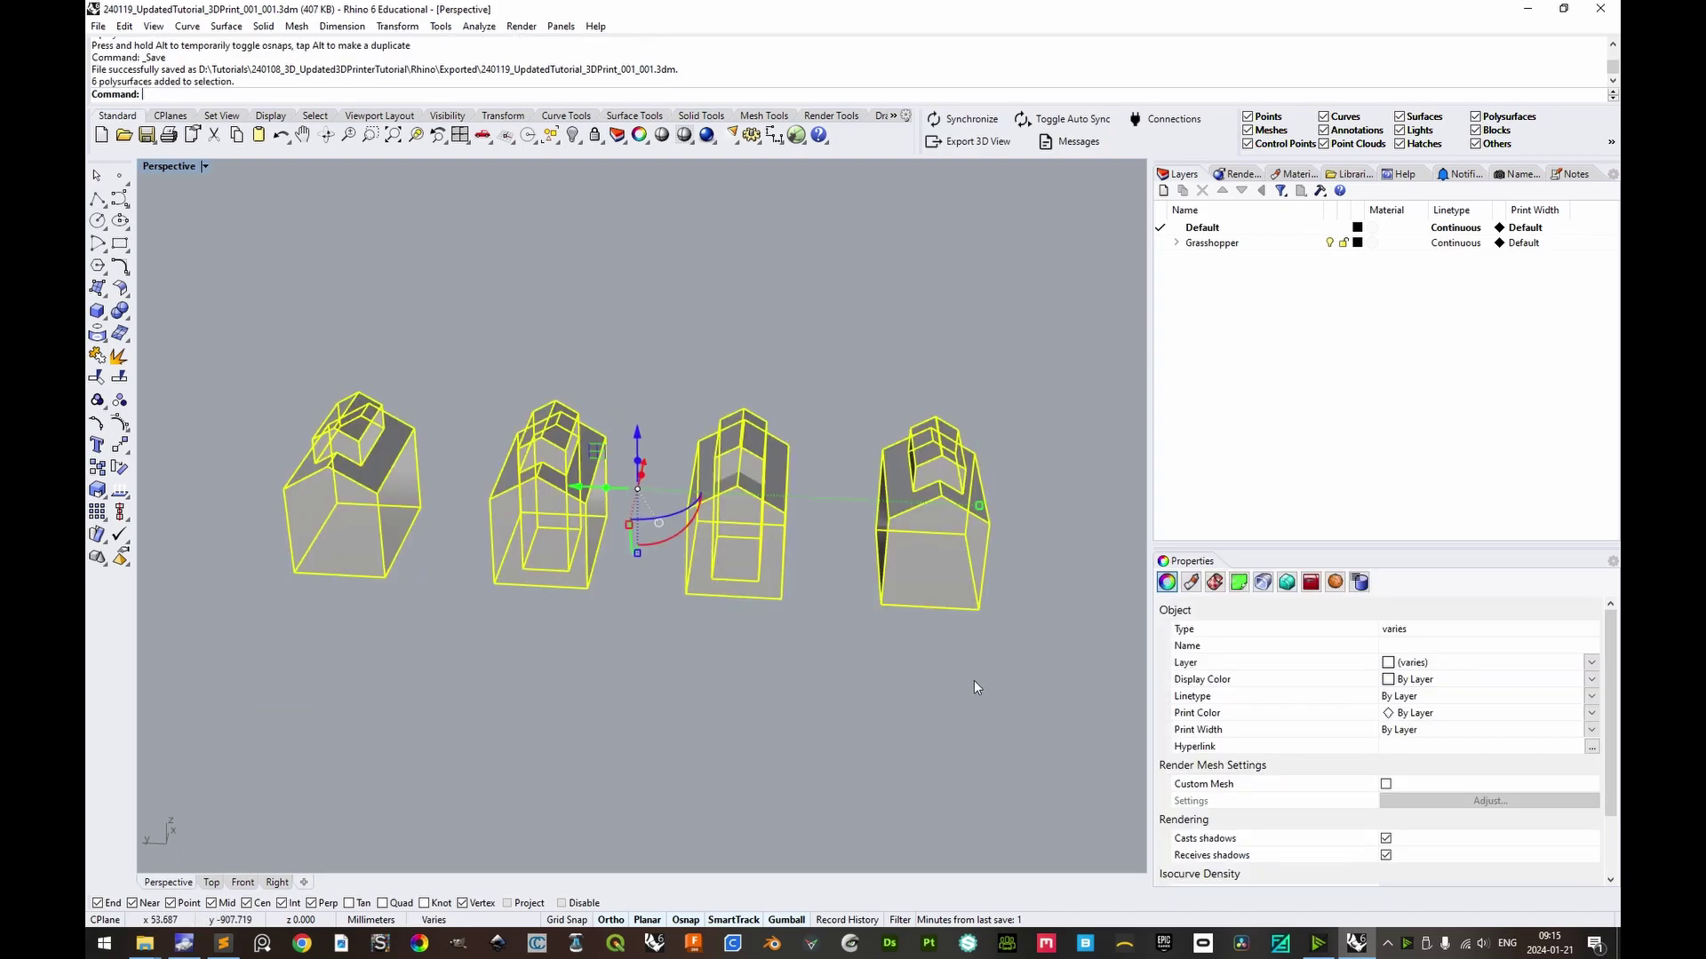
{"action": "left_click", "coordinate": [798, 662]}
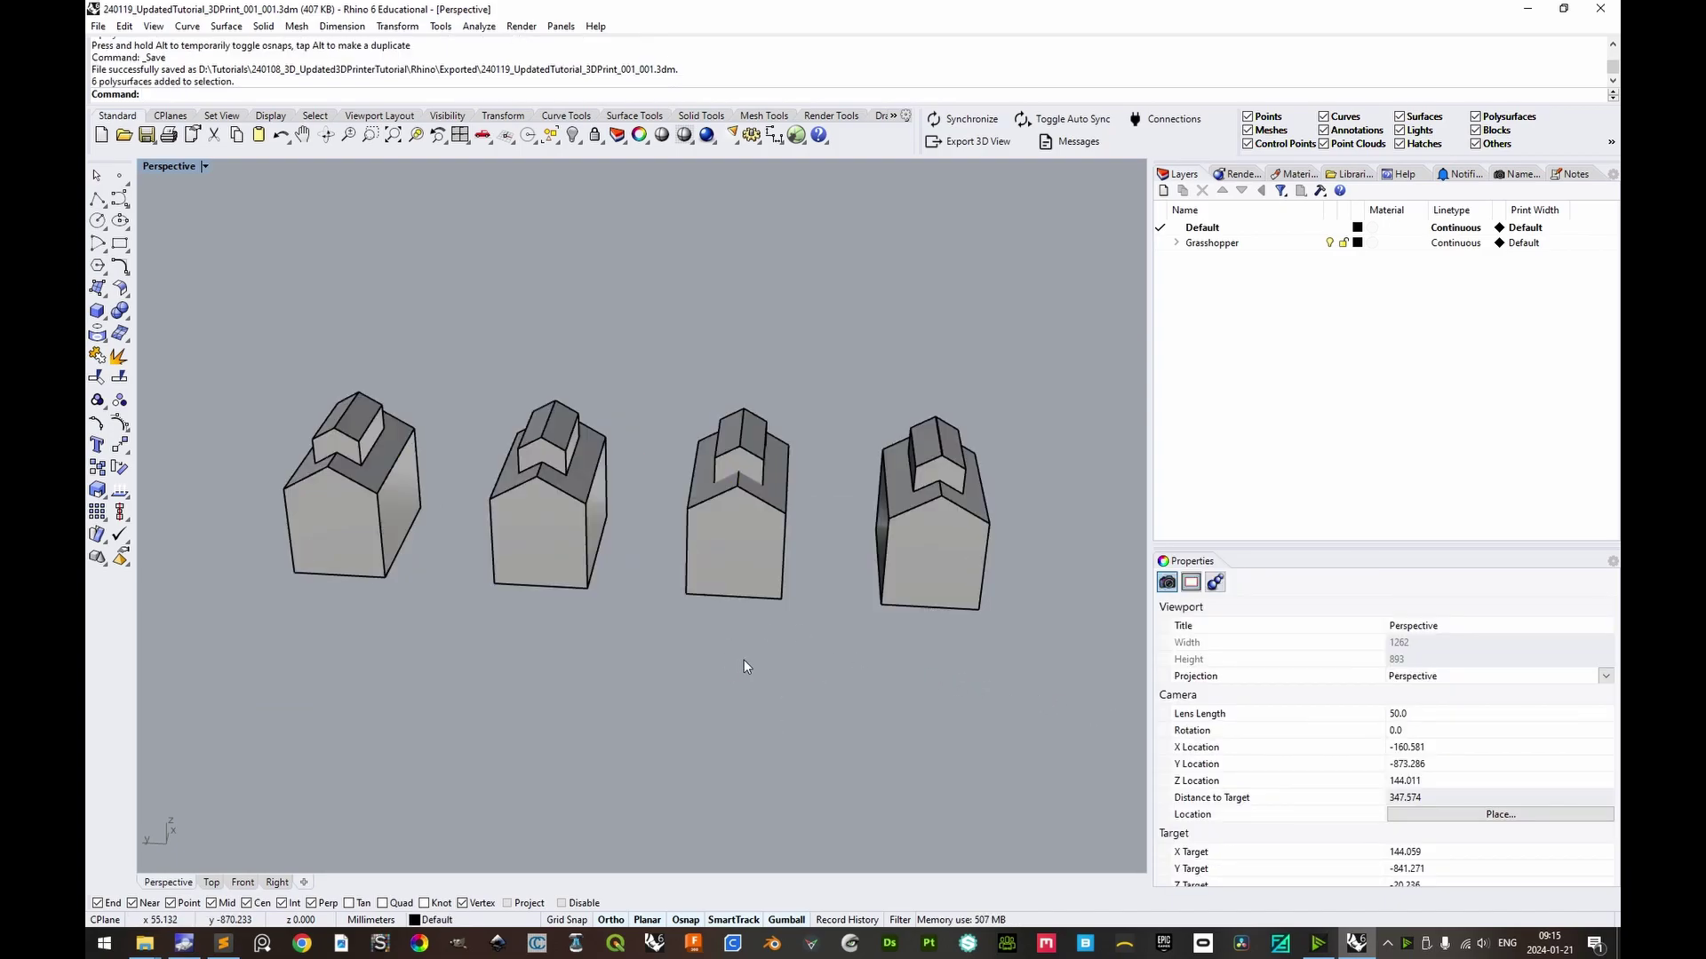
{"action": "left_click_drag", "start_coordinate": [217, 350], "coordinate": [472, 640]}
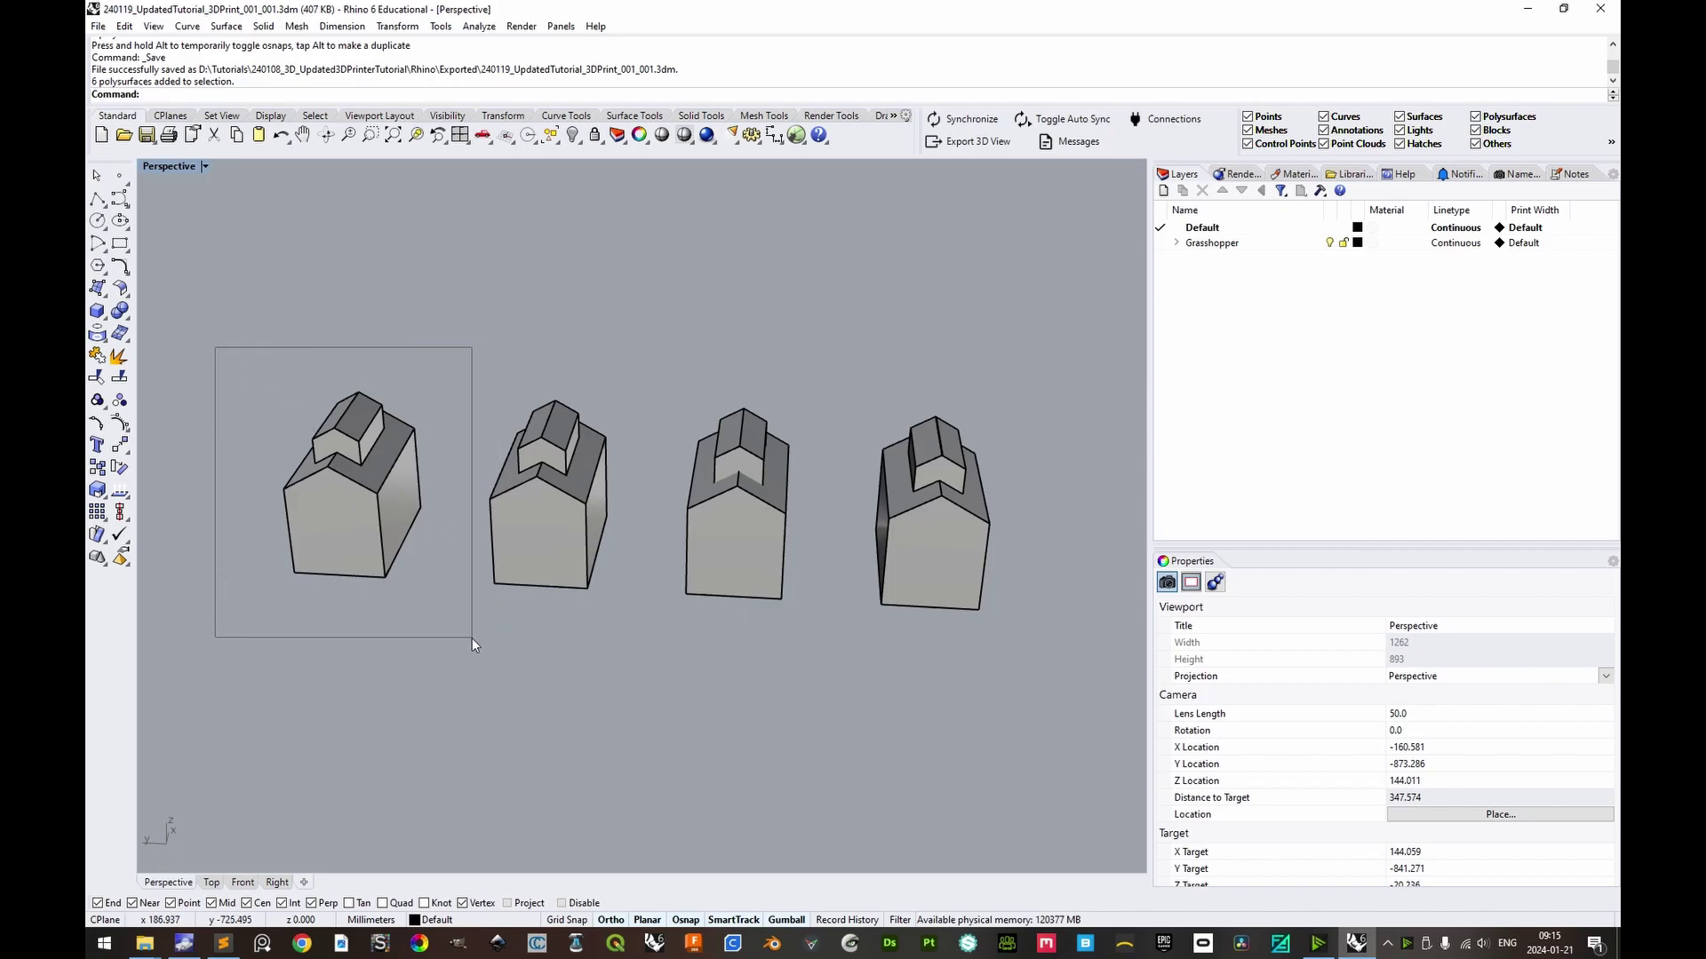
{"action": "scroll", "coordinate": [354, 567], "scroll_direction": "up", "scroll_amount": 2}
{"action": "scroll", "coordinate": [355, 567], "scroll_direction": "up", "scroll_amount": 3}
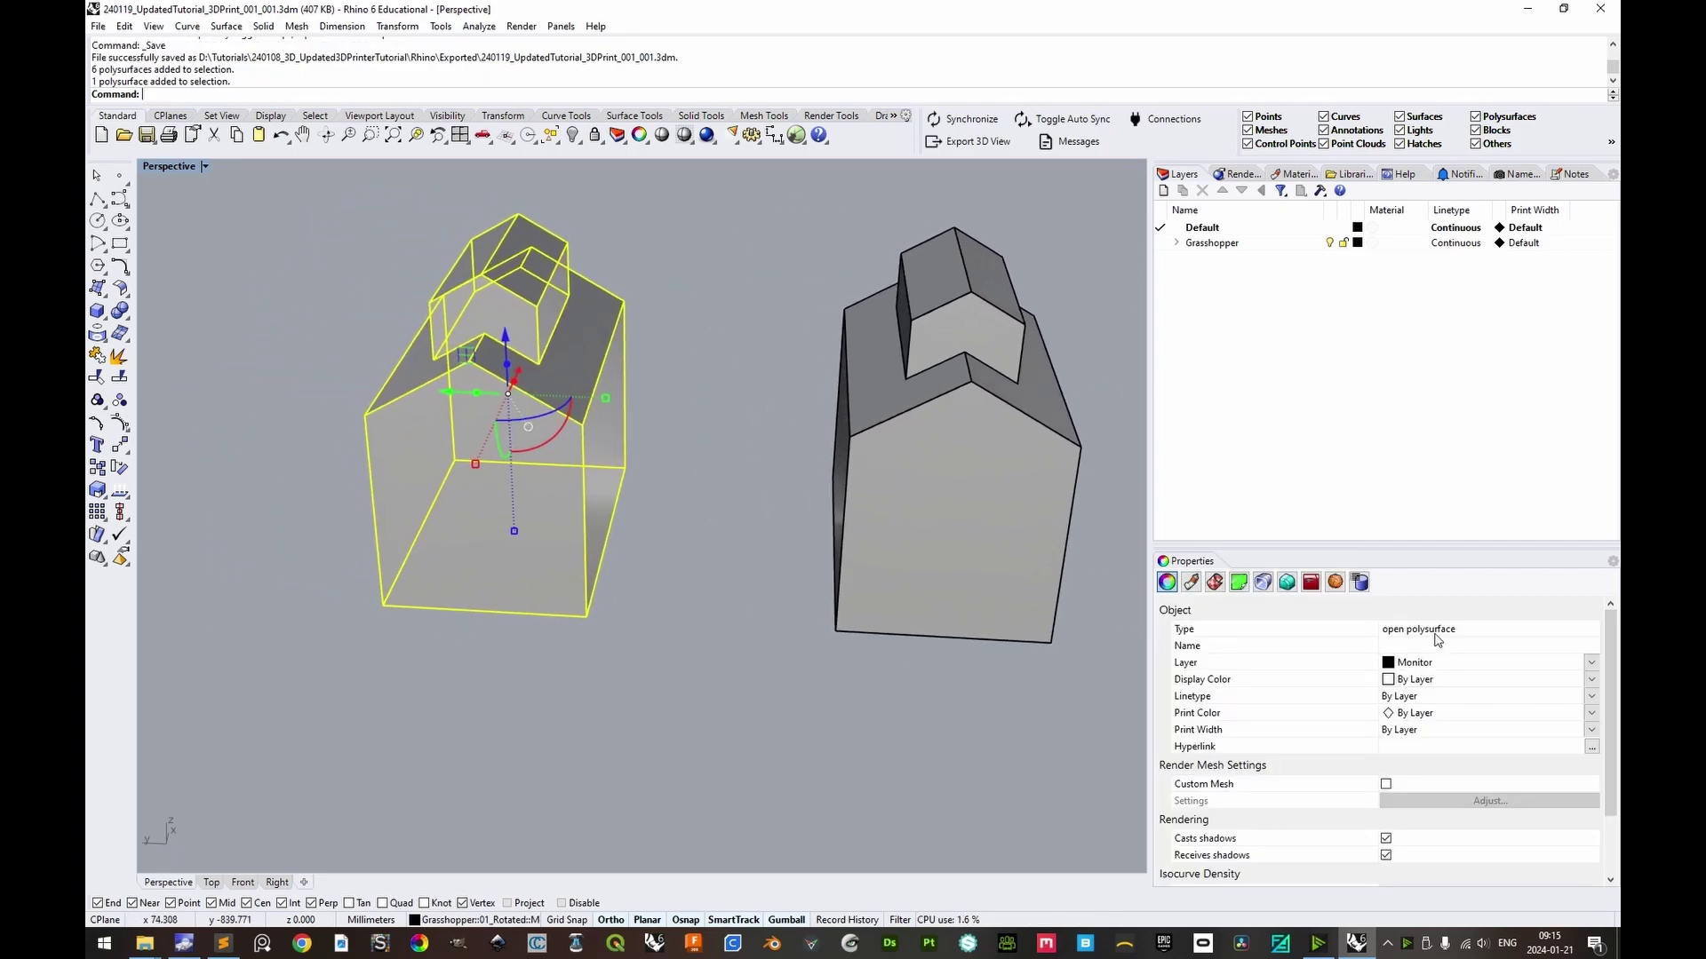
Run ShowEdges on the first house and compare its naked and non-manifold edges, closing the edge analysis when done.
{"action": "right_click_drag", "start_coordinate": [671, 578], "coordinate": [722, 567]}
{"action": "type", "text": "ShowEdges"}
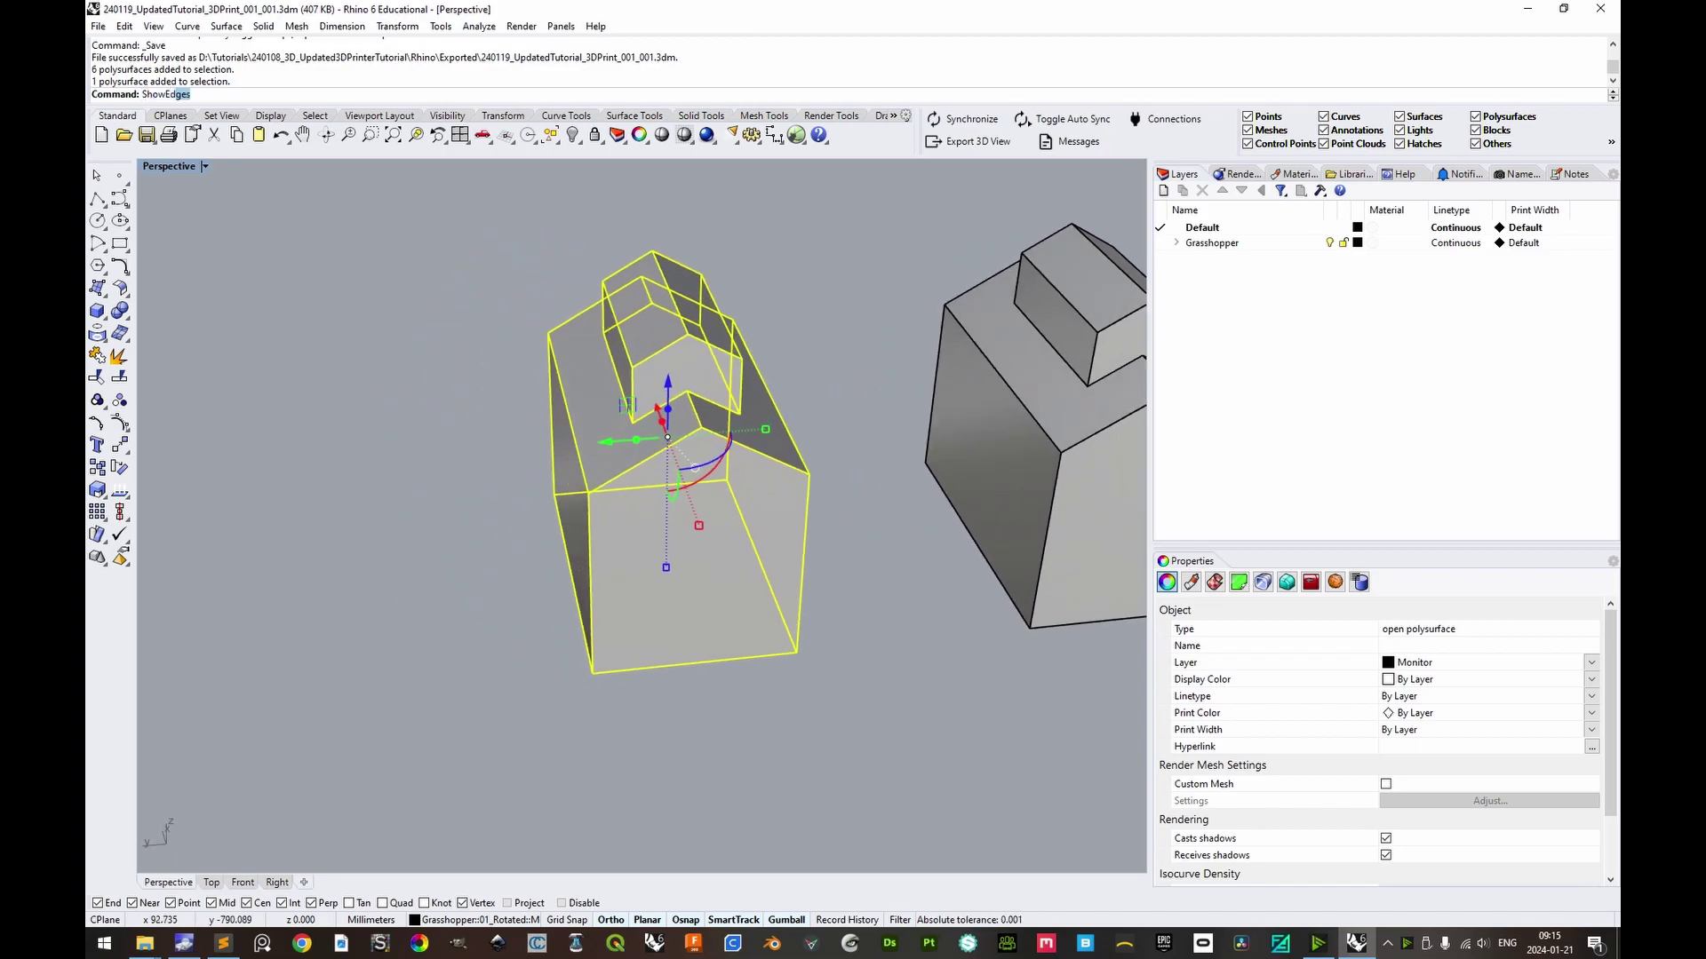
{"action": "key", "text": "Return"}
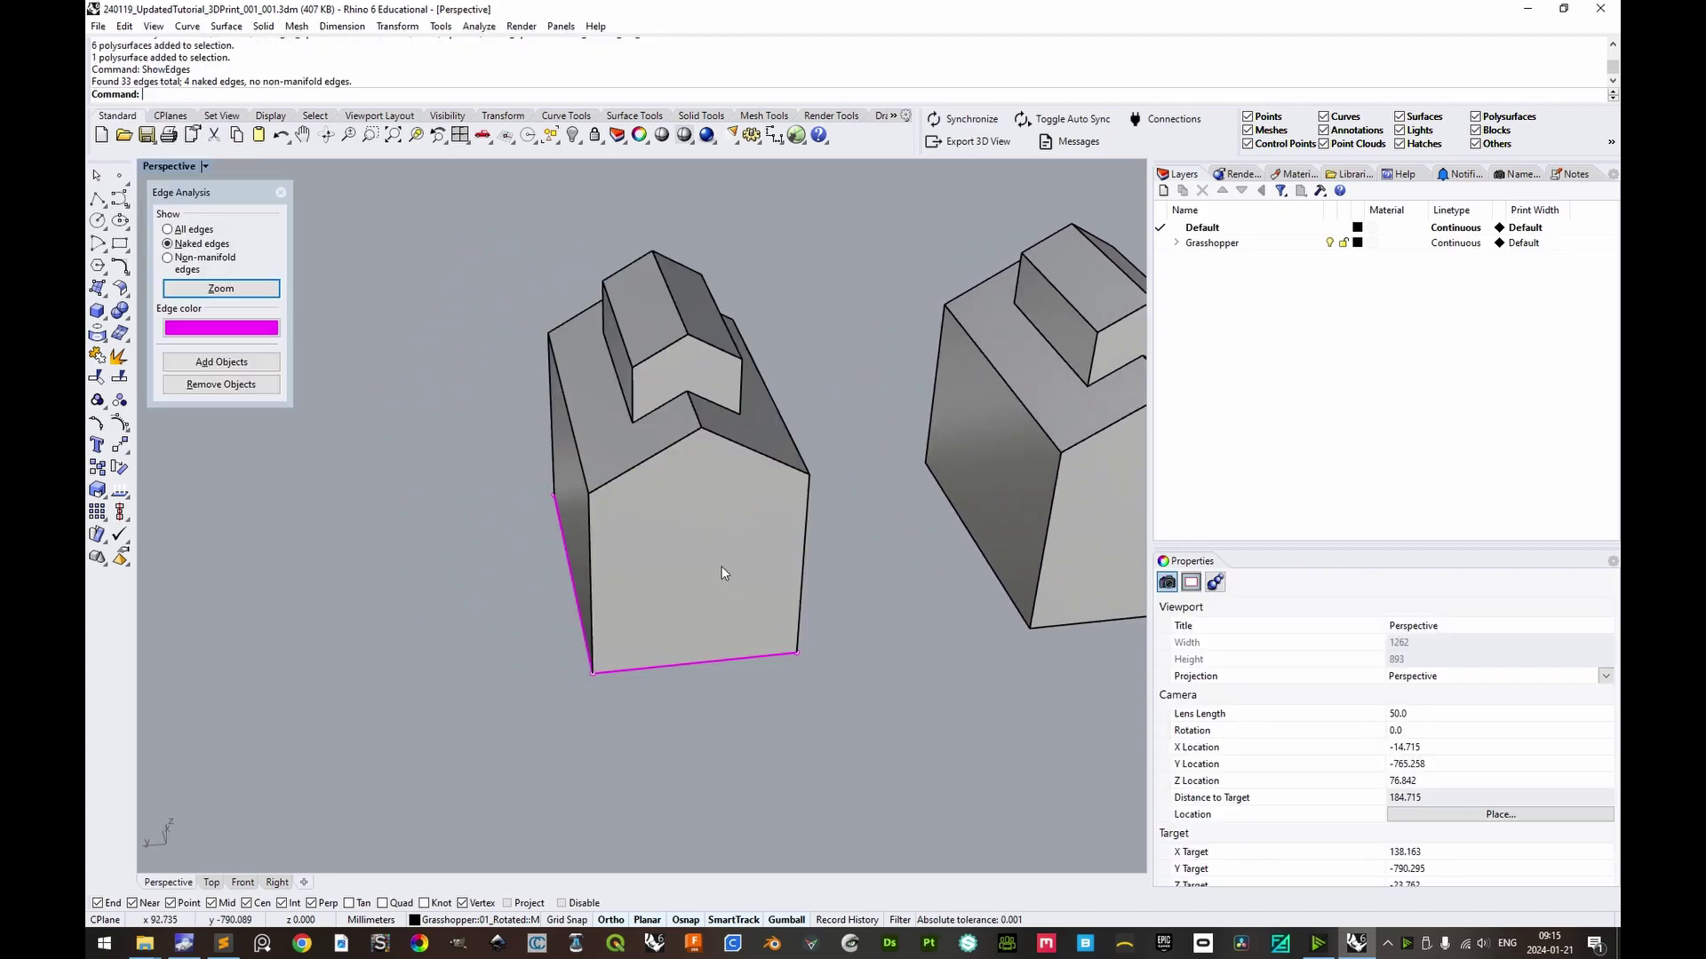
{"action": "left_click", "coordinate": [208, 248]}
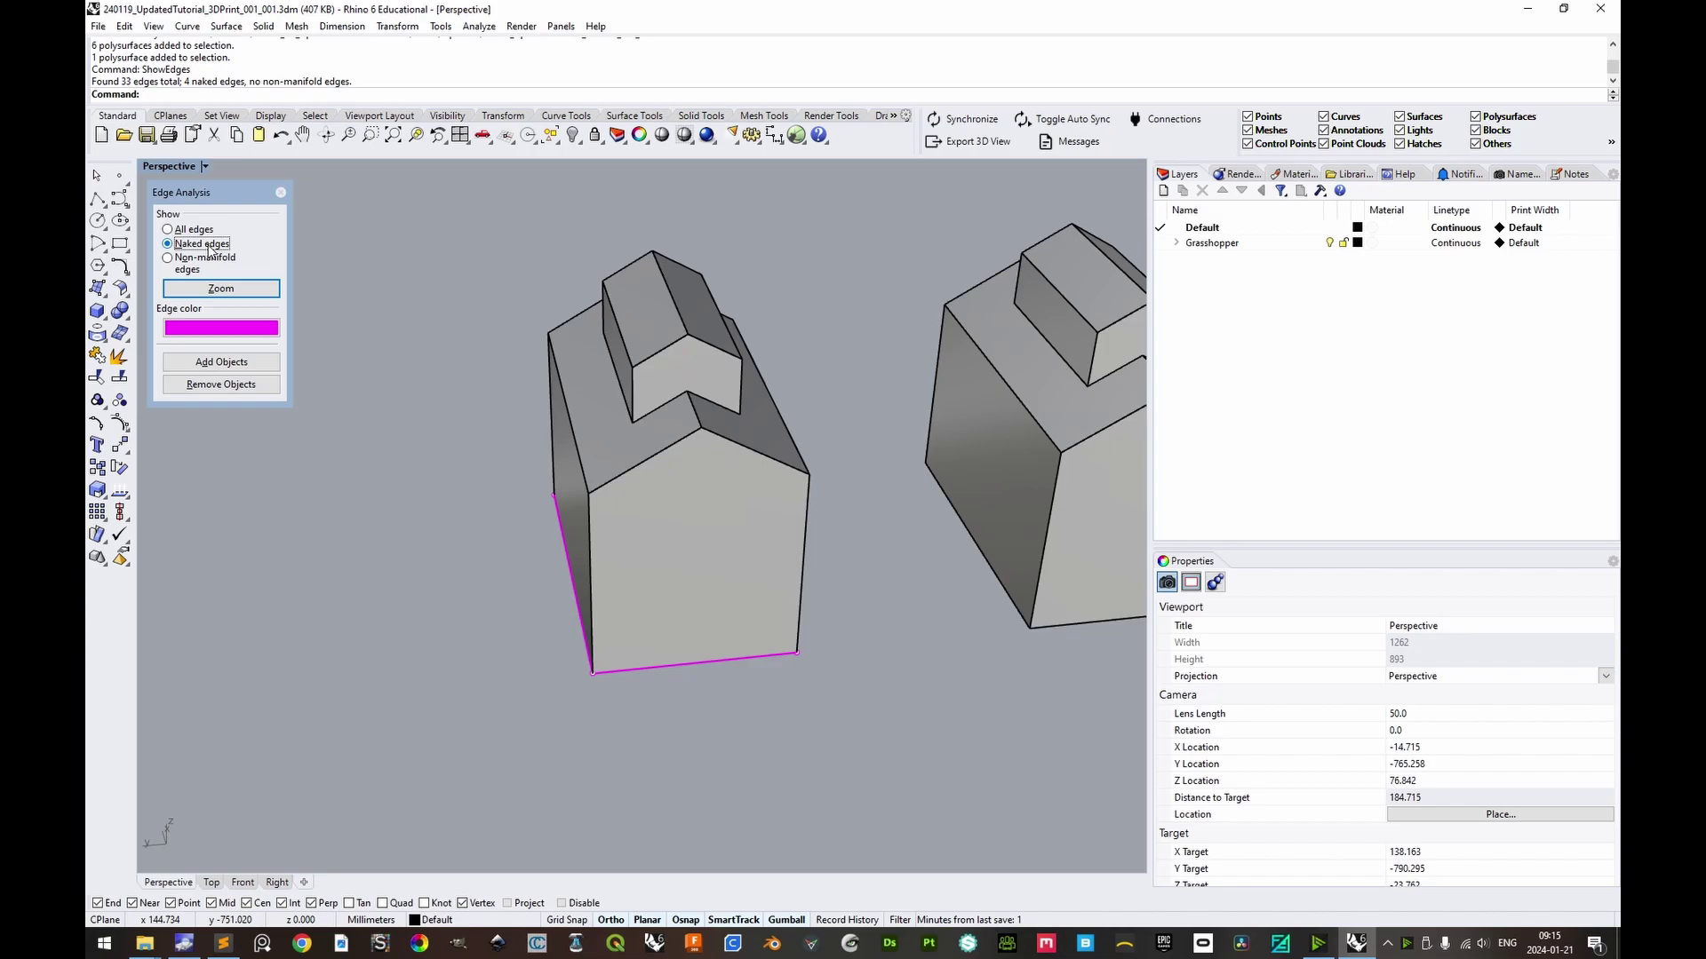
{"action": "left_click", "coordinate": [196, 267]}
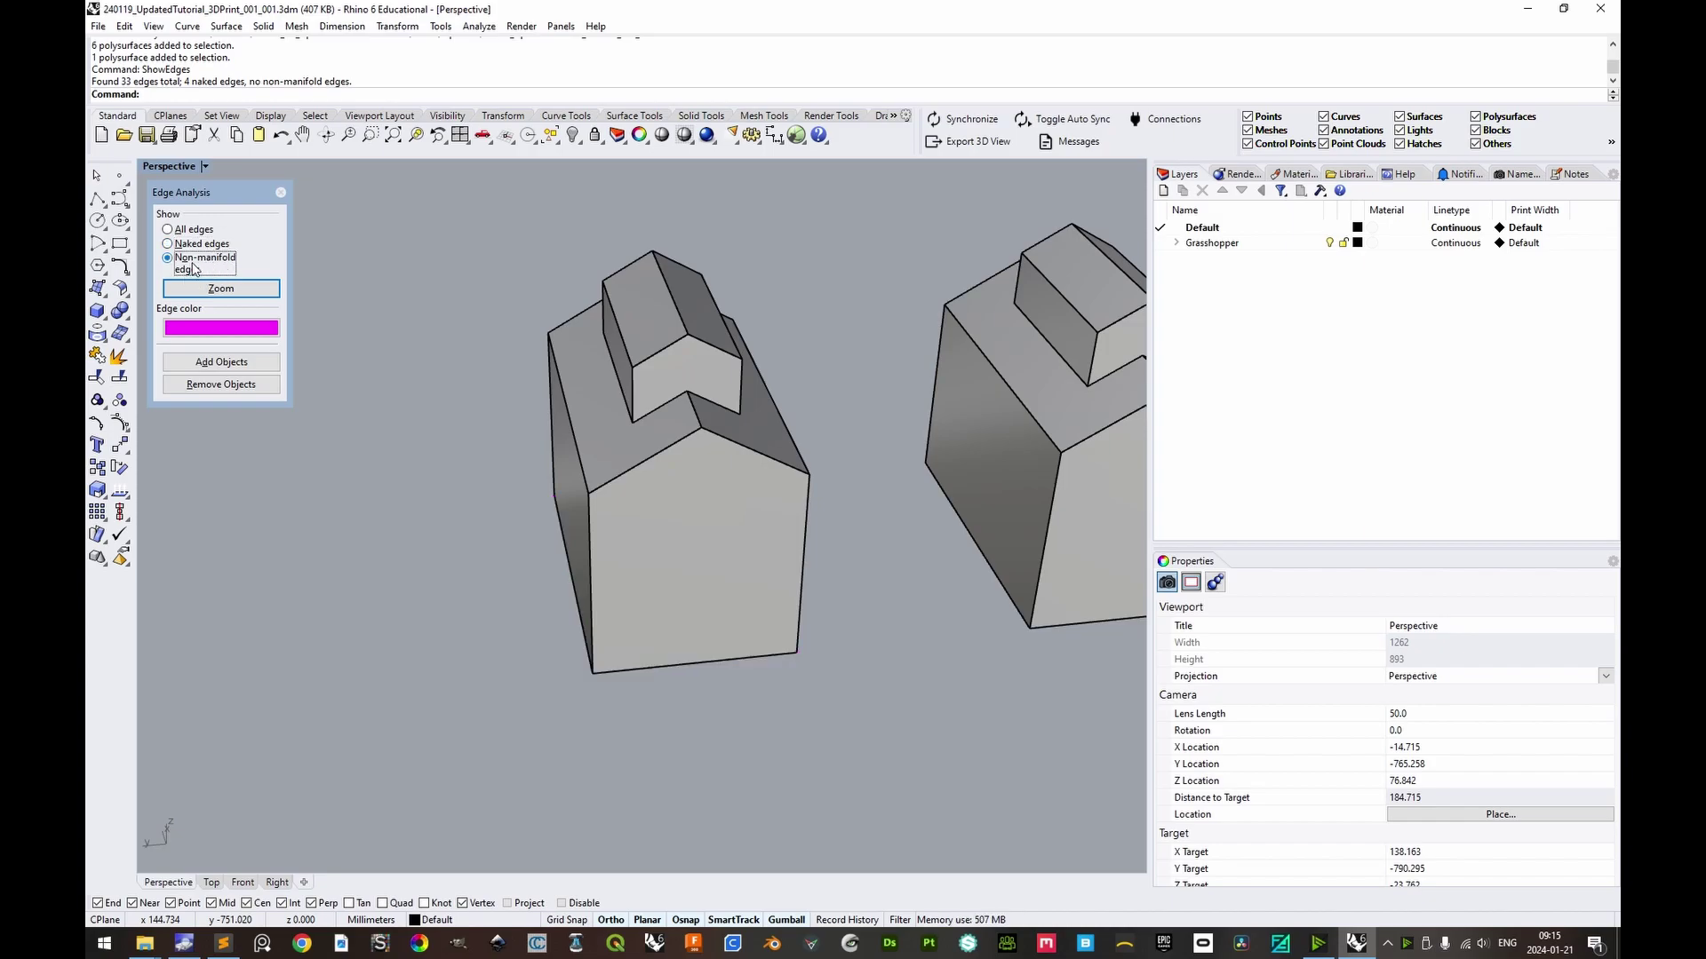
{"action": "left_click", "coordinate": [195, 249]}
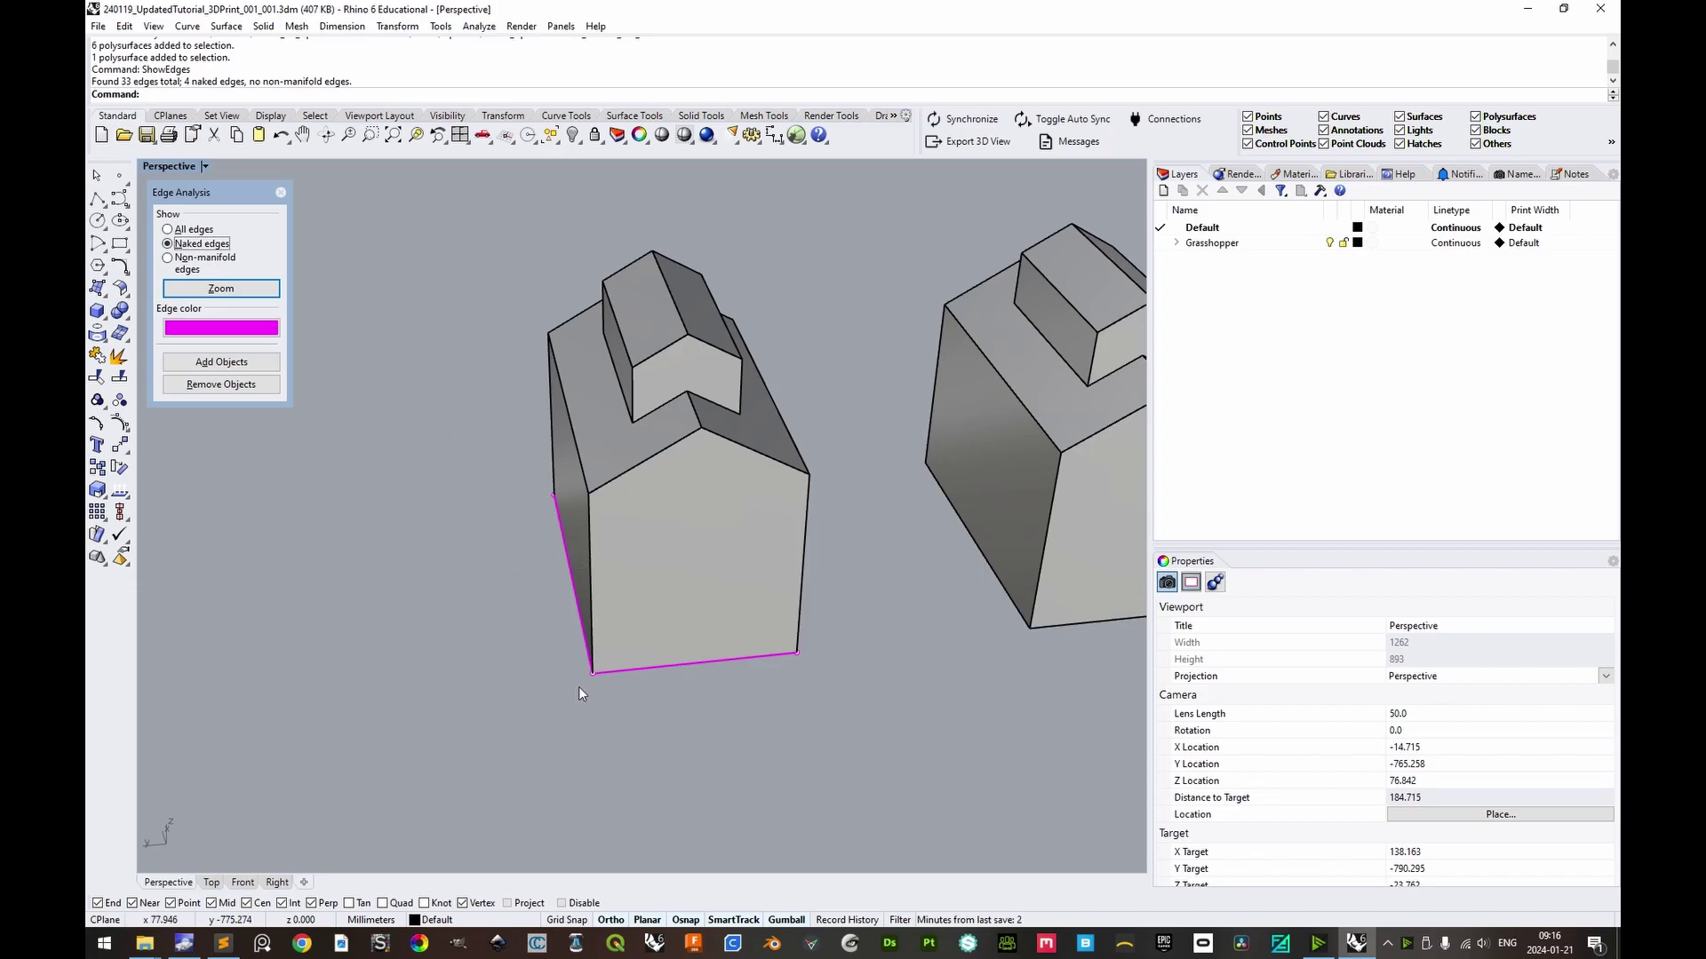
{"action": "right_click_drag", "start_coordinate": [771, 579], "coordinate": [688, 636]}
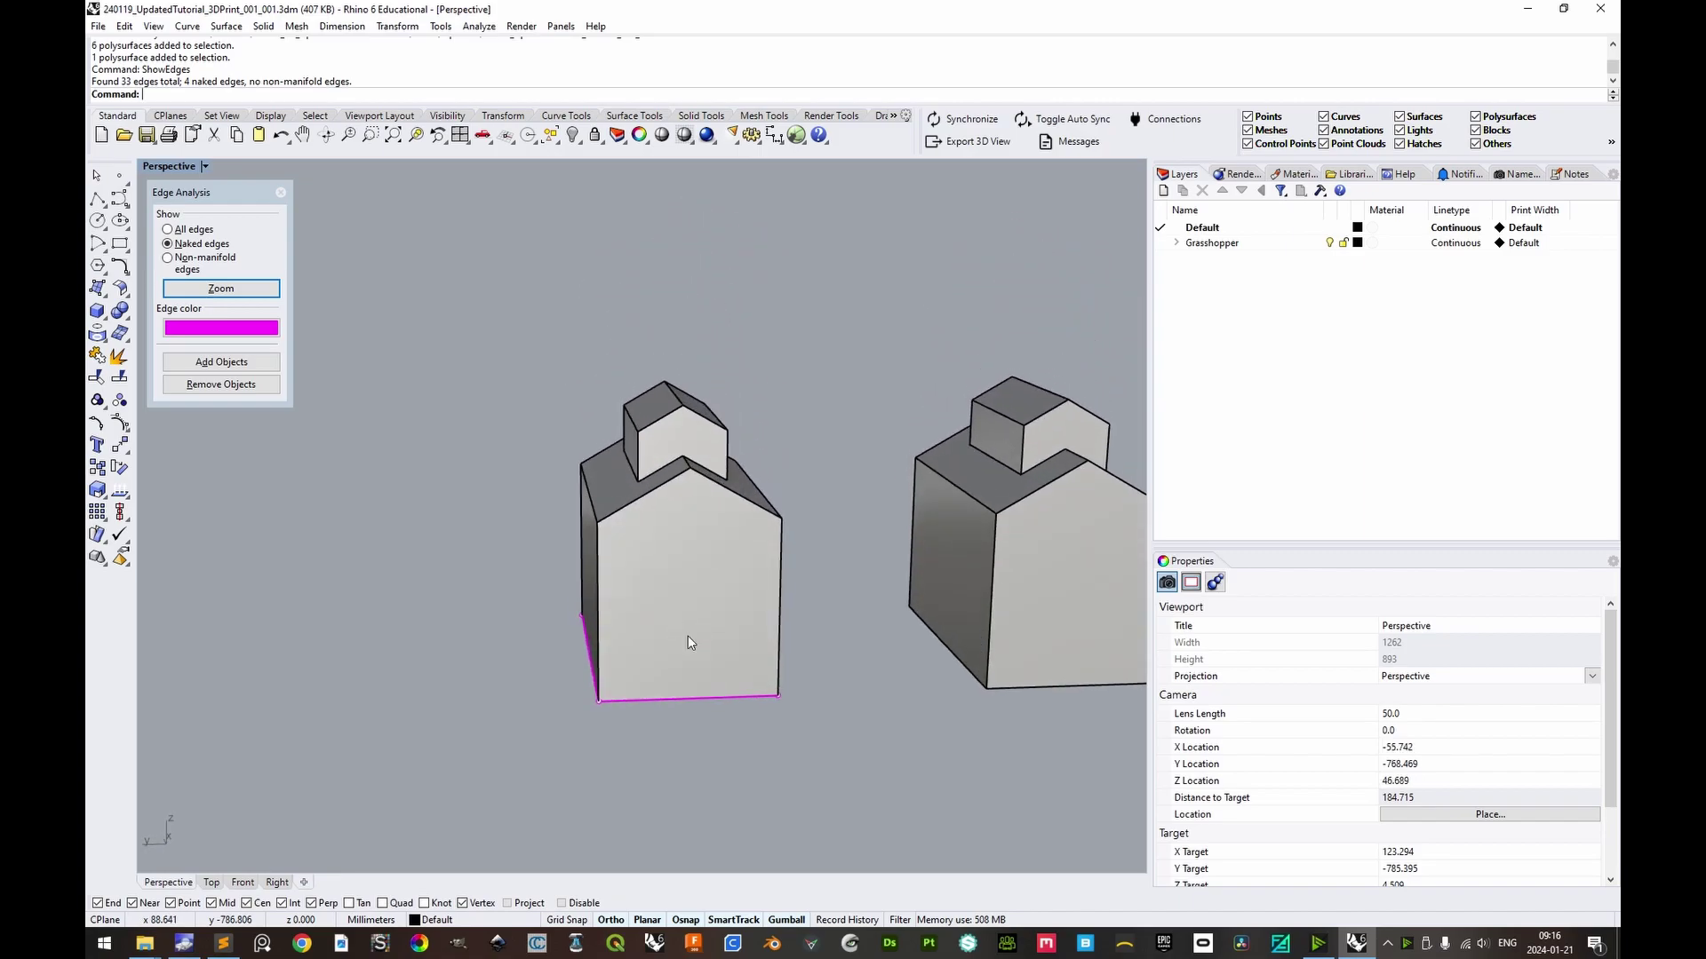
{"action": "left_click", "coordinate": [281, 193]}
Close the open base of the first house with the Cap command.
{"action": "right_click_drag", "start_coordinate": [684, 424], "coordinate": [776, 455]}
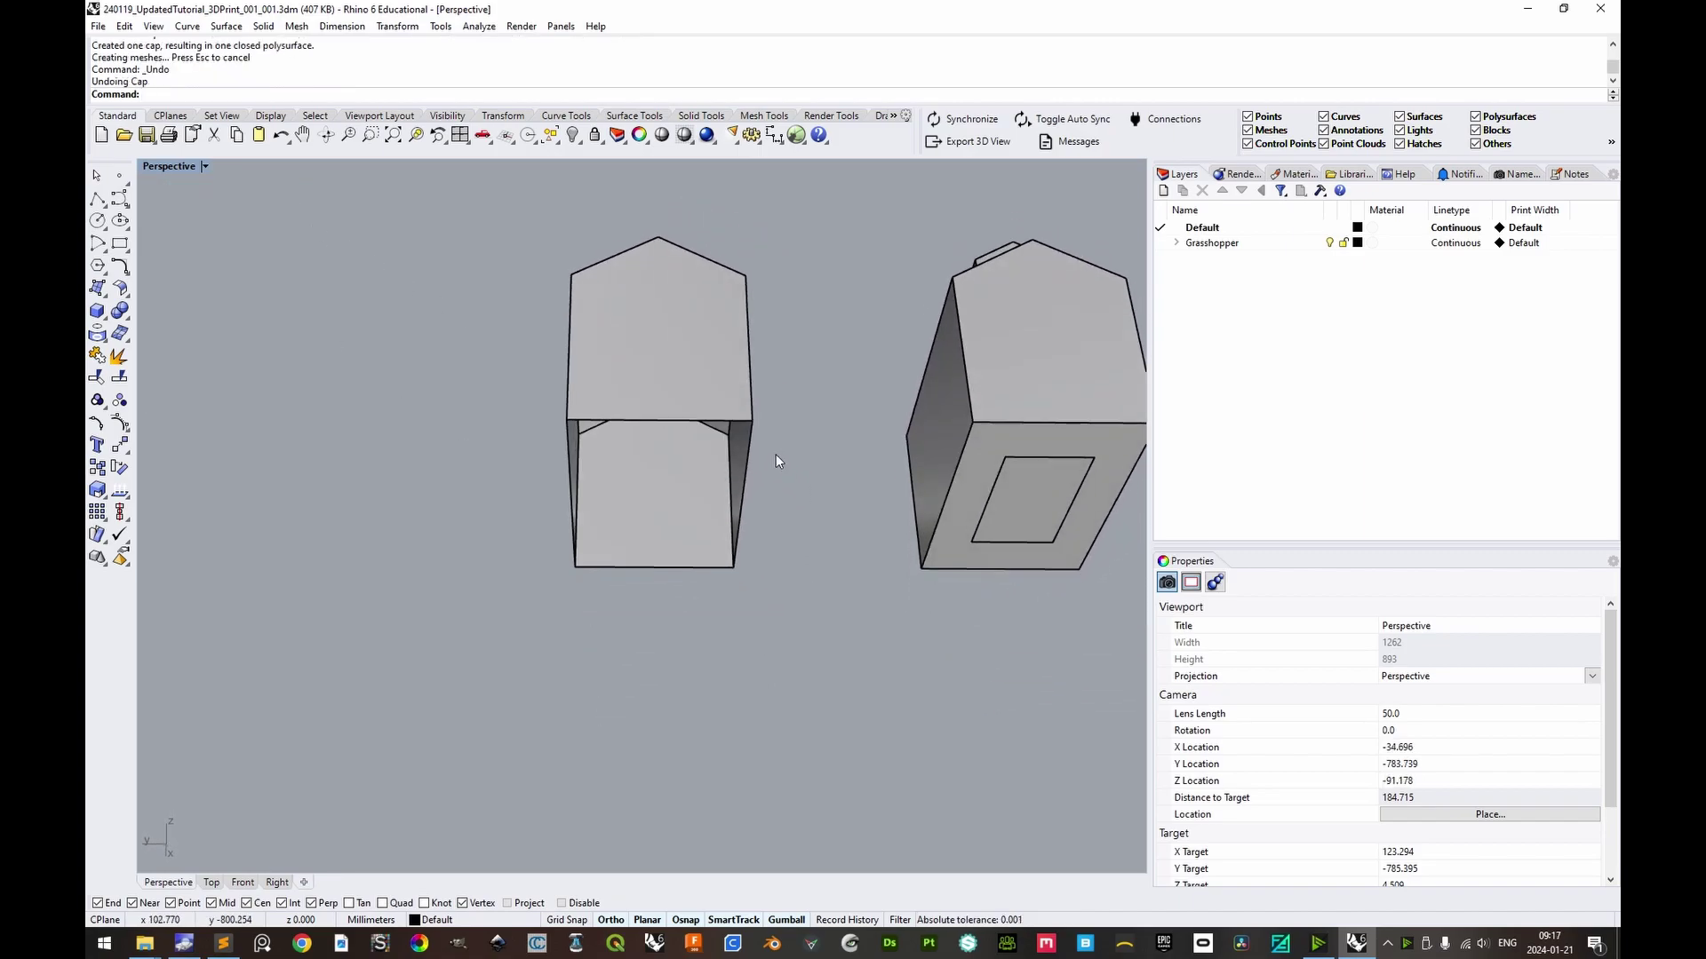
{"action": "key", "text": "ctrl+z"}
{"action": "type", "text": "Cap"}
{"action": "key", "text": "Return"}
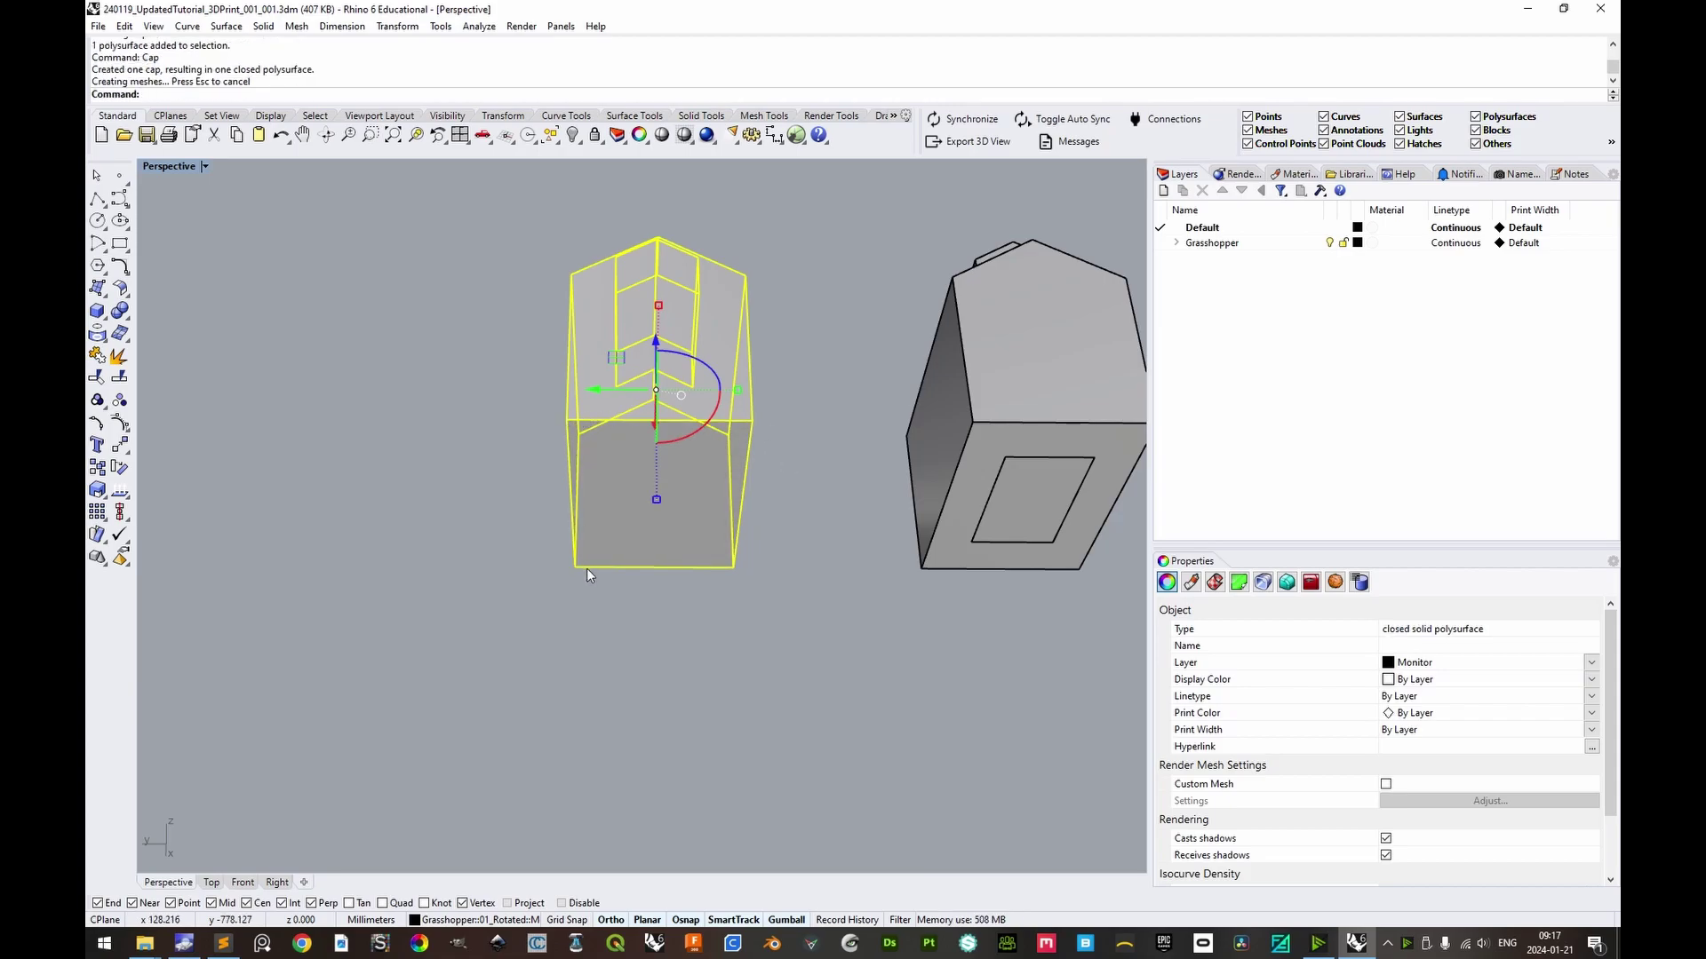
{"action": "key", "text": "Escape"}
Set the perspective viewport's display mode to Ghosted to see inside the second house.
{"action": "right_click_drag", "start_coordinate": [752, 424], "coordinate": [760, 477]}
{"action": "left_click_drag", "start_coordinate": [498, 240], "coordinate": [816, 746]}
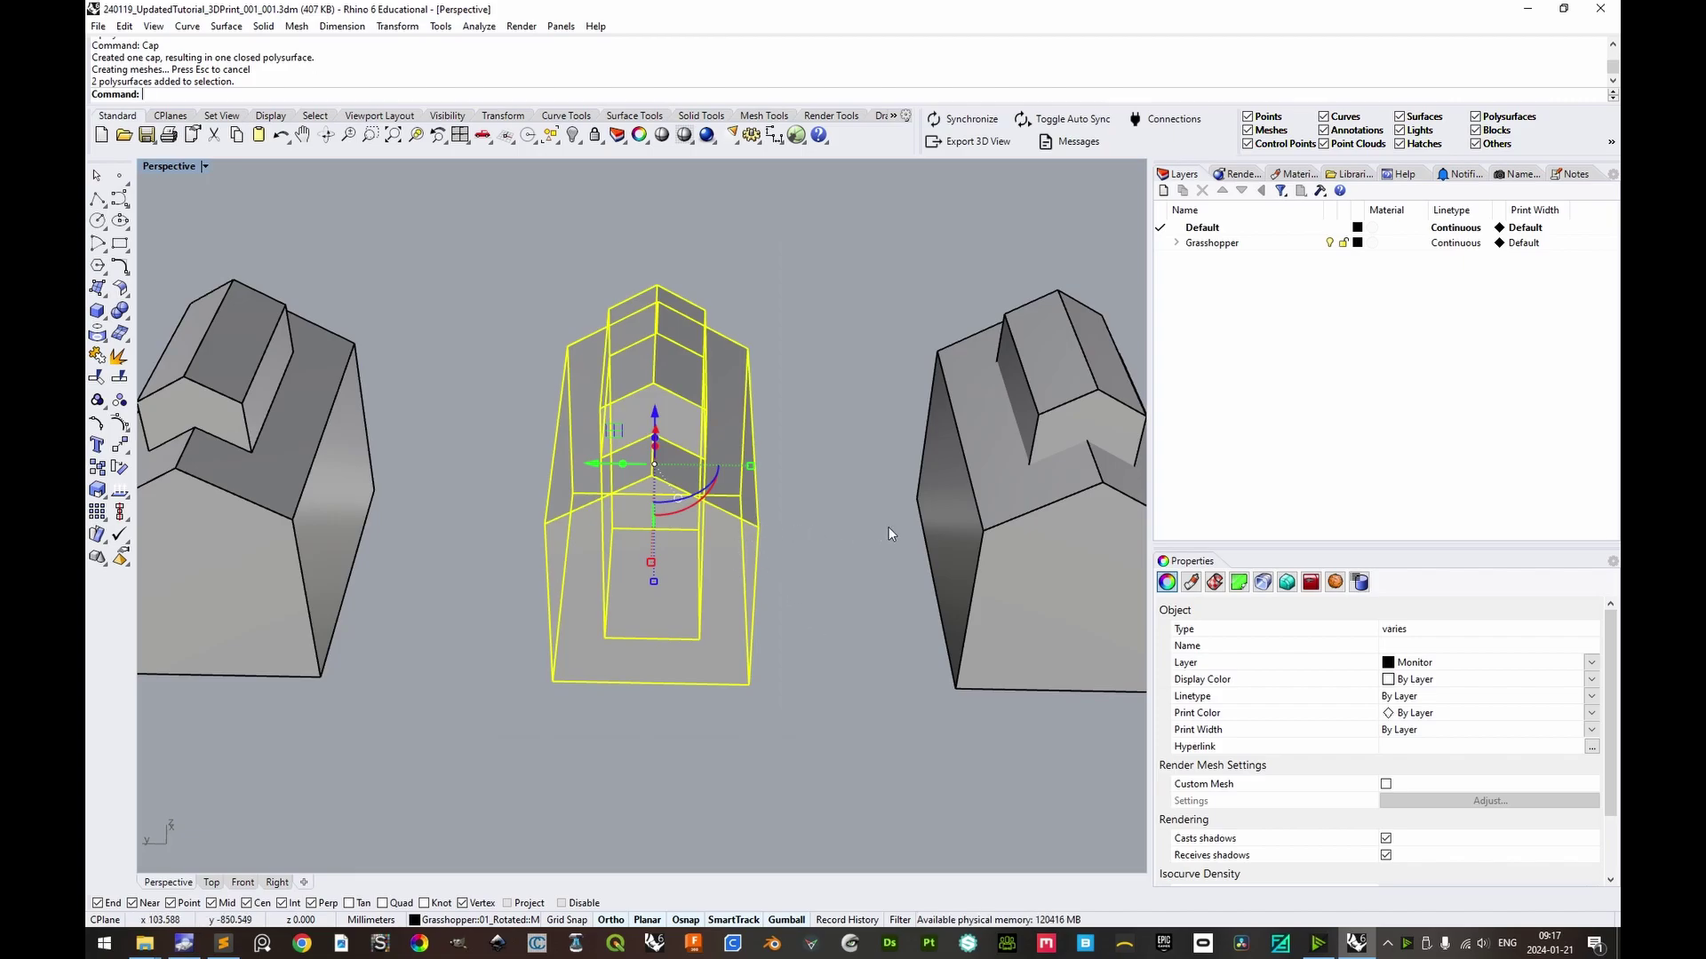
{"action": "left_click", "coordinate": [862, 514]}
{"action": "right_click_drag", "start_coordinate": [861, 514], "coordinate": [887, 517]}
{"action": "left_click", "coordinate": [169, 166]}
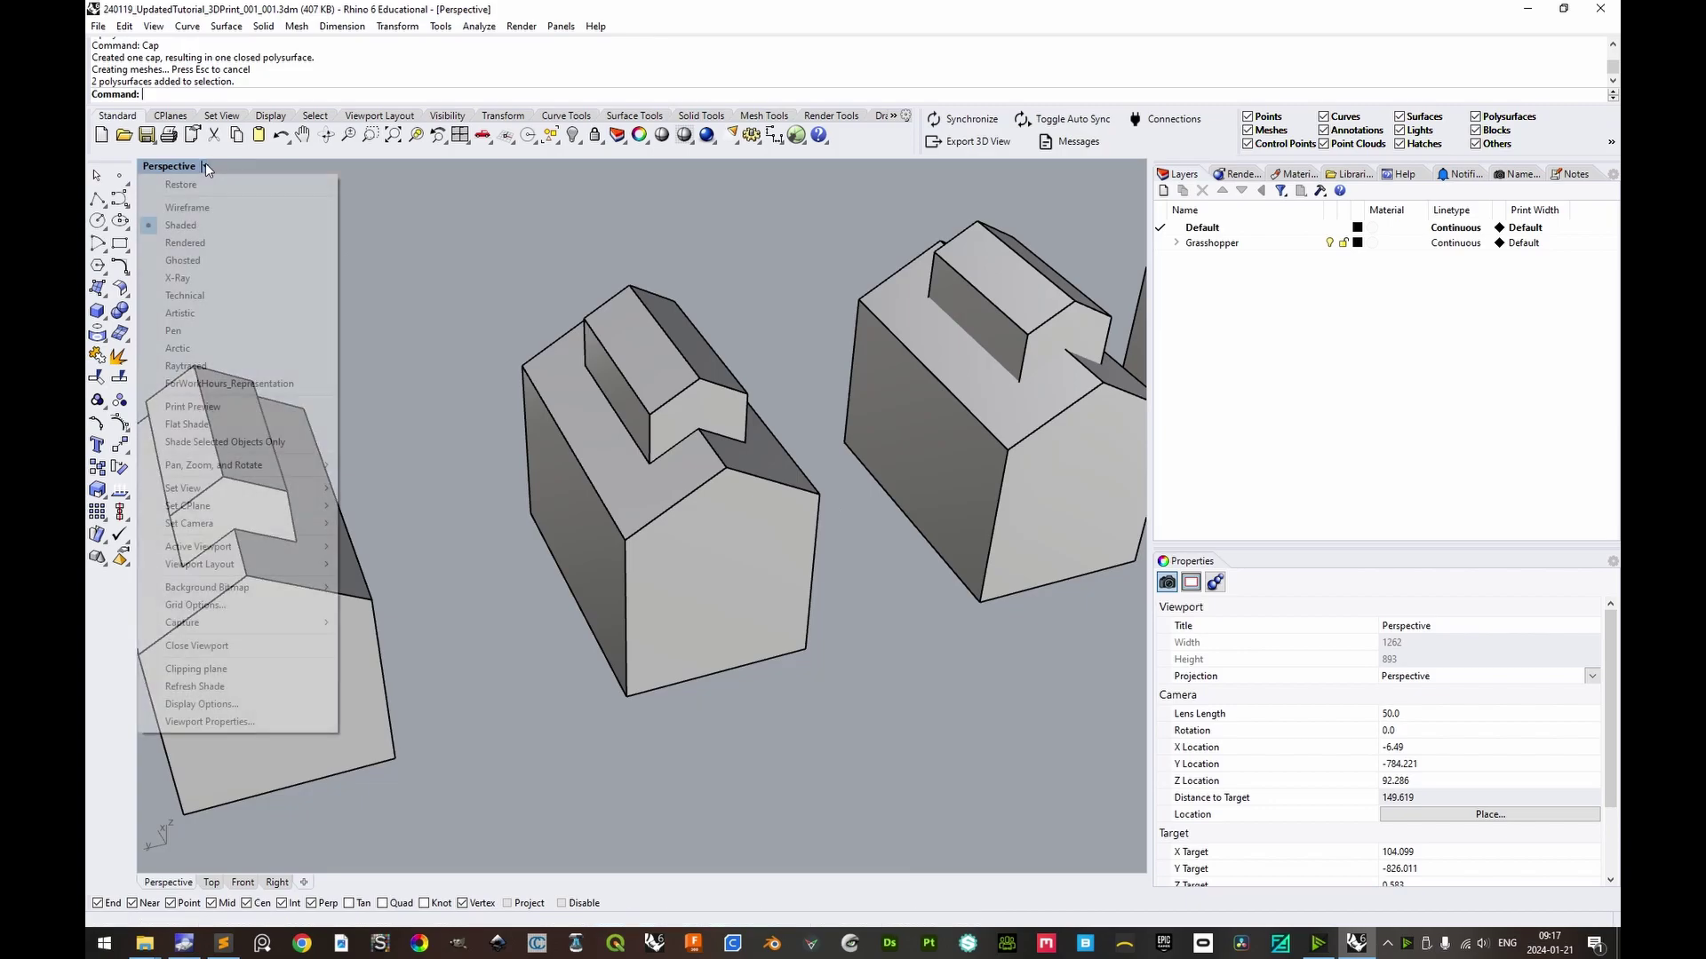
{"action": "left_click", "coordinate": [191, 260]}
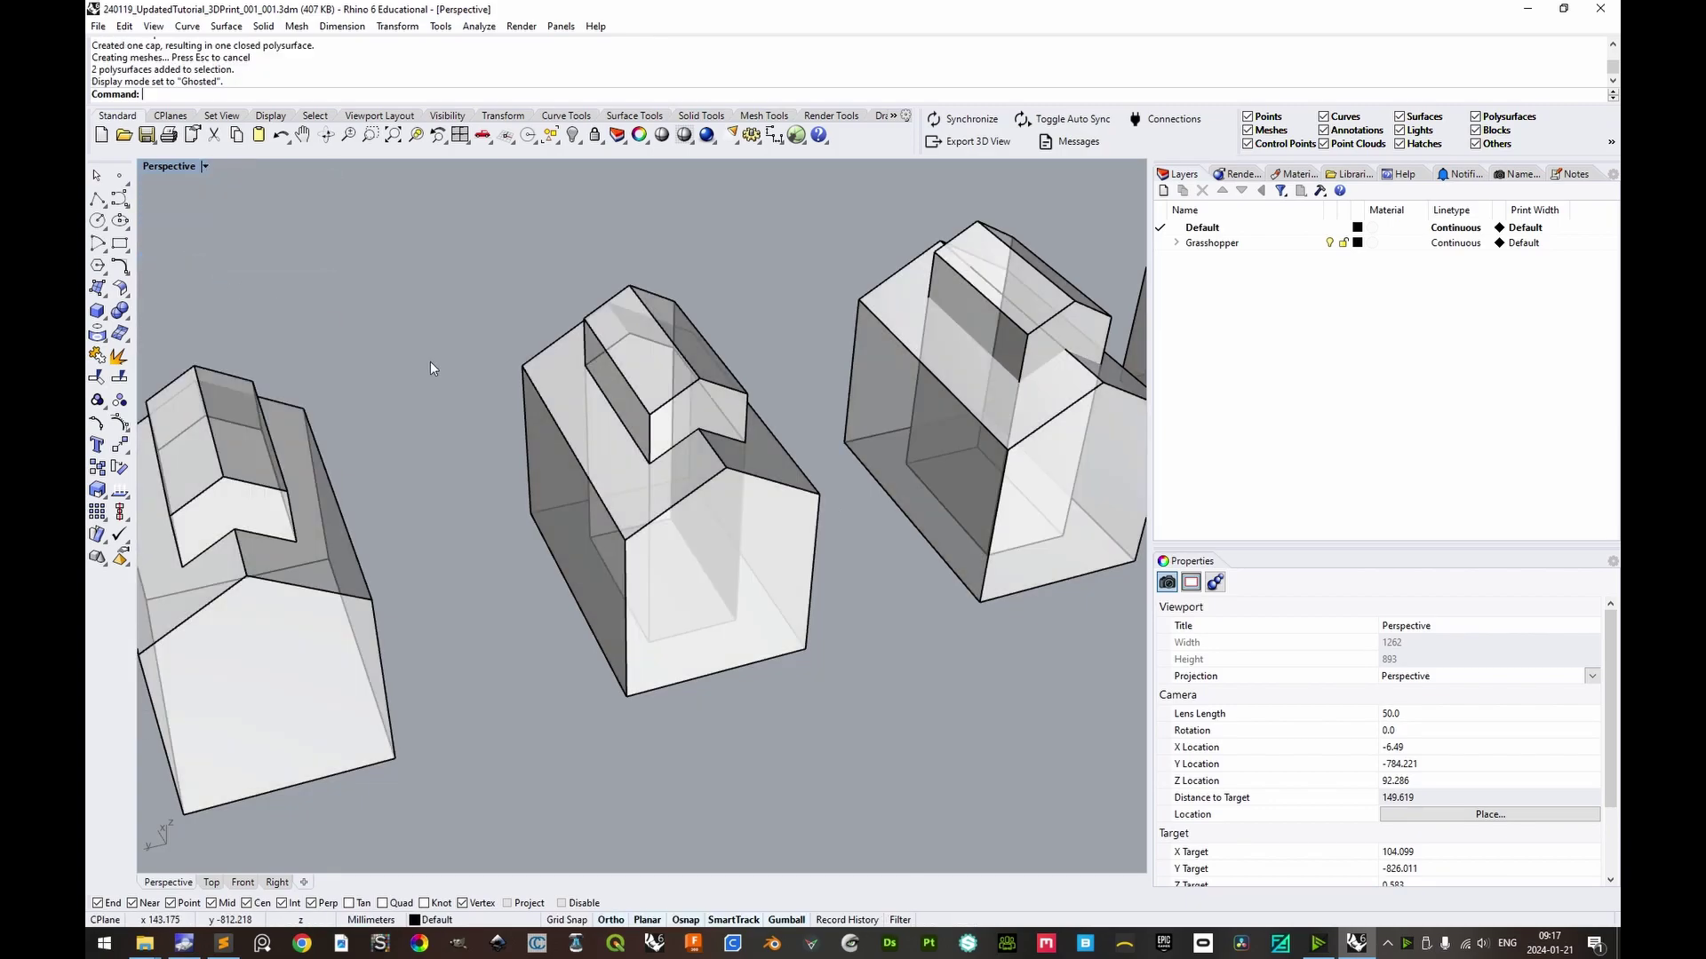
Examine the second house's upper block where it runs through the roof down into the main body.
{"action": "scroll", "coordinate": [646, 525], "scroll_direction": "up", "scroll_amount": 5}
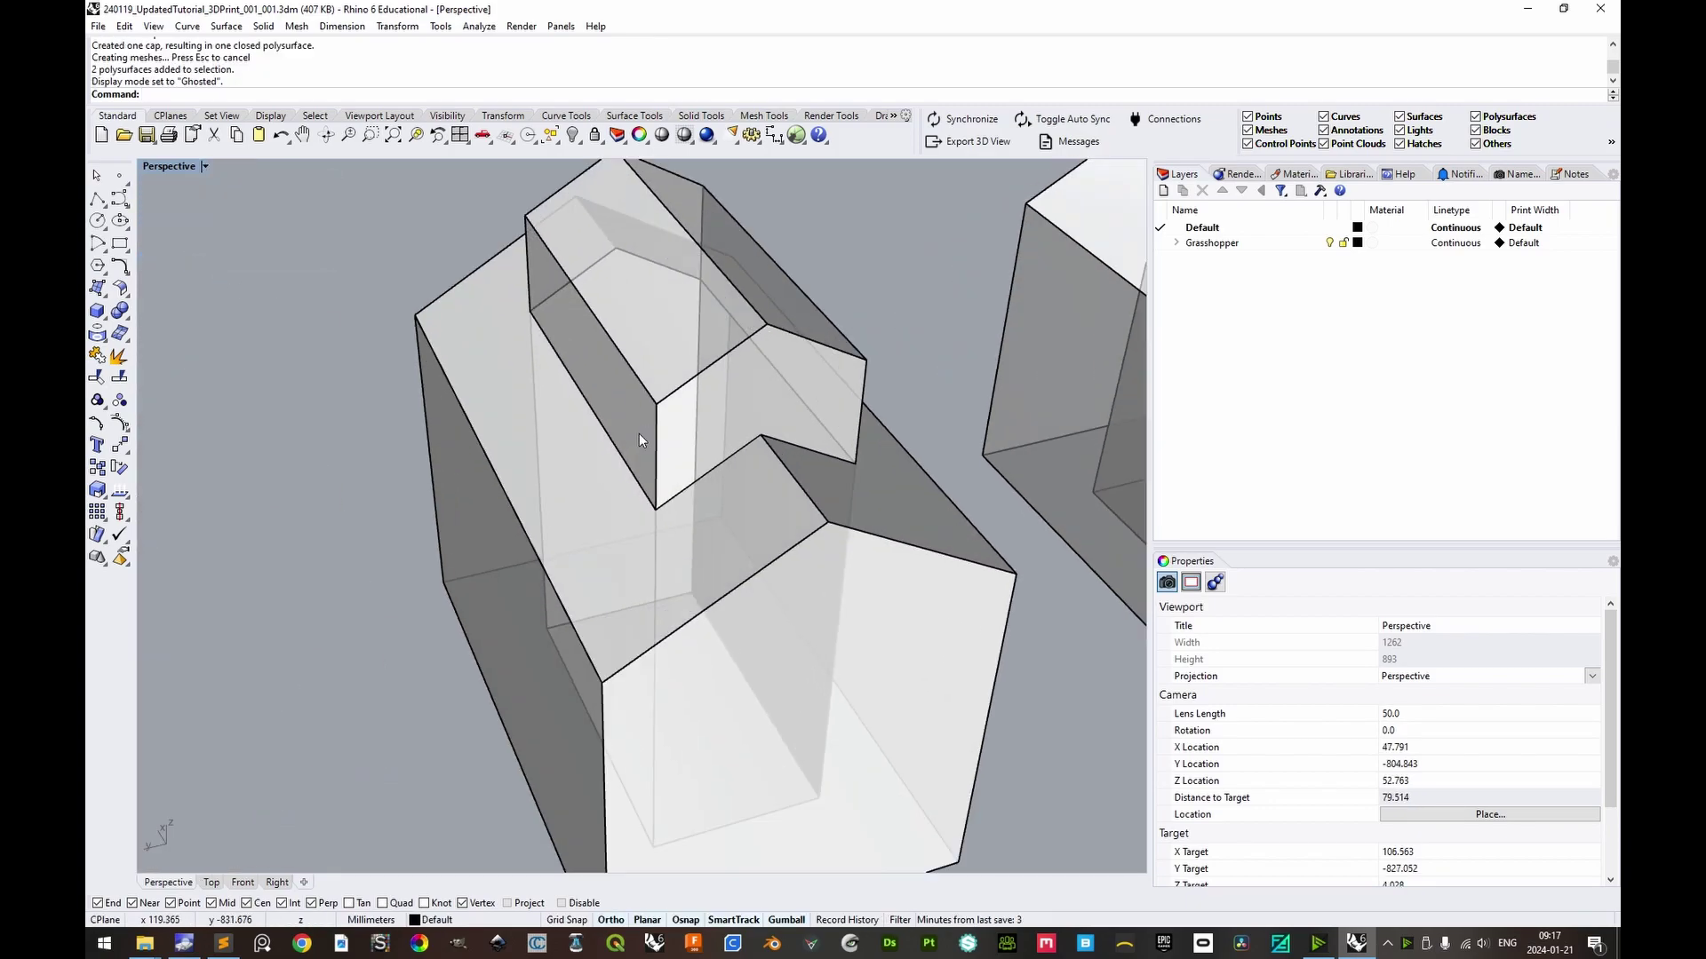
{"action": "left_click", "coordinate": [659, 628]}
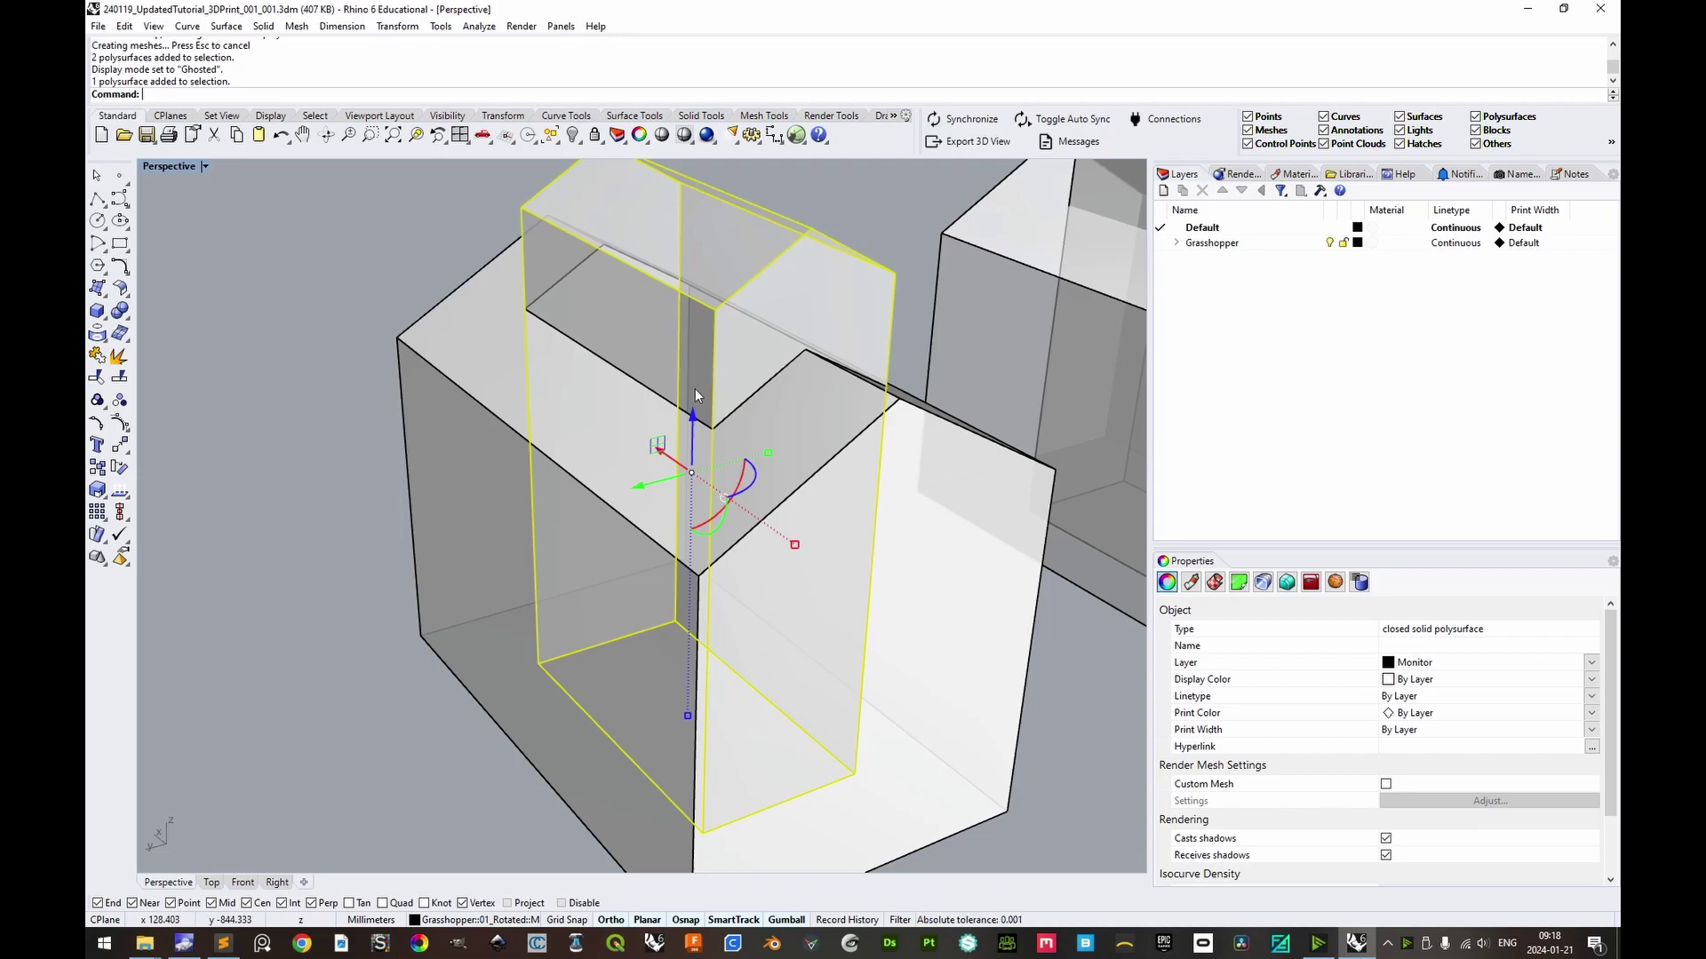
{"action": "left_click", "coordinate": [421, 255]}
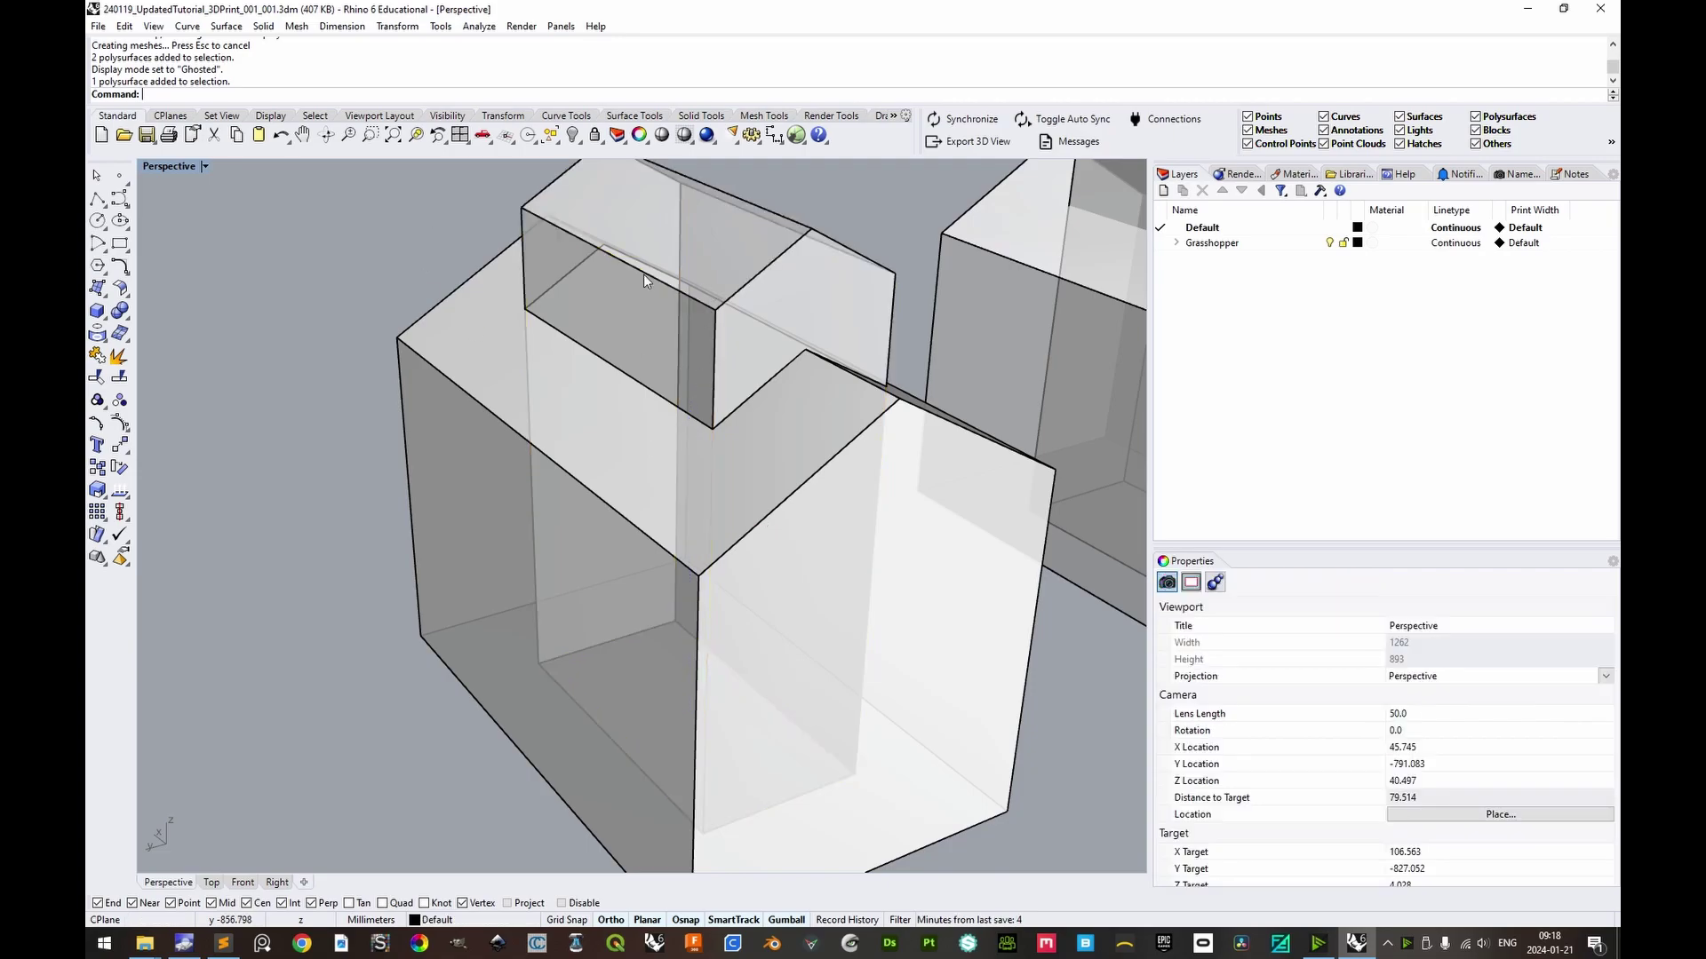
Split the second house's upper block with the main body and delete the part hidden inside the house.
{"action": "left_click", "coordinate": [787, 255]}
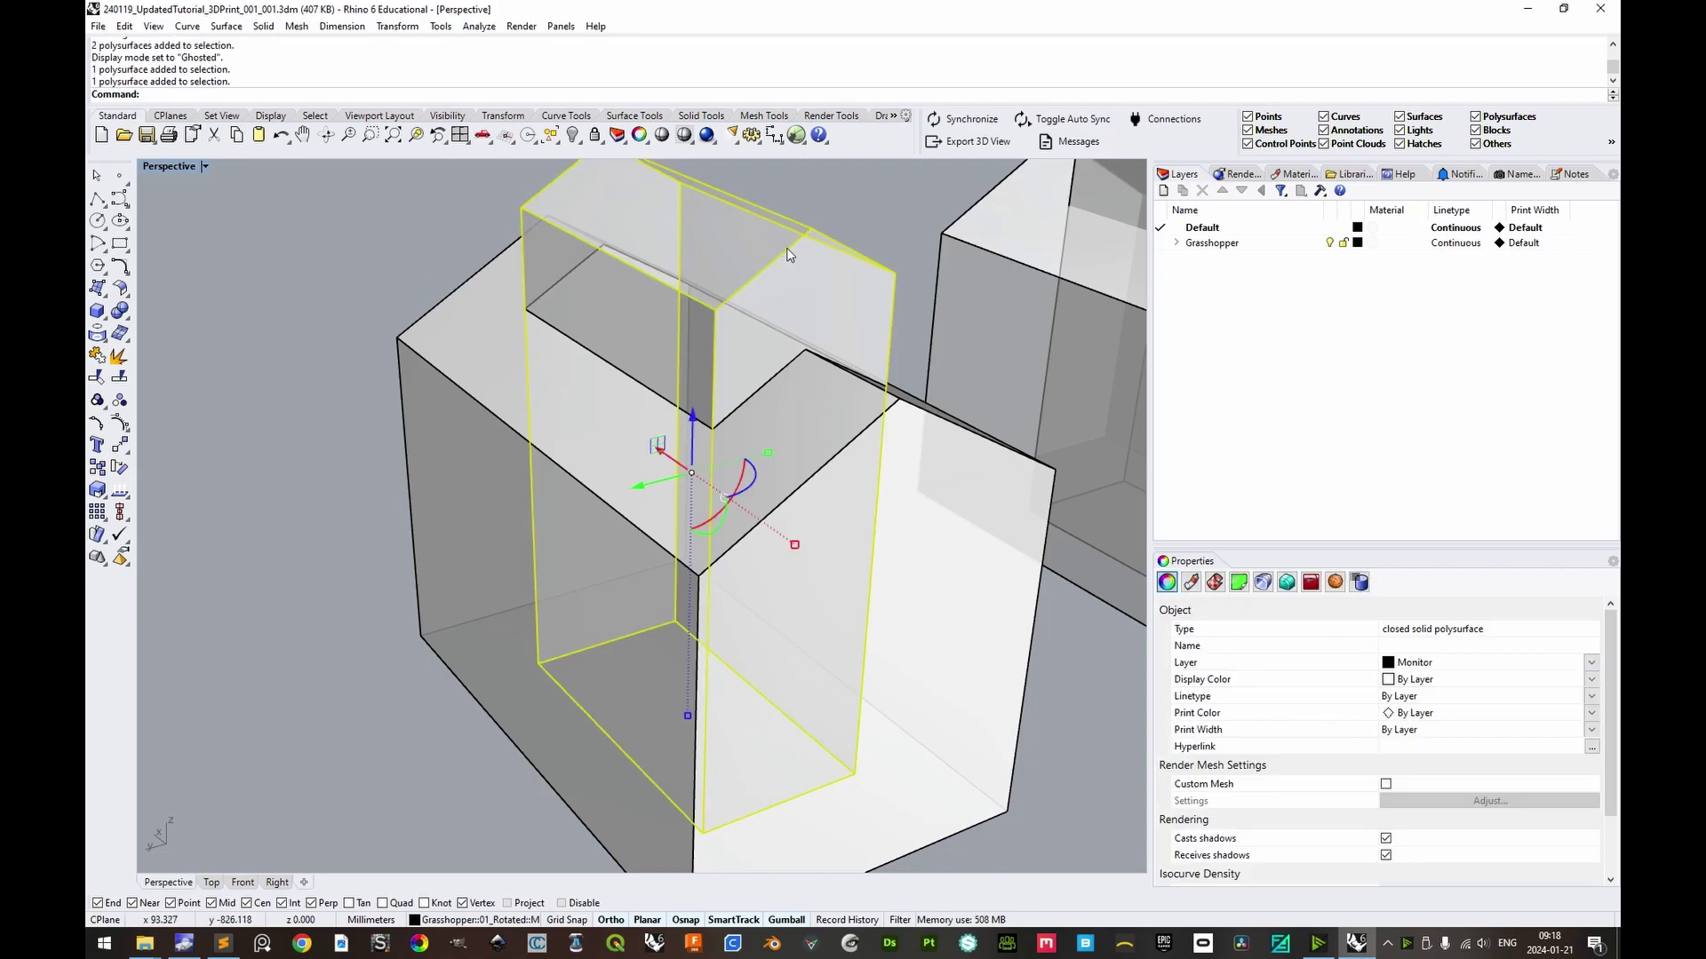
{"action": "key", "text": "ctrl+shift+s"}
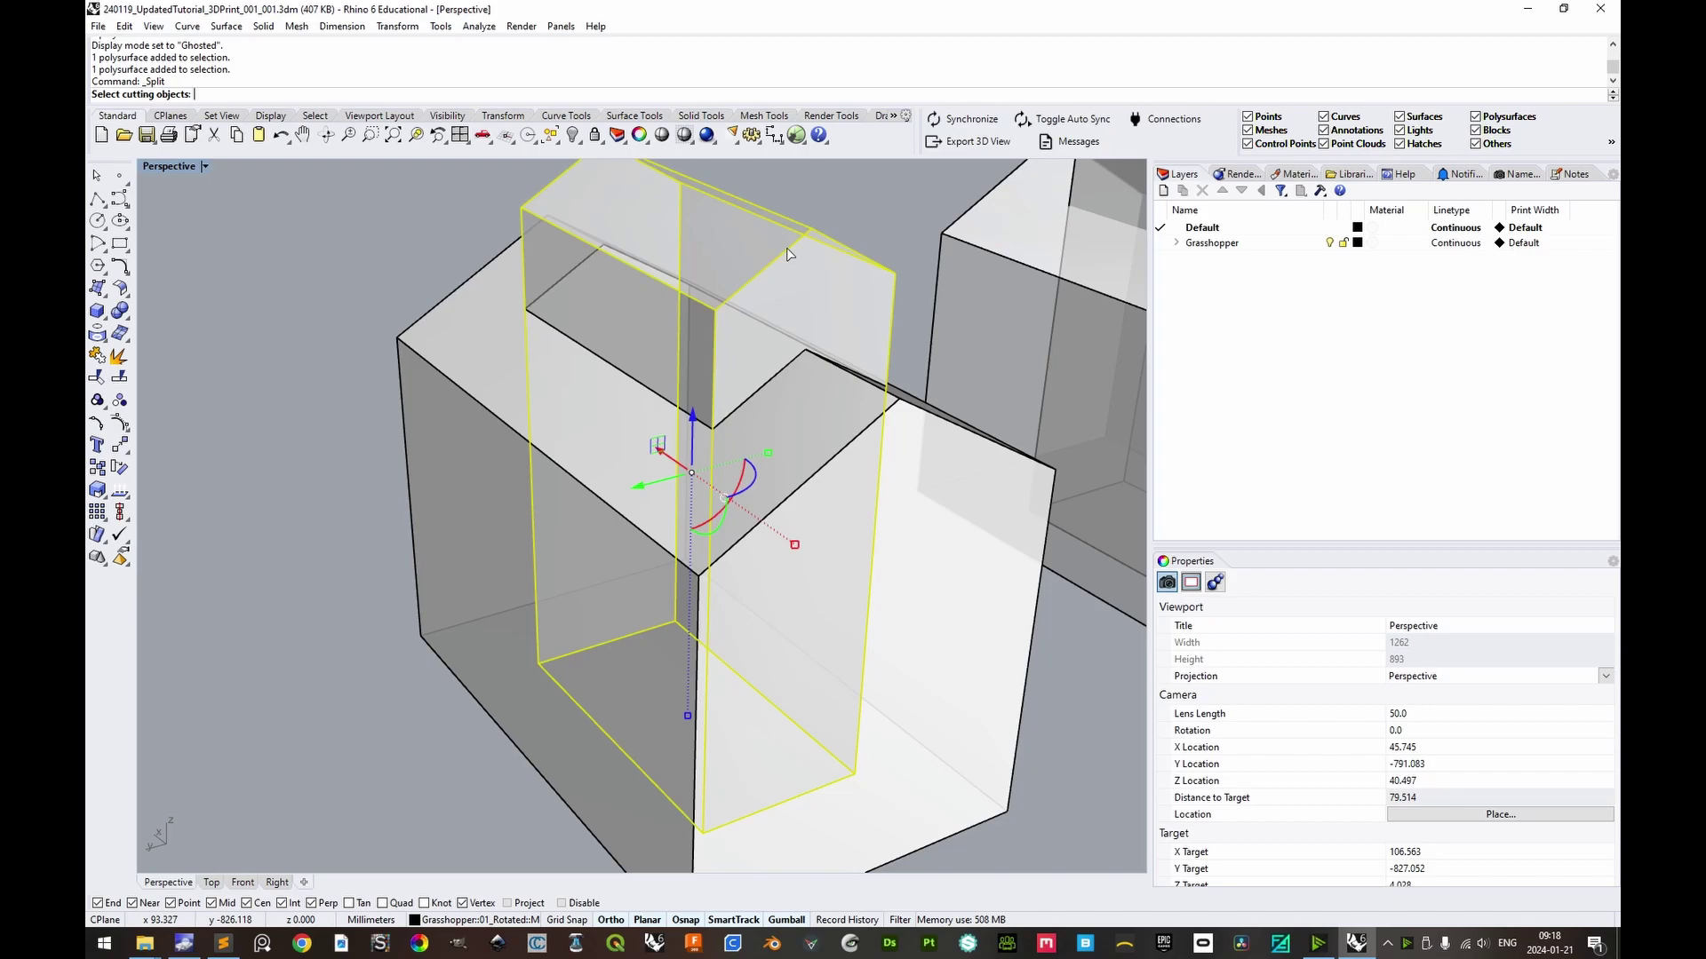
{"action": "left_click", "coordinate": [452, 320]}
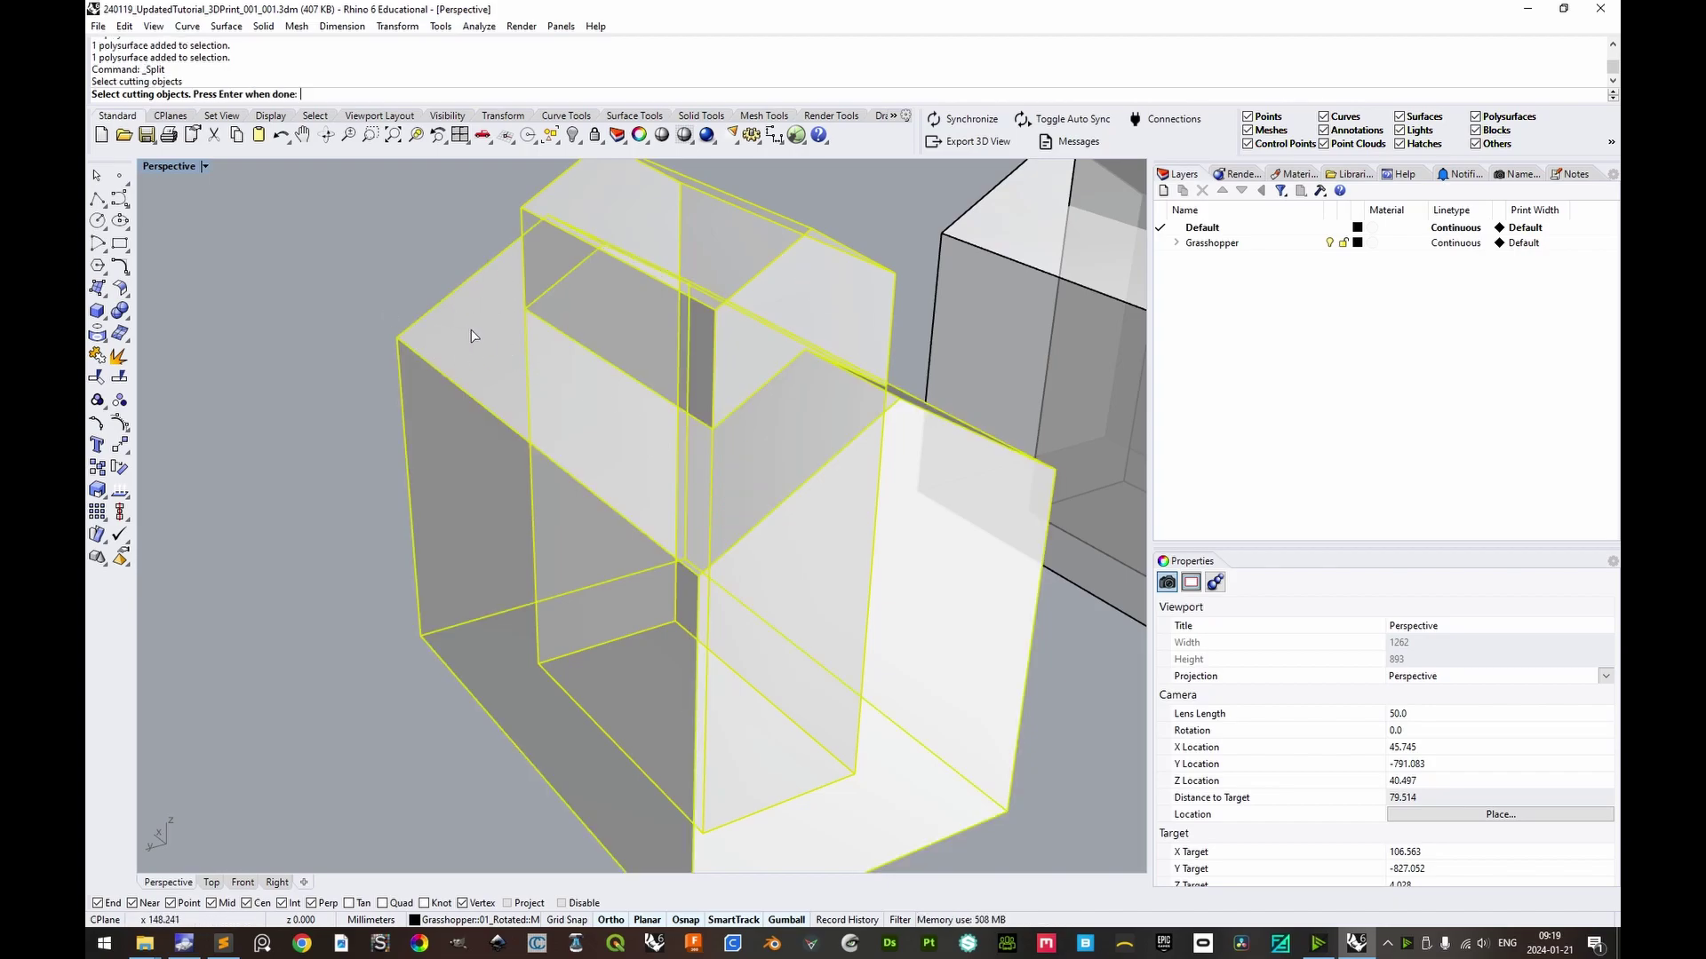
{"action": "key", "text": "Return"}
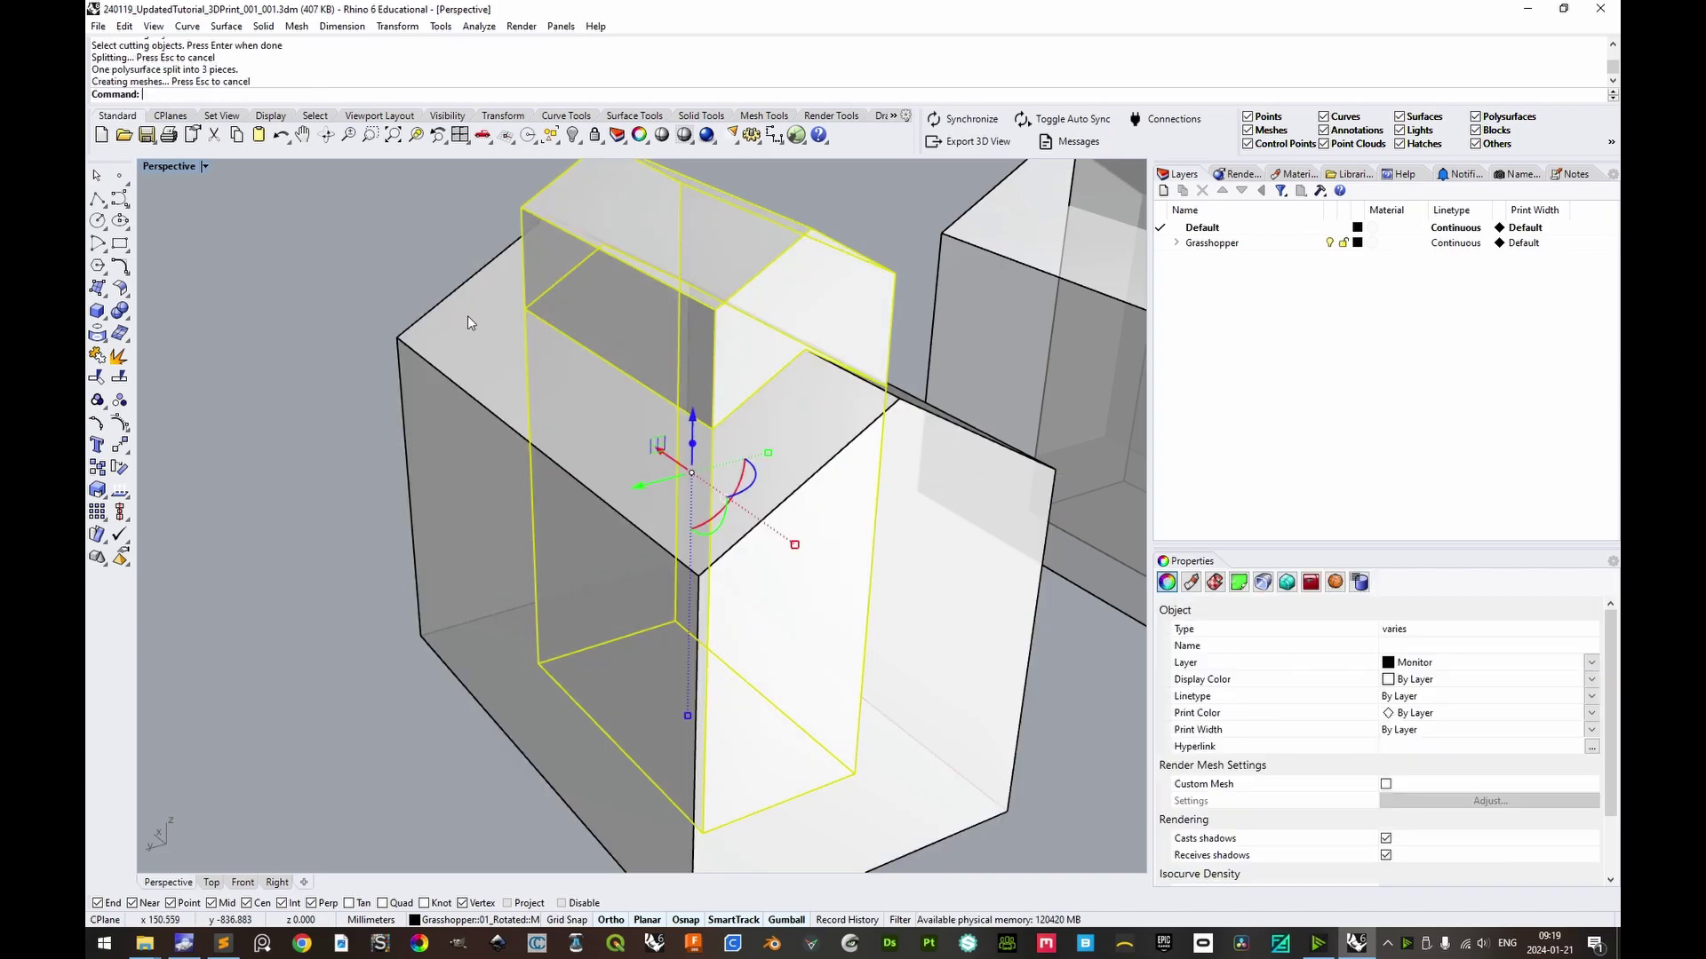
{"action": "left_click", "coordinate": [863, 264], "text": "ctrl"}
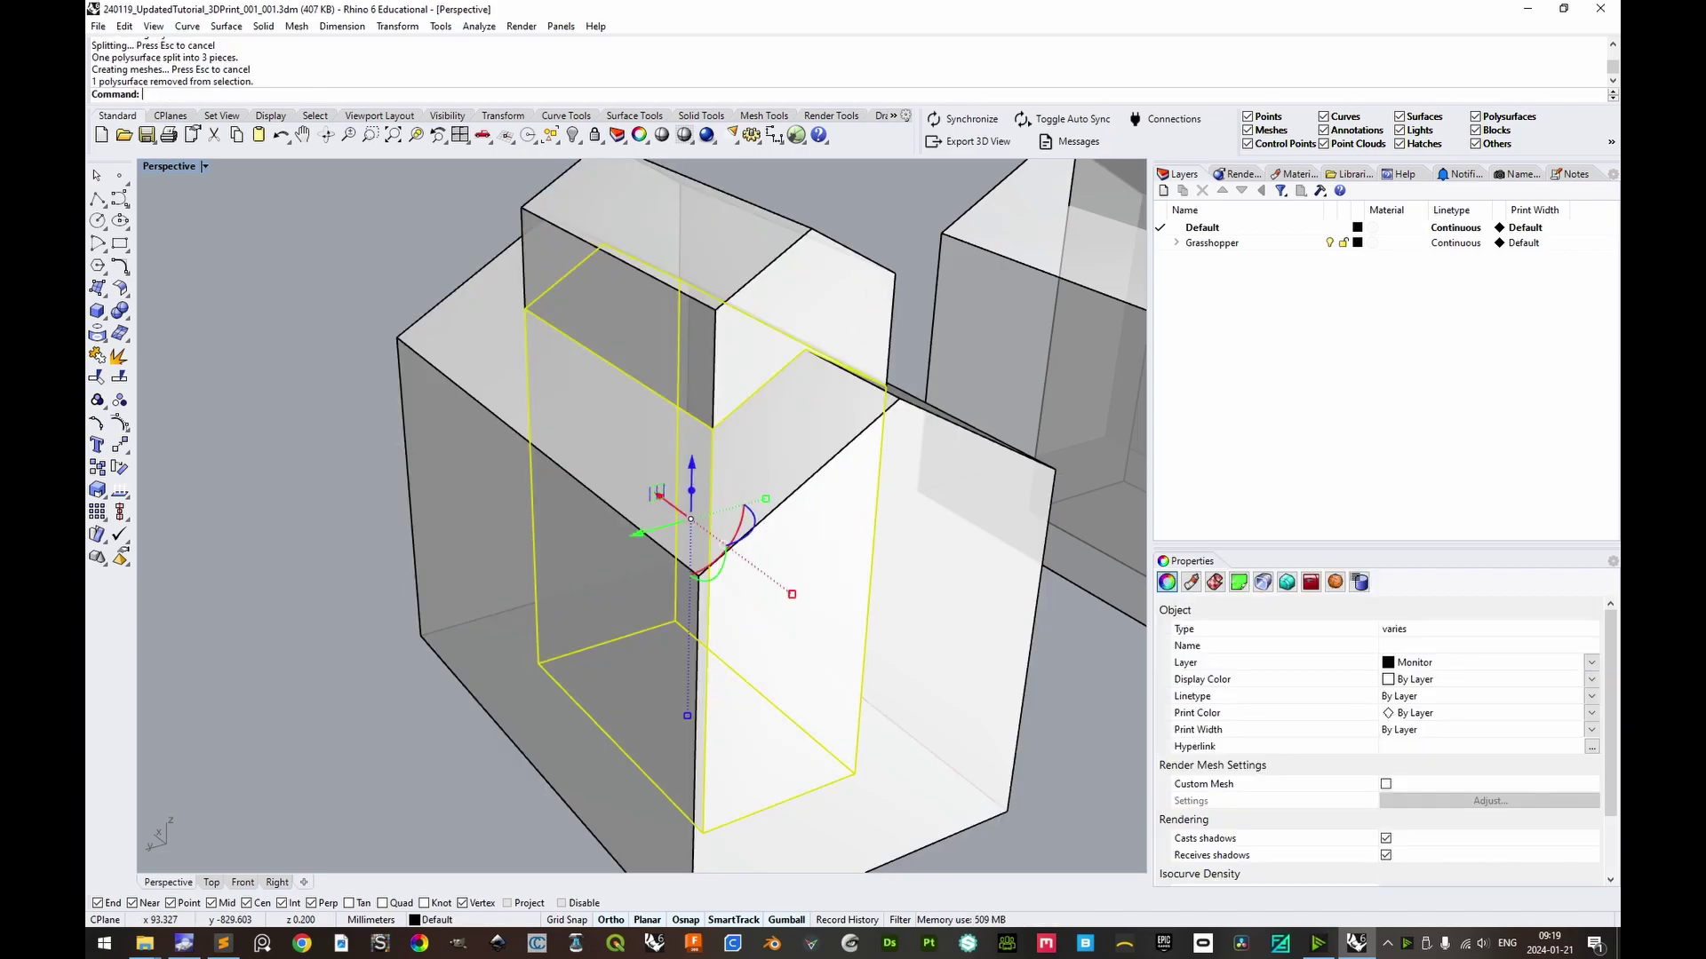
{"action": "key", "text": "Delete"}
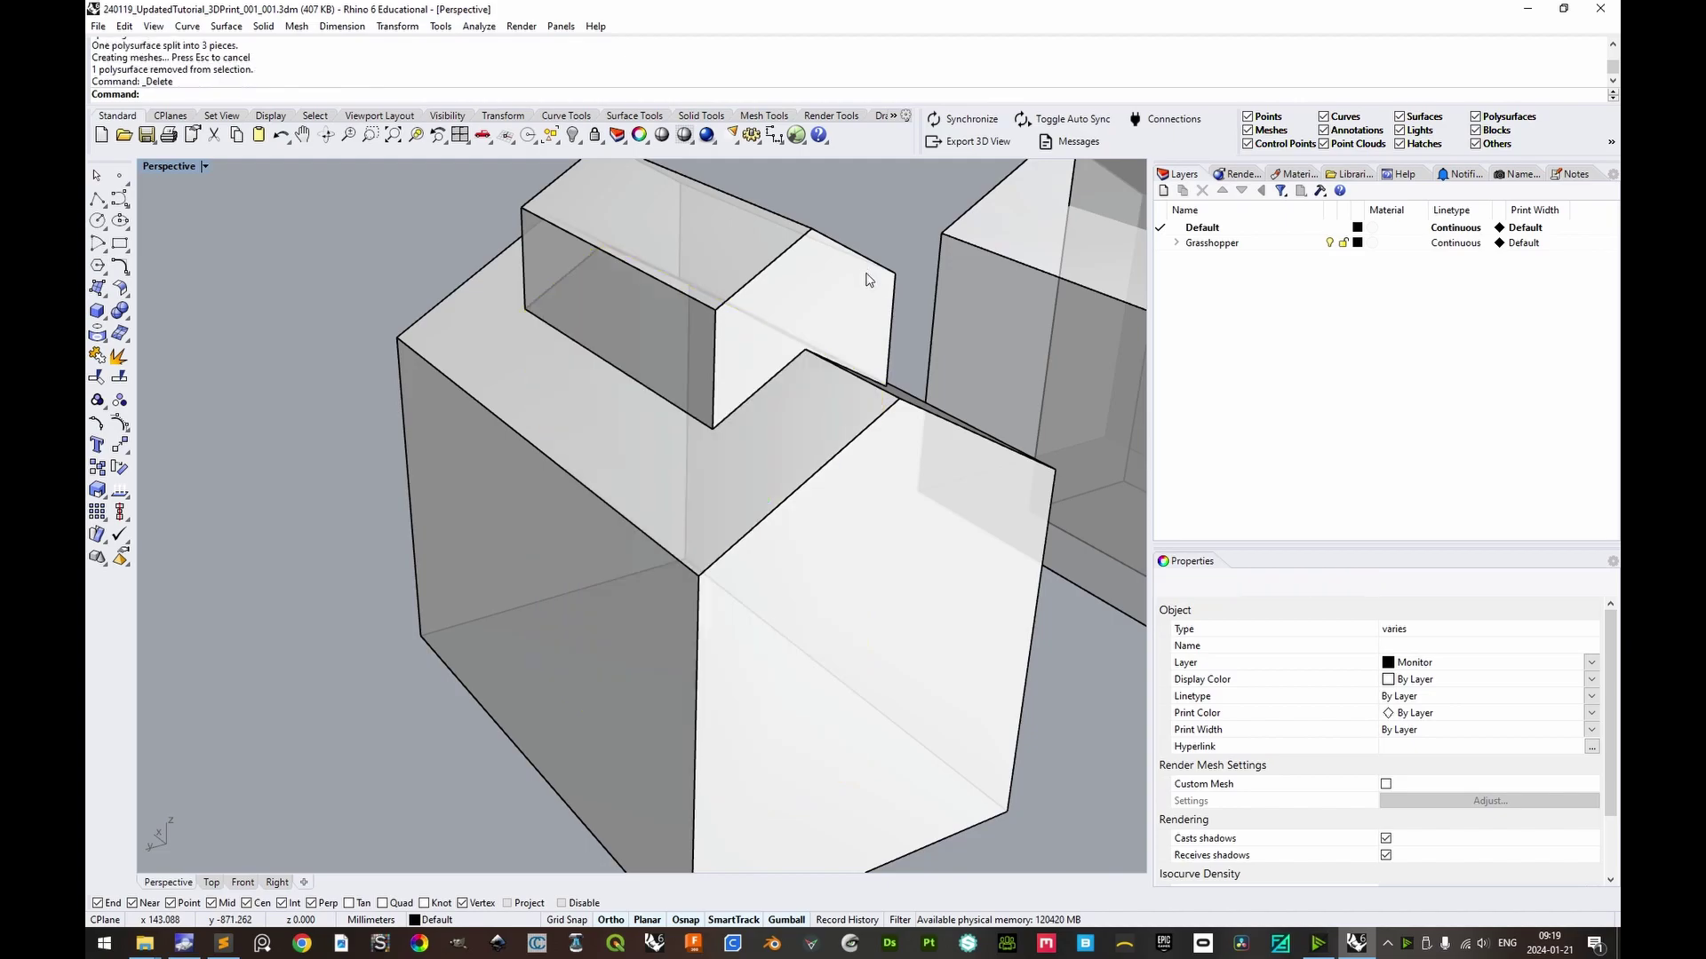
Join the second house's main body and the remaining rooftop piece.
{"action": "scroll", "coordinate": [867, 271], "scroll_direction": "down", "scroll_amount": 3}
{"action": "right_click_drag", "start_coordinate": [800, 286], "coordinate": [487, 183]}
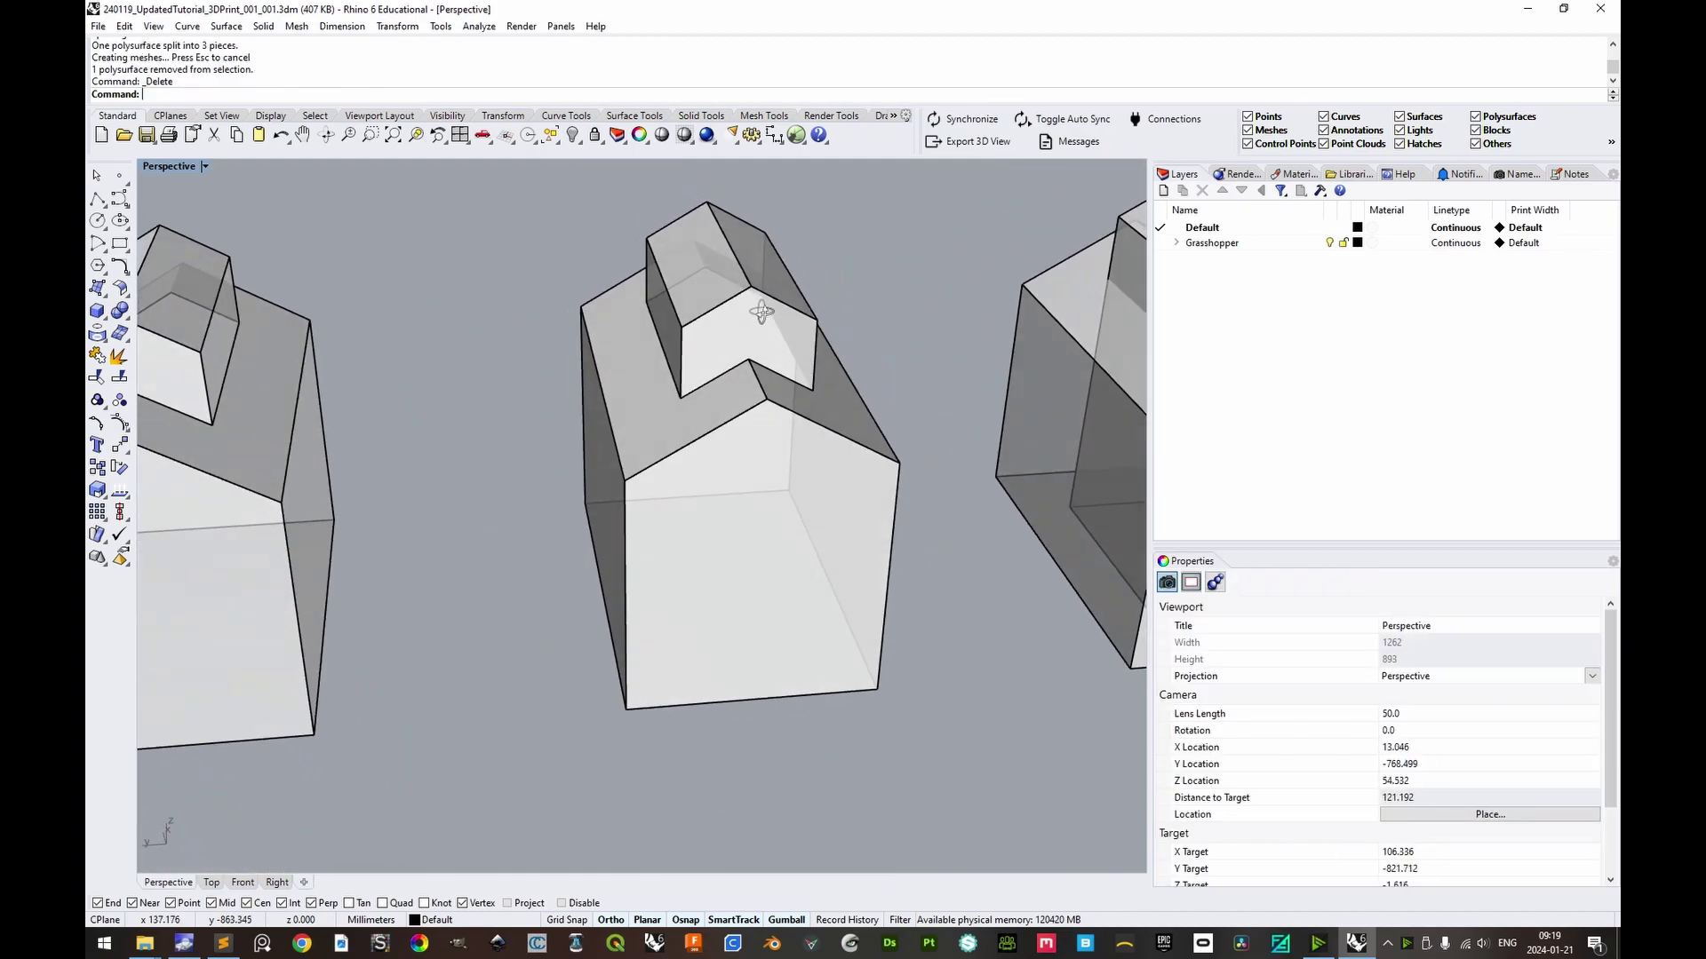
{"action": "left_click_drag", "start_coordinate": [477, 174], "coordinate": [925, 752]}
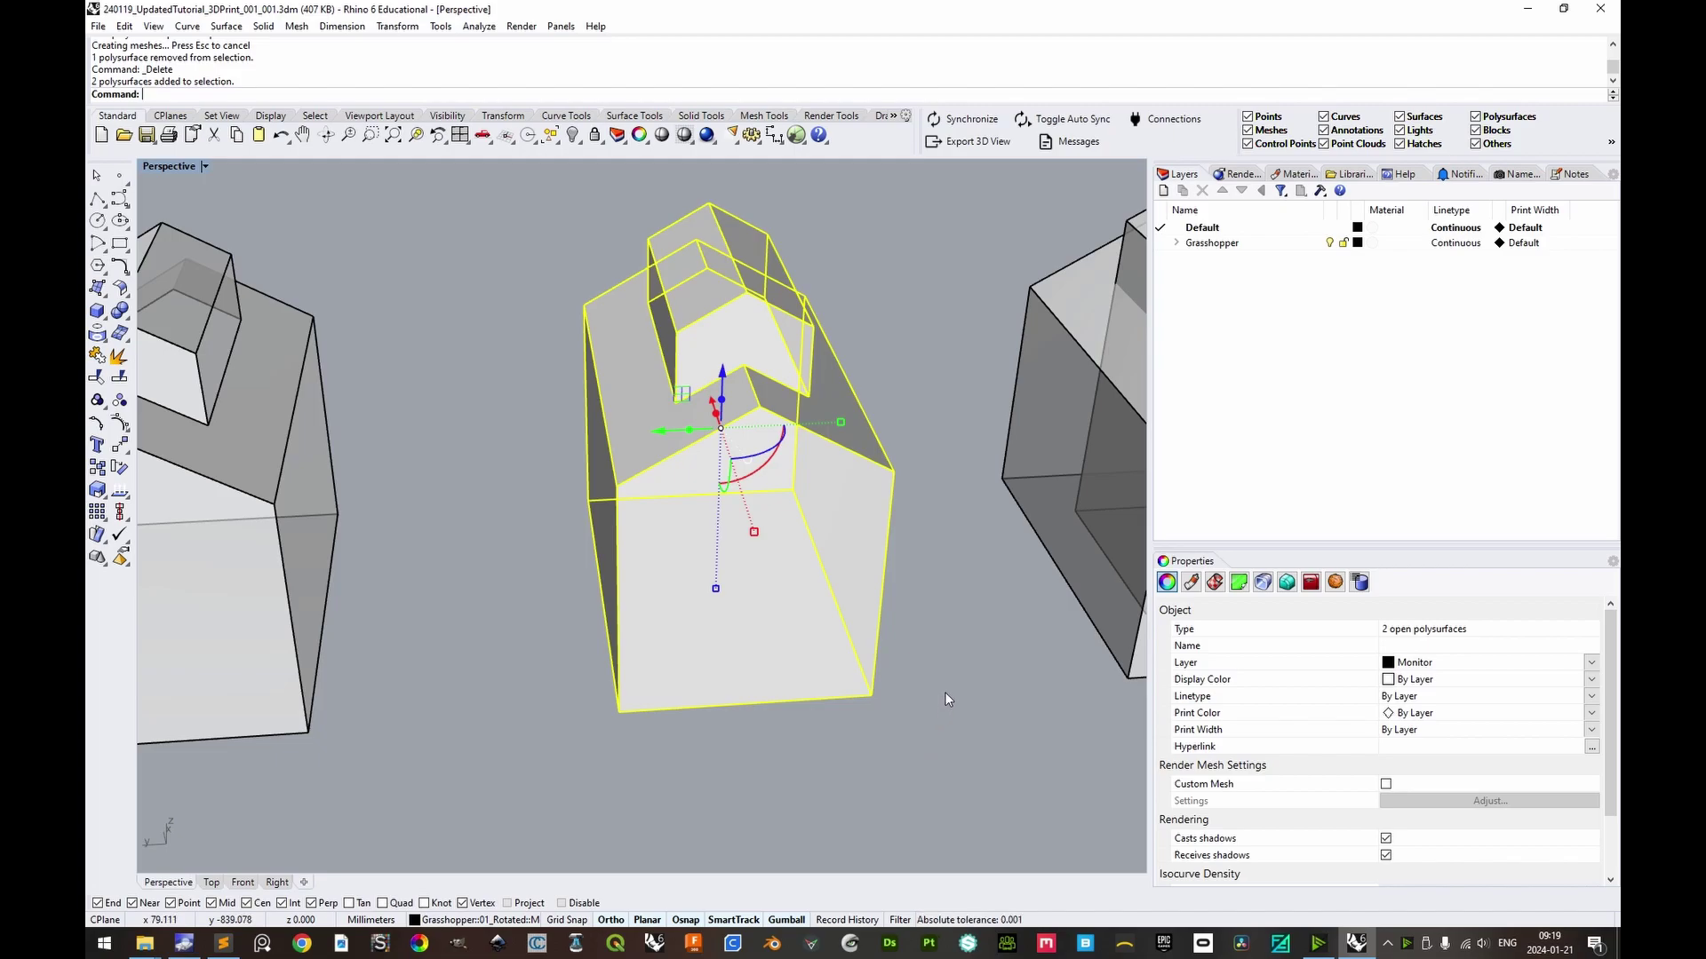
{"action": "key", "text": "ctrl+j"}
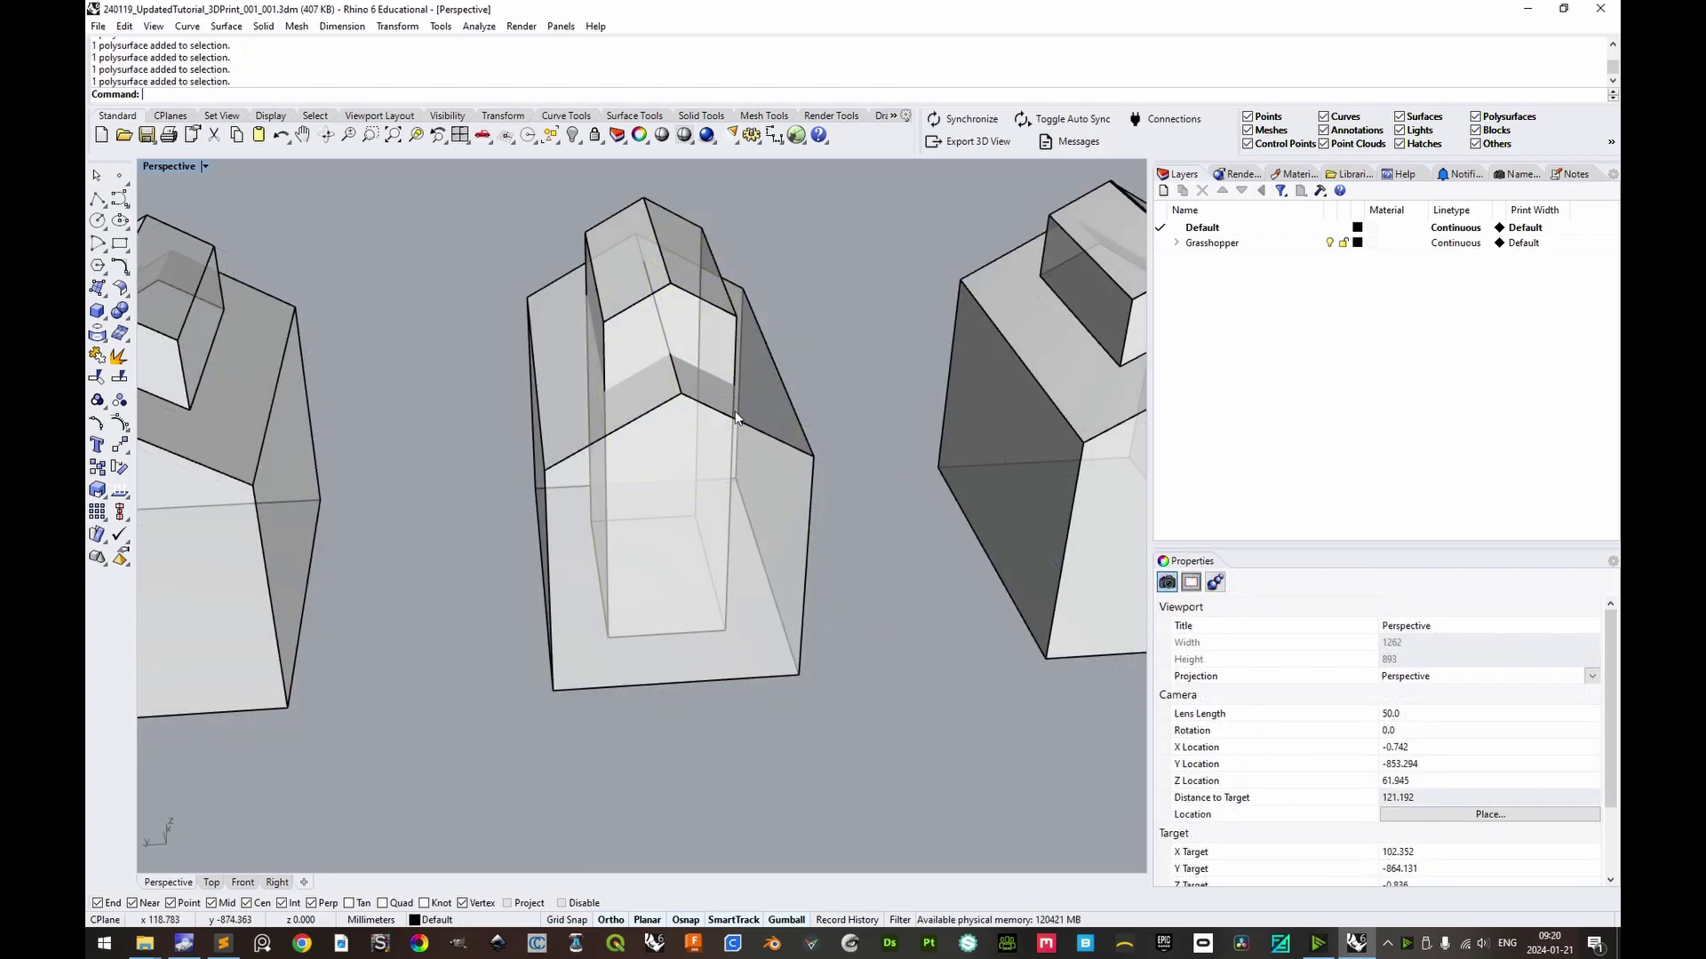
Merge the third house's main body and its inner block into one solid with BooleanUnion.
{"action": "left_click", "coordinate": [785, 421]}
{"action": "left_click", "coordinate": [725, 316]}
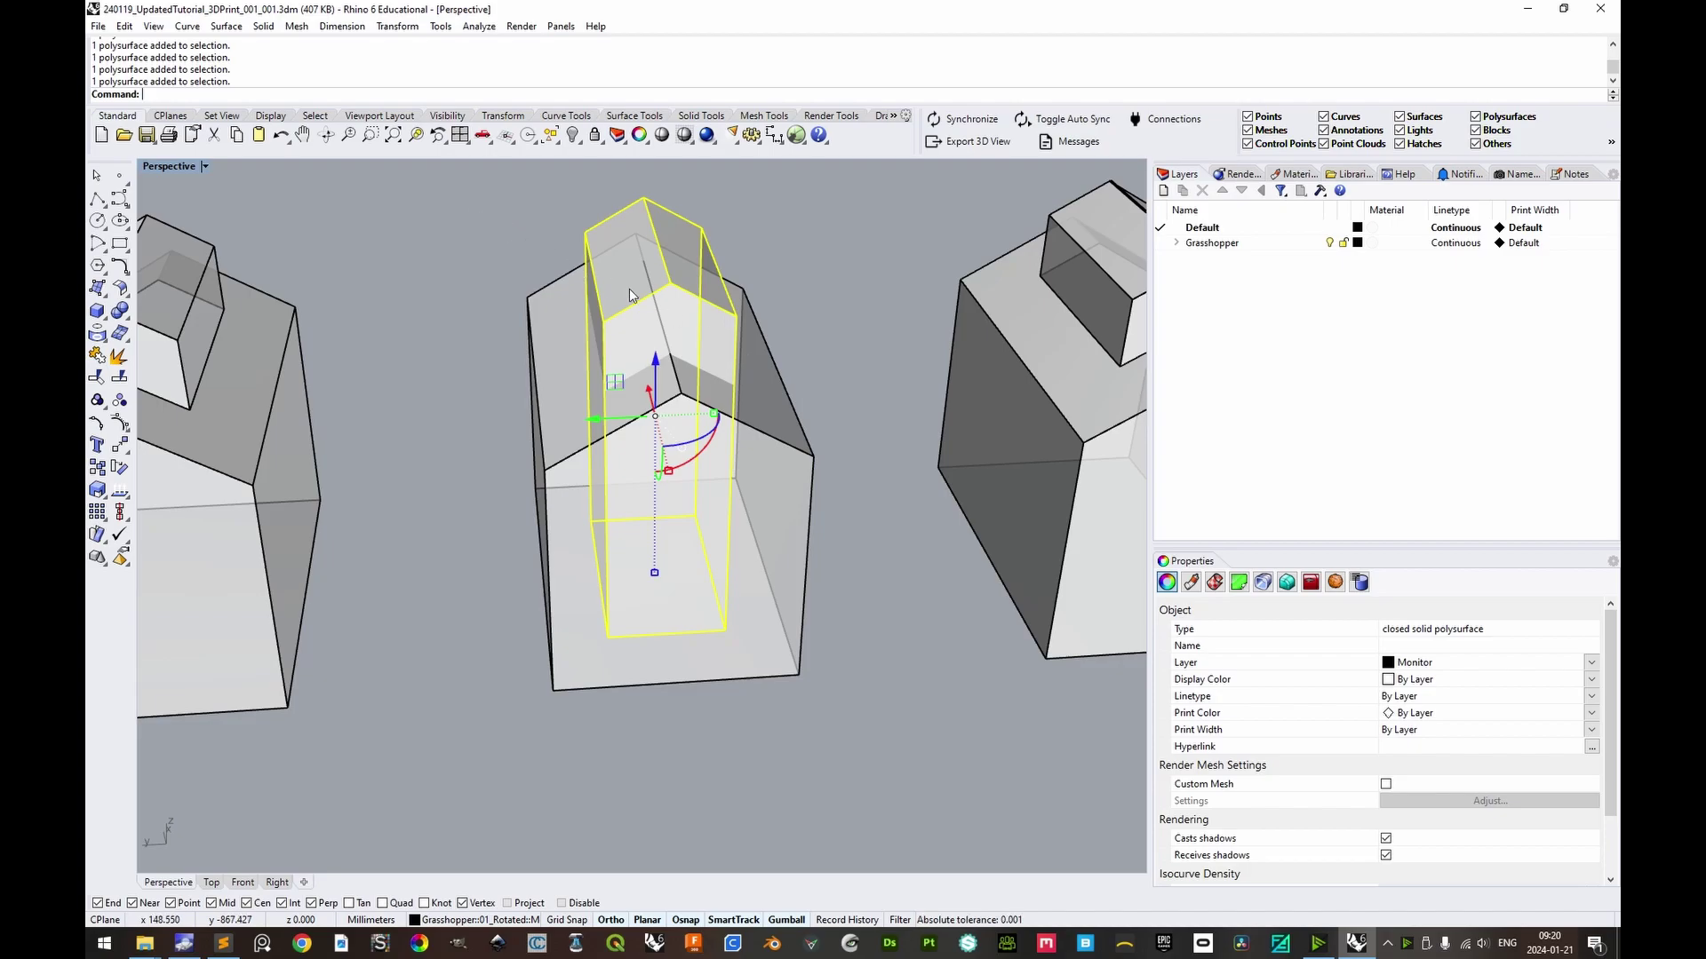
{"action": "left_click_drag", "start_coordinate": [489, 181], "coordinate": [903, 743]}
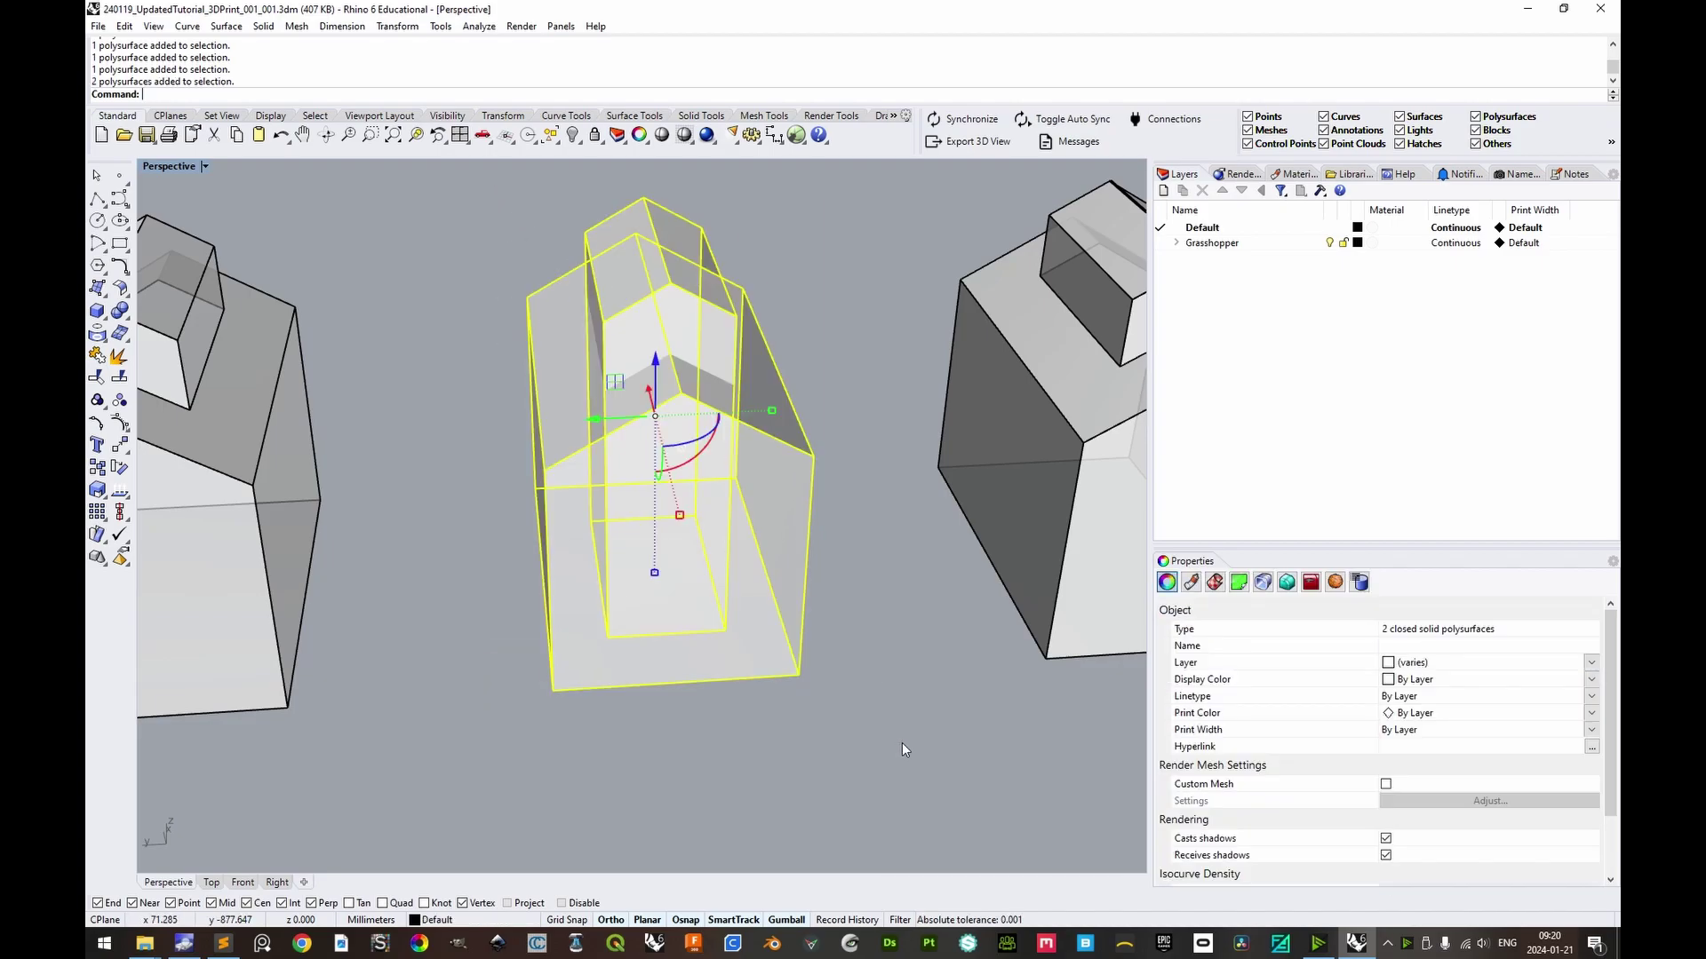
{"action": "type", "text": "BoxoleanUnion"}
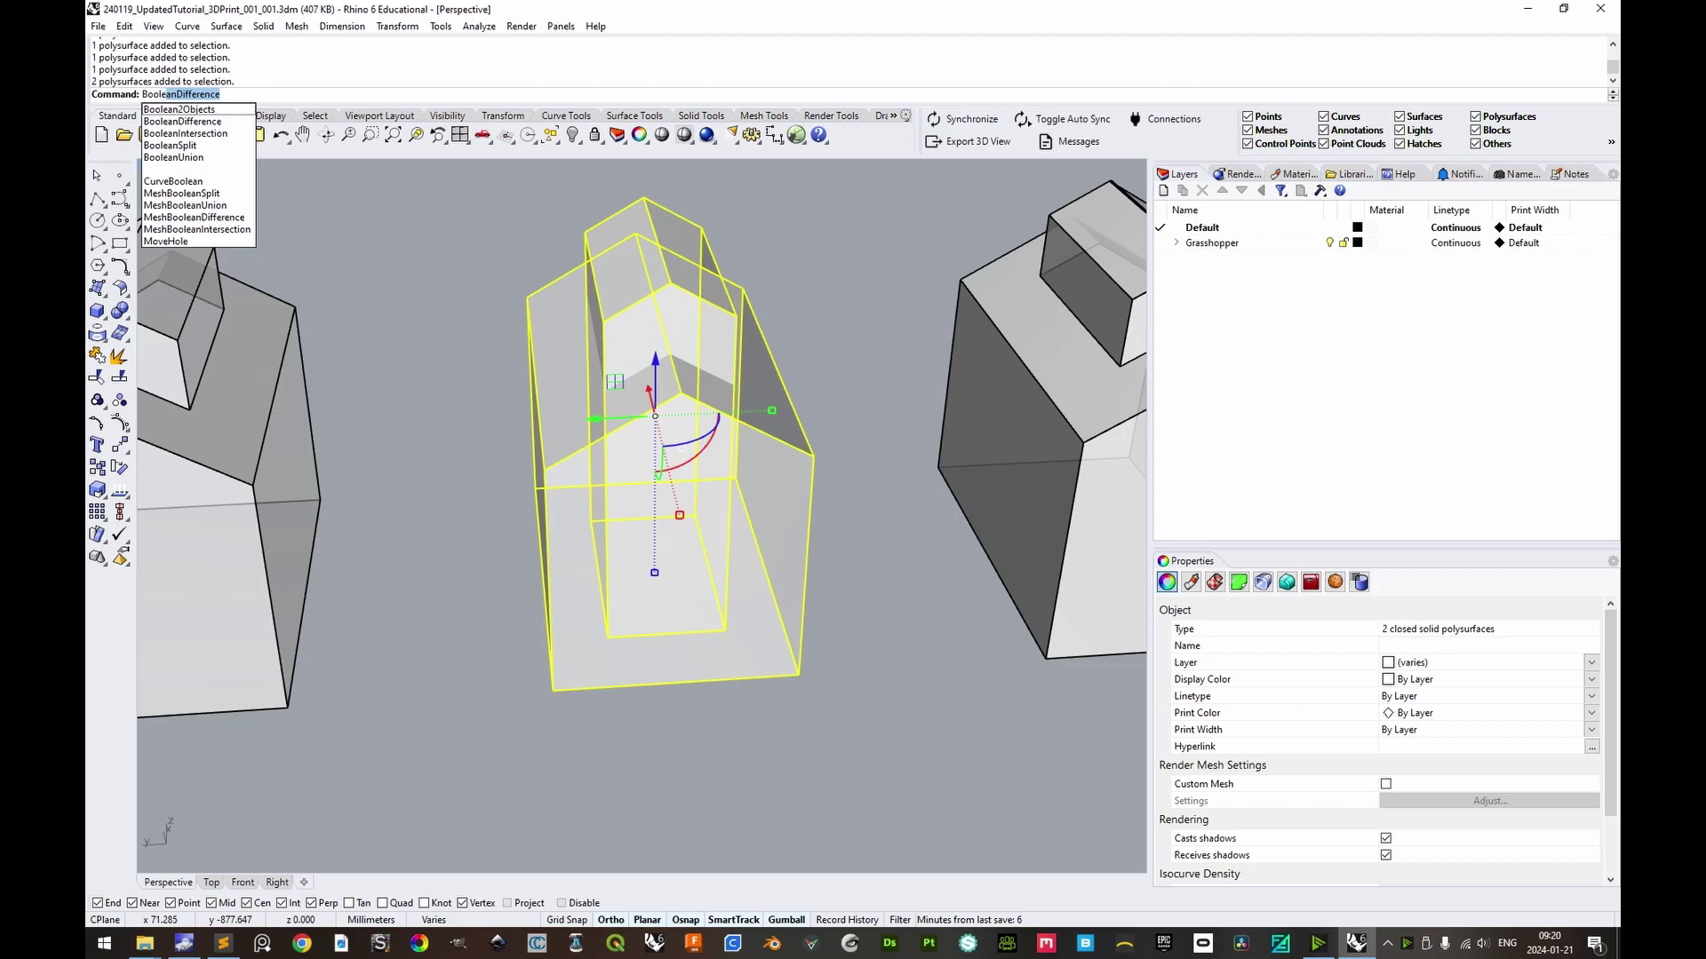
{"action": "key", "text": "Return"}
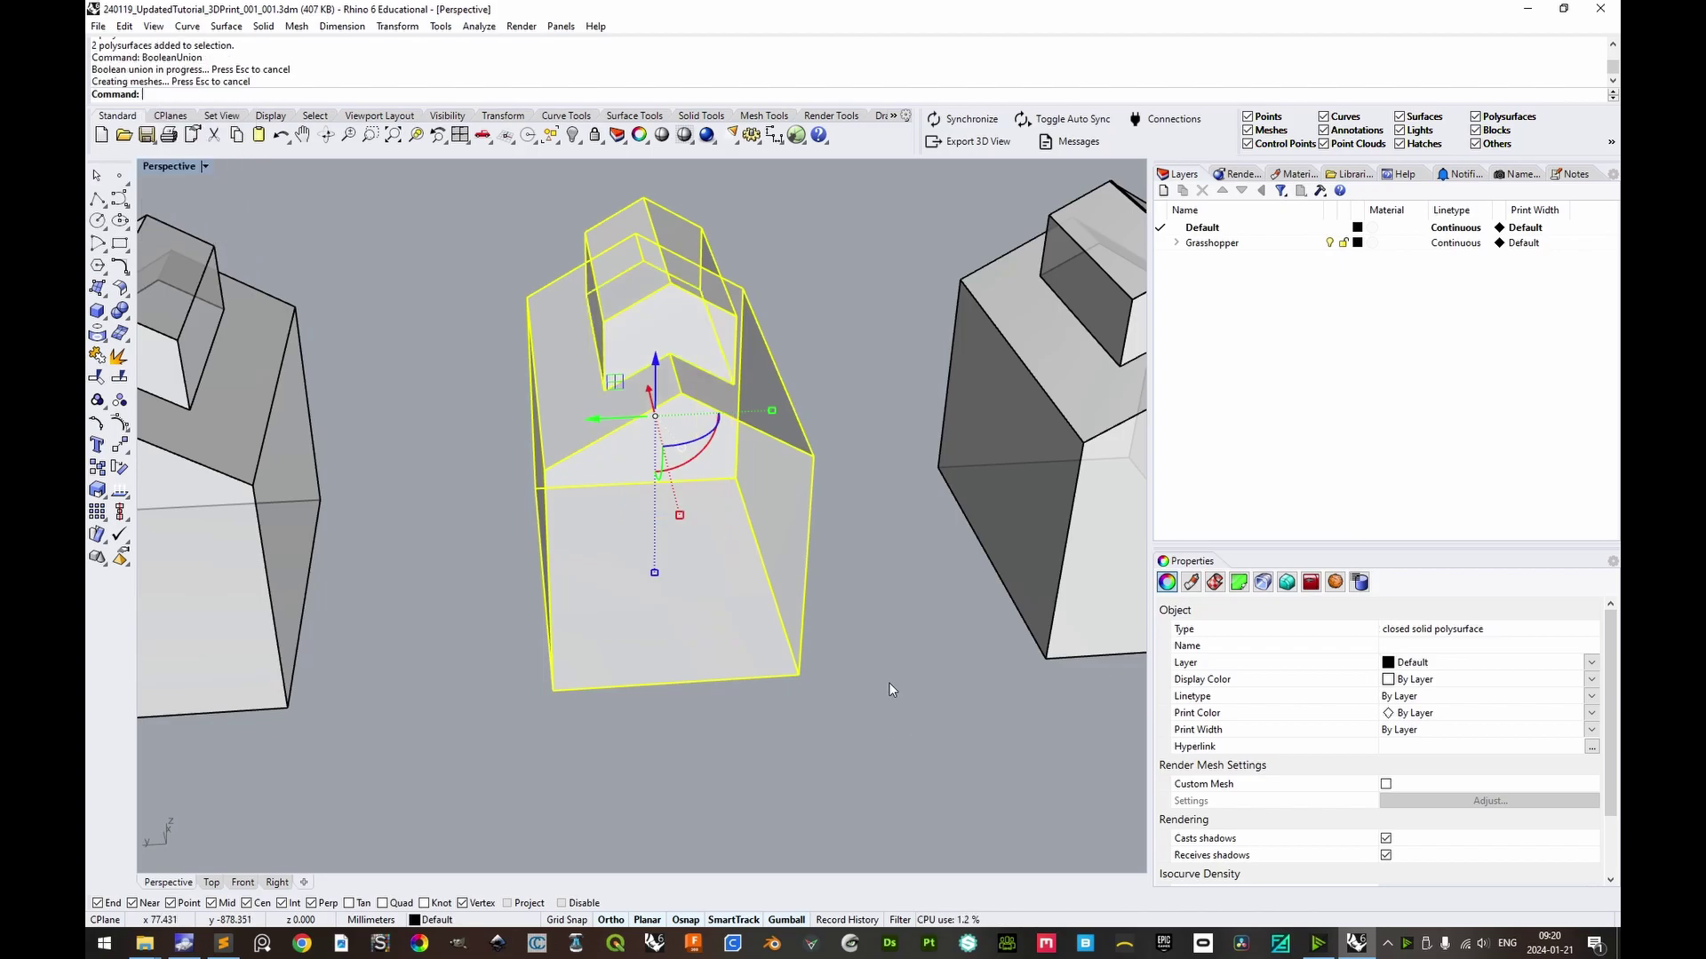
Set the perspective viewport's display mode back to Shaded for viewing the fourth house.
{"action": "right_click_drag", "start_coordinate": [965, 638], "coordinate": [535, 673], "text": "shift"}
{"action": "right_click_drag", "start_coordinate": [817, 623], "coordinate": [803, 578]}
{"action": "left_click", "coordinate": [204, 165]}
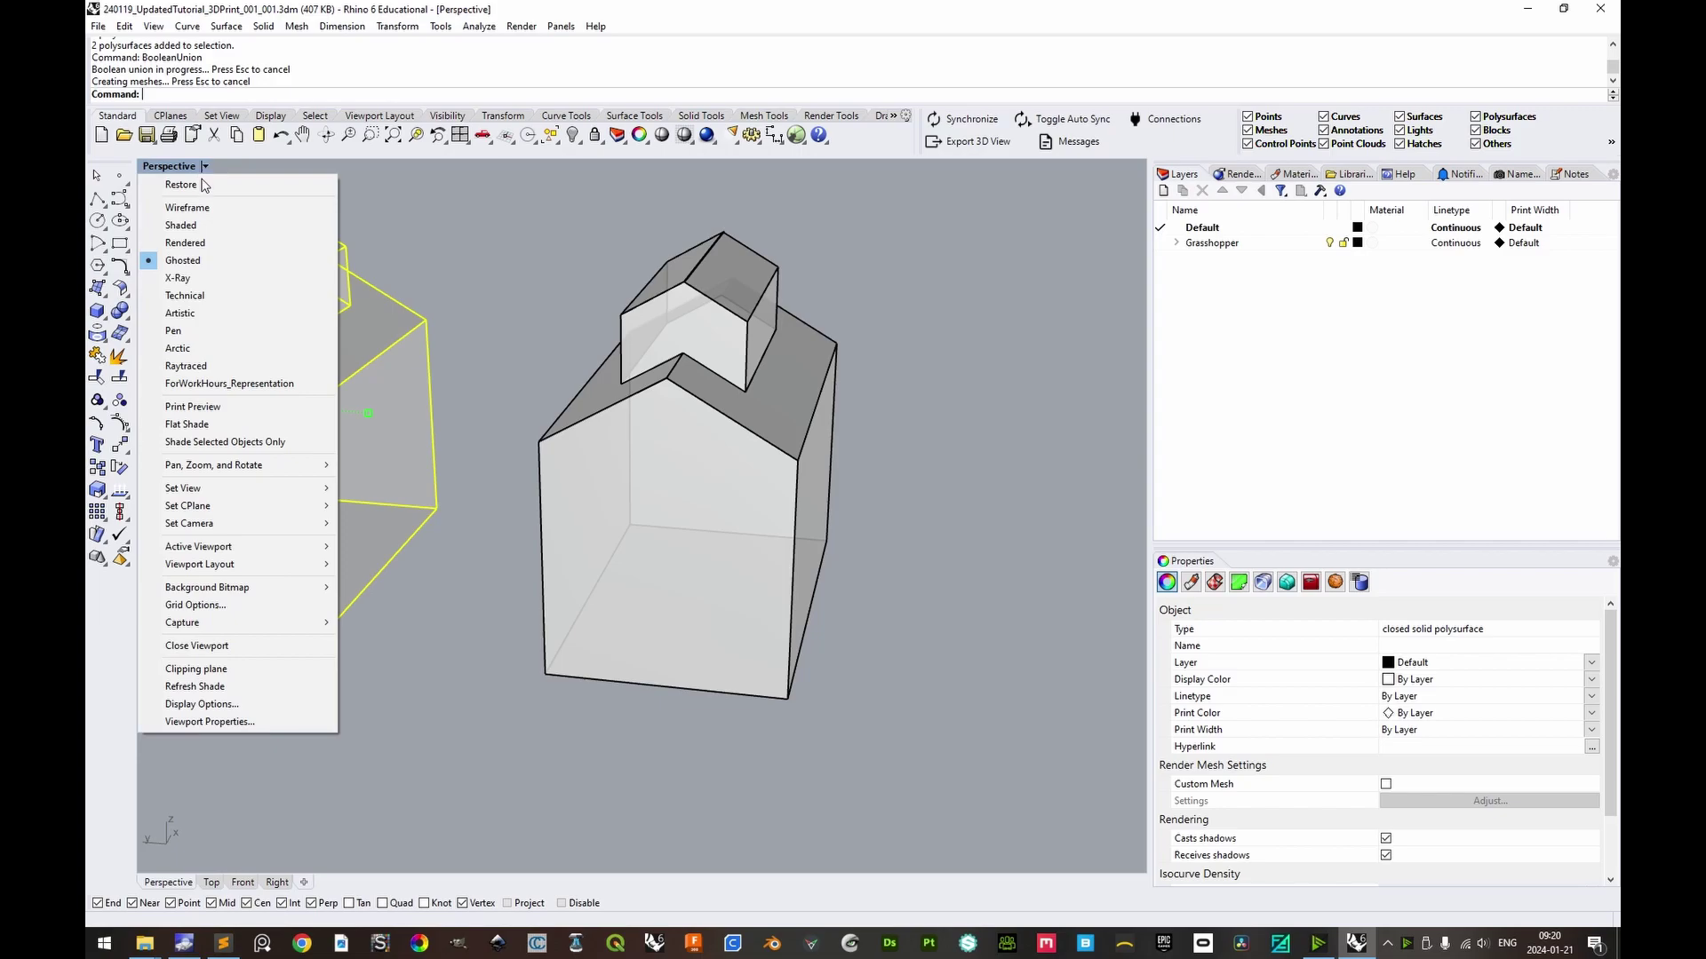
{"action": "left_click", "coordinate": [182, 221]}
Select the fourth house to check its object type and examine the ridge of its rooftop block from close up.
{"action": "left_click", "coordinate": [711, 673]}
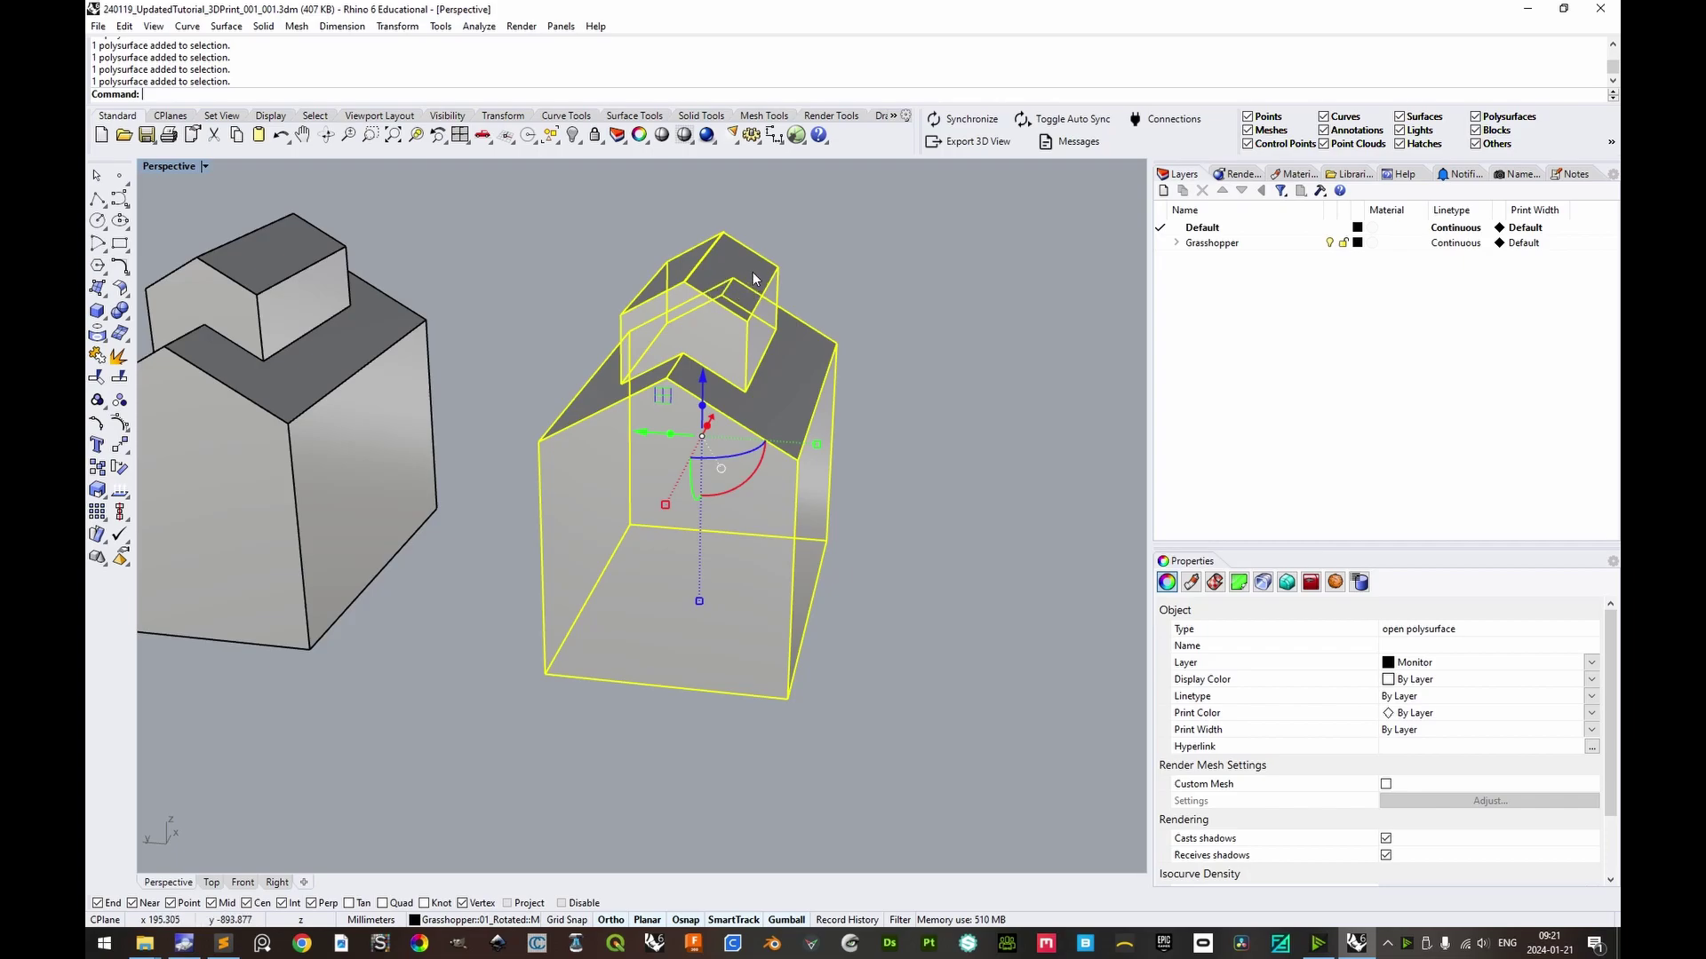
{"action": "scroll", "coordinate": [720, 262], "scroll_direction": "up", "scroll_amount": 5}
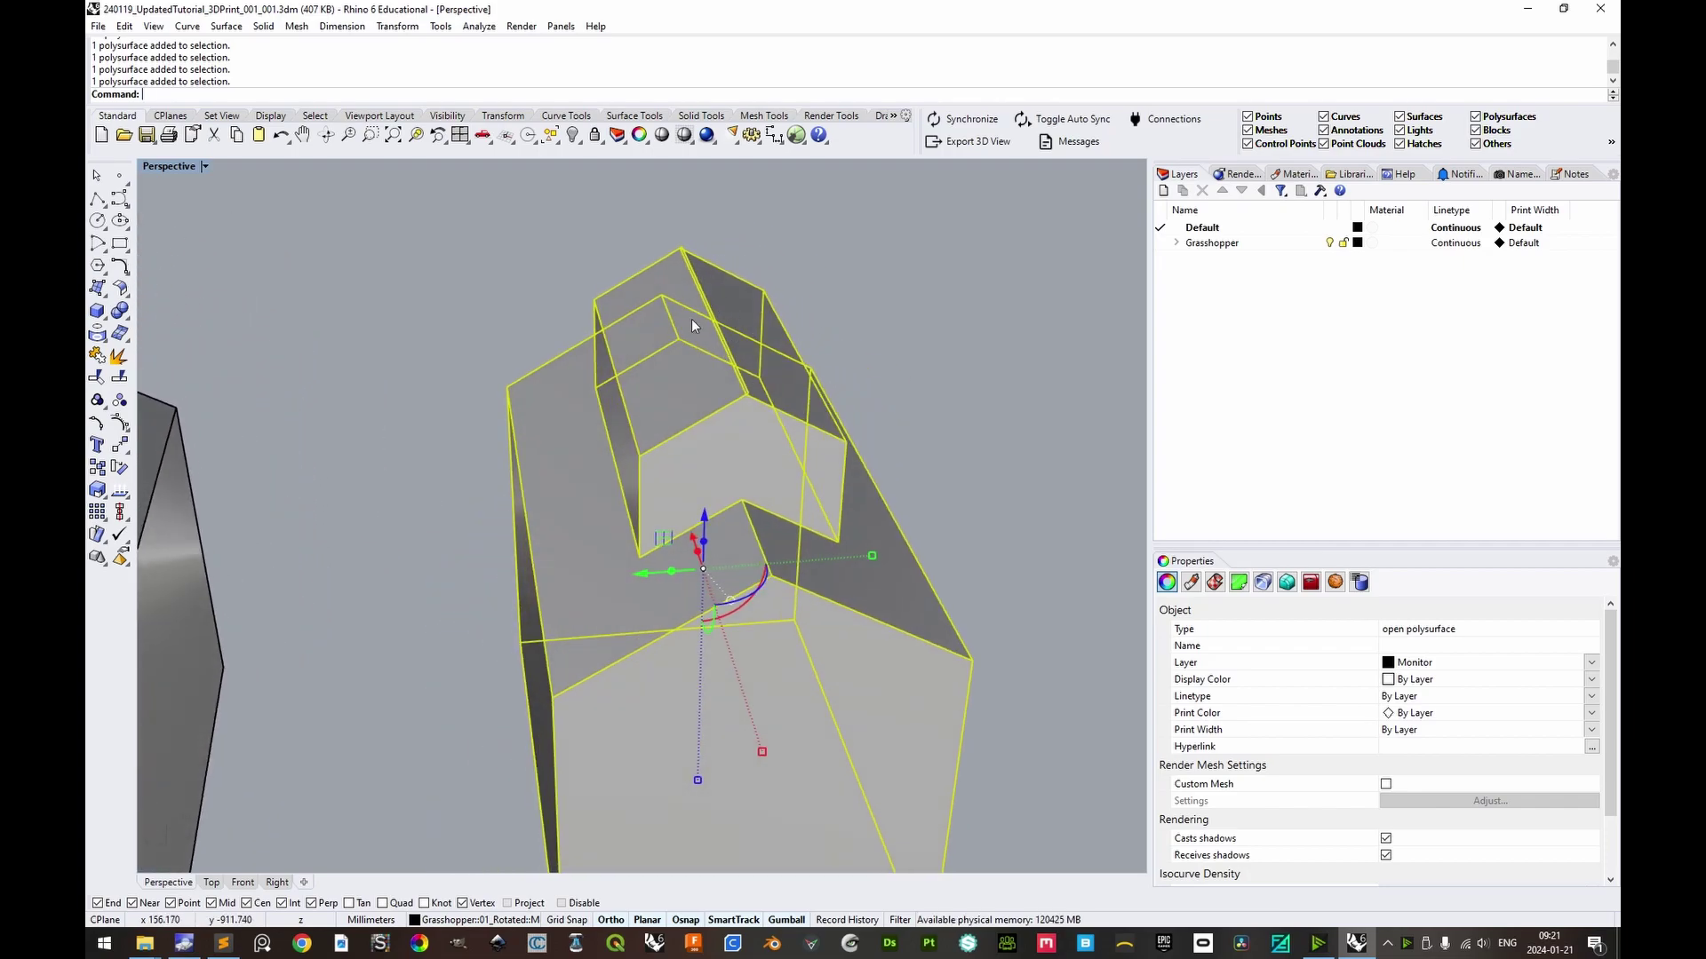
{"action": "left_click", "coordinate": [906, 413]}
{"action": "scroll", "coordinate": [764, 377], "scroll_direction": "up", "scroll_amount": 6}
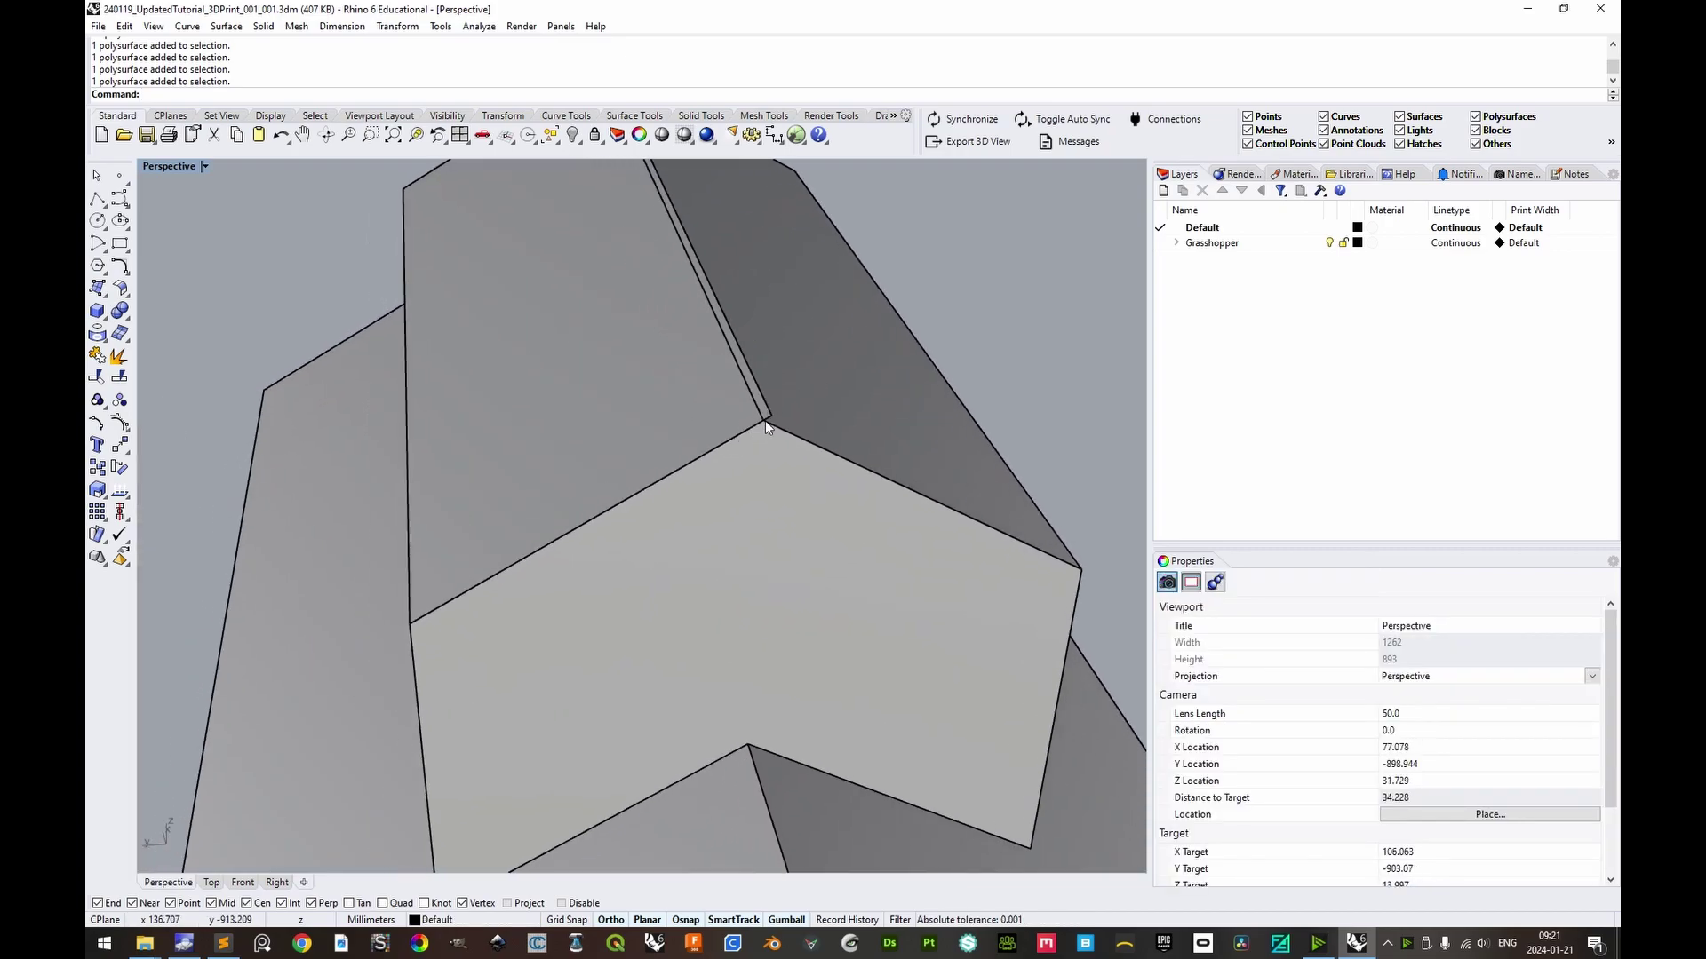
Explode the fourth house into its separate surfaces.
{"action": "scroll", "coordinate": [830, 499], "scroll_direction": "down", "scroll_amount": 6}
{"action": "left_click", "coordinate": [706, 385]}
{"action": "scroll", "coordinate": [782, 364], "scroll_direction": "up", "scroll_amount": 4}
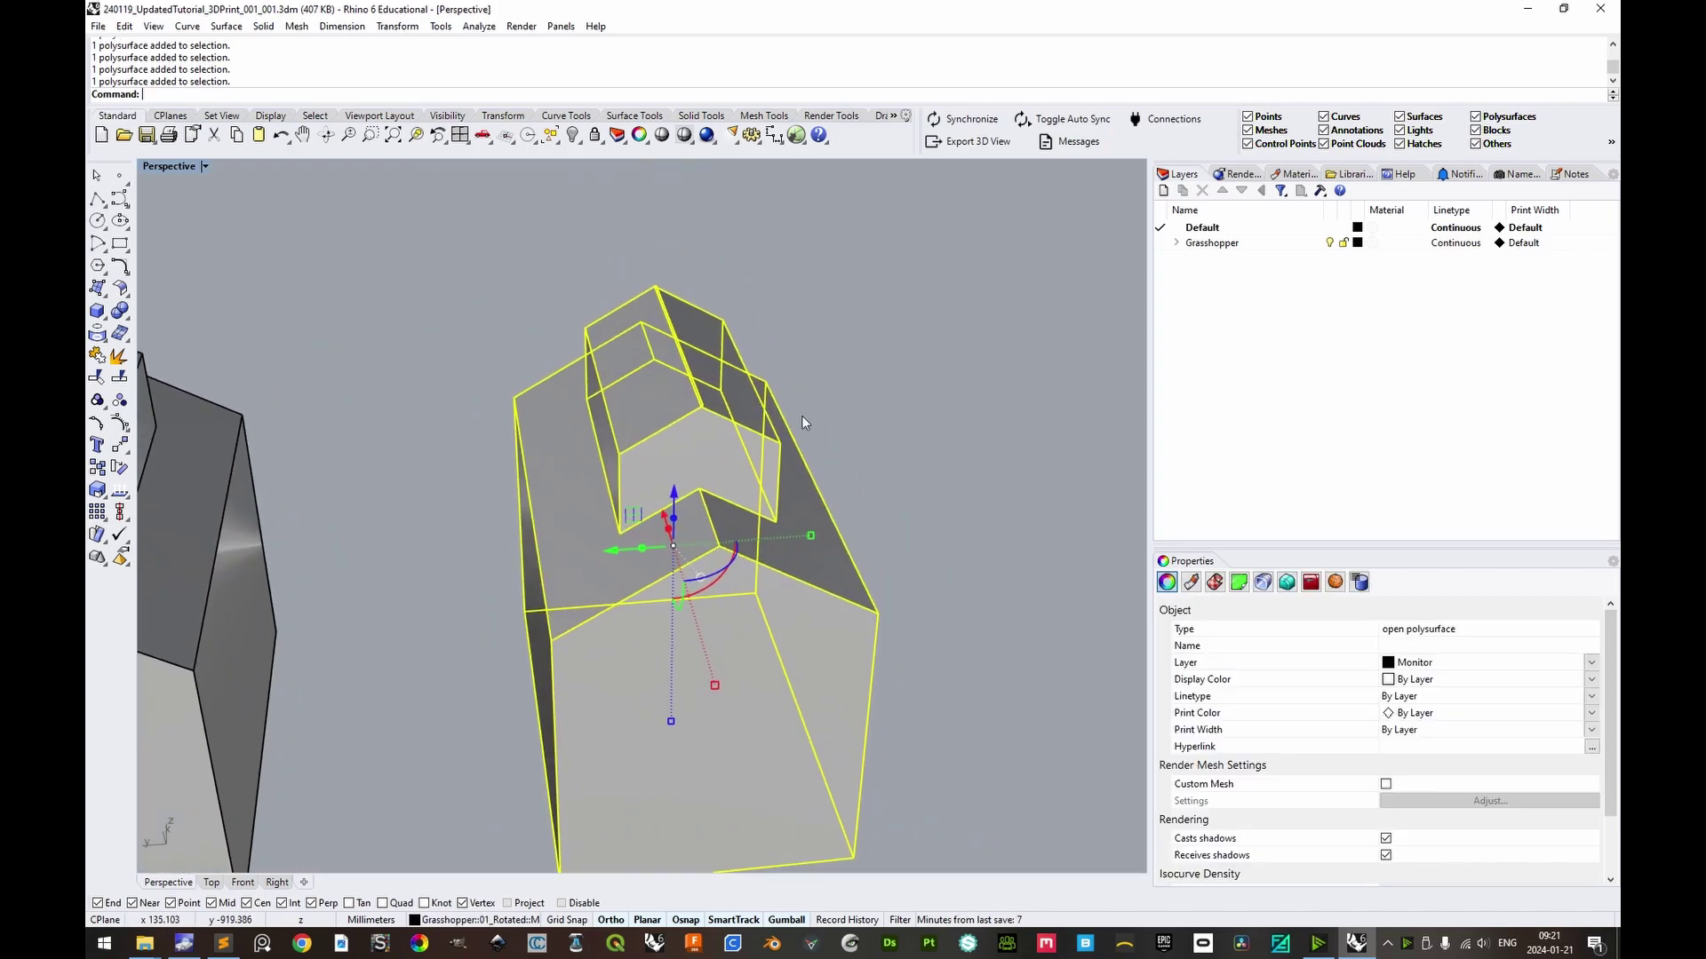
{"action": "type", "text": "Explode"}
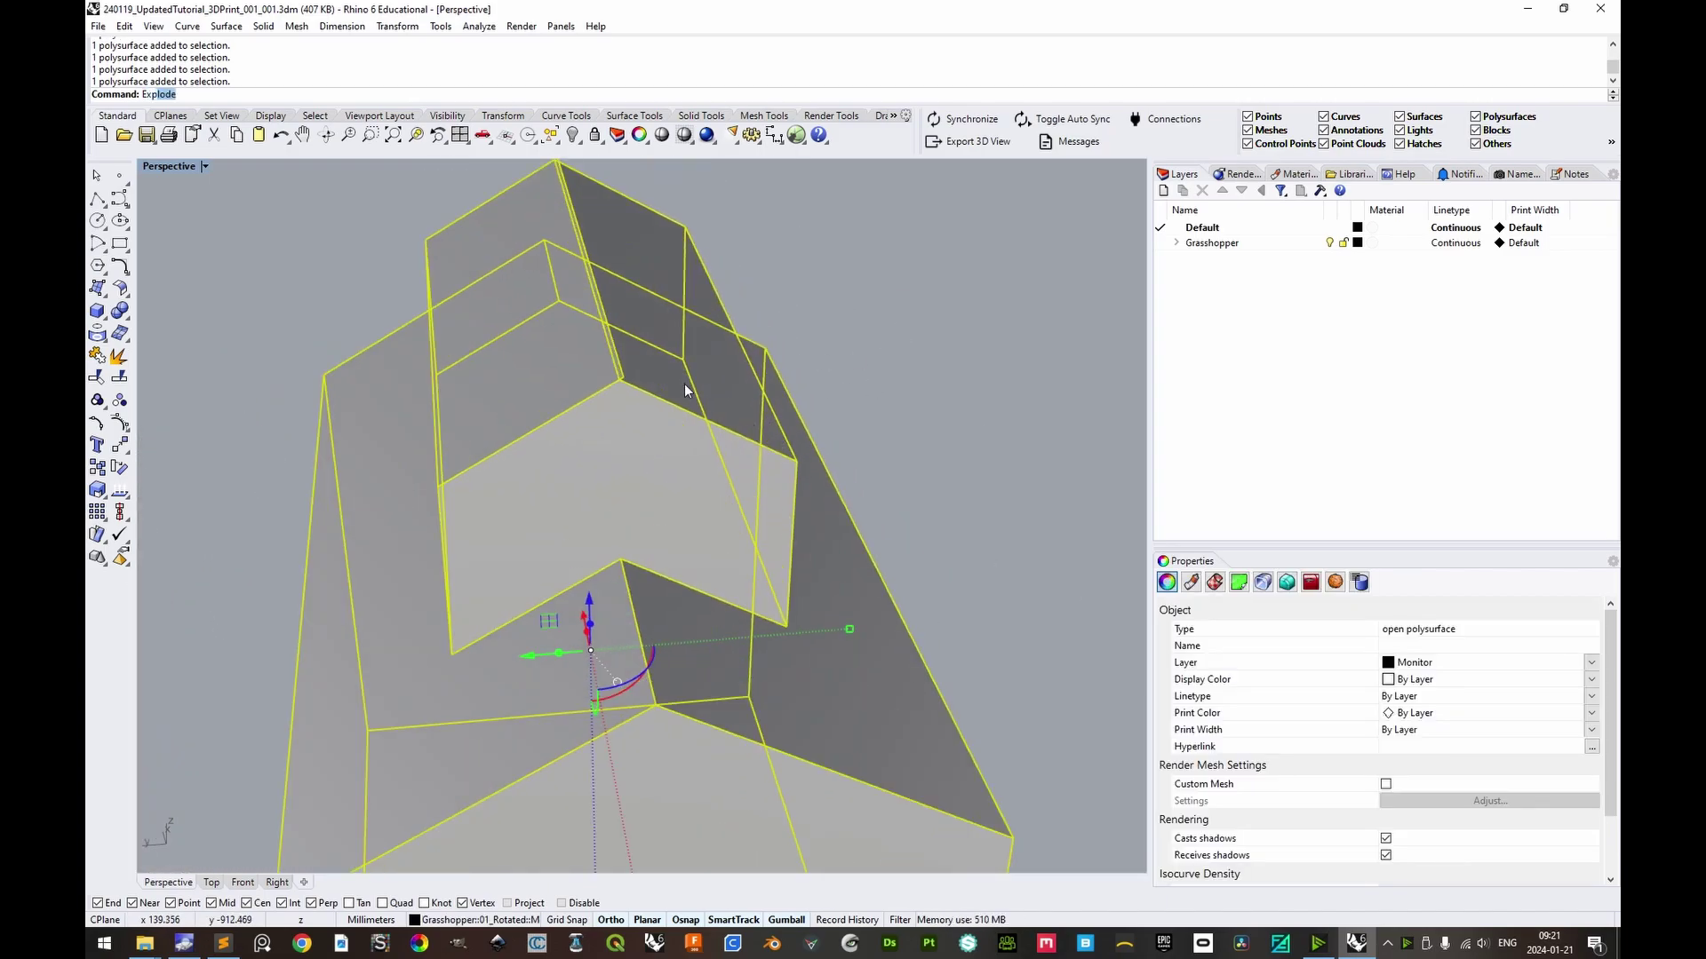
{"action": "key", "text": "Return"}
Split the rooftop block's lighter roof face with the adjoining darker roof face and delete the narrow strip protruding past the ridge.
{"action": "right_click_drag", "start_coordinate": [637, 370], "coordinate": [709, 413], "text": "shift"}
{"action": "left_click", "coordinate": [611, 361]}
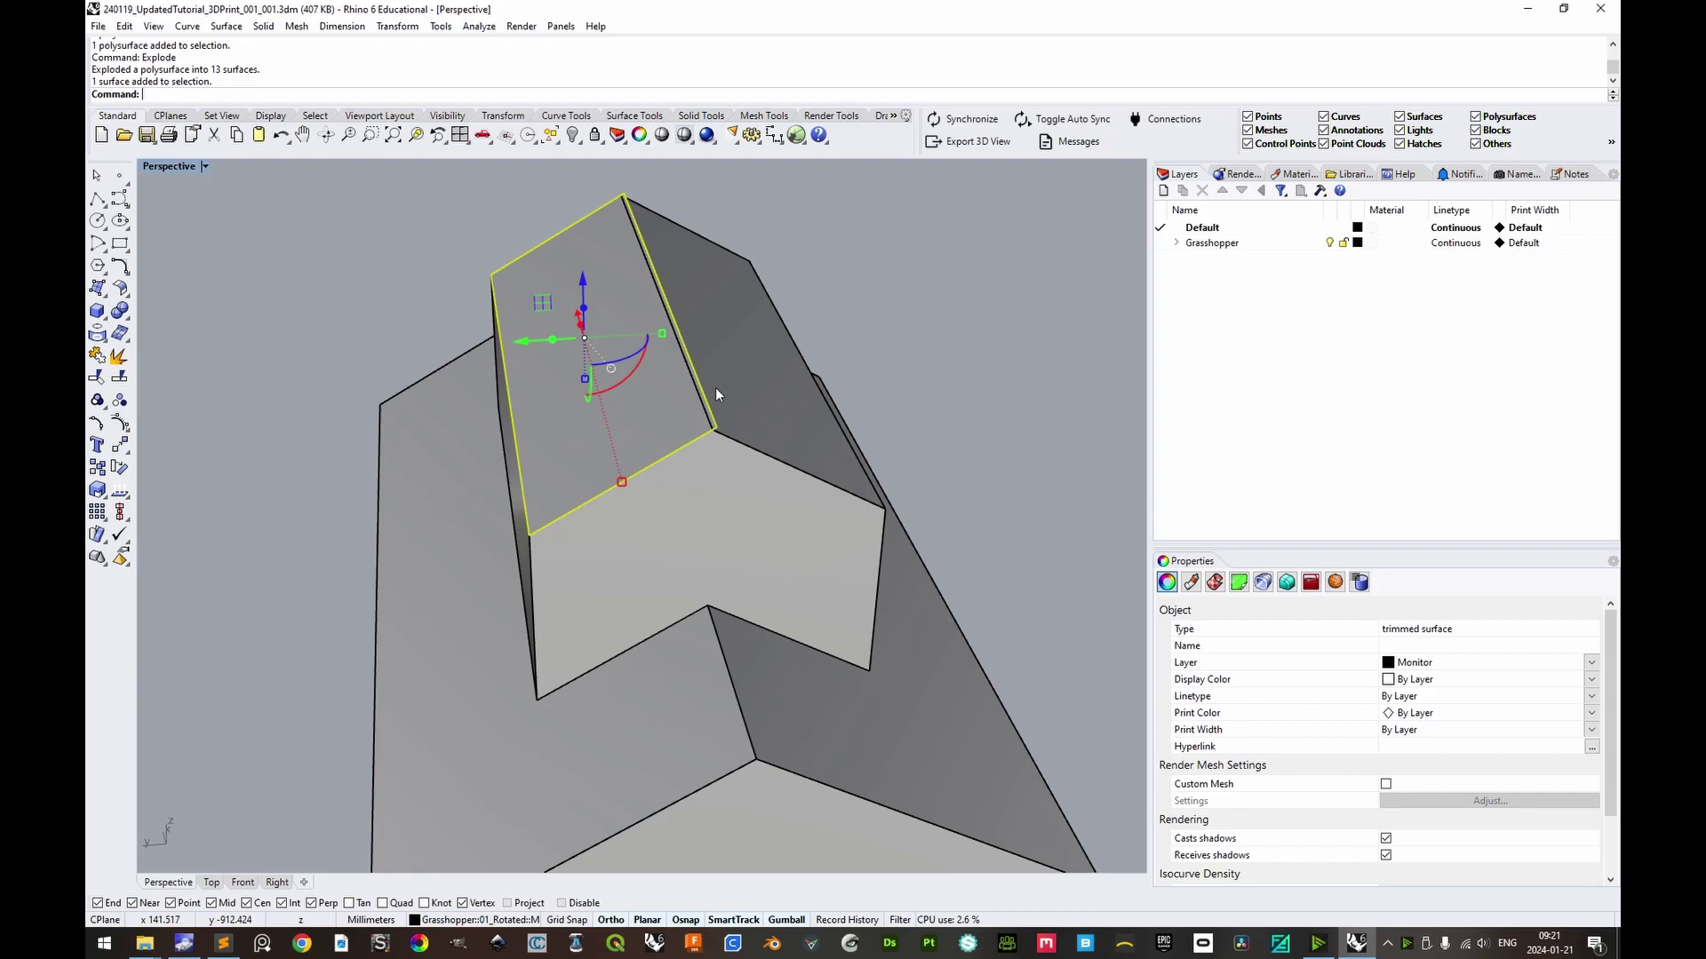
{"action": "key", "text": "ctrl+shift+s"}
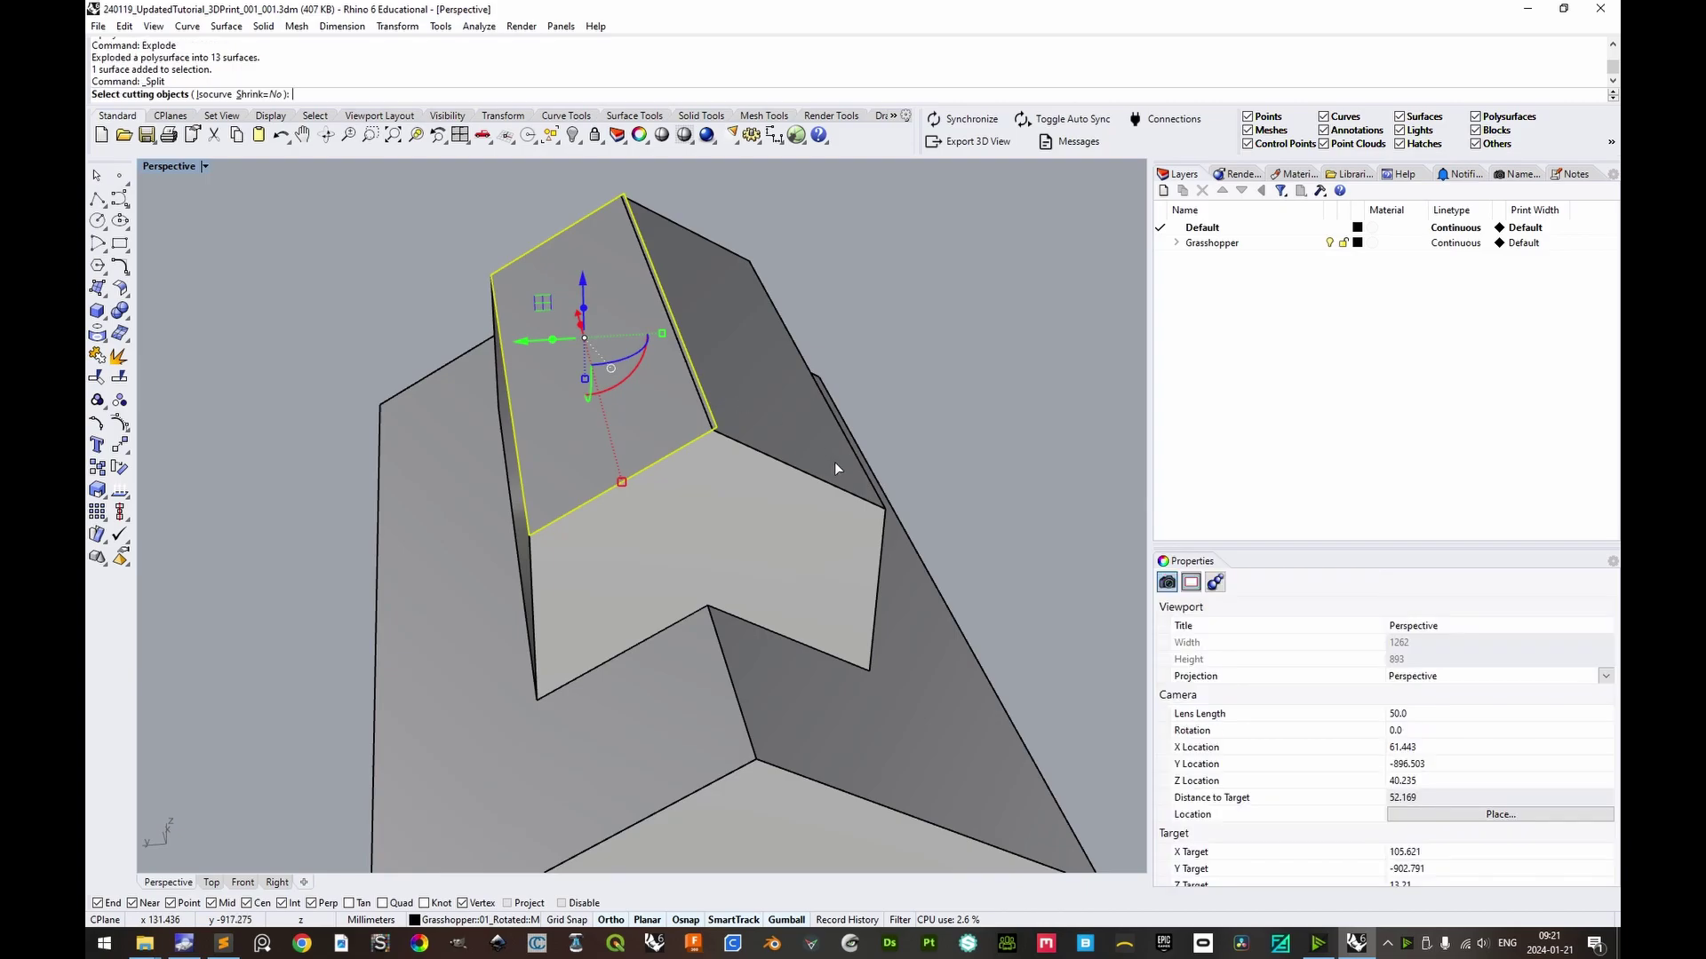
{"action": "left_click", "coordinate": [767, 389]}
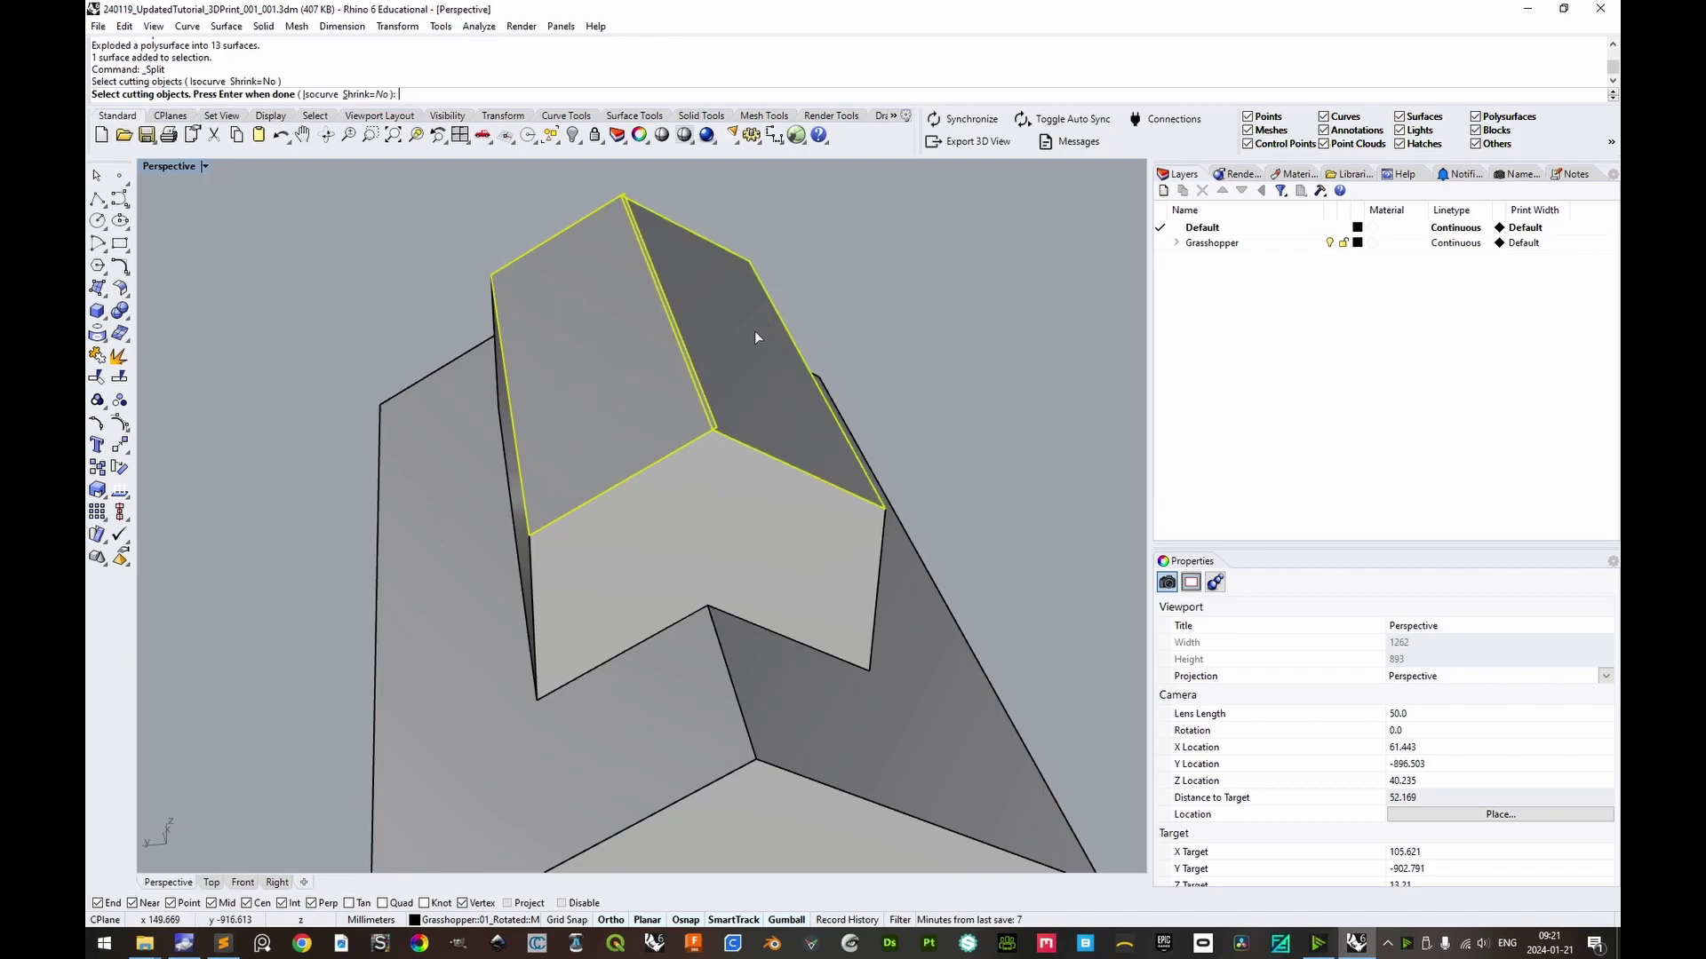
{"action": "key", "text": "Return"}
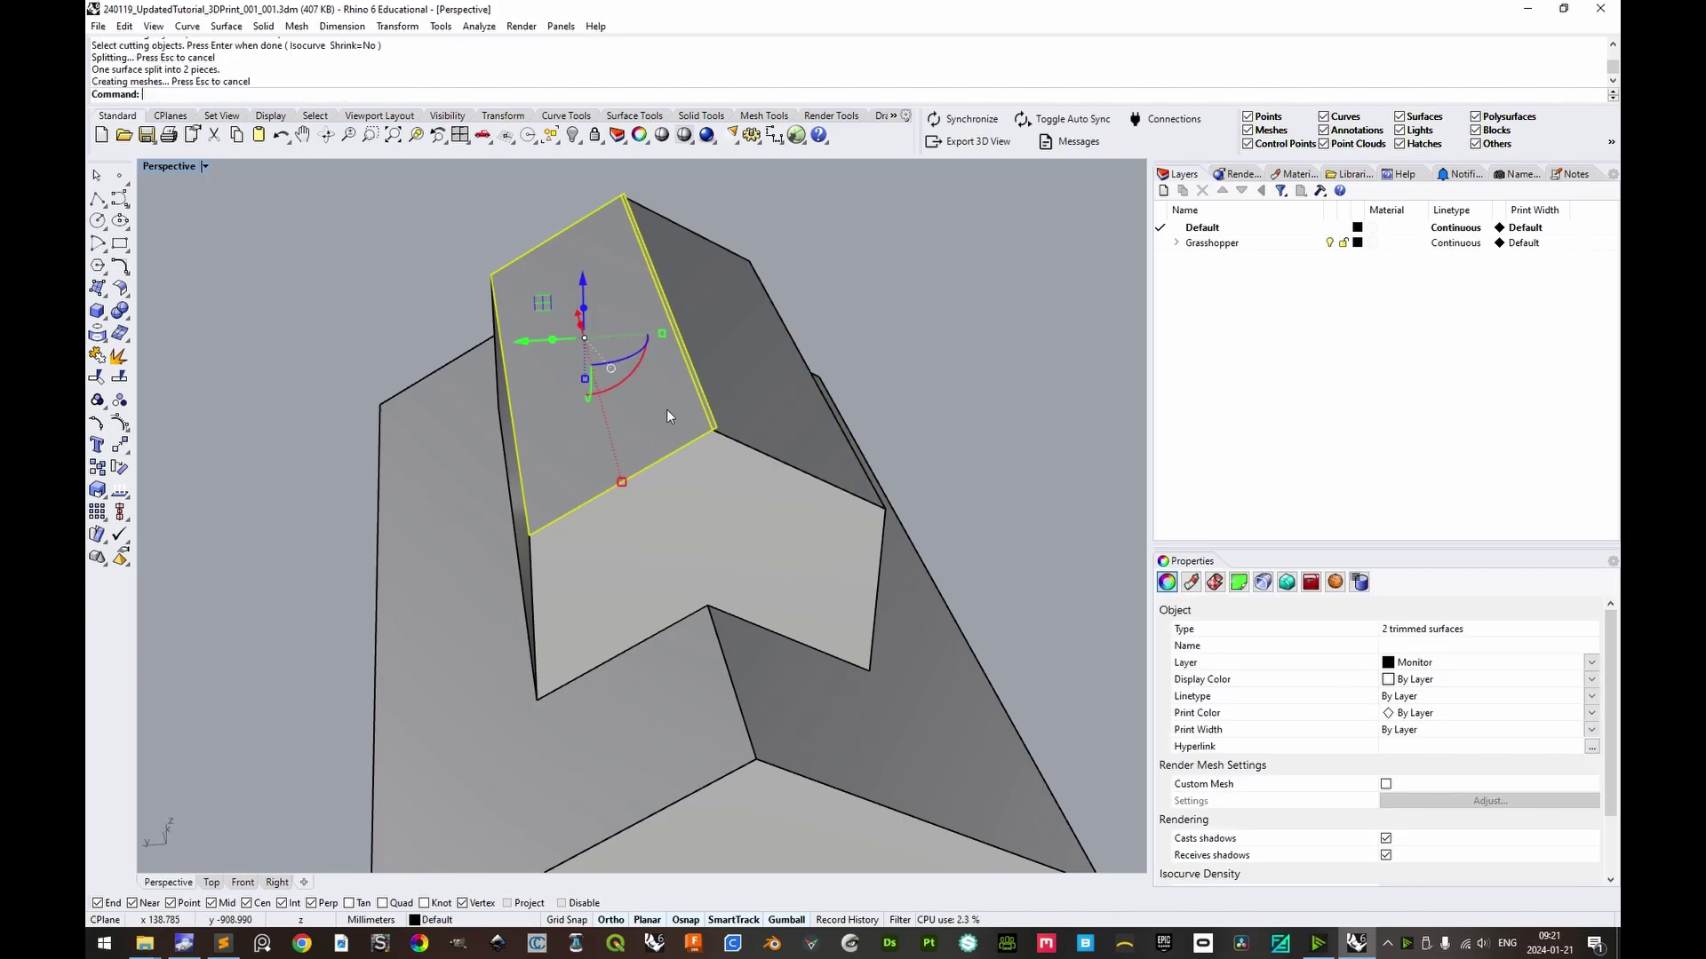
{"action": "left_click", "coordinate": [643, 419], "text": "ctrl"}
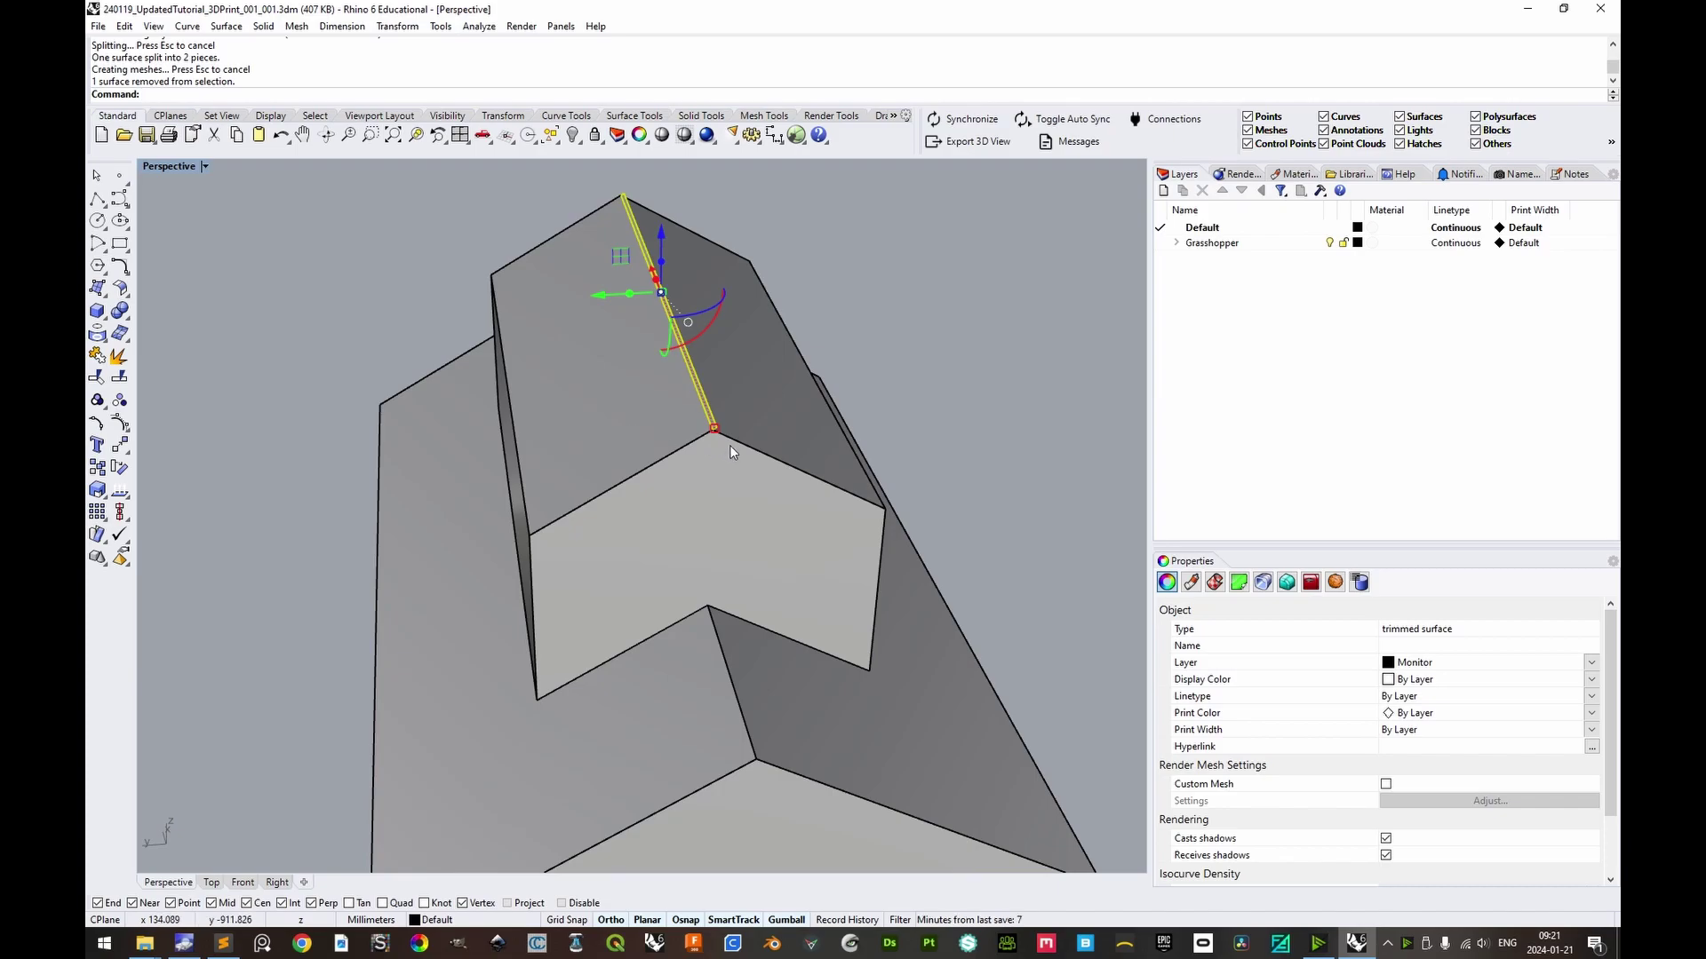
{"action": "key", "text": "Delete"}
Join all surfaces of the fourth house into one polysurface, and select all four repaired houses together.
{"action": "scroll", "coordinate": [723, 452], "scroll_direction": "down", "scroll_amount": 5}
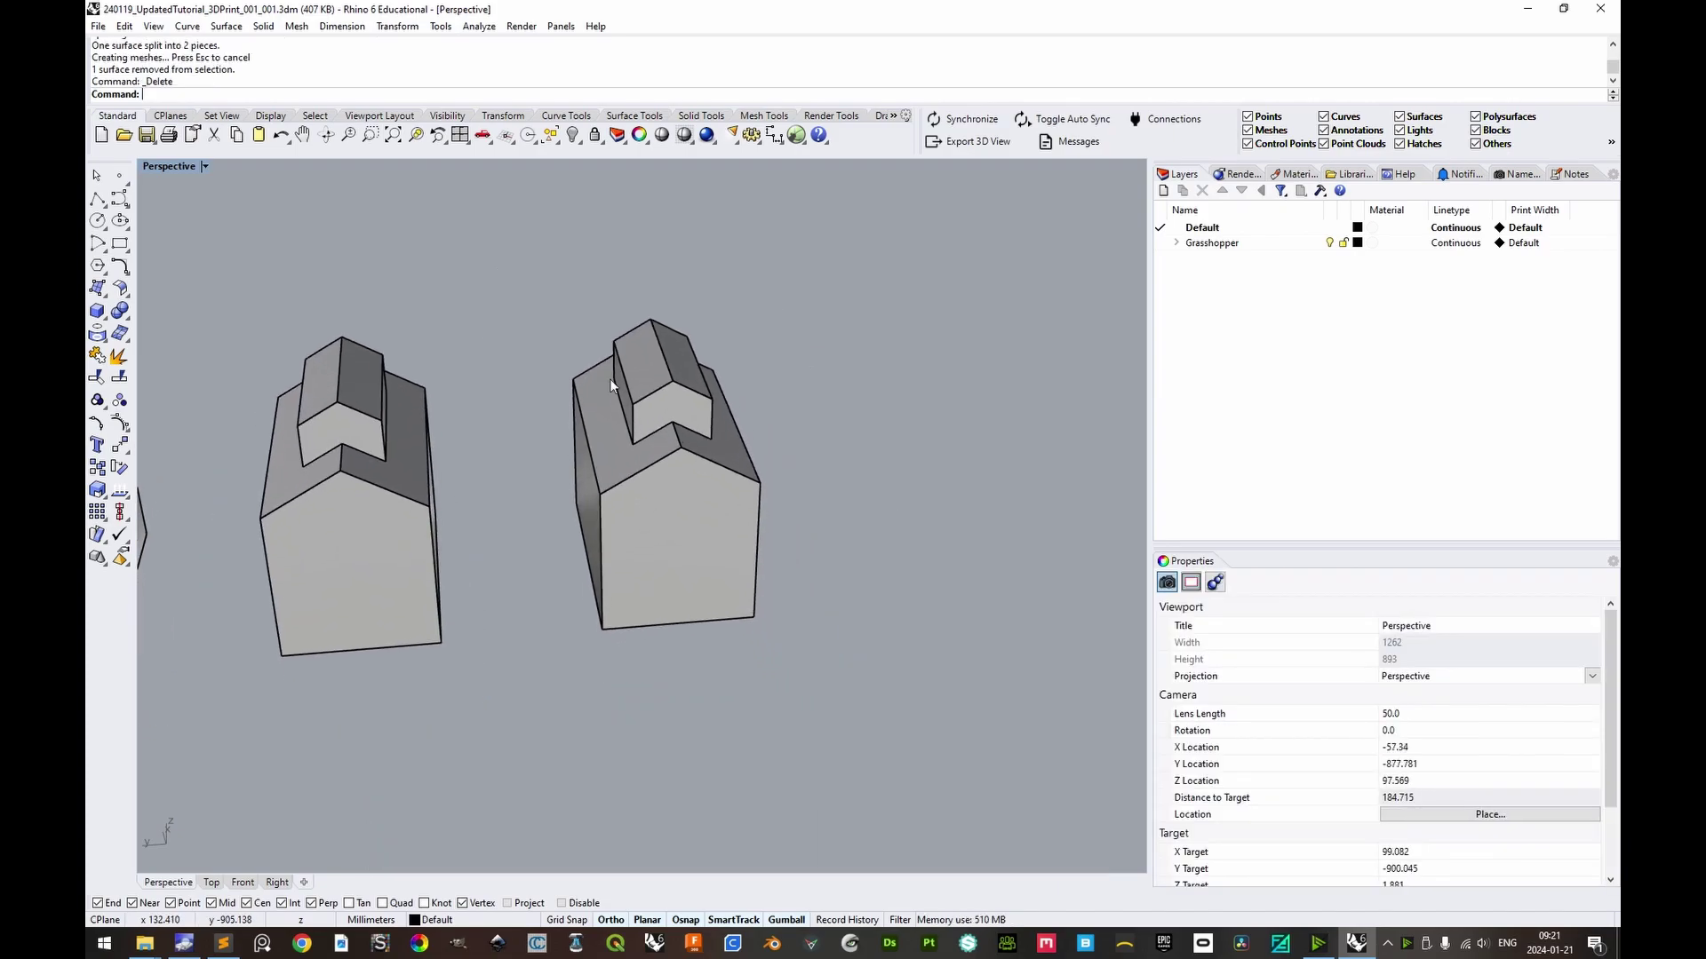
{"action": "left_click_drag", "start_coordinate": [832, 620], "coordinate": [872, 675]}
{"action": "key", "text": "ctrl+j"}
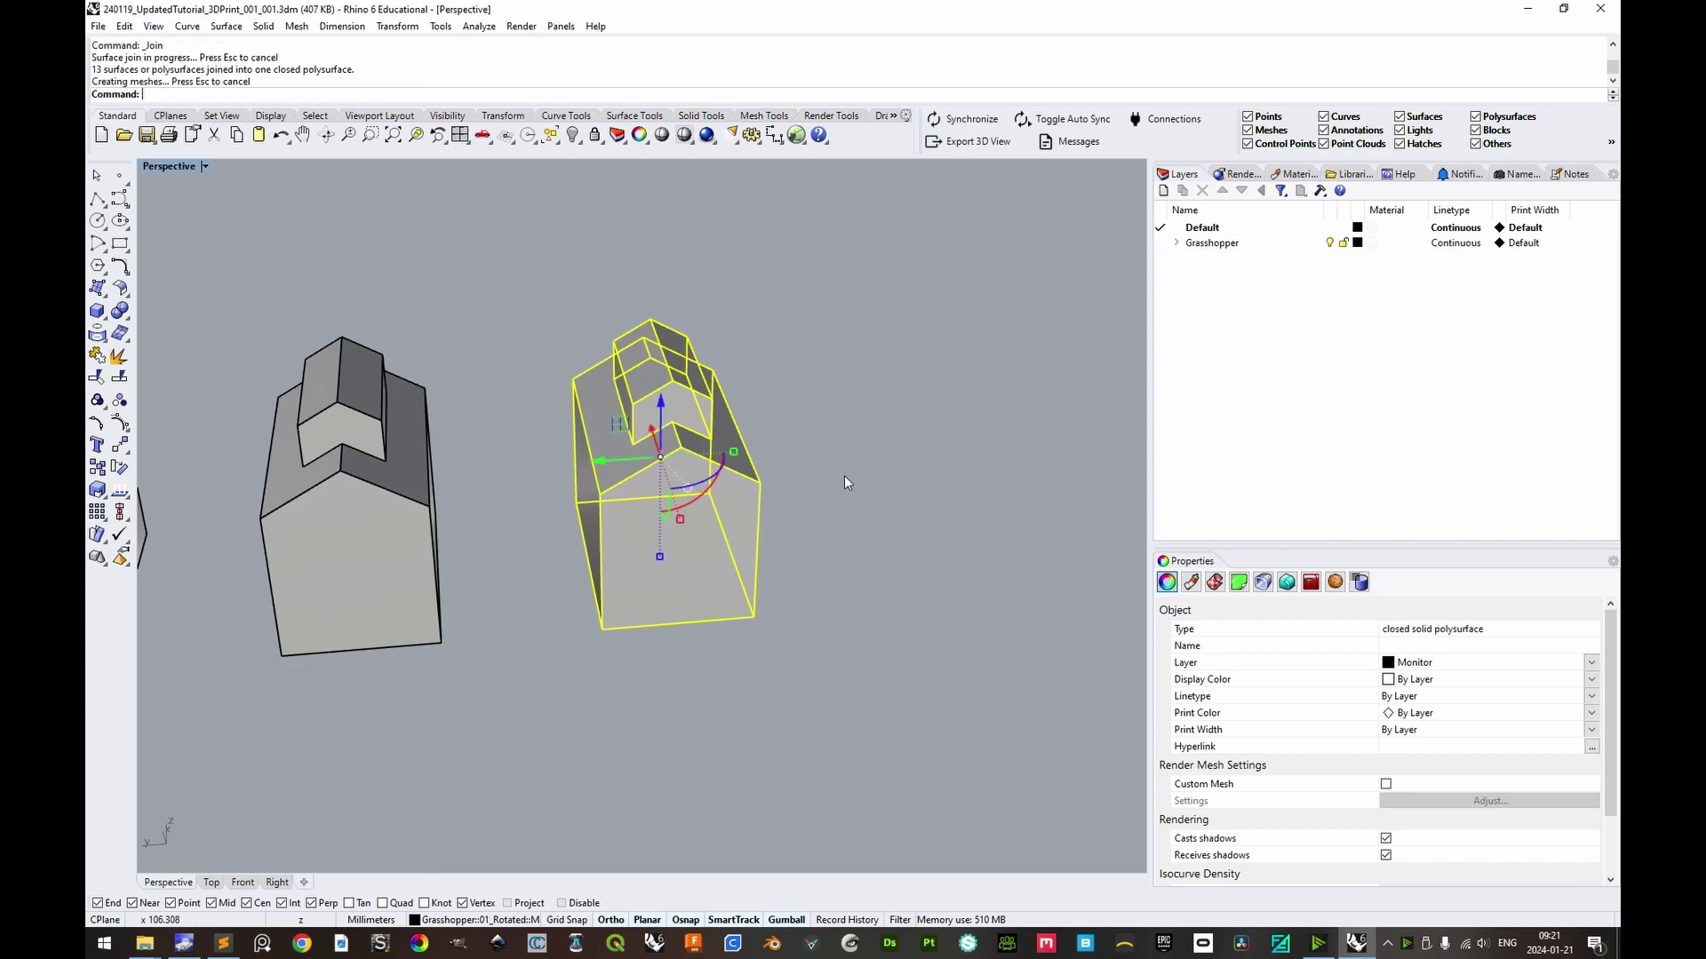
{"action": "scroll", "coordinate": [904, 441], "scroll_direction": "up", "scroll_amount": 5}
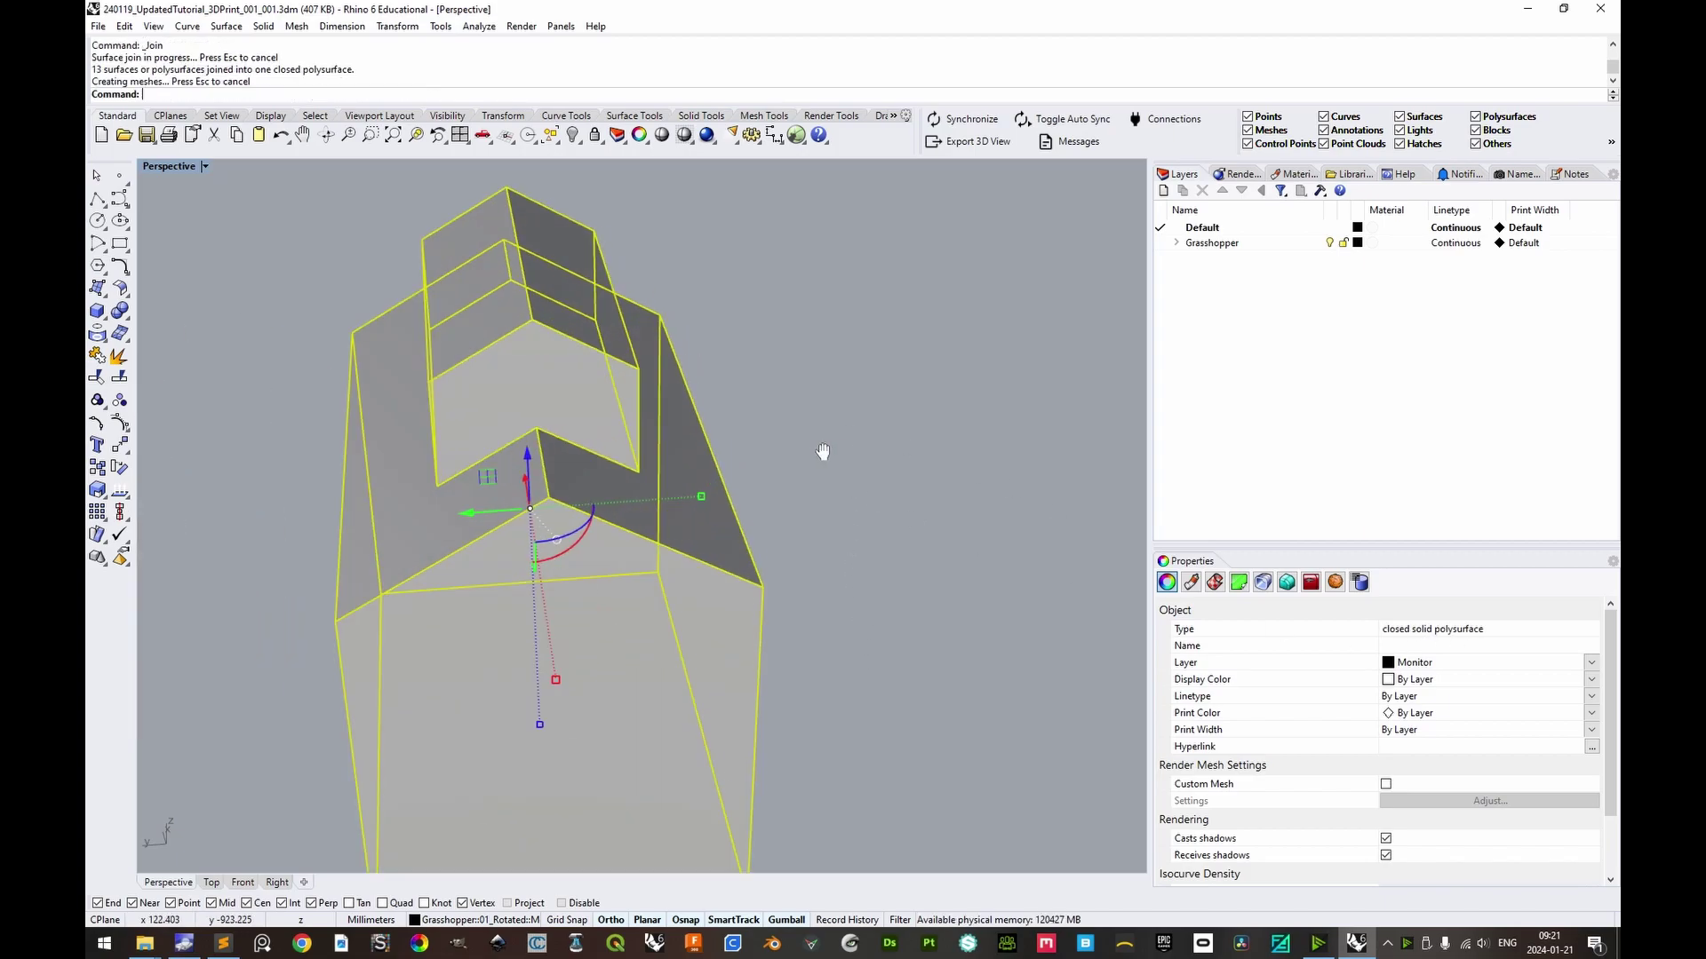
{"action": "scroll", "coordinate": [743, 580], "scroll_direction": "down", "scroll_amount": 6}
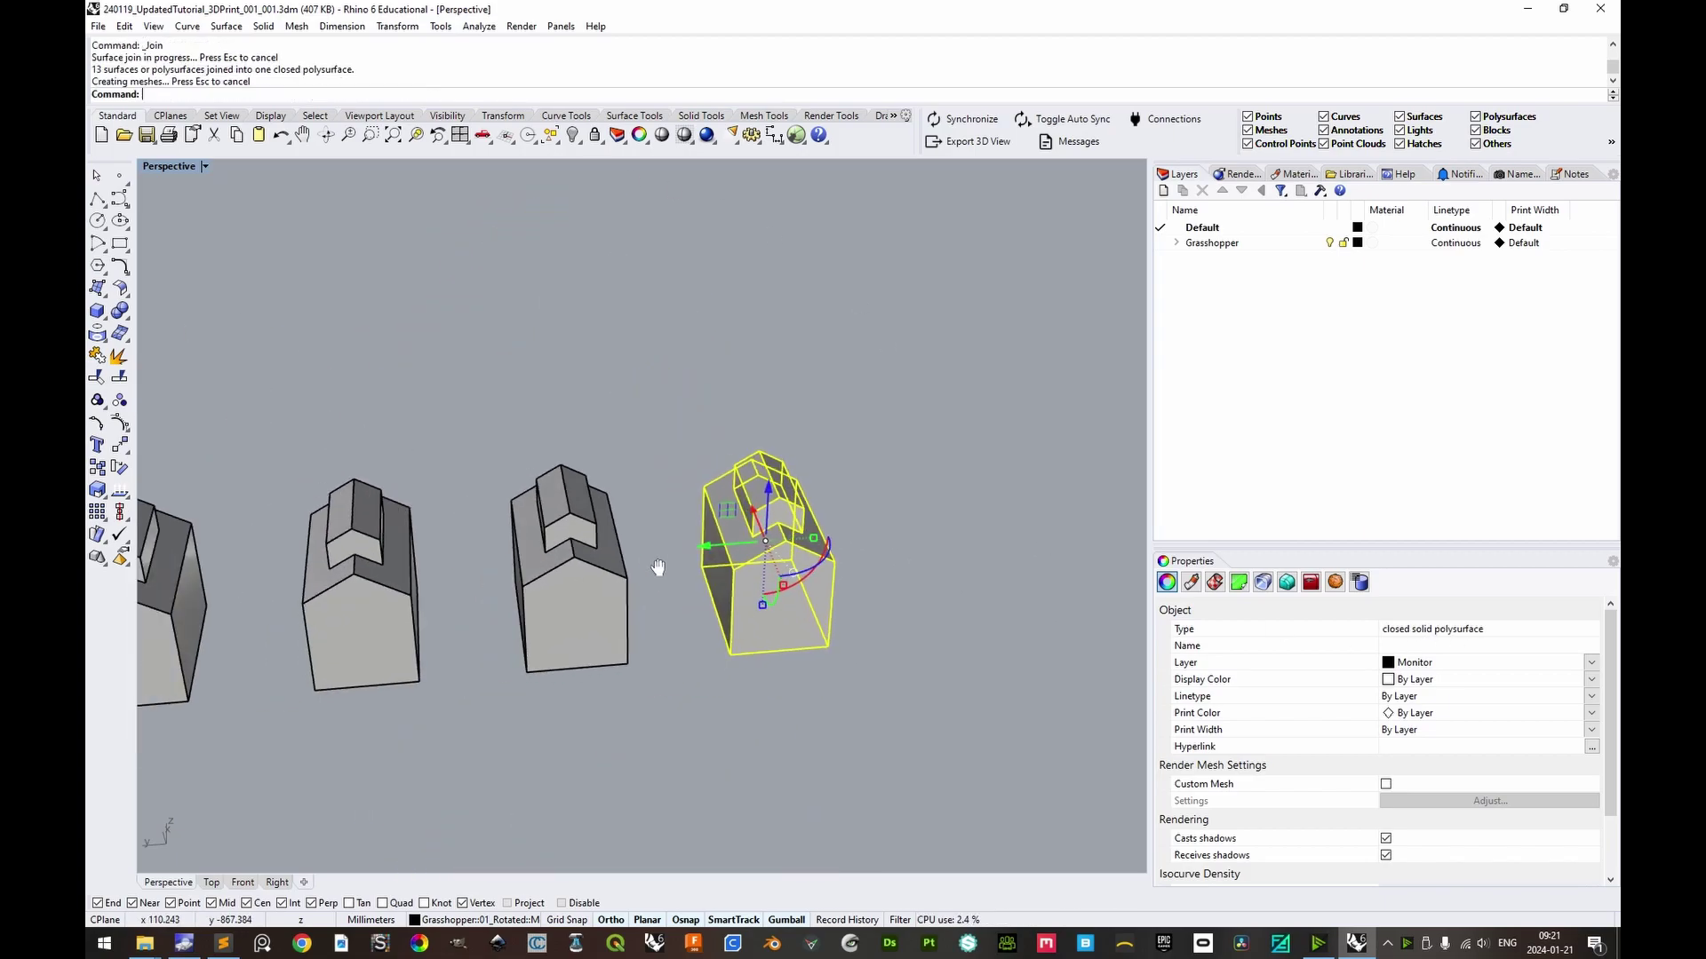
{"action": "left_click_drag", "start_coordinate": [382, 434], "coordinate": [811, 727]}
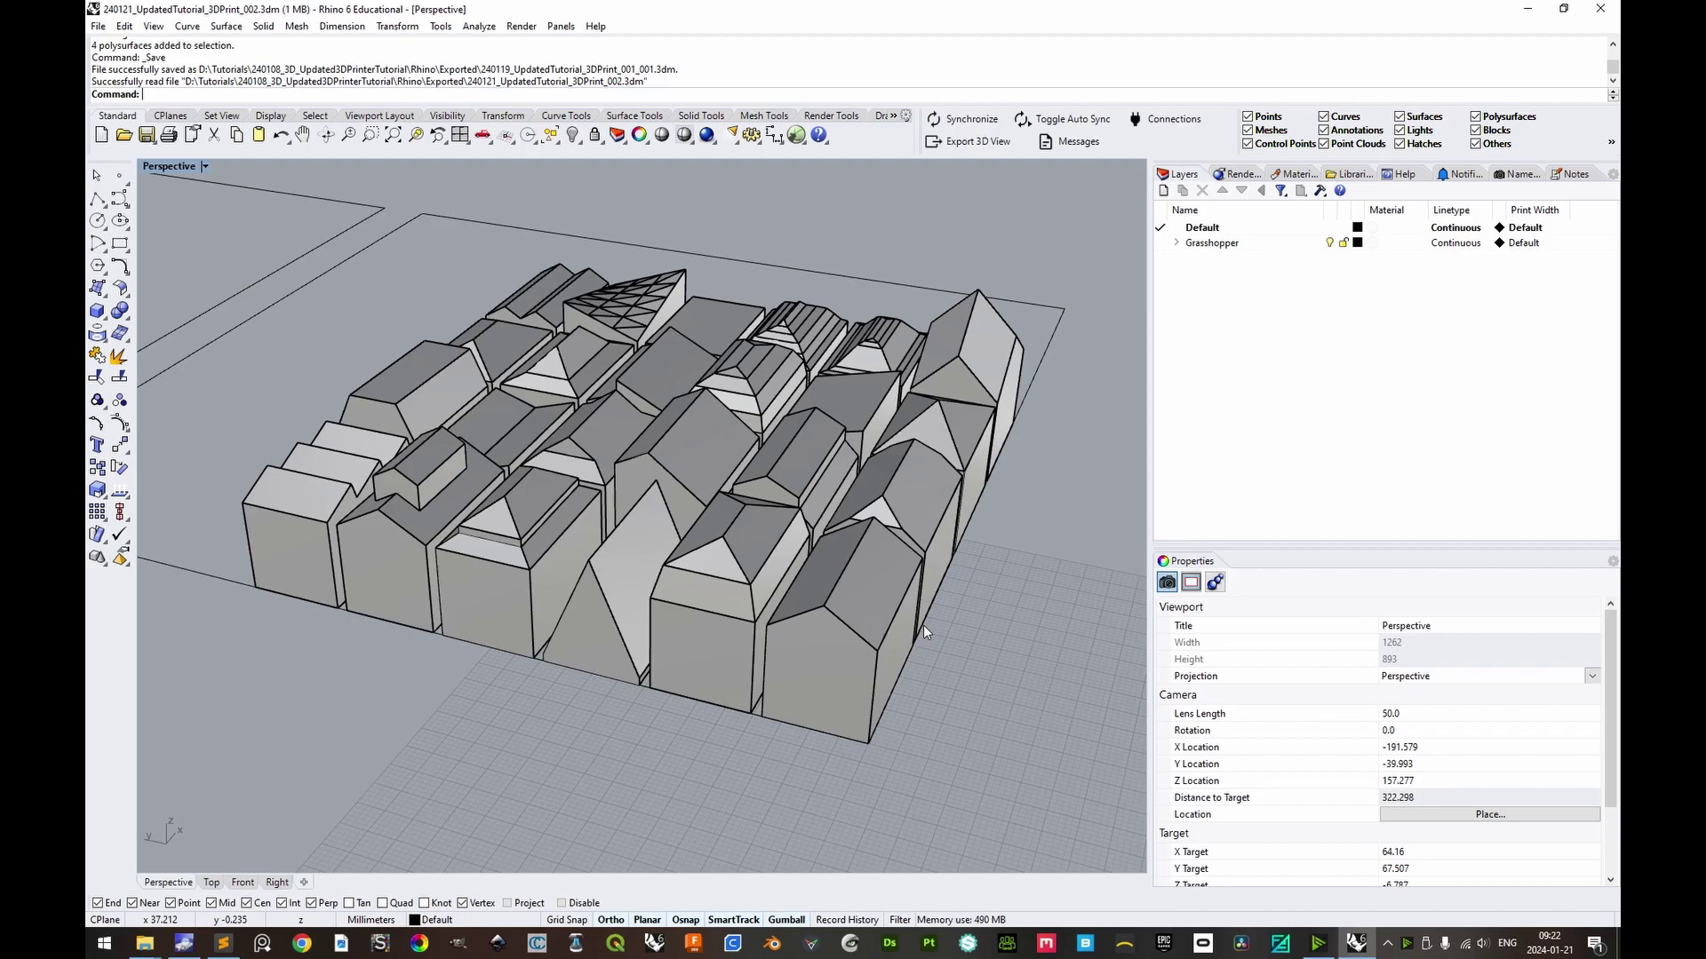
Check the overall size of the 24 buildings and their square frame with a solid world BoundingBox, then undo the box.
{"action": "scroll", "coordinate": [924, 629], "scroll_direction": "down", "scroll_amount": 10}
{"action": "right_click_drag", "start_coordinate": [924, 629], "coordinate": [832, 587]}
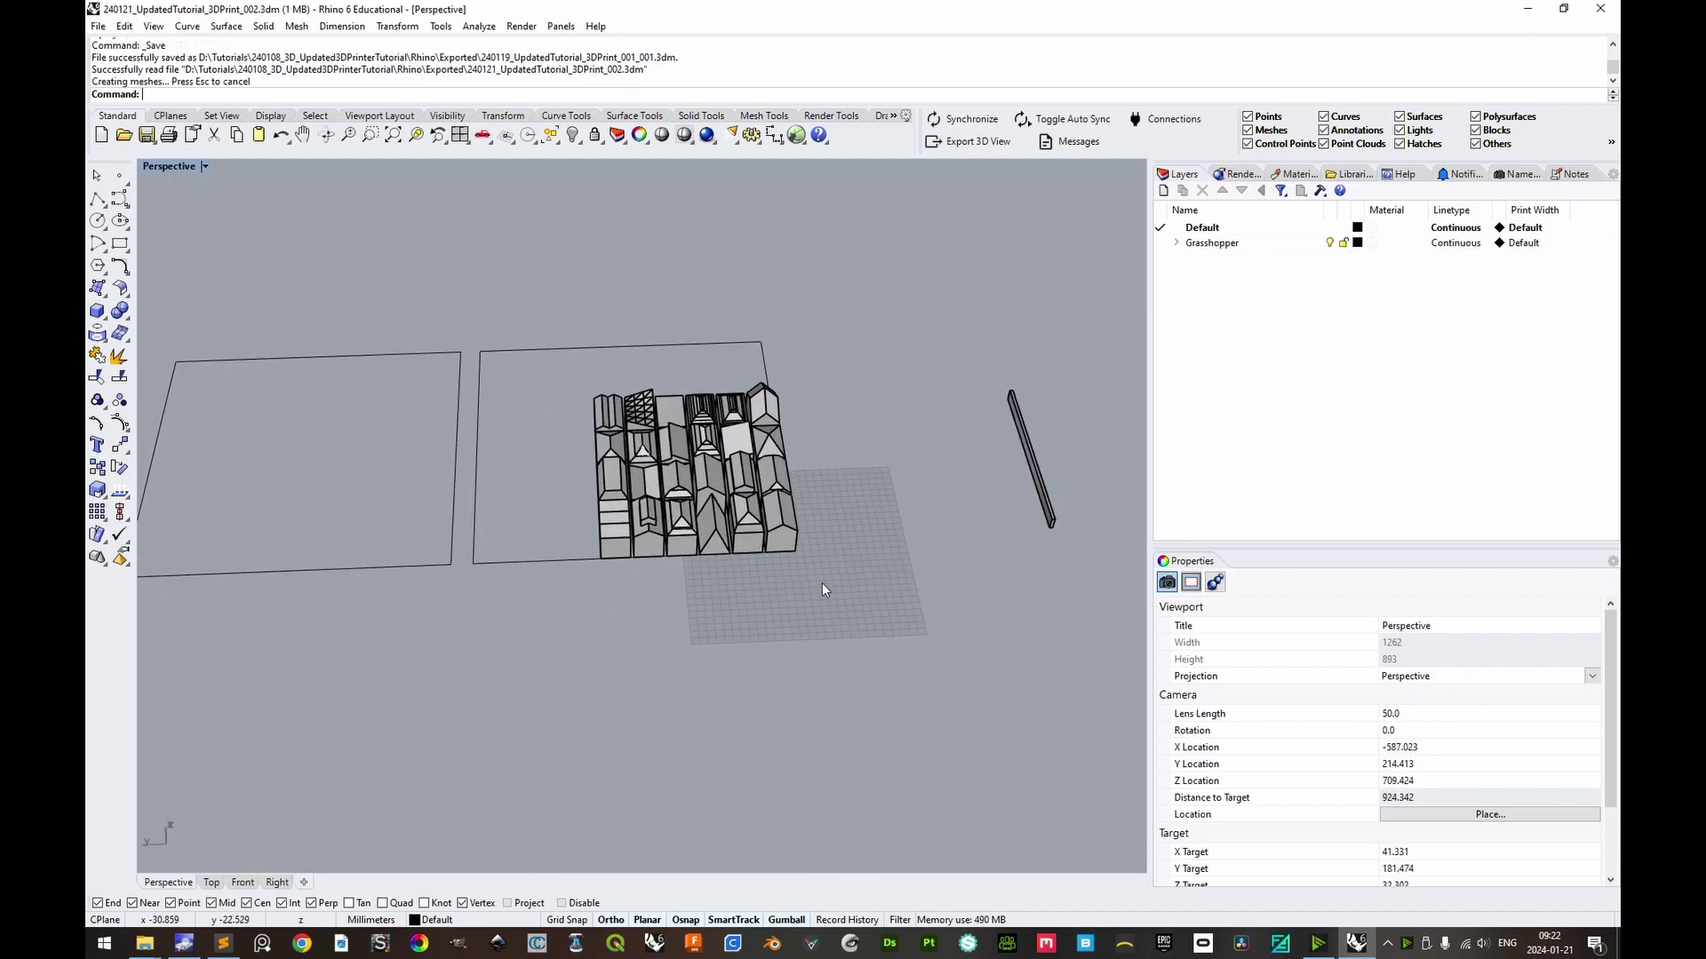
{"action": "left_click_drag", "start_coordinate": [466, 308], "coordinate": [871, 685]}
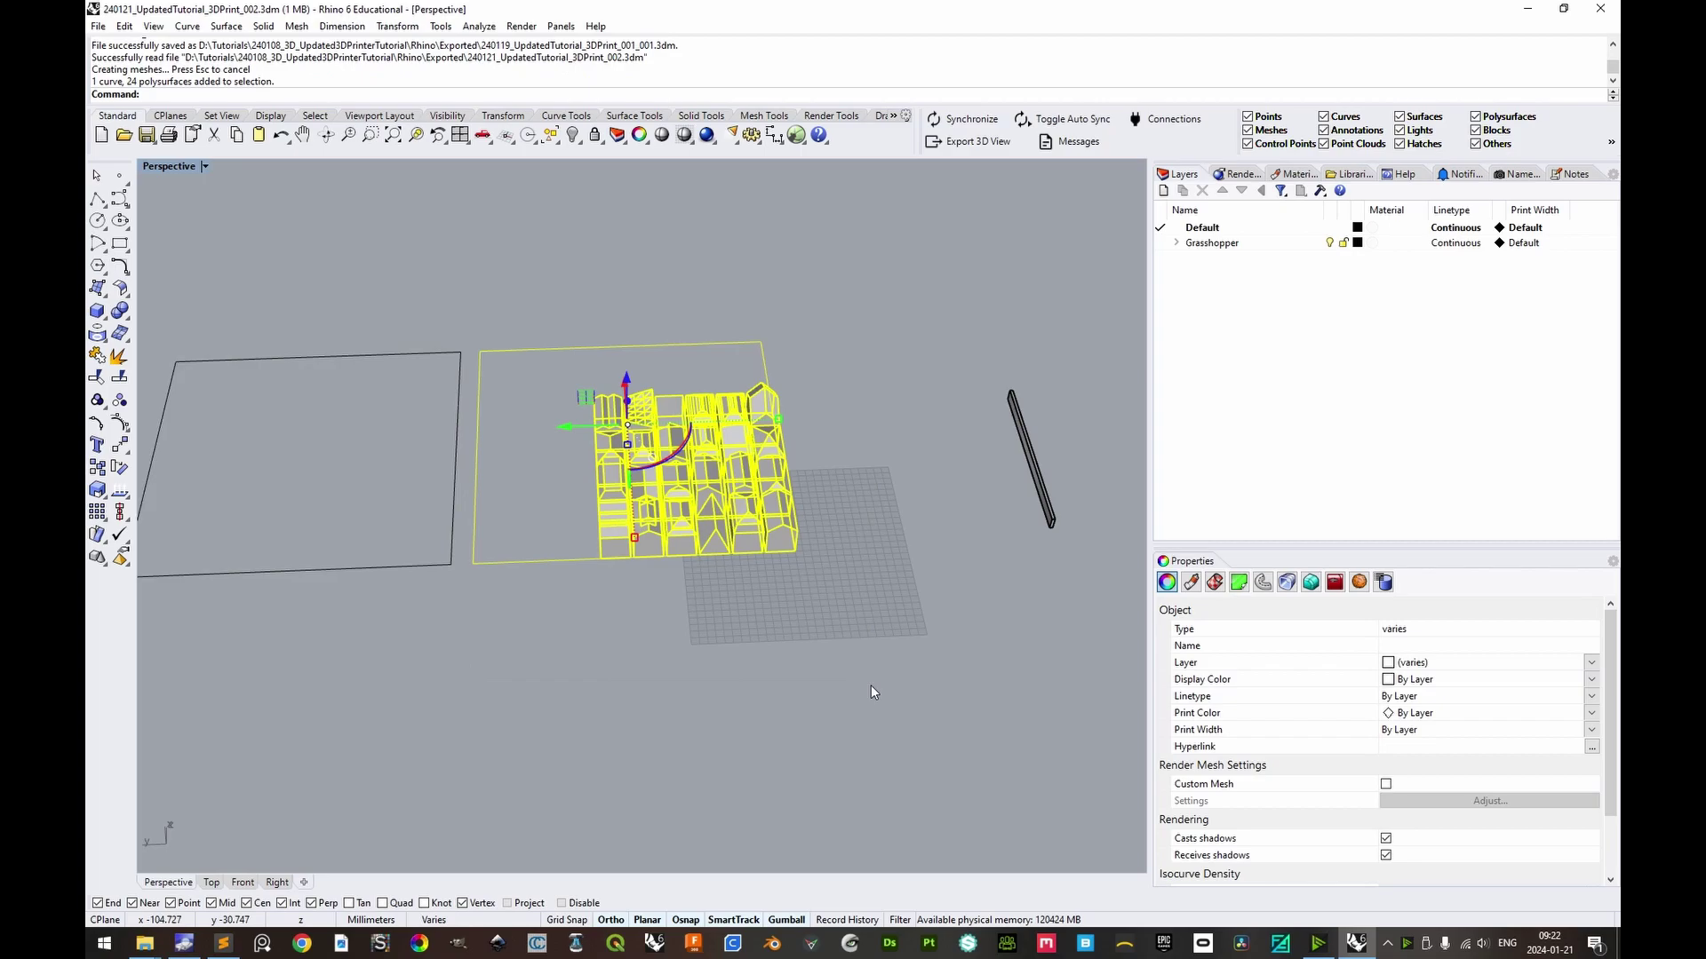
{"action": "type", "text": "bou"}
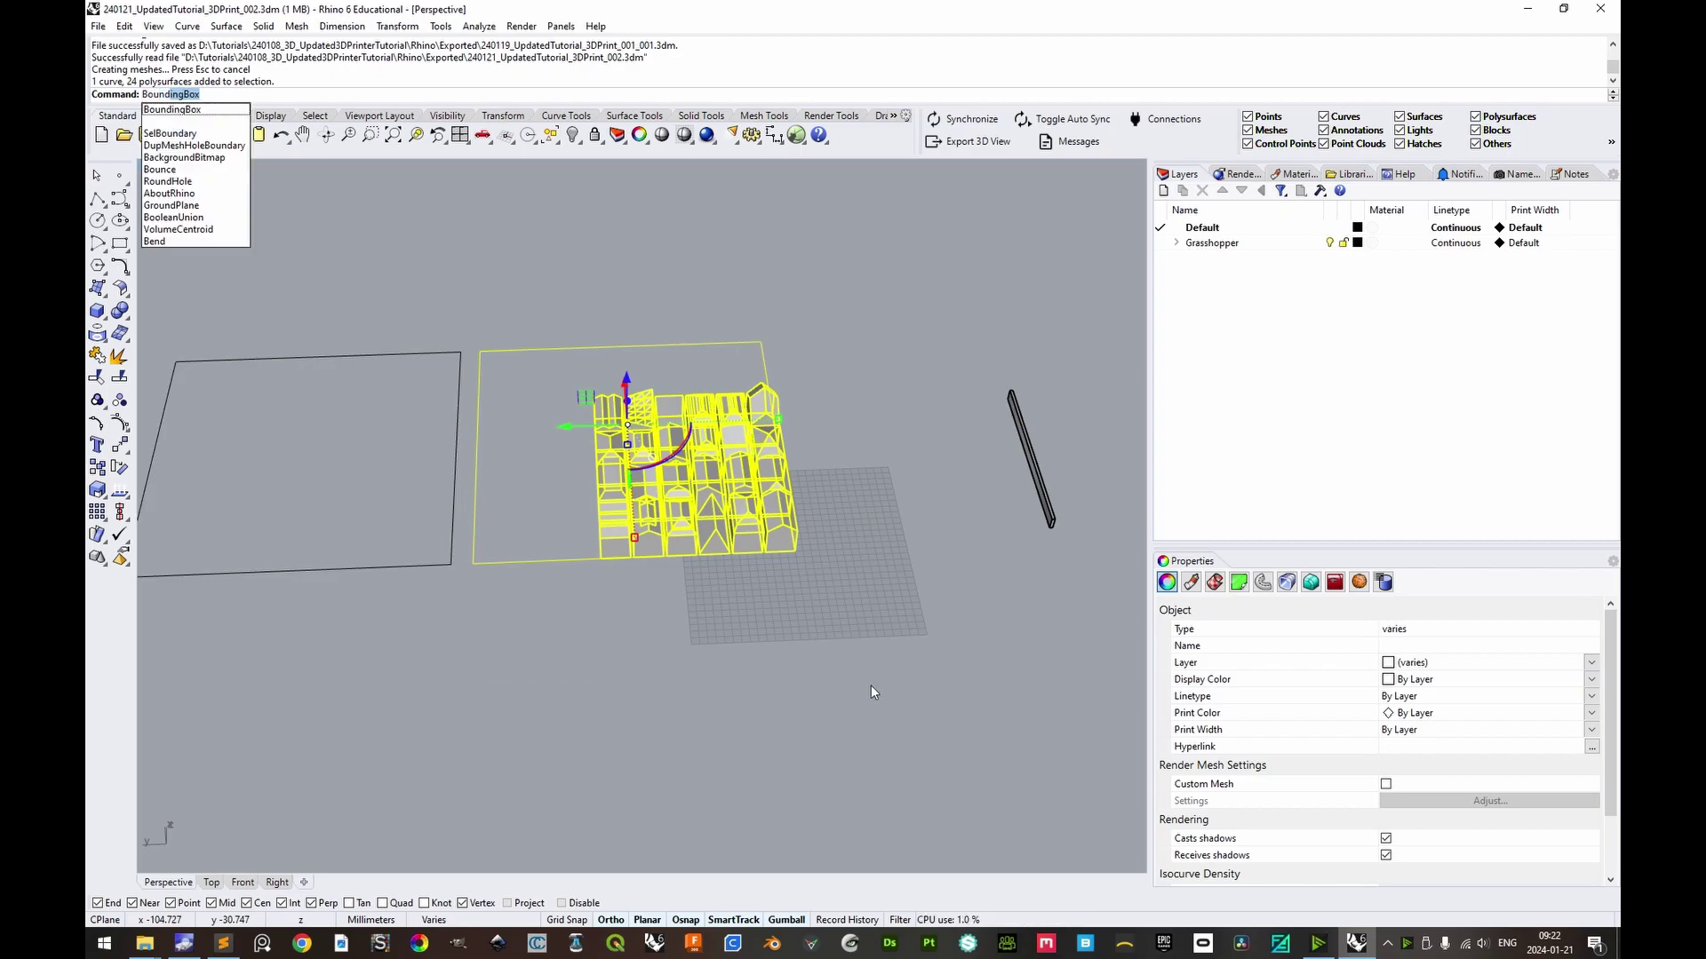
{"action": "key", "text": "Return"}
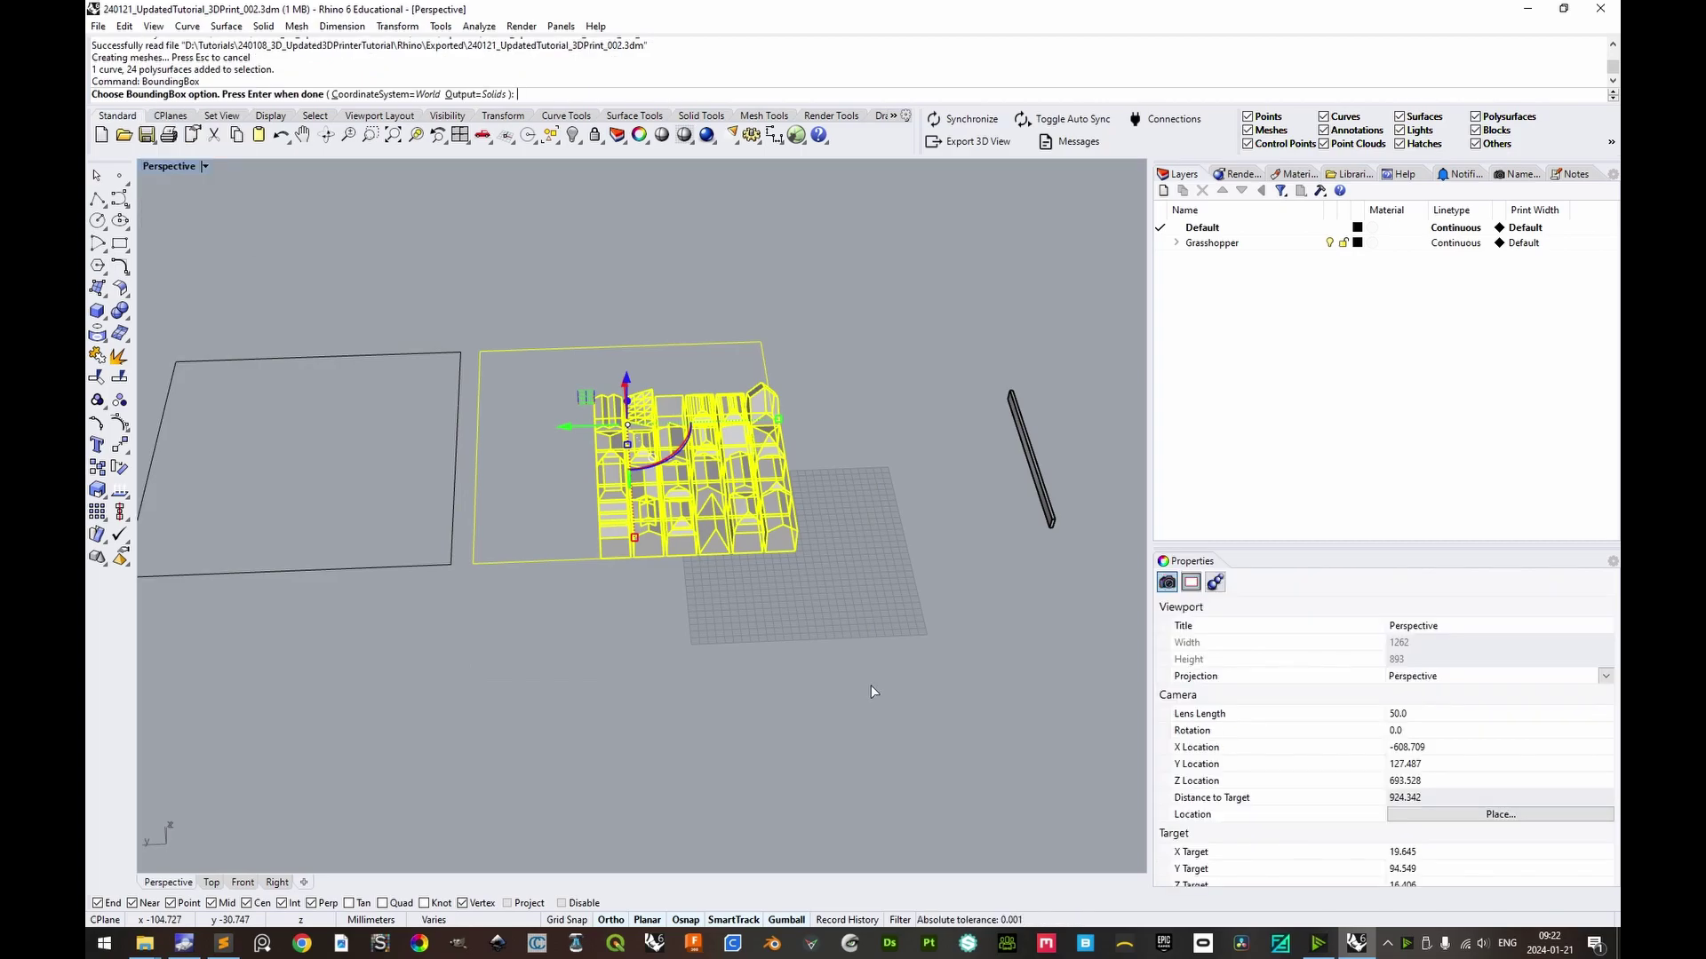
{"action": "key", "text": "Return"}
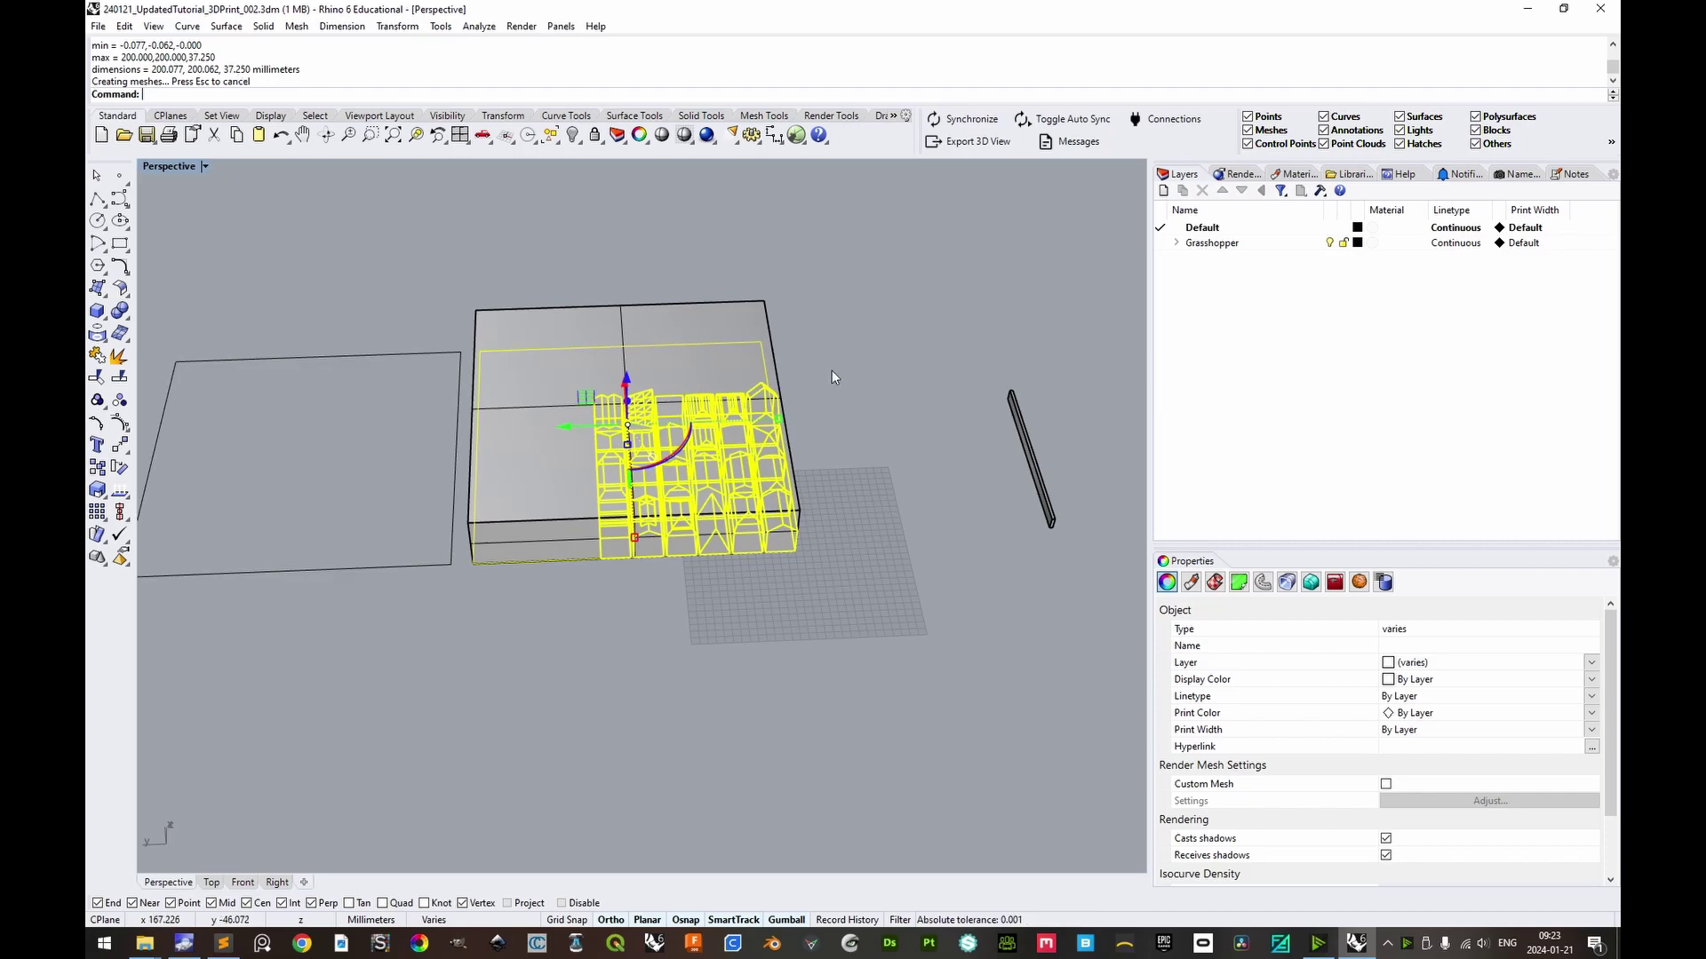
{"action": "key", "text": "ctrl+z"}
{"action": "scroll", "coordinate": [921, 660], "scroll_direction": "up", "scroll_amount": 5}
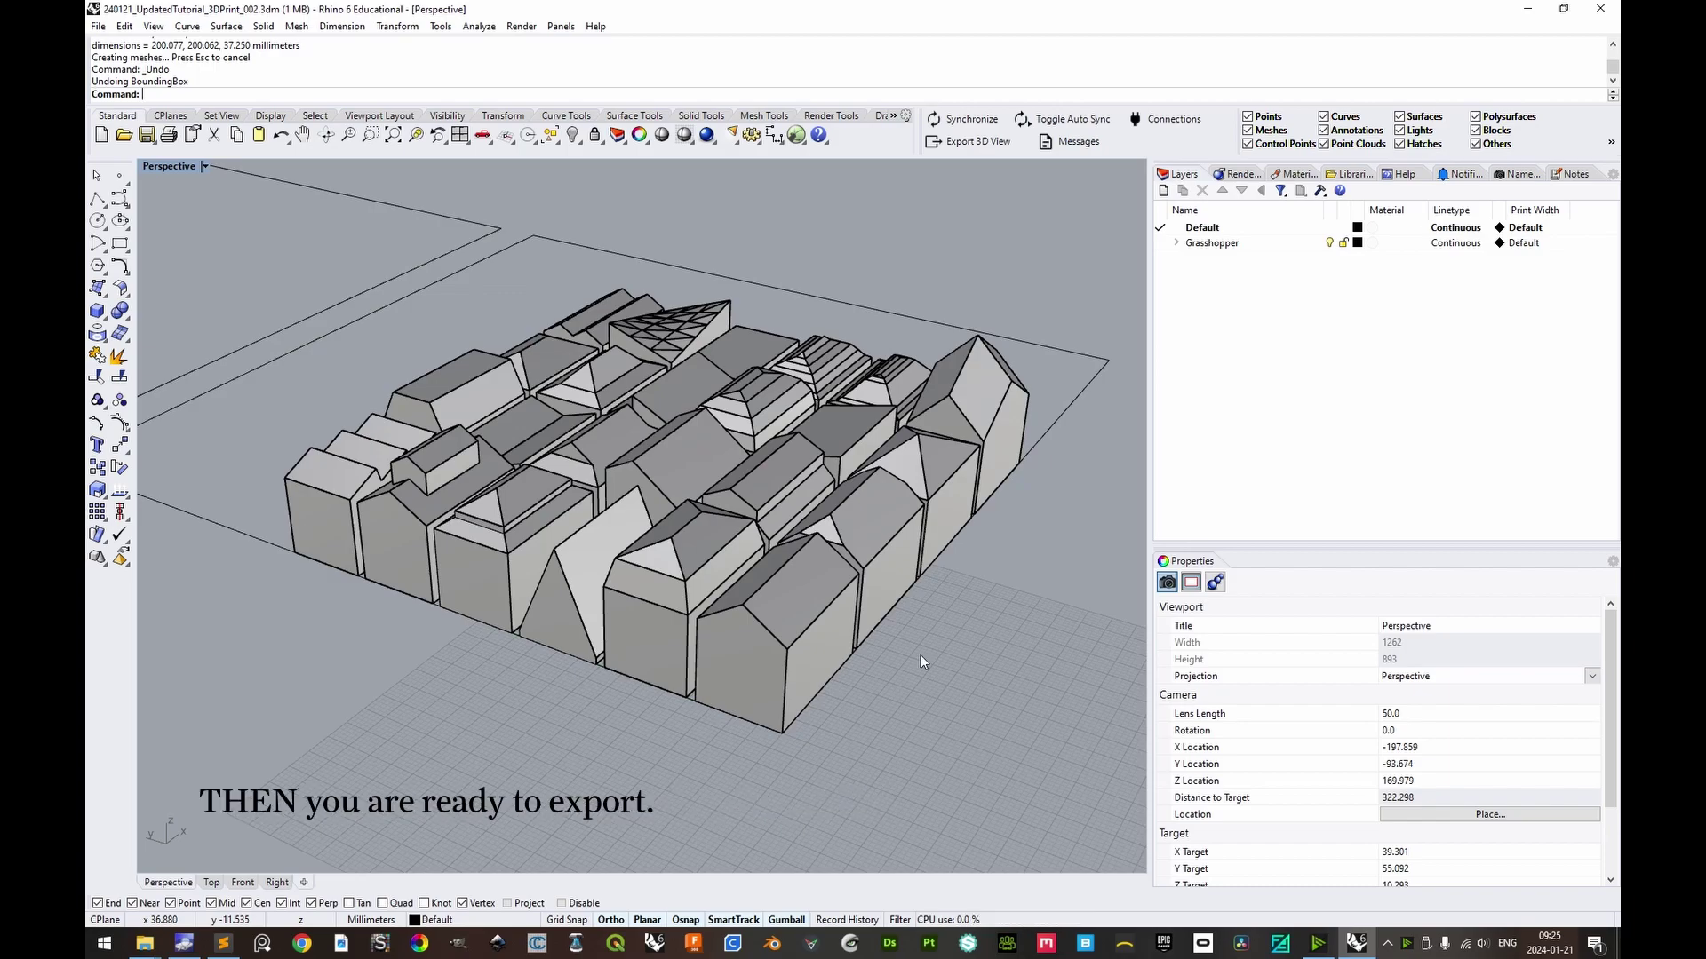
Select the 24 buildings with their square frame in the Top view and start exporting them in STL (Stereolithography) format.
{"action": "left_click", "coordinate": [212, 883]}
{"action": "left_click_drag", "start_coordinate": [586, 349], "coordinate": [884, 622]}
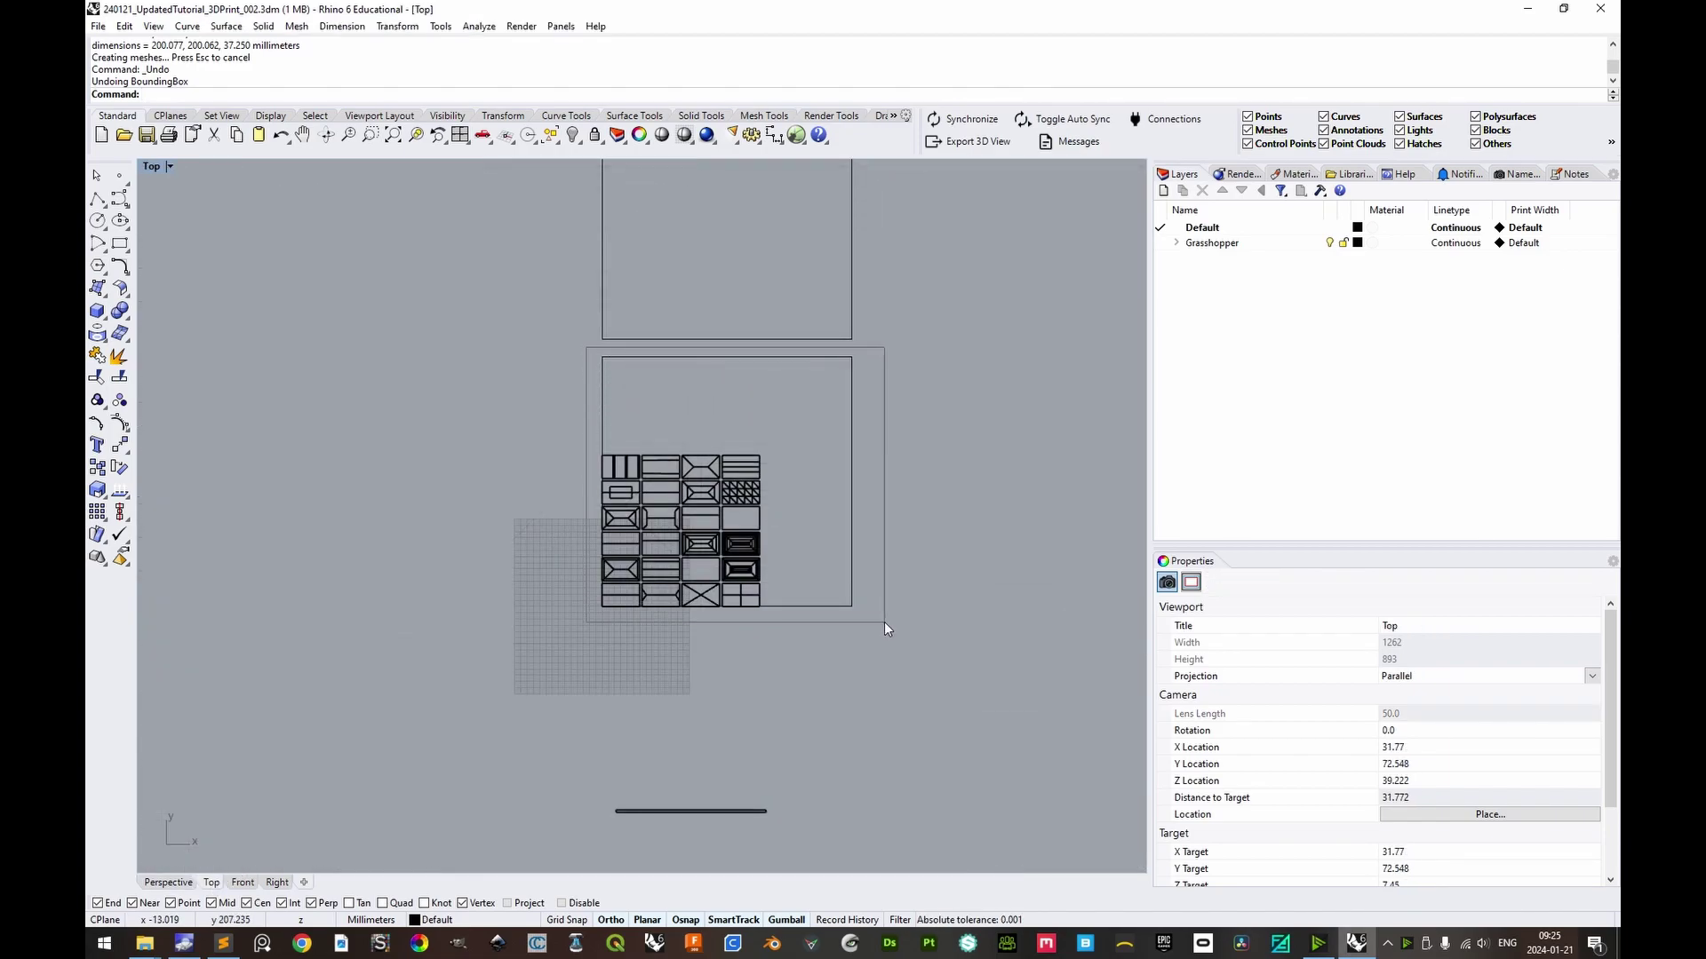
{"action": "left_click_drag", "start_coordinate": [884, 623], "coordinate": [883, 622]}
{"action": "key", "text": "Up"}
{"action": "type", "text": "ort"}
{"action": "key", "text": "Return"}
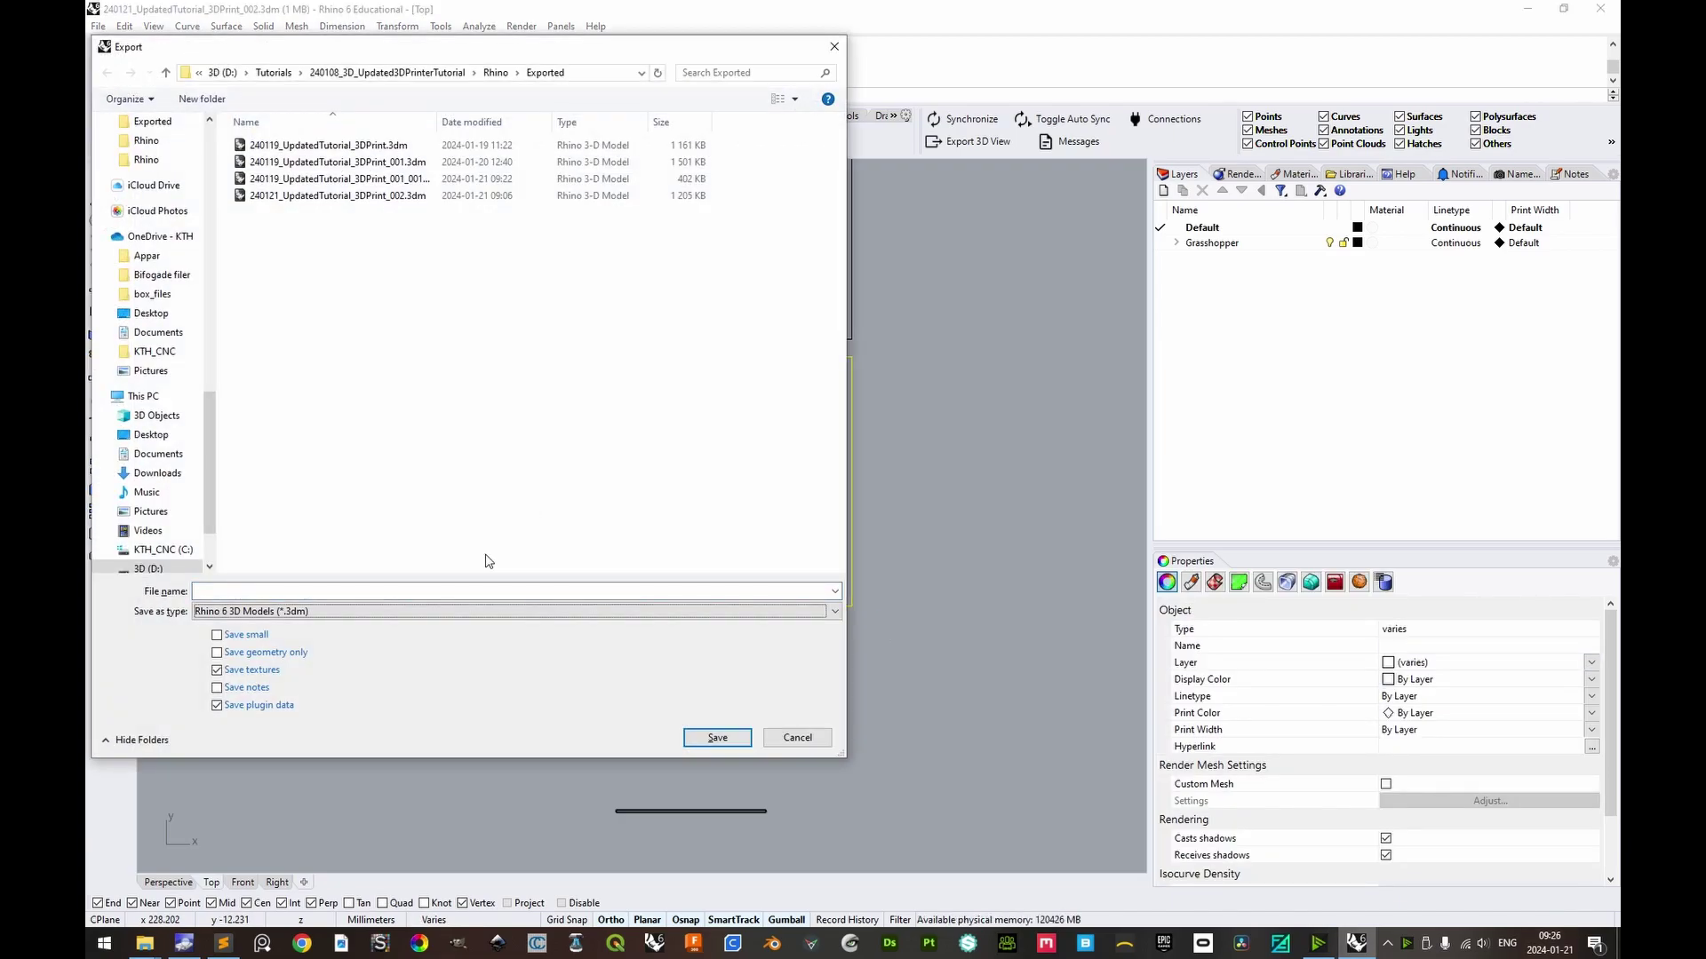
{"action": "left_click", "coordinate": [438, 612]}
{"action": "scroll", "coordinate": [440, 584], "scroll_direction": "down", "scroll_amount": 5}
{"action": "scroll", "coordinate": [438, 583], "scroll_direction": "down", "scroll_amount": 1}
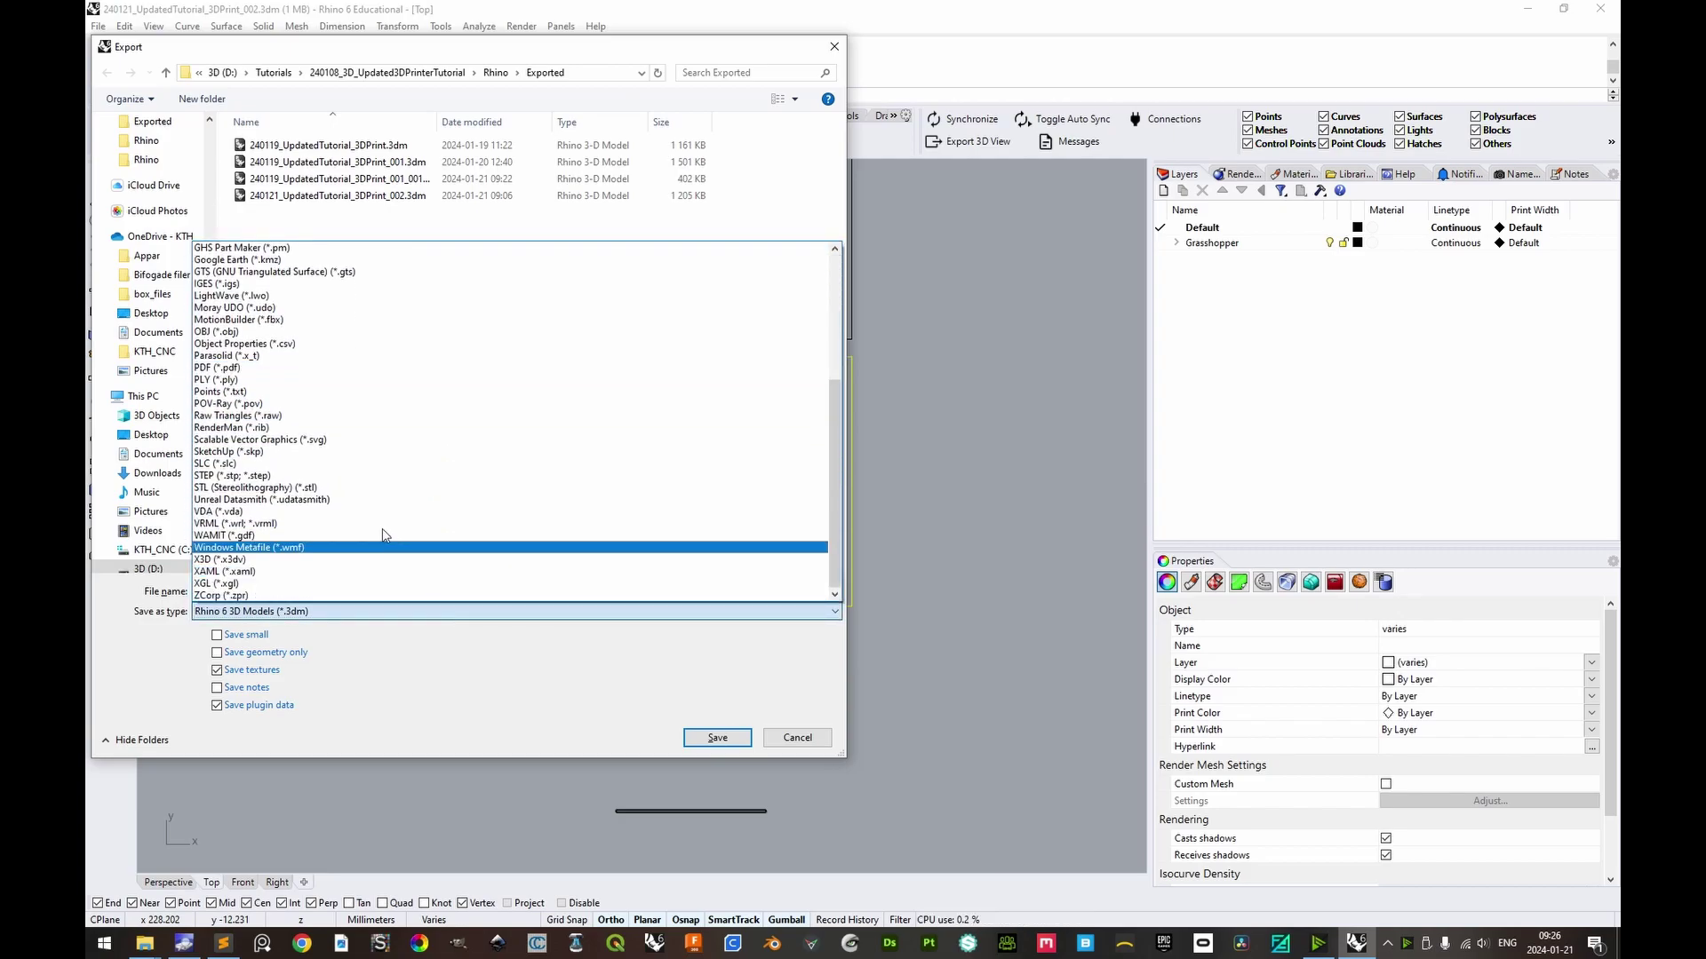
{"action": "left_click", "coordinate": [347, 494]}
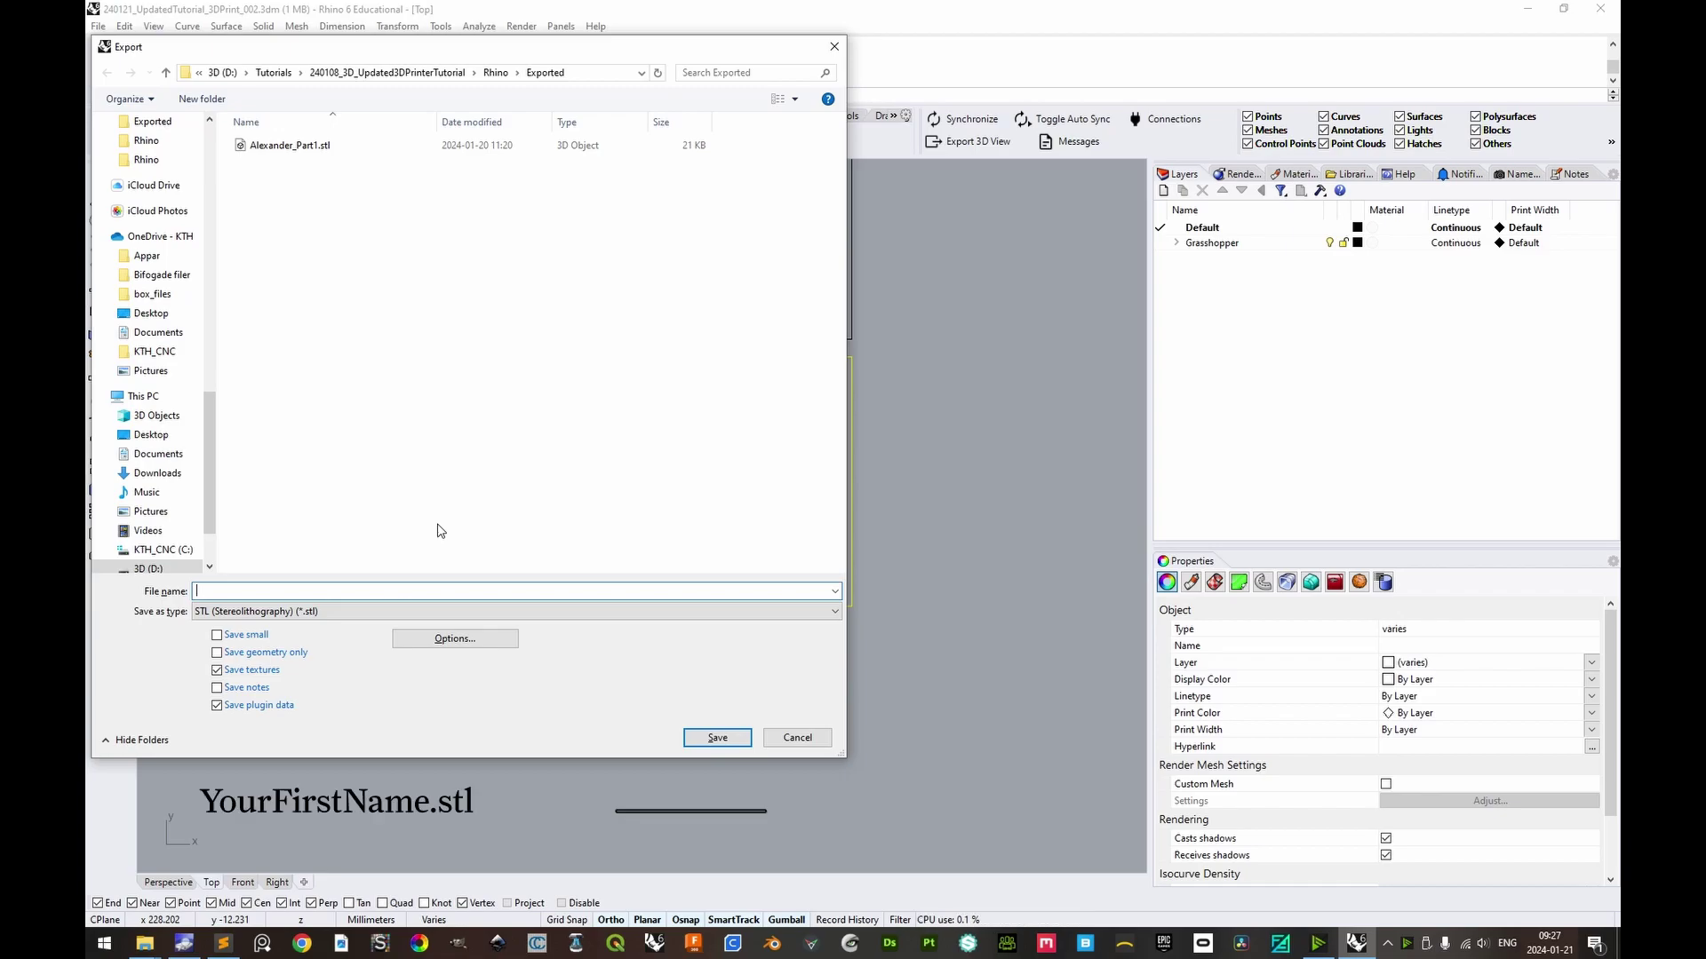
Name the export file with the author's first name followed by _Part1.stl.
{"action": "type", "text": "Alexander"}
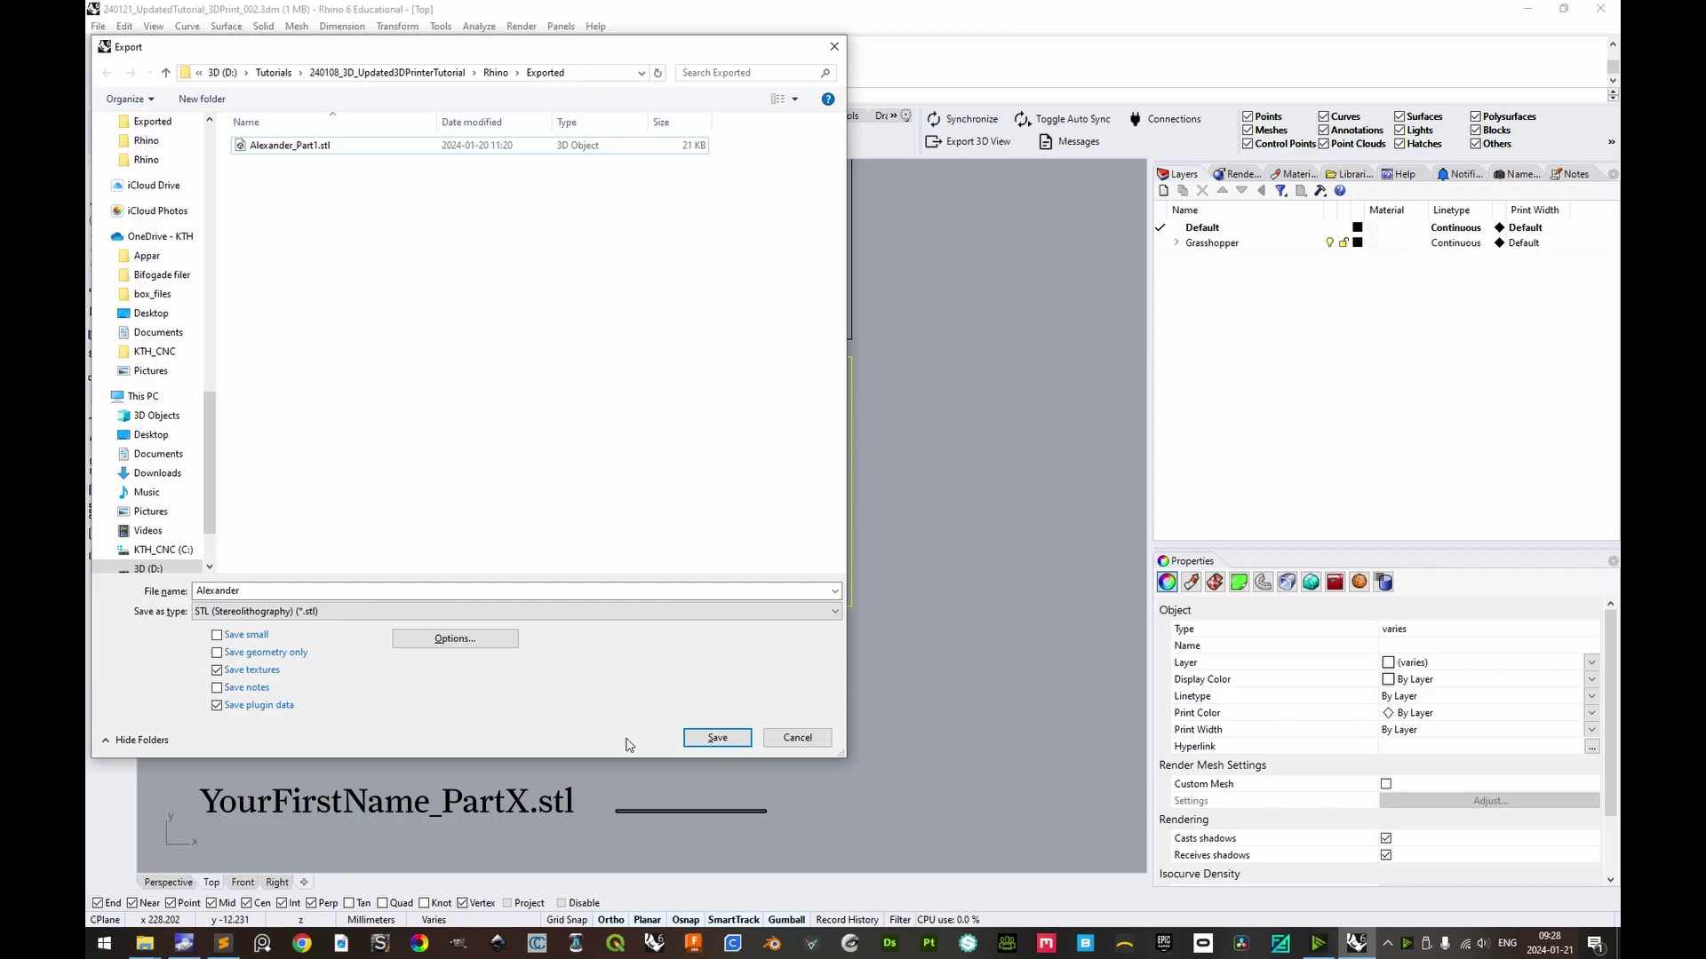
{"action": "left_click", "coordinate": [329, 589]}
{"action": "left_click", "coordinate": [328, 589]}
{"action": "type", "text": "_Part"}
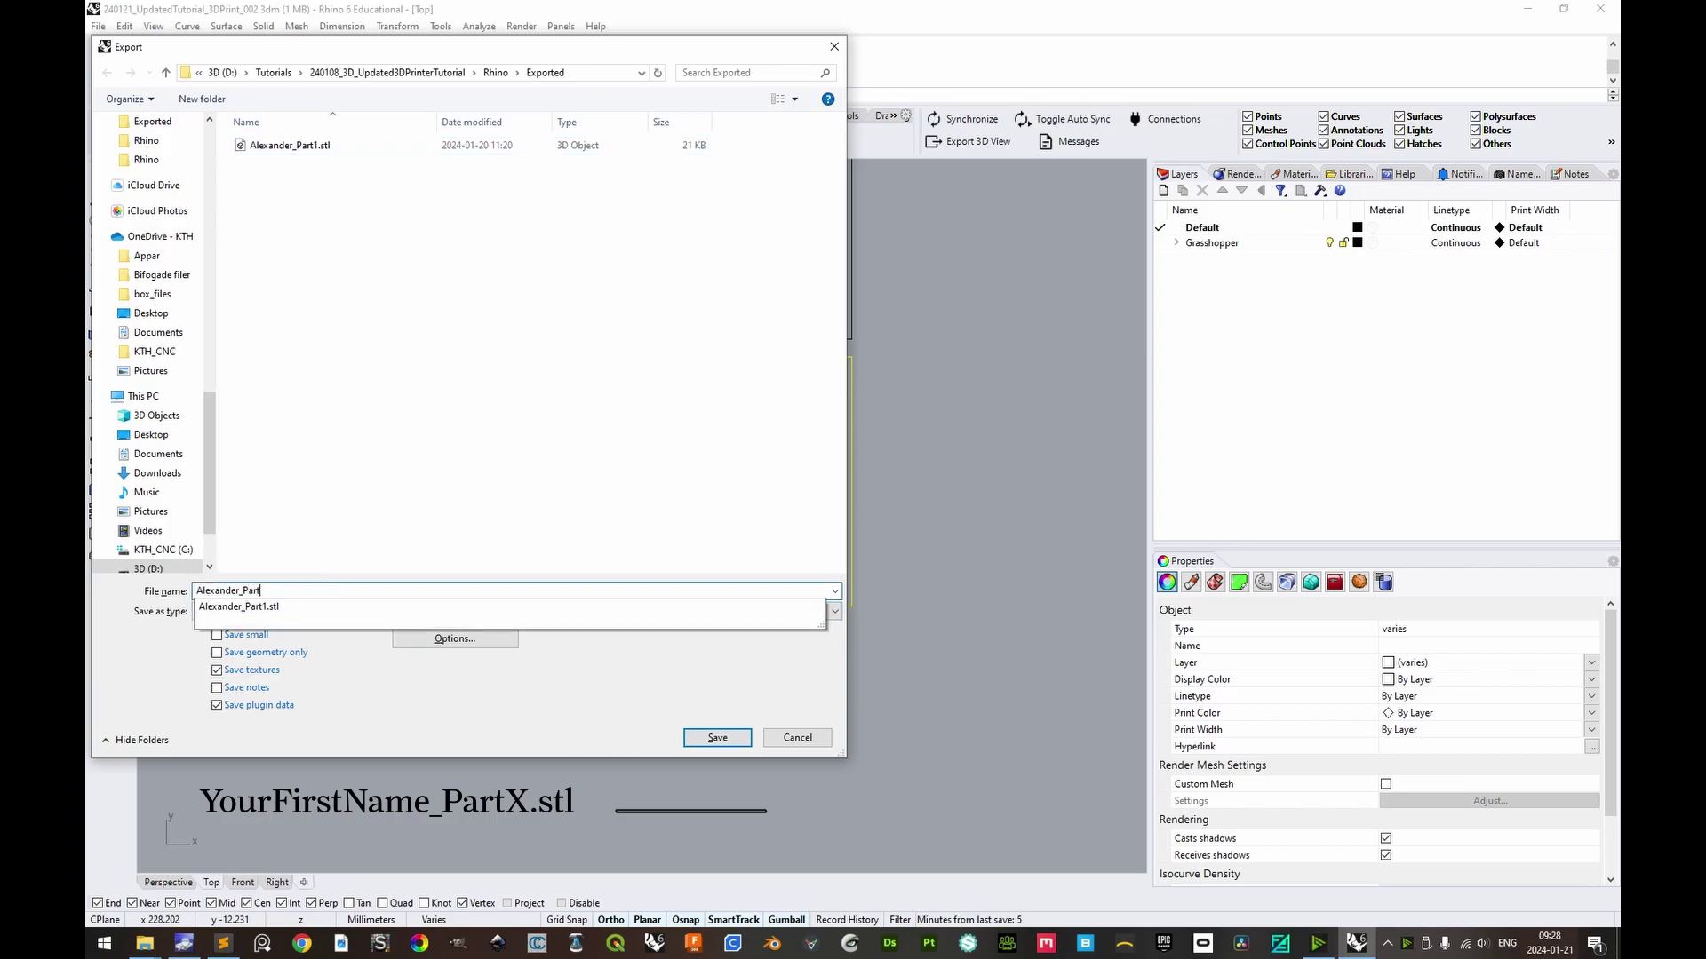
{"action": "type", "text": "1.stl"}
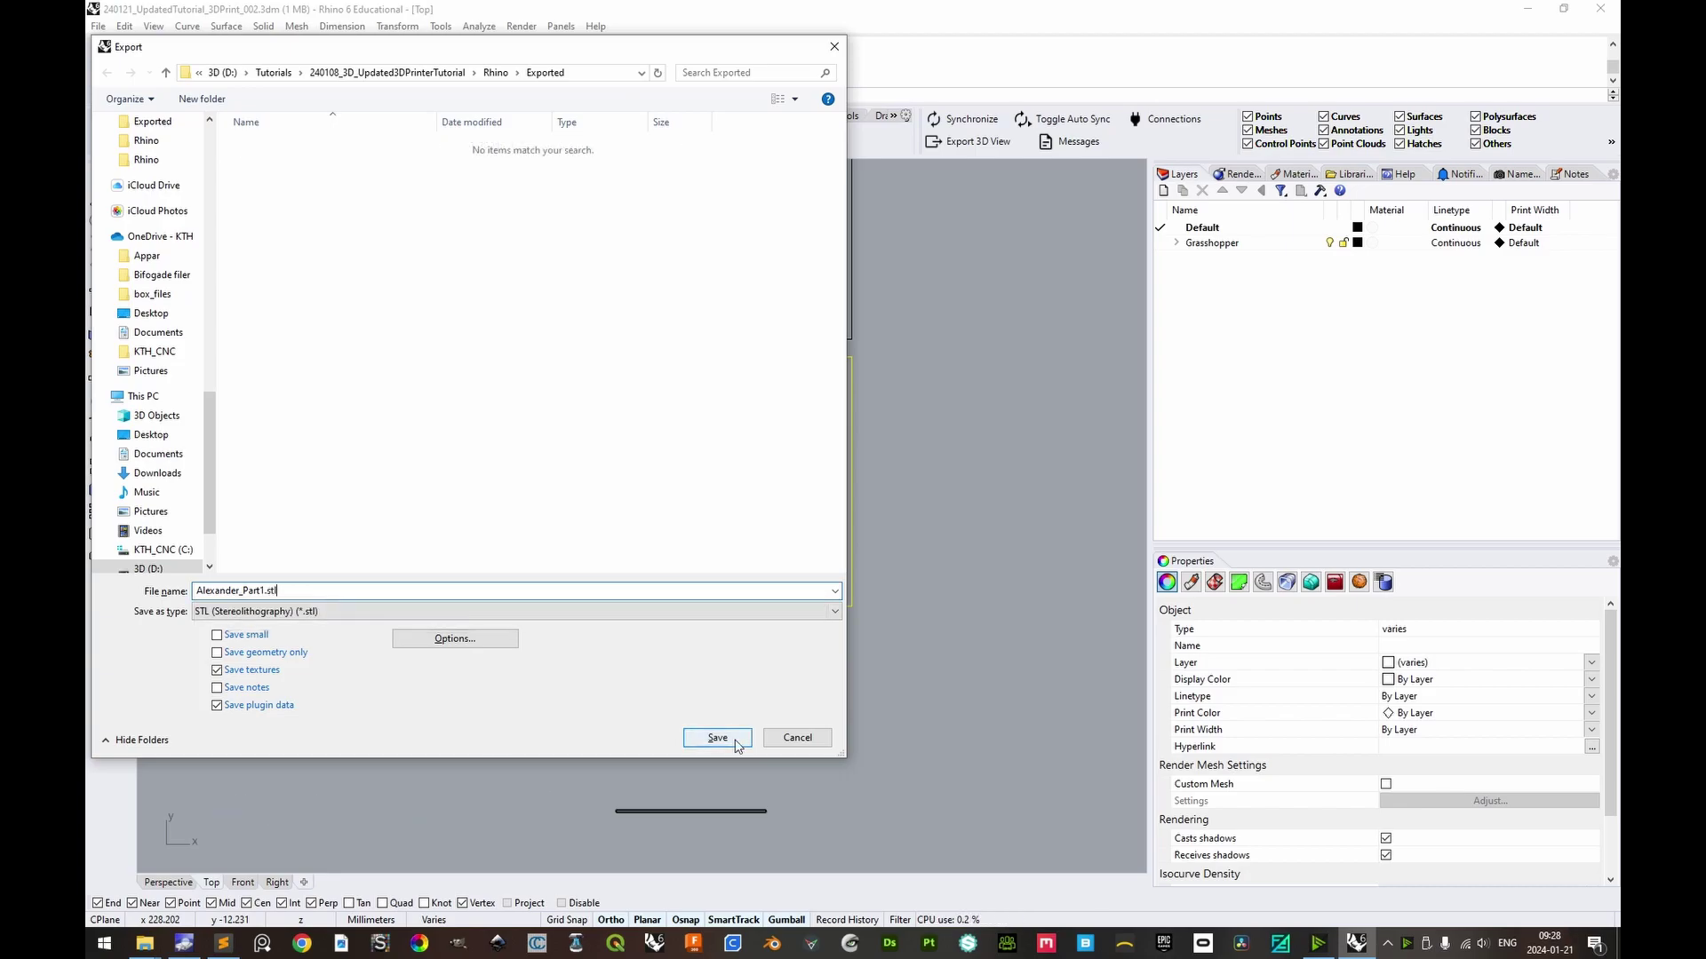
Save the STL file with a 0.01 mm mesh tolerance as Binary, with Export open objects enabled.
{"action": "left_click", "coordinate": [735, 741]}
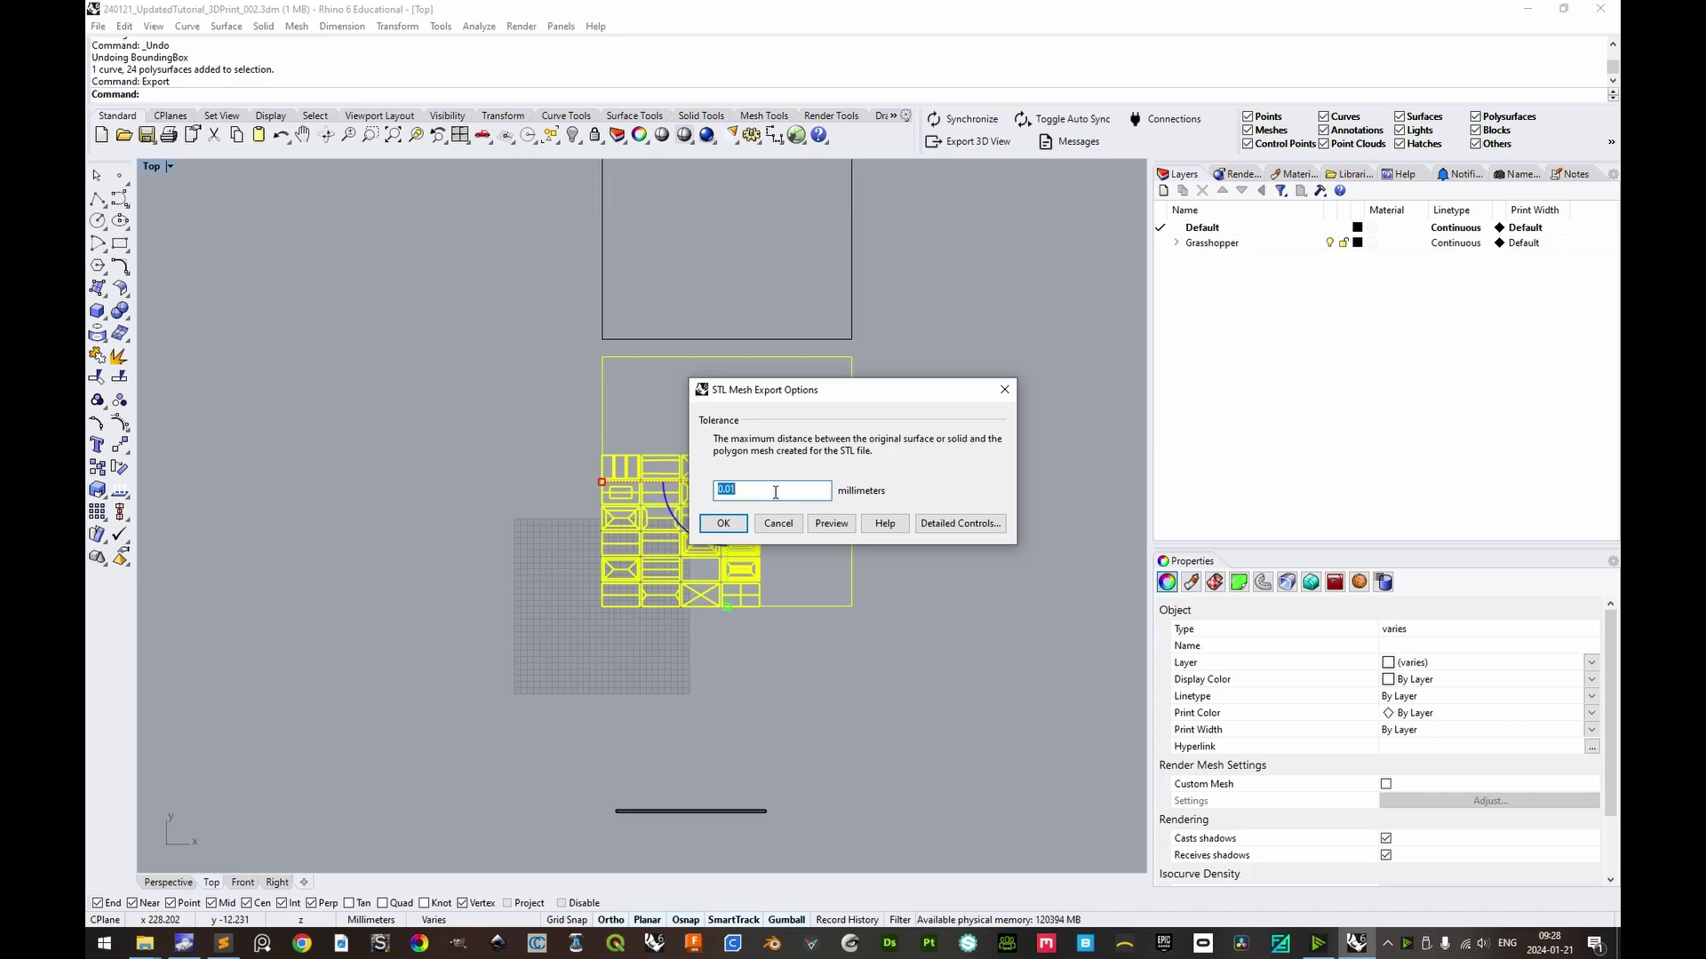
{"action": "left_click", "coordinate": [736, 526]}
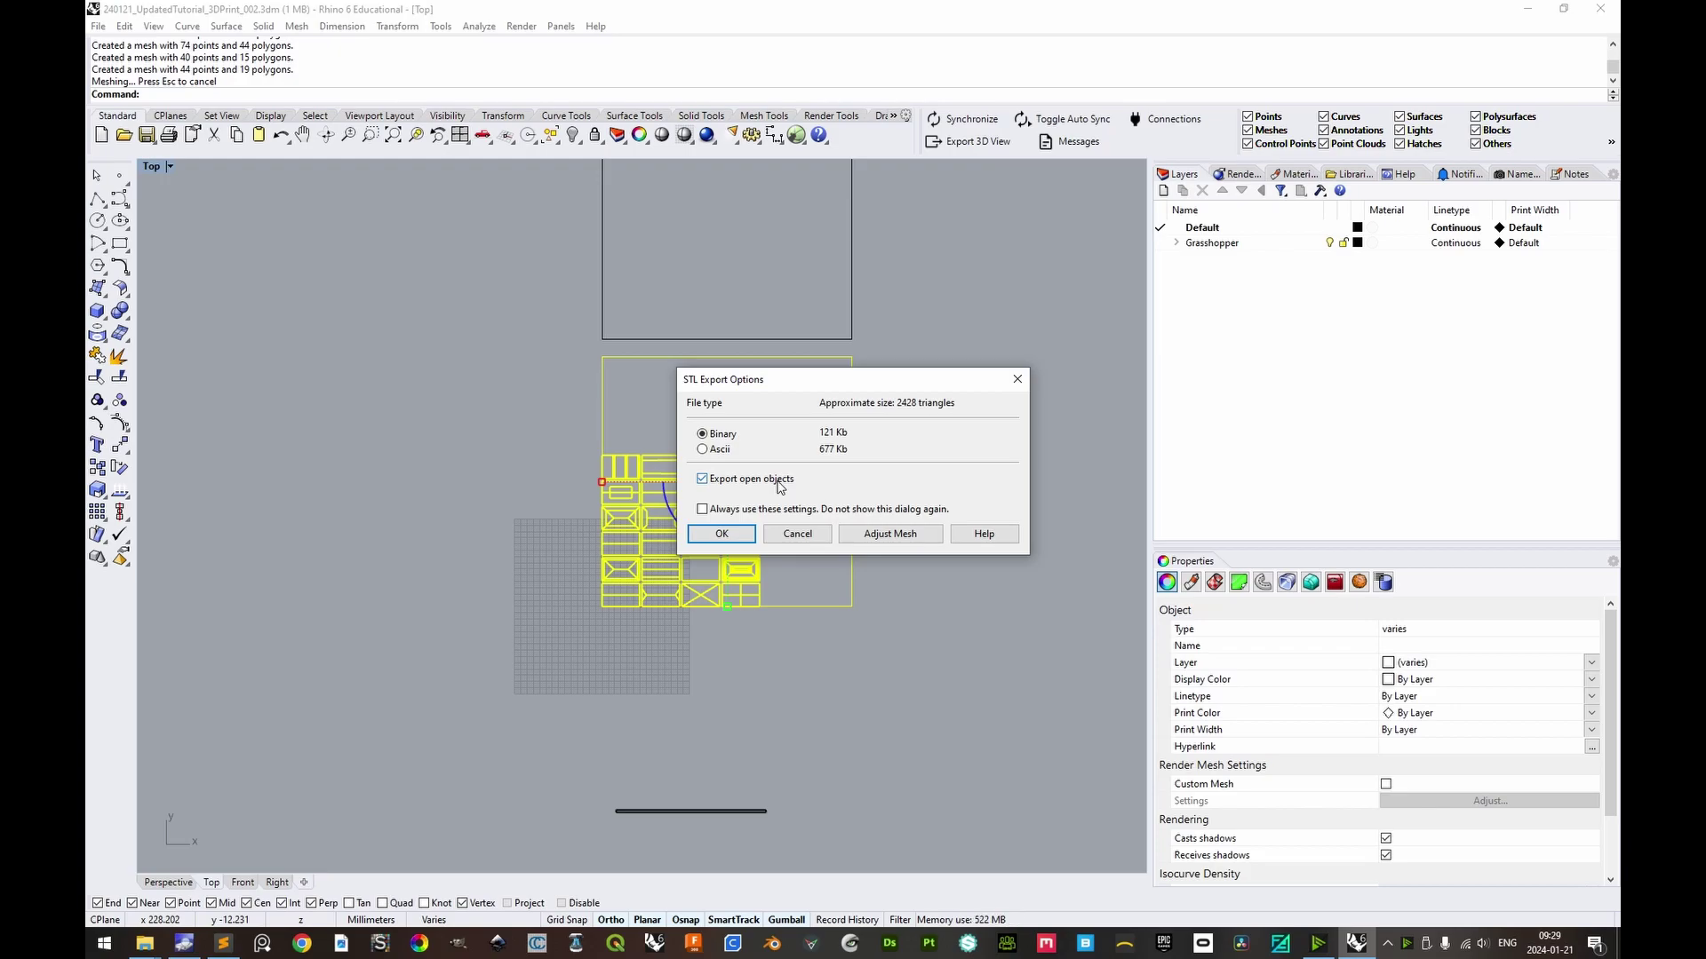
{"action": "left_click", "coordinate": [744, 540]}
Select the framed building group and the empty frame above it in turn to examine the separate print parts.
{"action": "left_click_drag", "start_coordinate": [590, 346], "coordinate": [925, 627]}
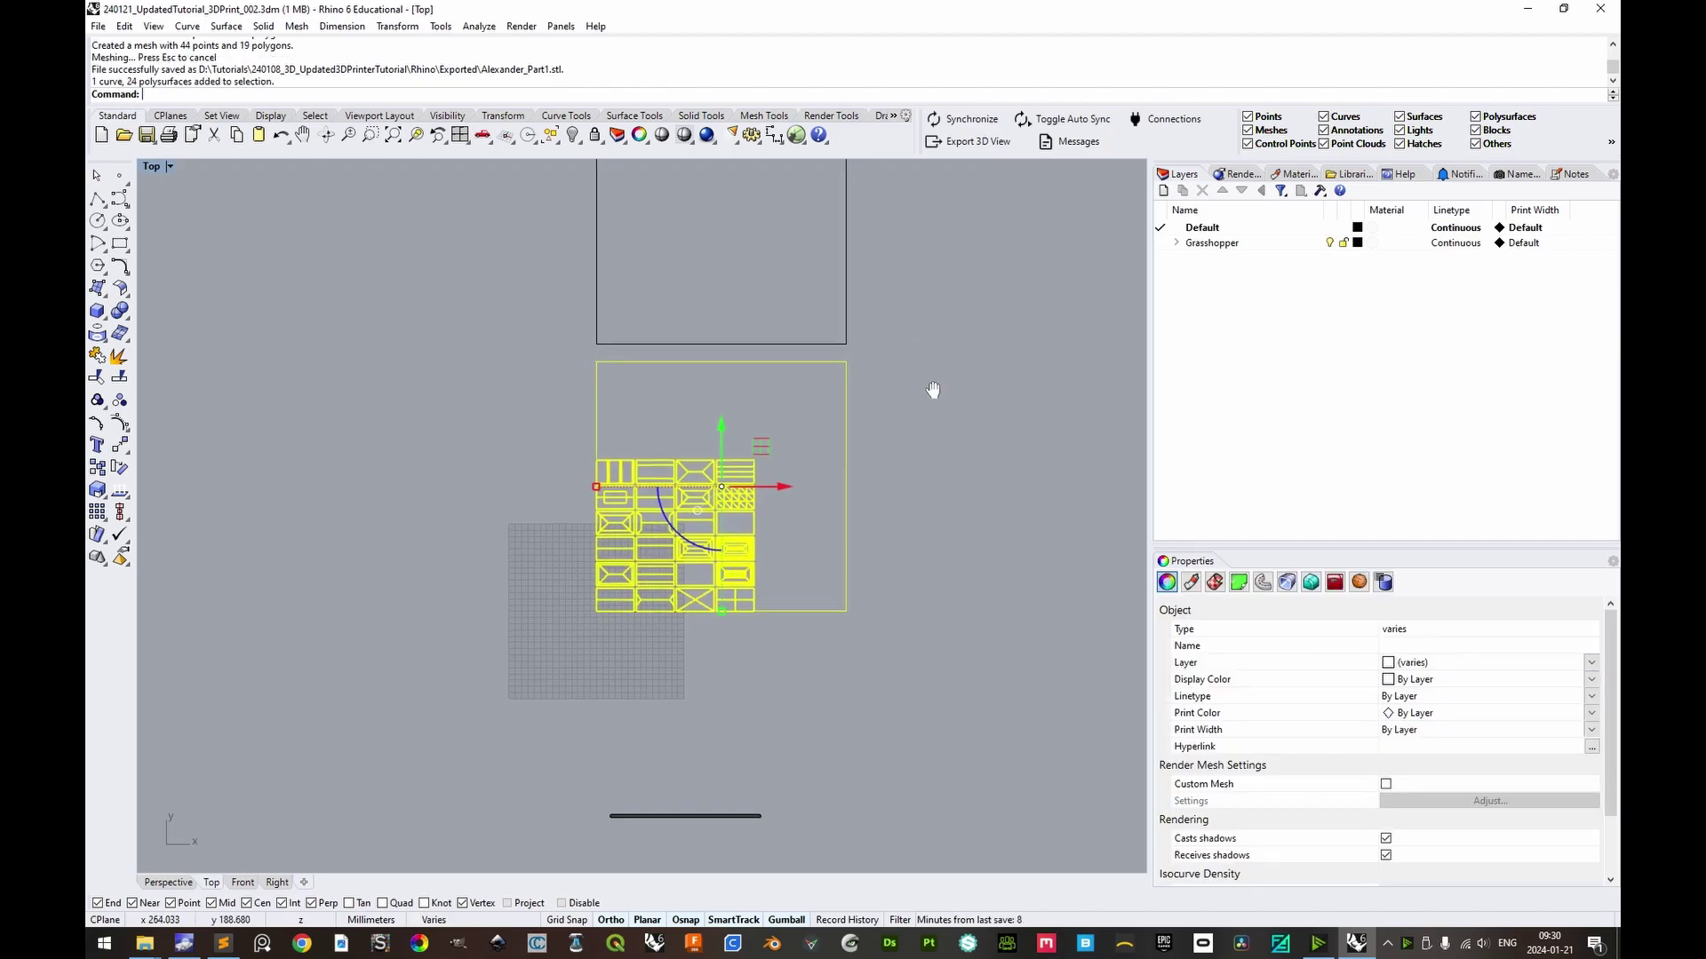
{"action": "right_click_drag", "start_coordinate": [935, 386], "coordinate": [895, 548]}
{"action": "left_click_drag", "start_coordinate": [535, 238], "coordinate": [871, 517]}
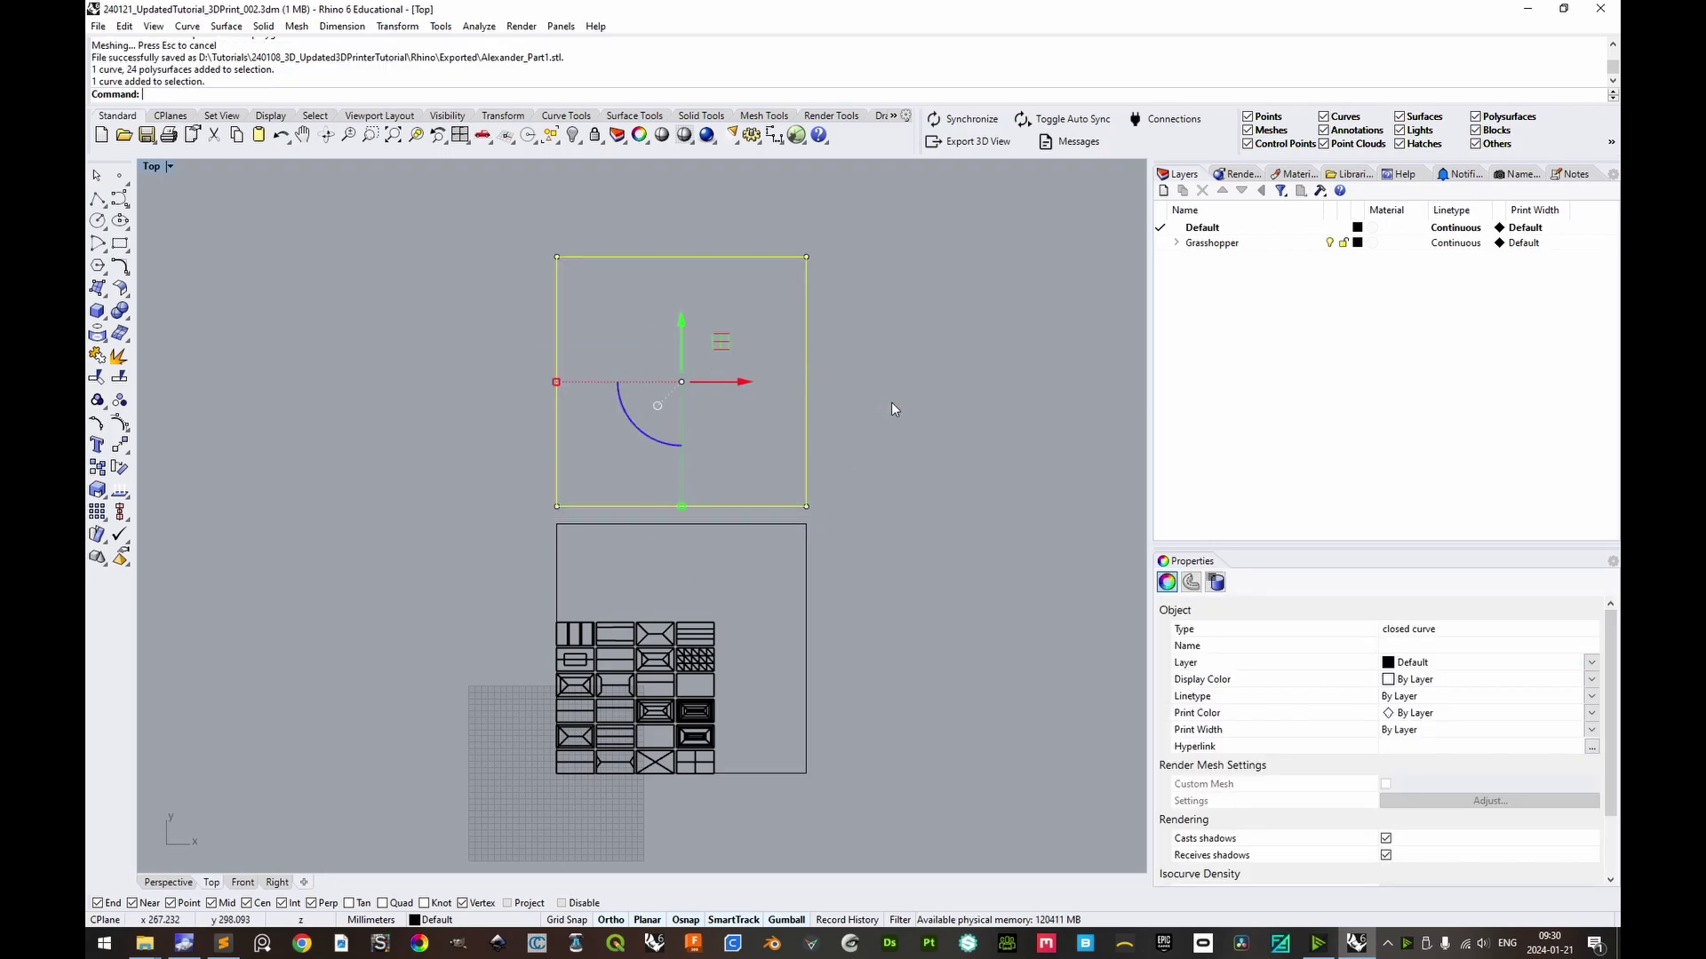
{"action": "key", "text": "Escape"}
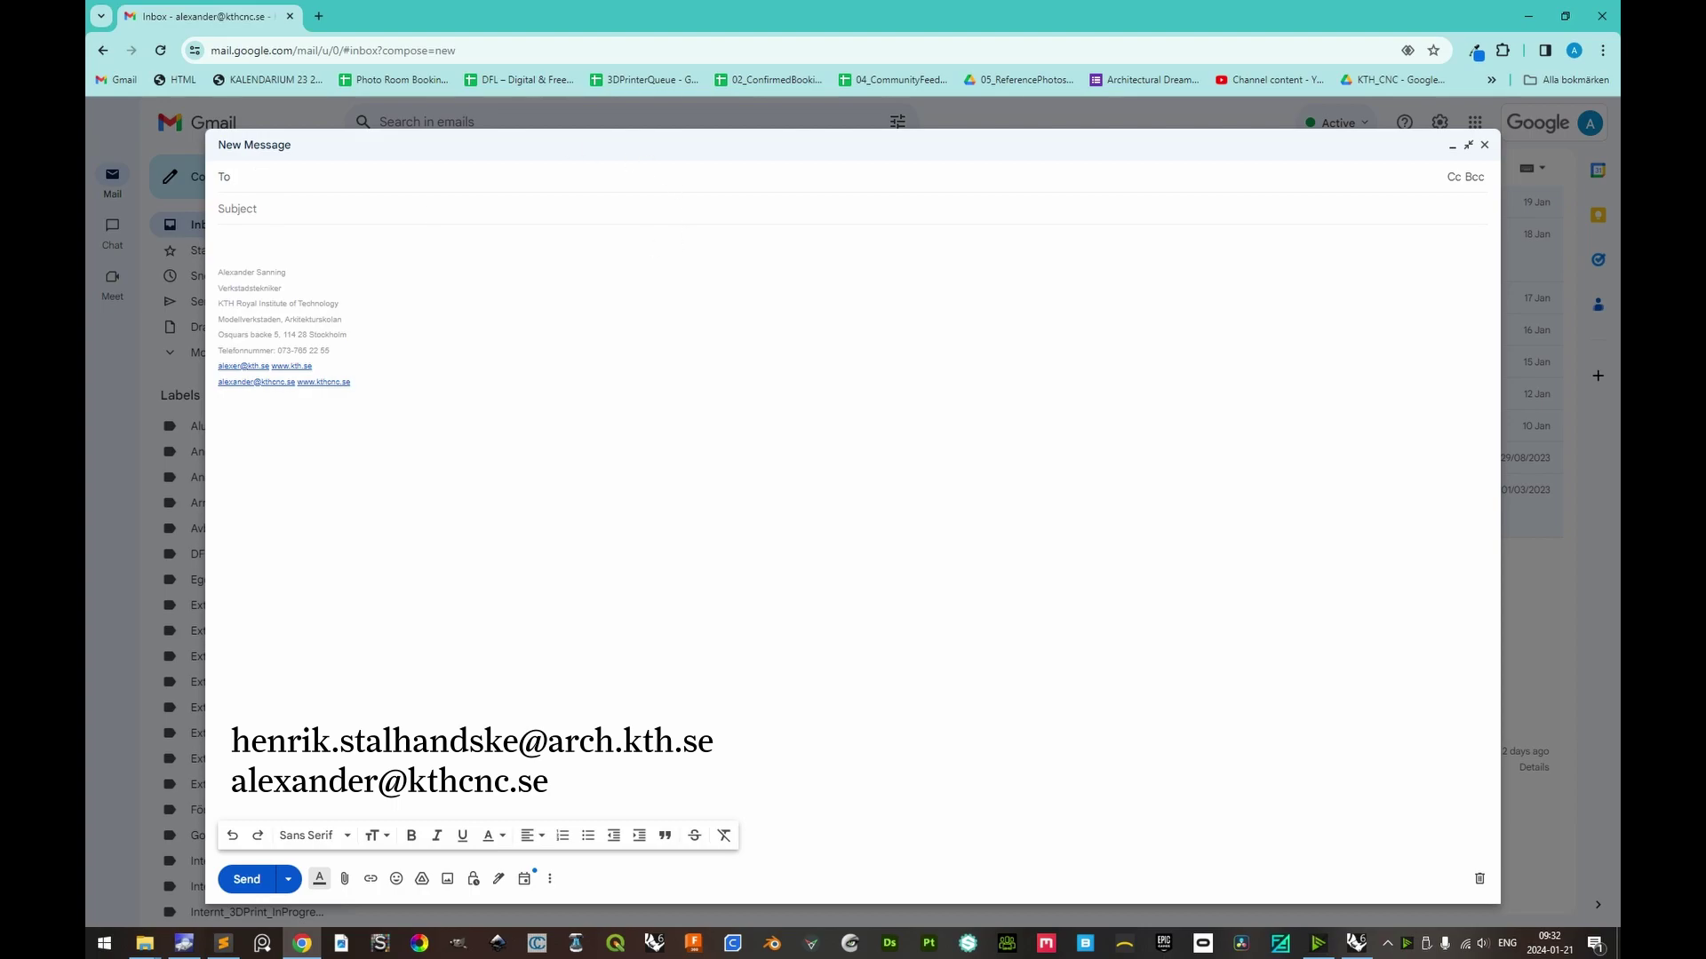
Switch to Gmail, address the new message to the two print contacts, and enter "3d print" plus the sender's first name as subject.
{"action": "key", "text": "alt+Tab"}
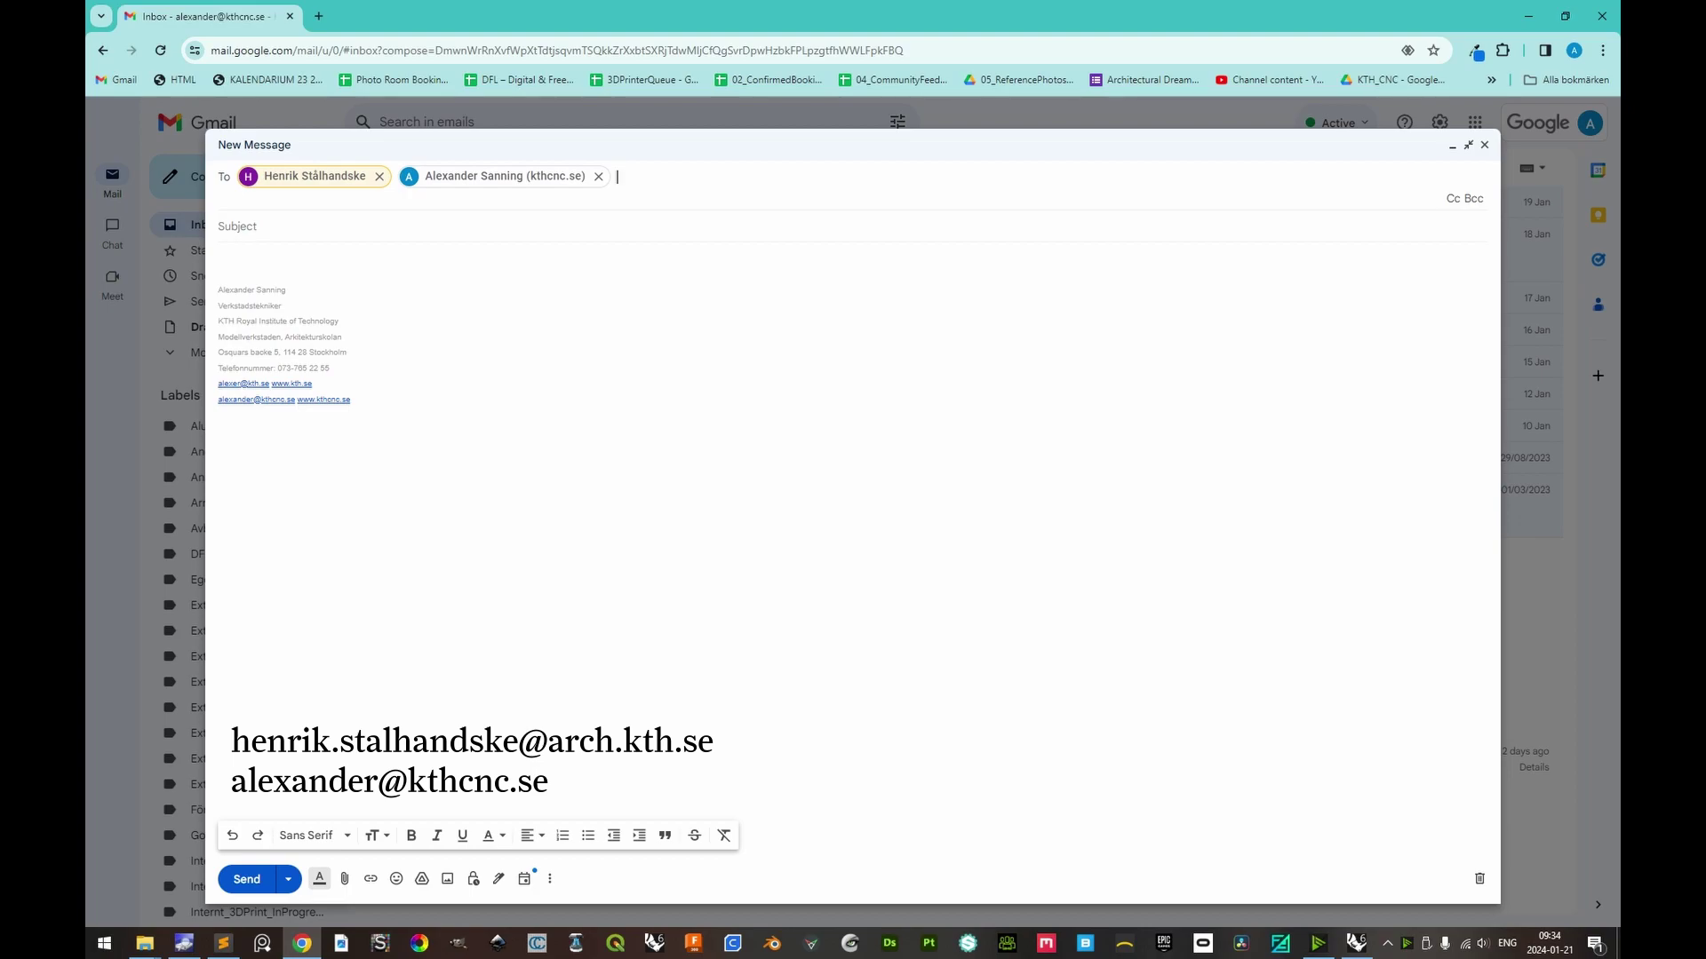
{"action": "left_click", "coordinate": [315, 235]}
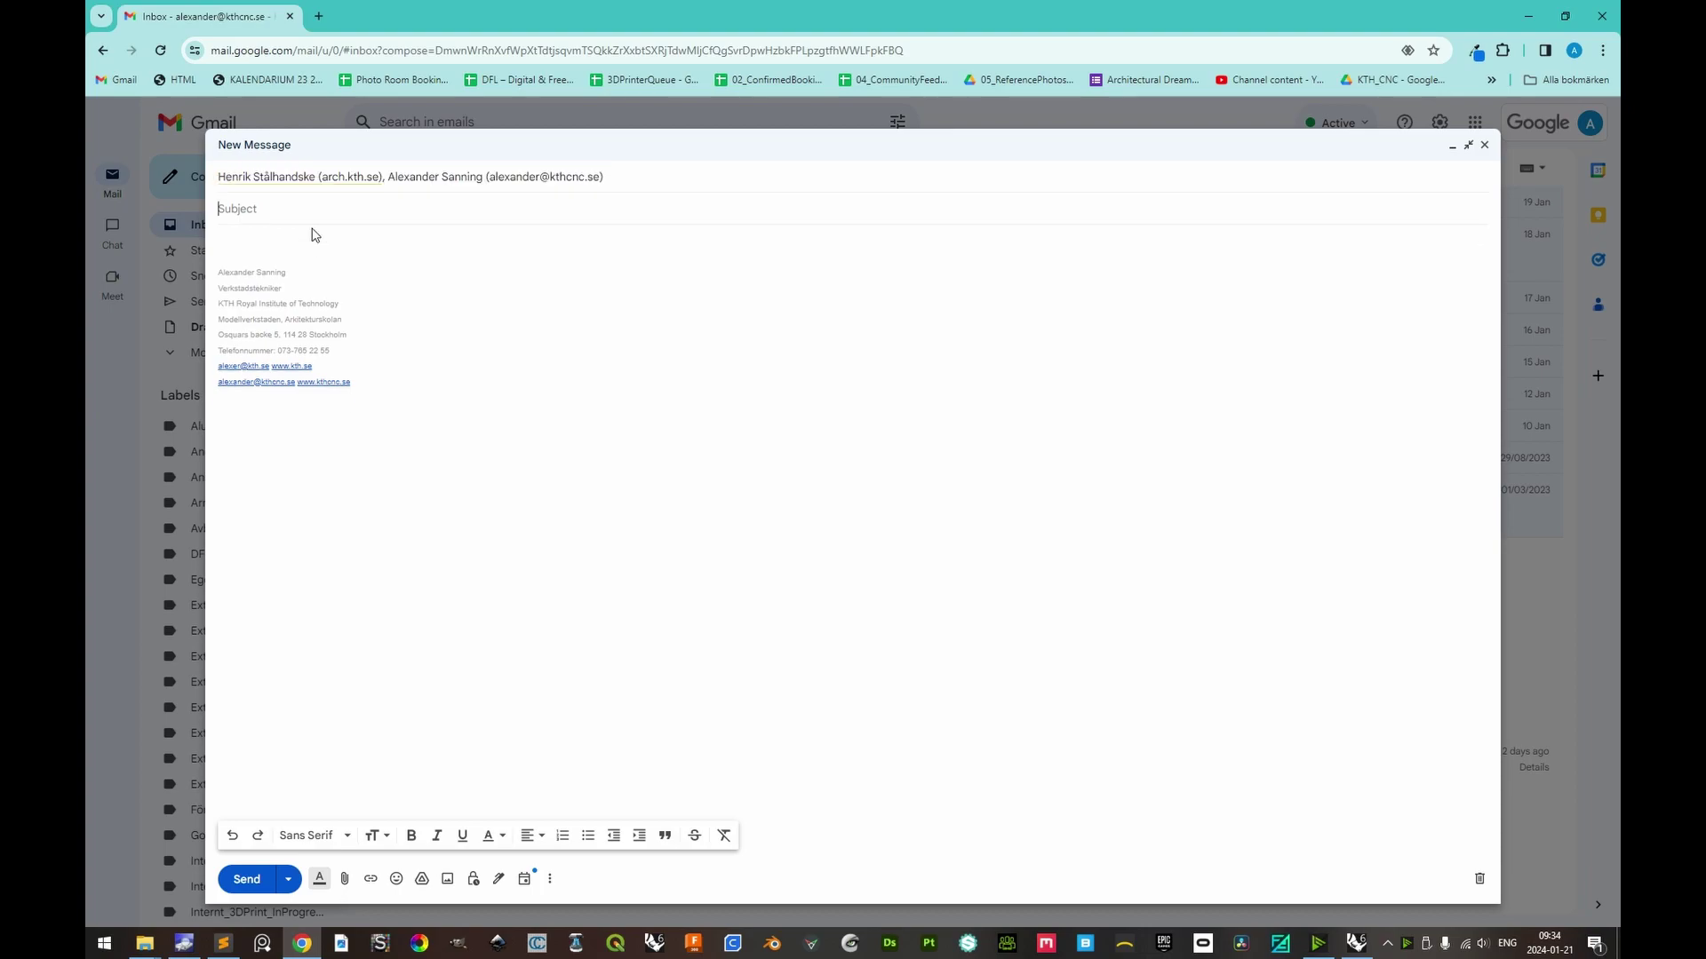
{"action": "type", "text": "3d print Alexander"}
Attach the exported Part1 STL file to the email draft.
{"action": "key", "text": "alt+Tab"}
{"action": "key", "text": "alt+Tab"}
{"action": "left_click_drag", "start_coordinate": [511, 503], "coordinate": [511, 409]}
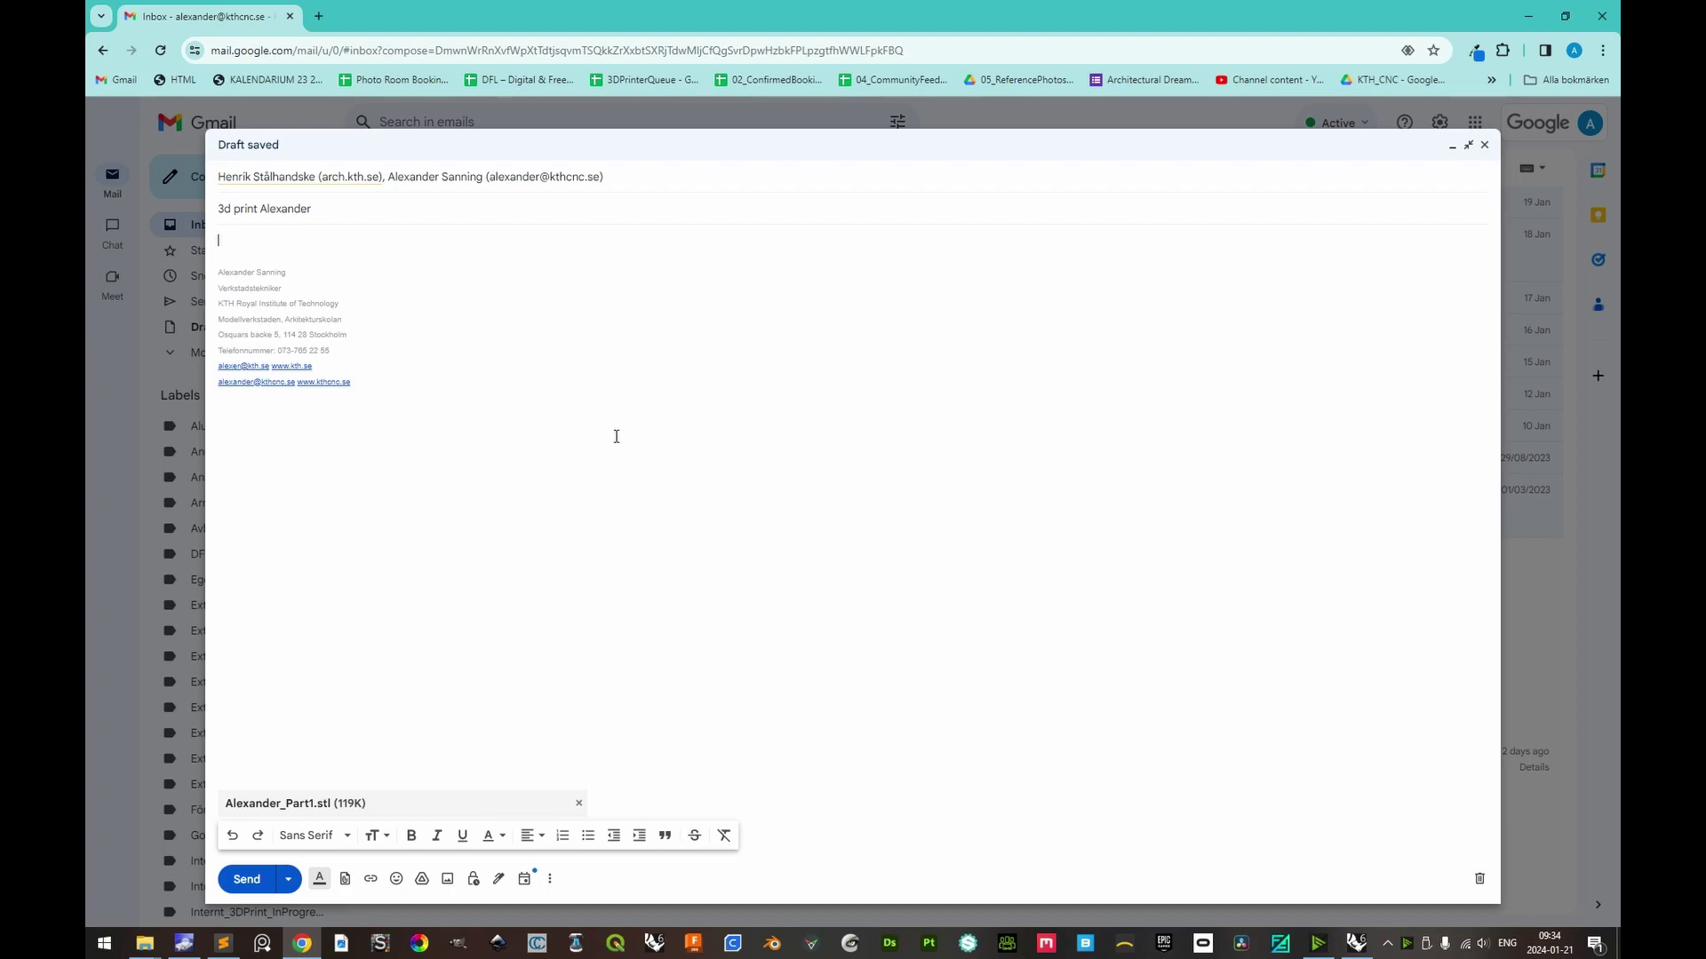